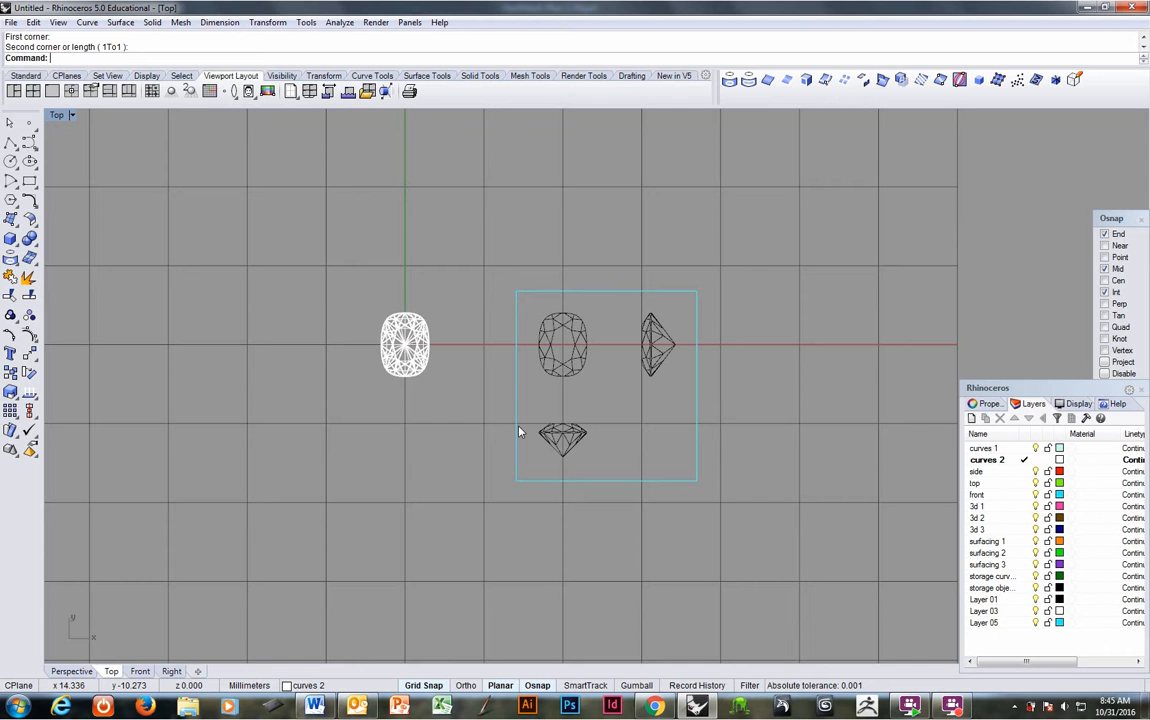
mouse_move(521, 429)
right_down()
mouse_move(511, 468)
mouse_move(511, 450)
right_up()
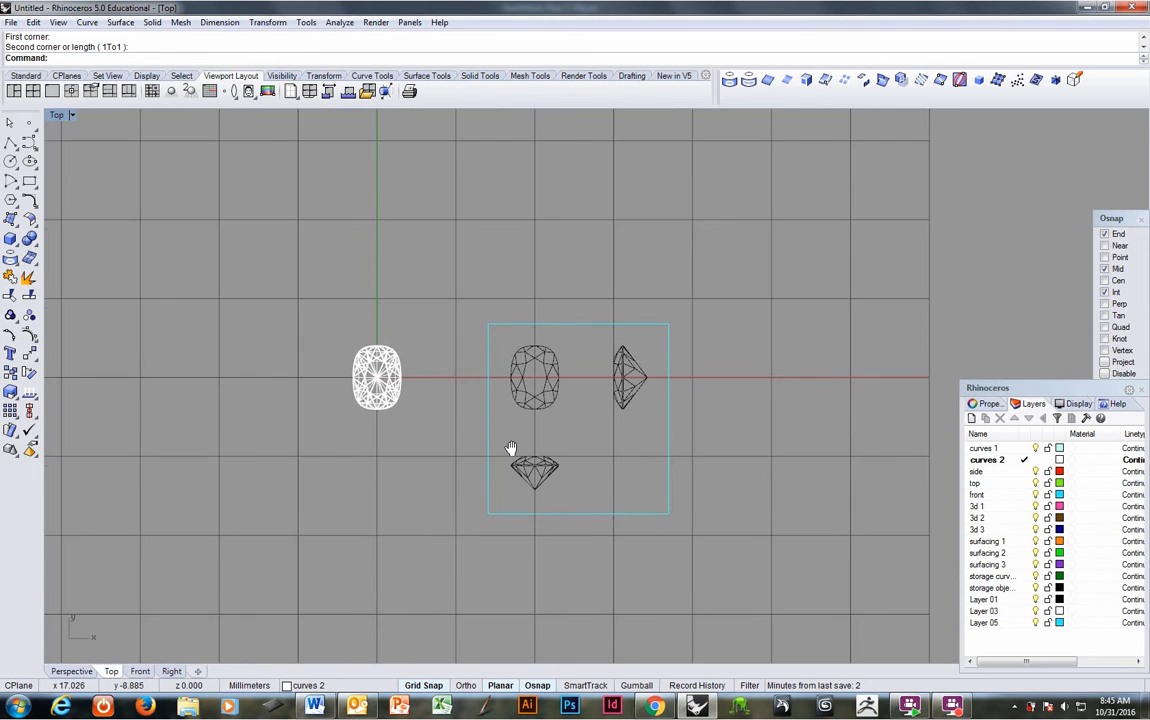
right_drag(468, 397, 513, 367)
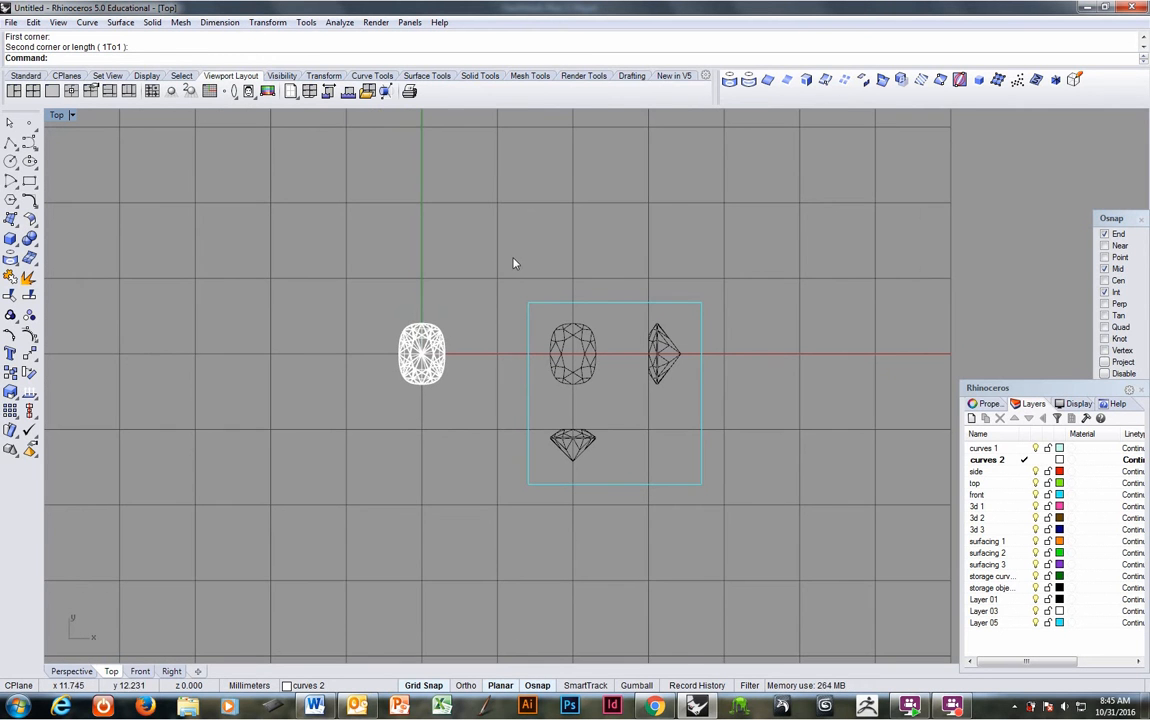
drag(367, 300, 462, 403)
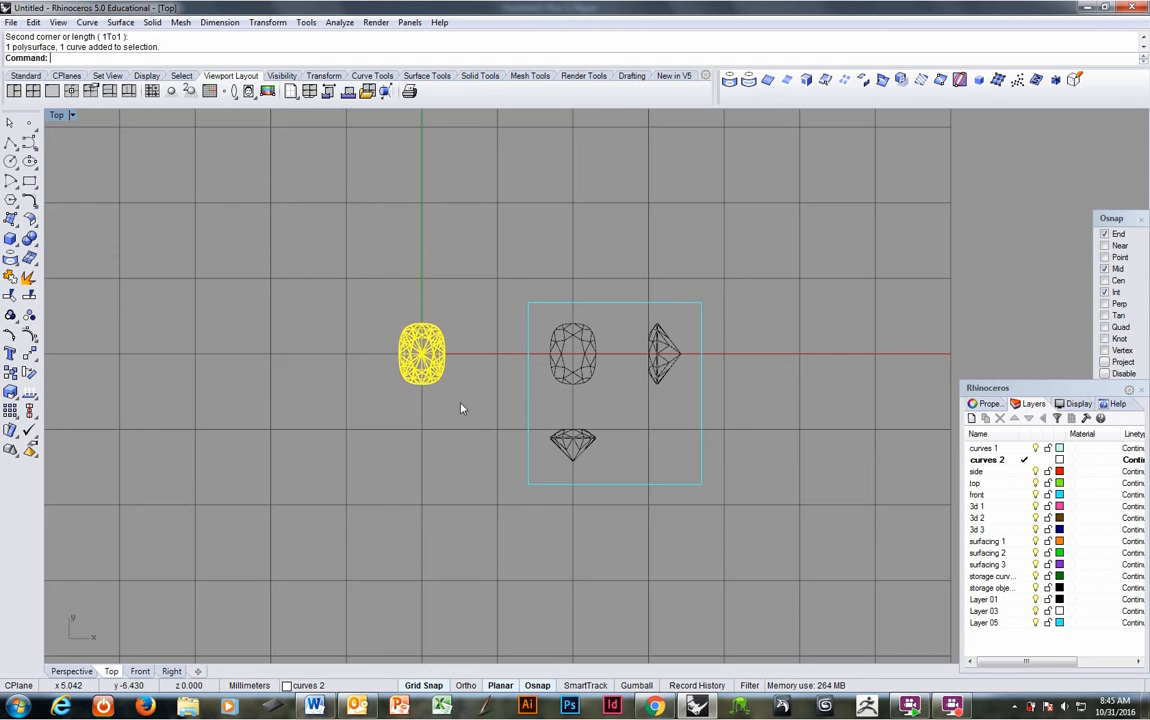
drag(526, 308, 752, 519)
right_drag(712, 509, 687, 491)
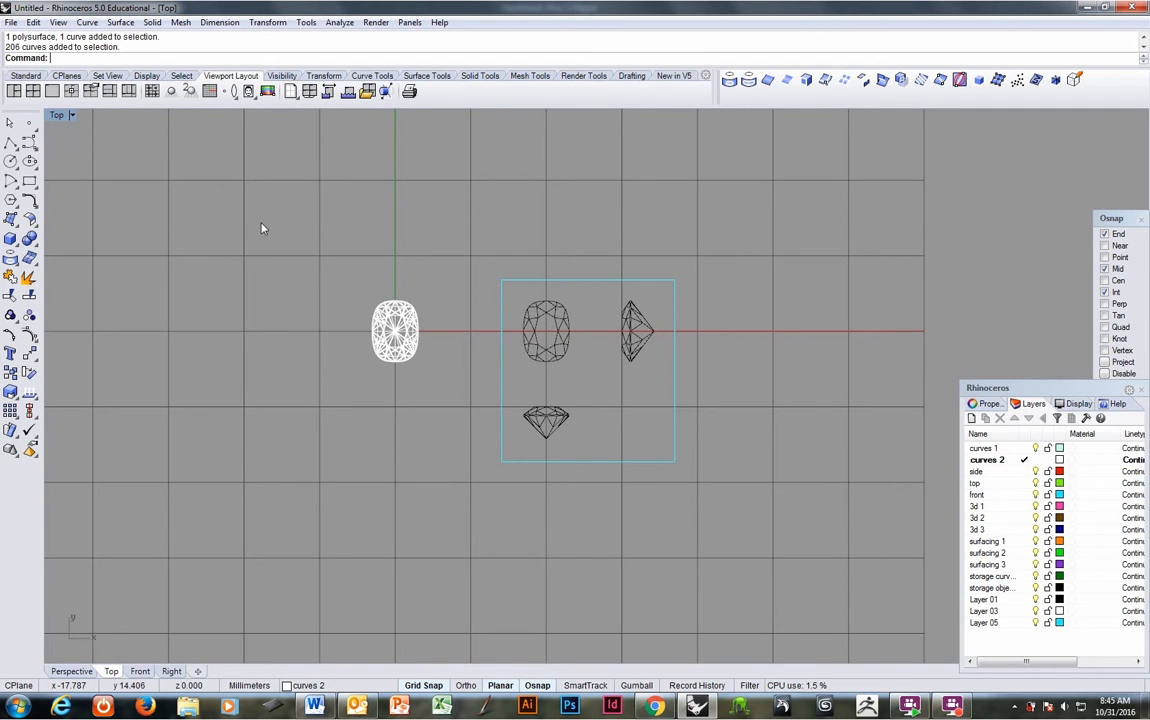
Place "bypass ring to rhino.jpg" as a background bitmap in the Top view, spanning the gem and its outline drawings, with grid snap off.
click(248, 92)
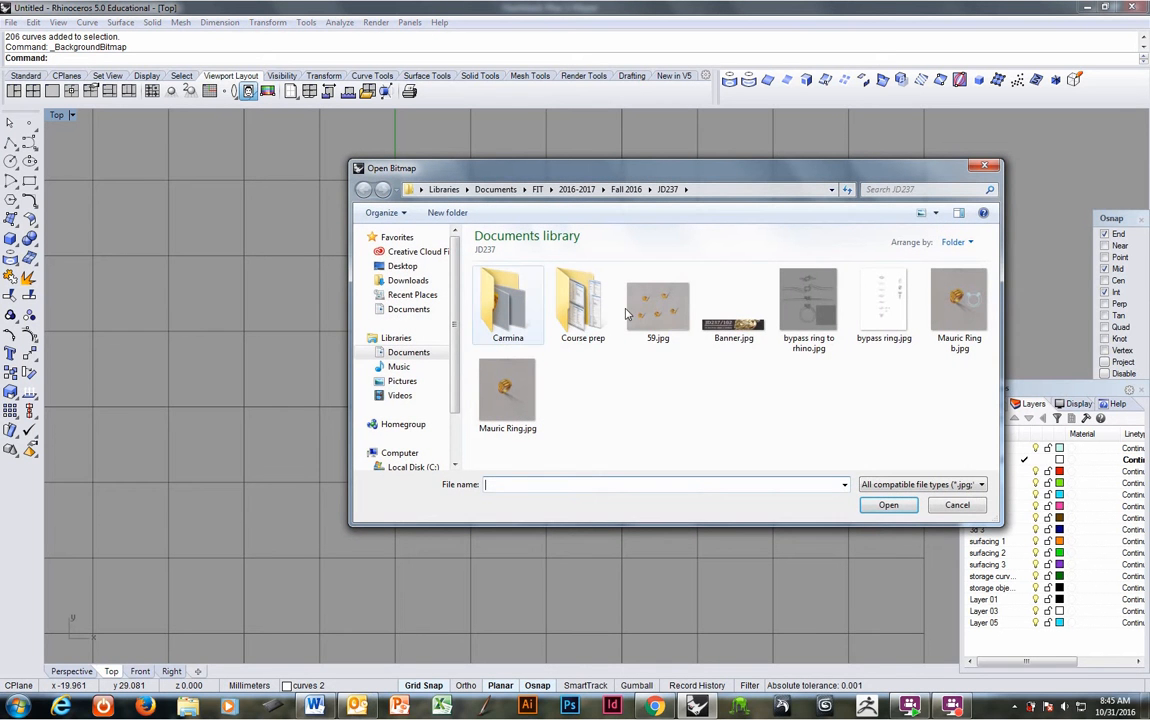
double_click(808, 300)
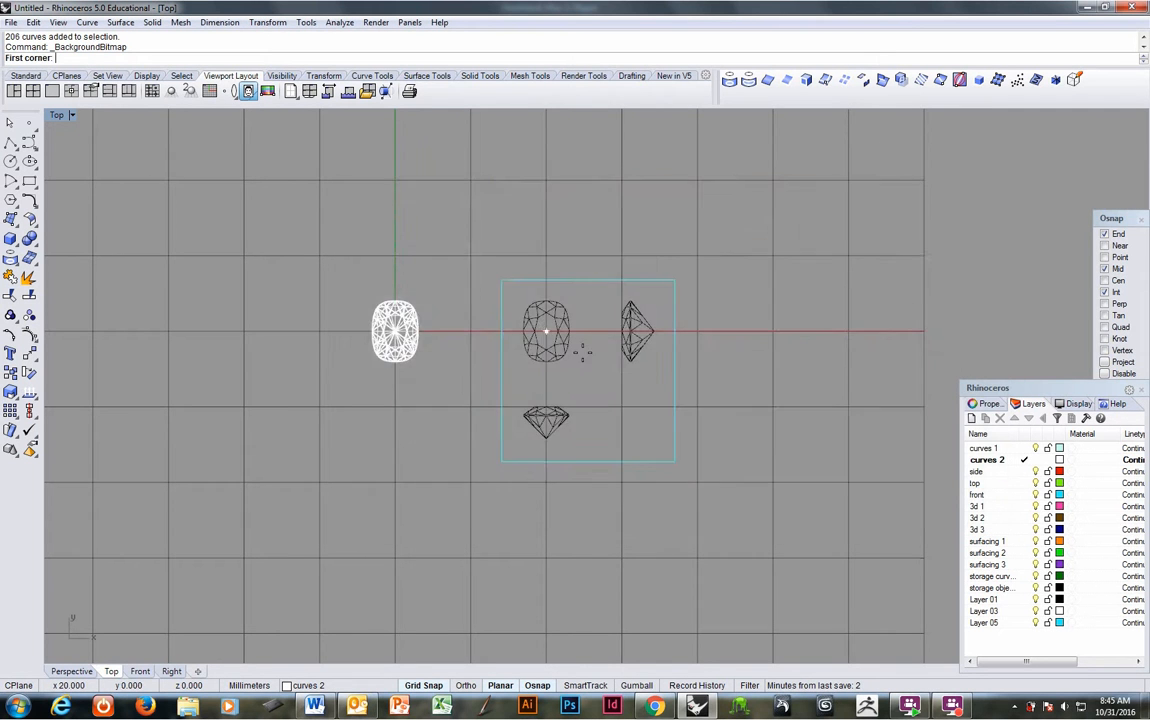
scroll(582, 350, down, 5)
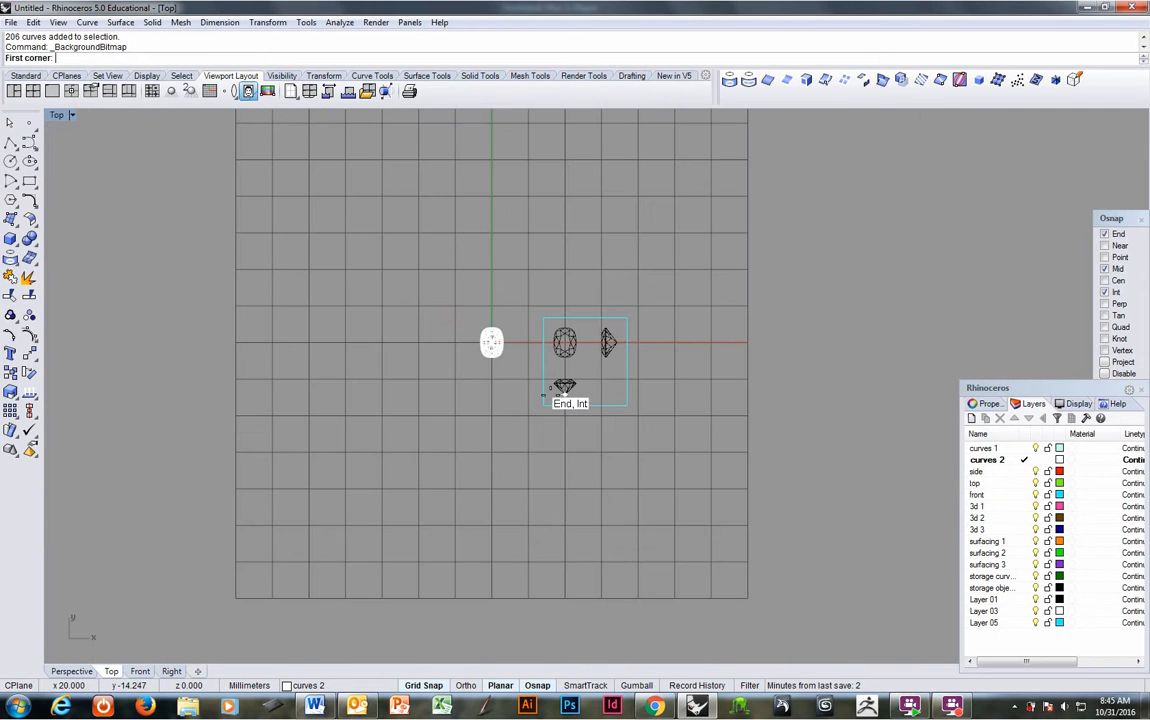
click(374, 205)
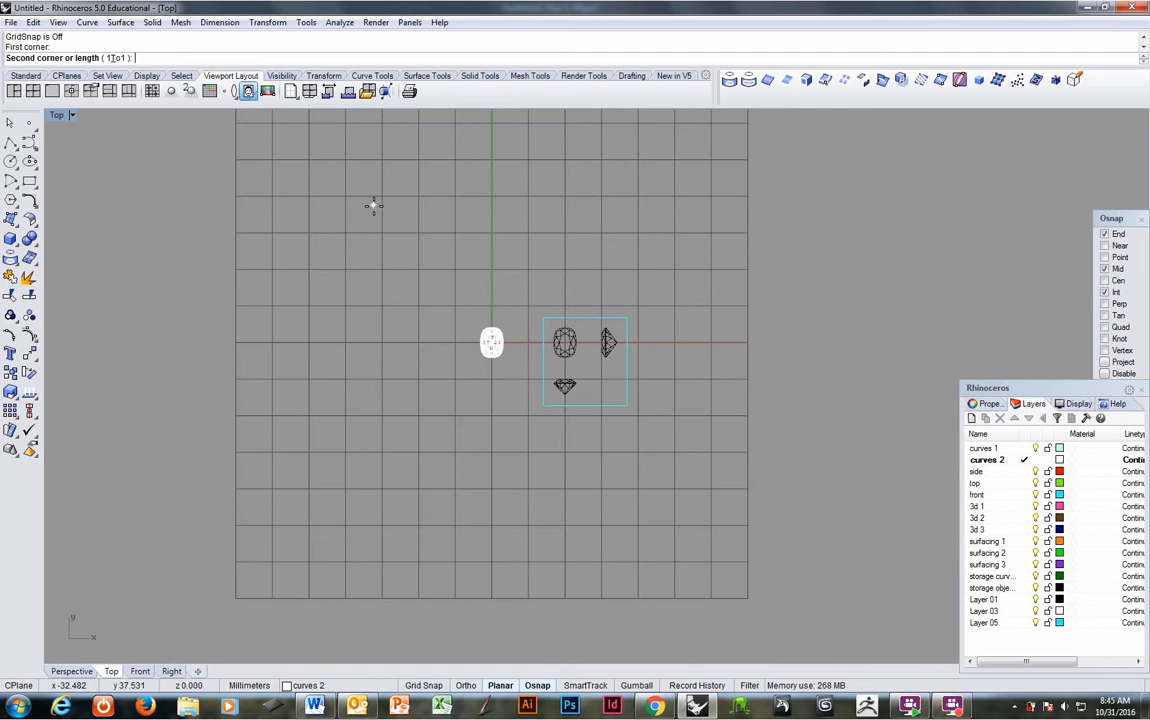
click(776, 481)
scroll(476, 391, up, 3)
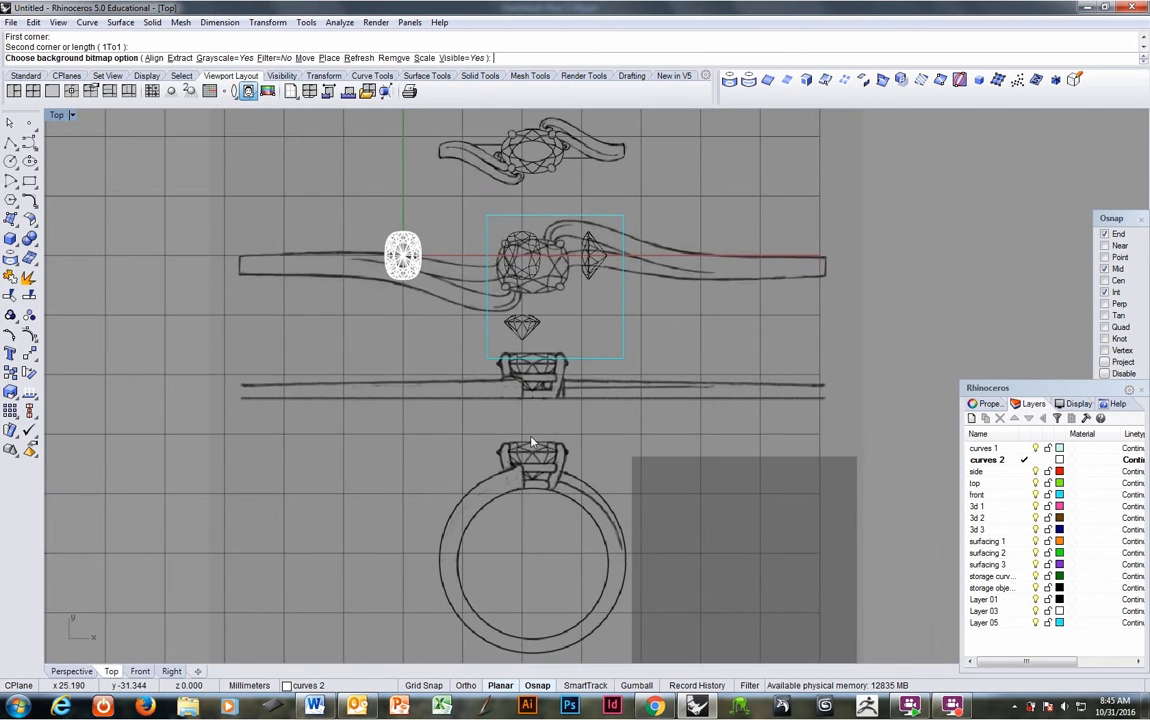
mouse_move(795, 538)
right_down()
mouse_move(572, 480)
mouse_move(544, 524)
right_up()
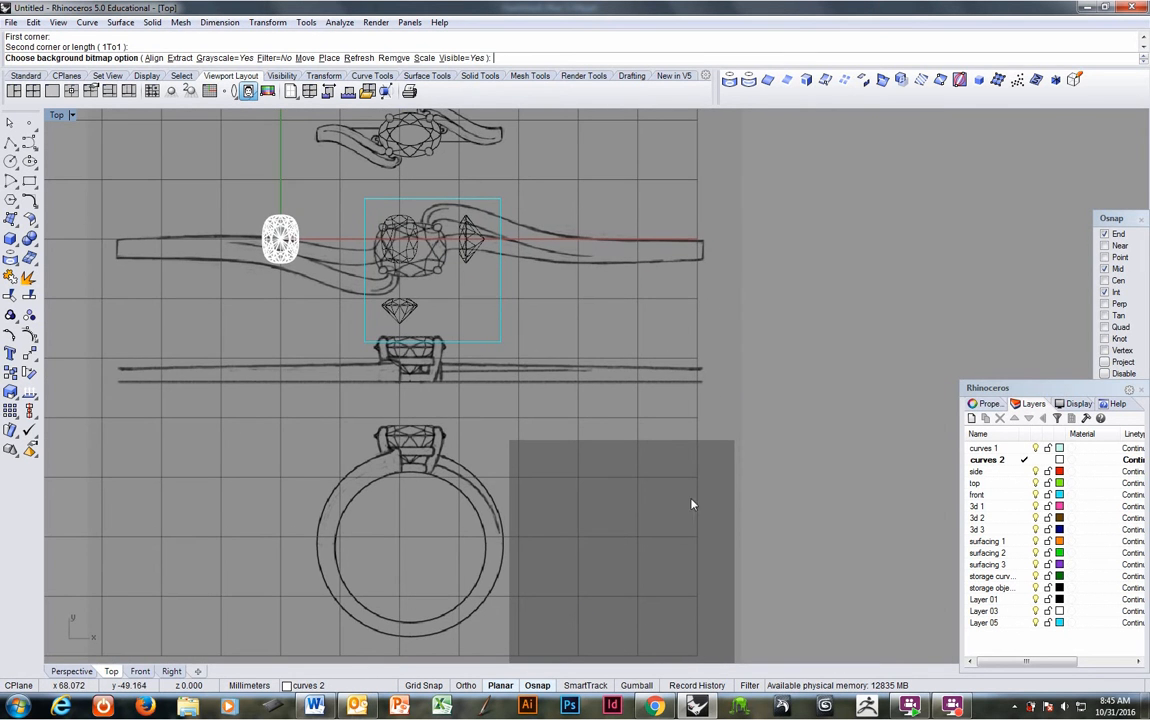
scroll(442, 427, down, 2)
right_drag(494, 445, 712, 503)
scroll(575, 320, up, 7)
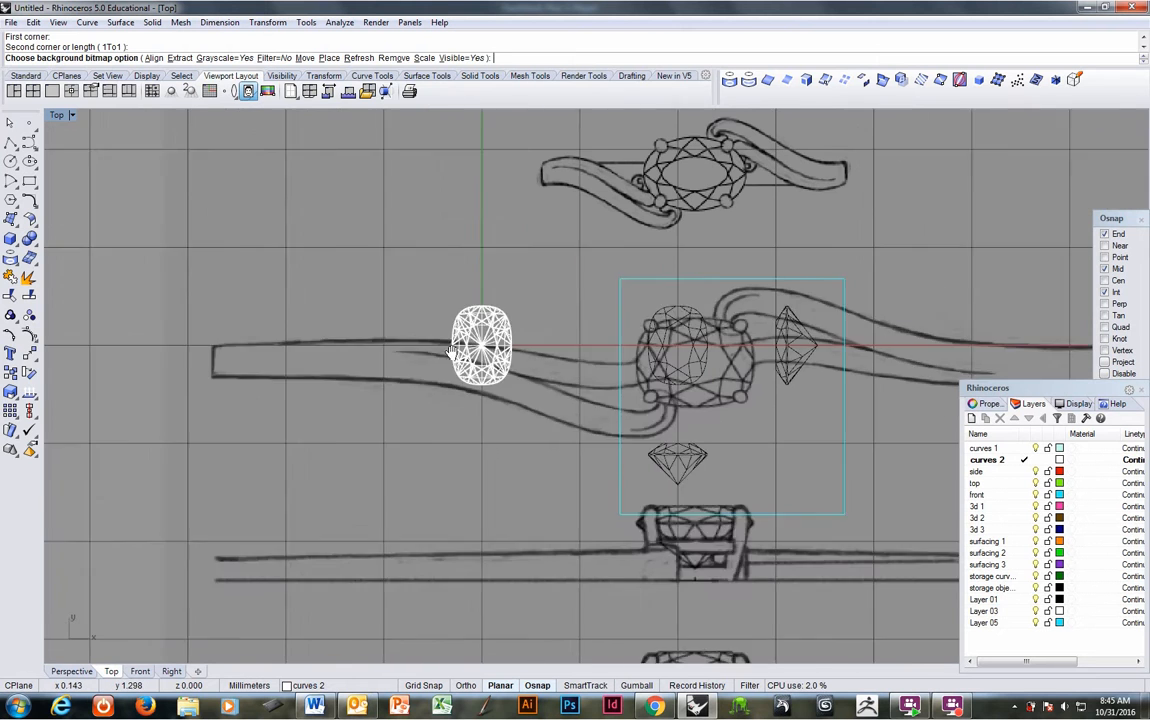
right_drag(510, 332, 451, 386)
Draw a 25.4 by 25.4 mm square centred on the origin around the gem.
click(371, 75)
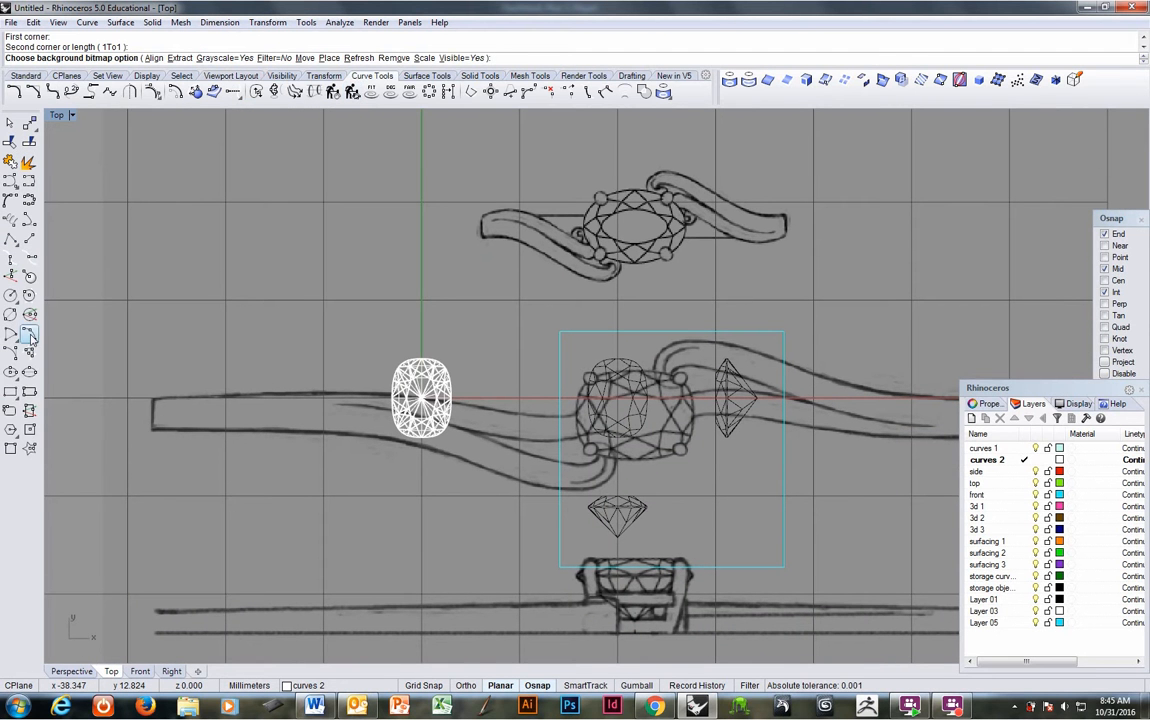
click(13, 398)
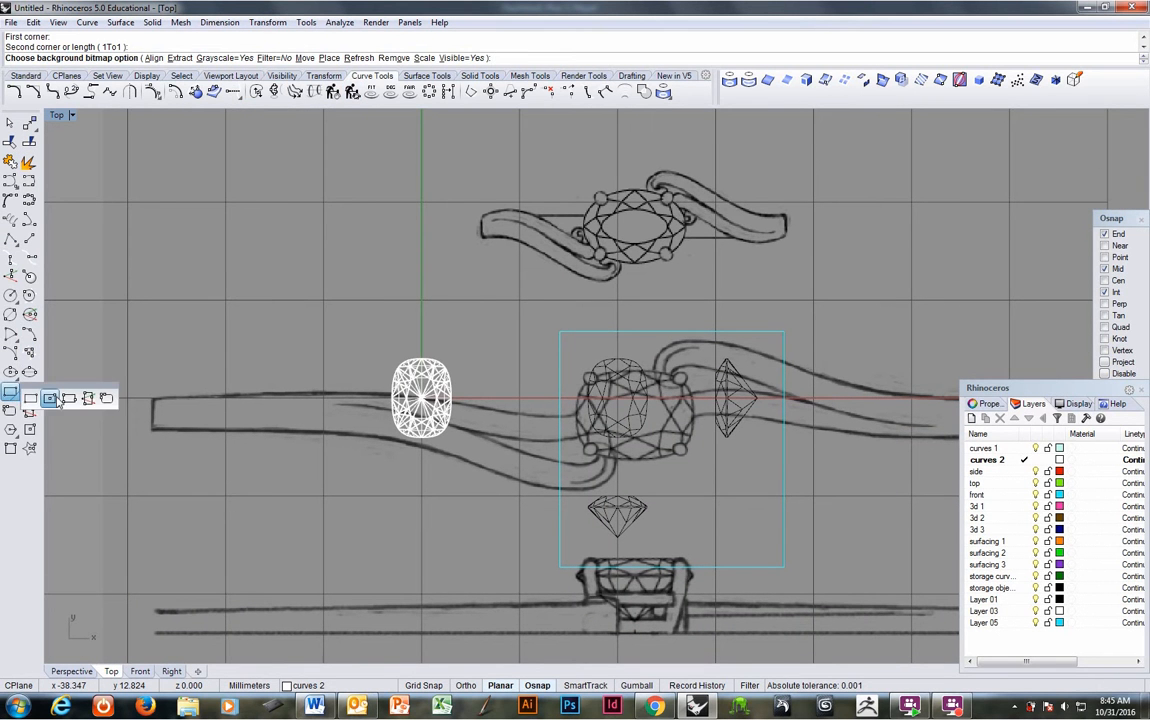
click(53, 397)
text(0)
key(Return)
text(25.4)
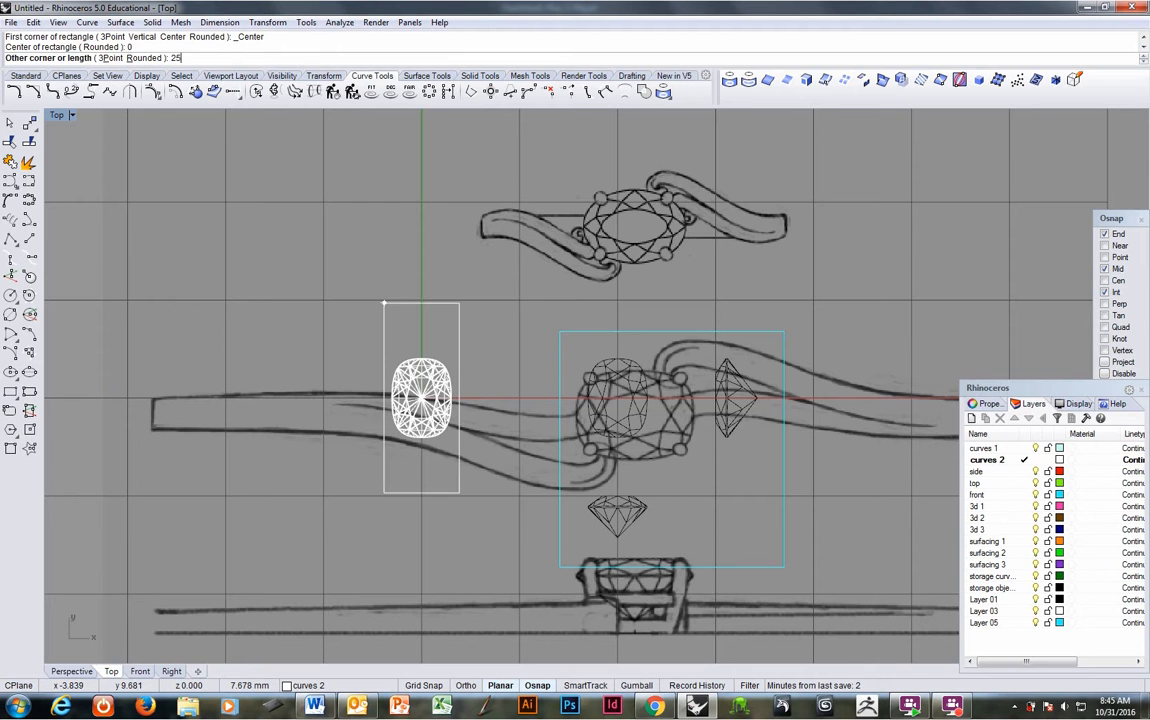
key(Return)
text(25.4)
key(Return)
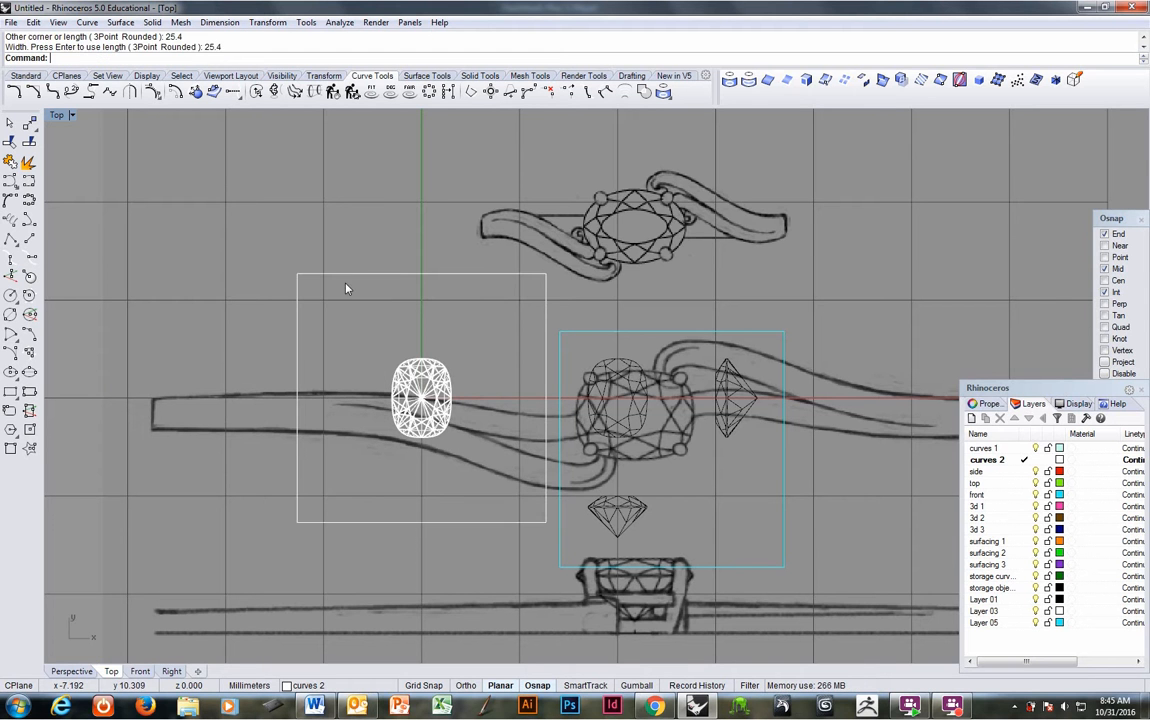
Copy the 25.4 mm square onto the dark grey reference square beside the ring's front view in the bitmap.
click(336, 274)
scroll(300, 290, down, 5)
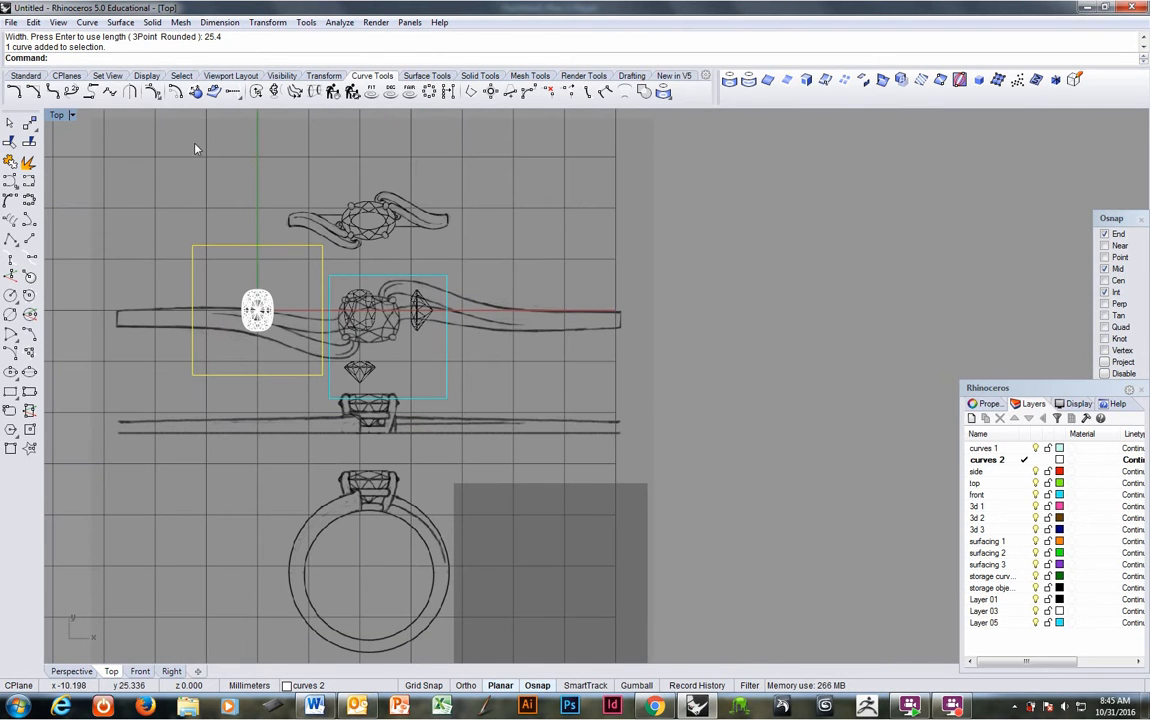
click(323, 76)
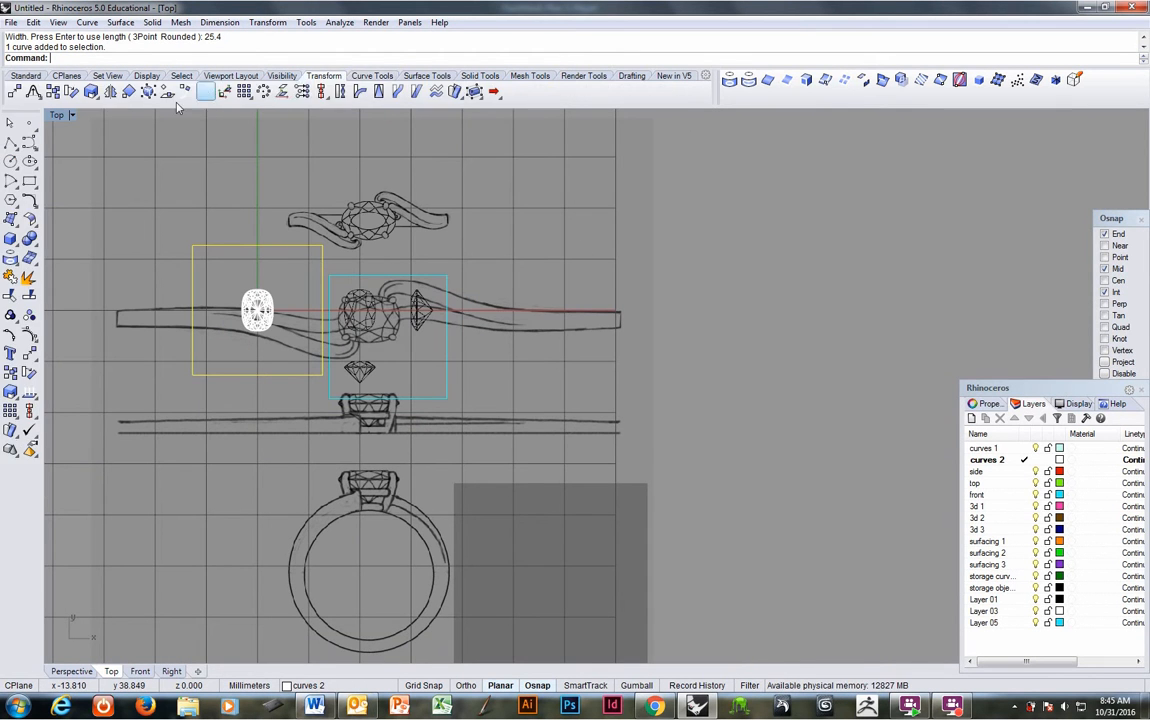
click(51, 92)
click(125, 133)
right_drag(501, 391, 347, 326)
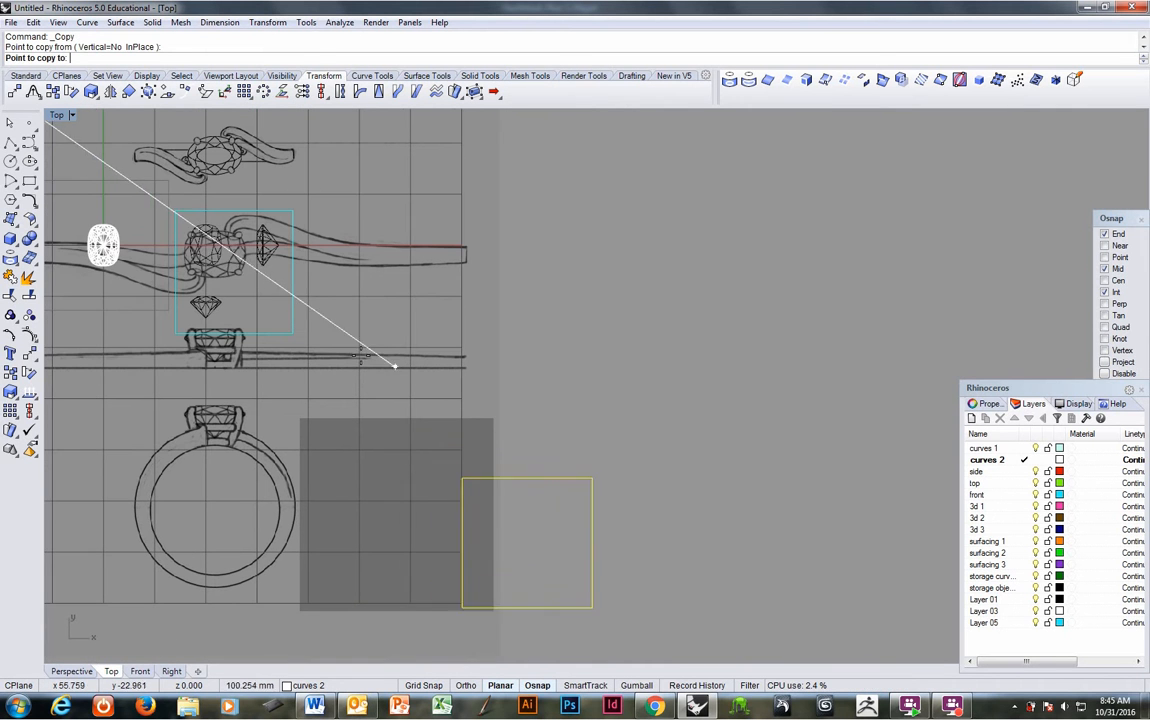
click(332, 351)
key(Return)
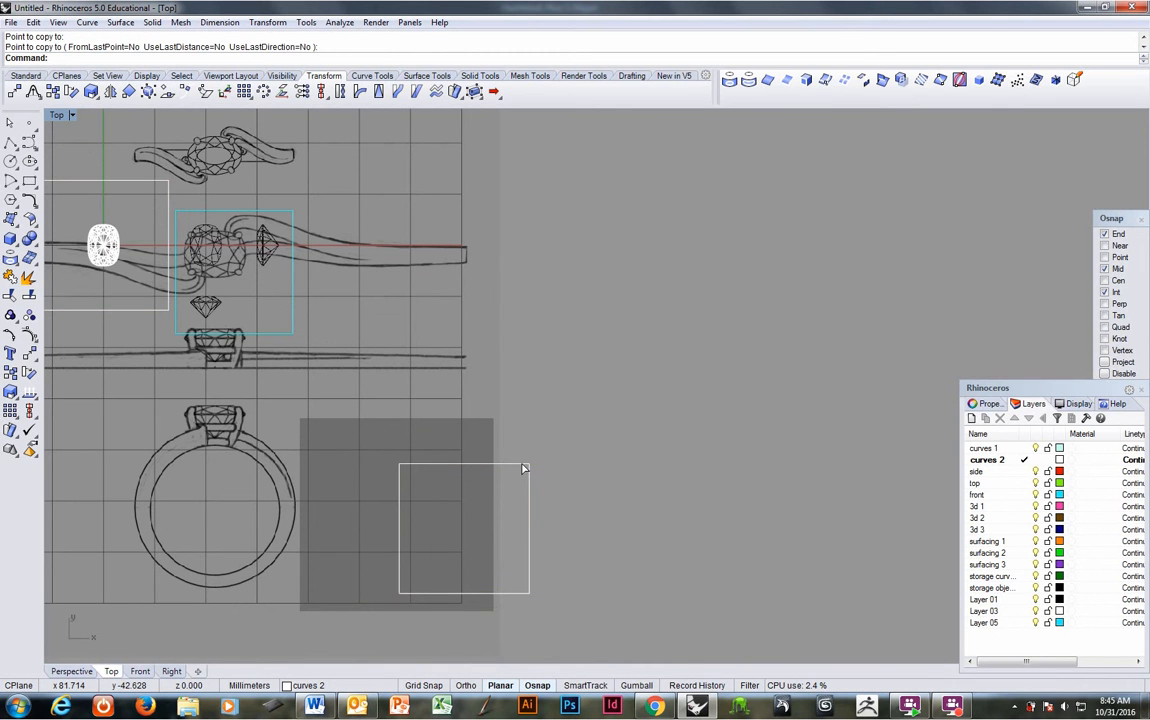
Move the copied square so its upper-right corner sits on the upper-right corner of the bitmap's grey reference square.
click(526, 465)
scroll(528, 450, up, 5)
text(m)
key(Return)
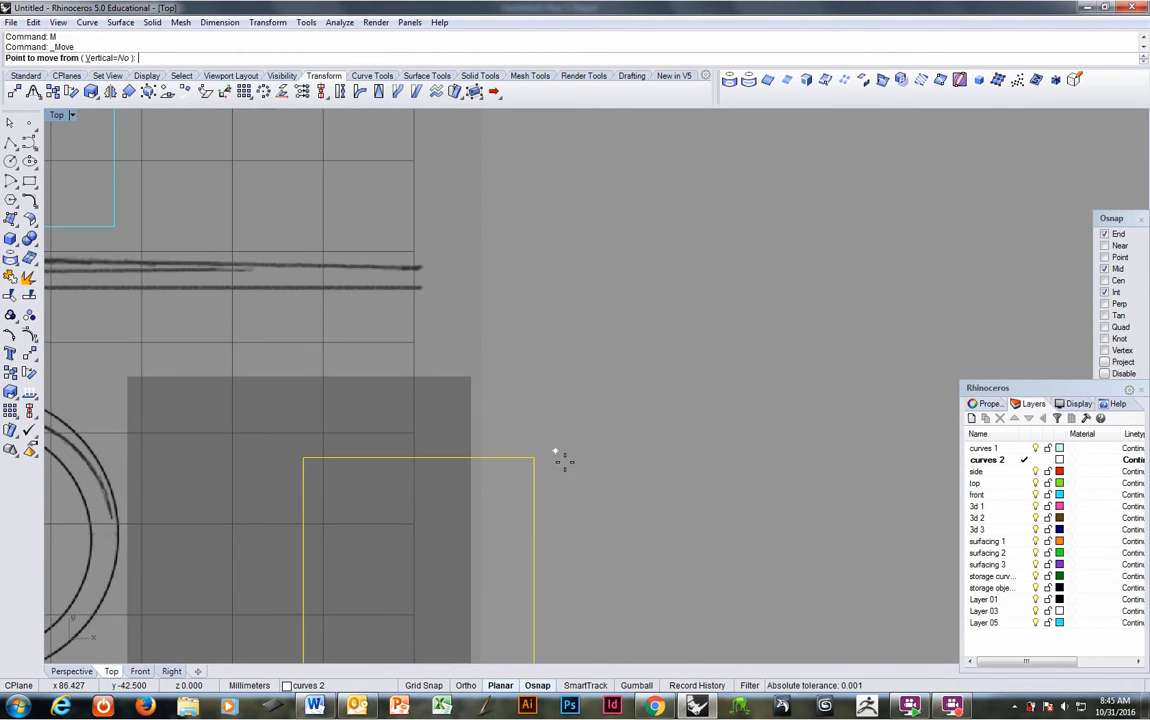
click(560, 457)
click(499, 392)
scroll(441, 344, up, 3)
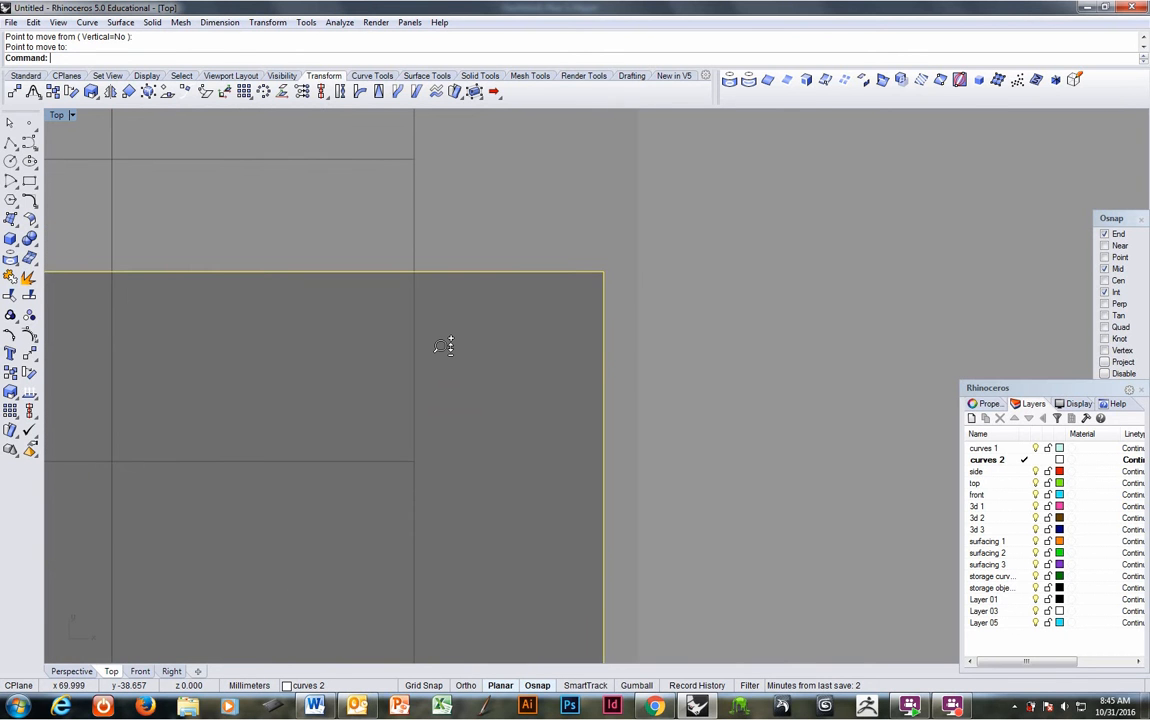
scroll(441, 367, down, 2)
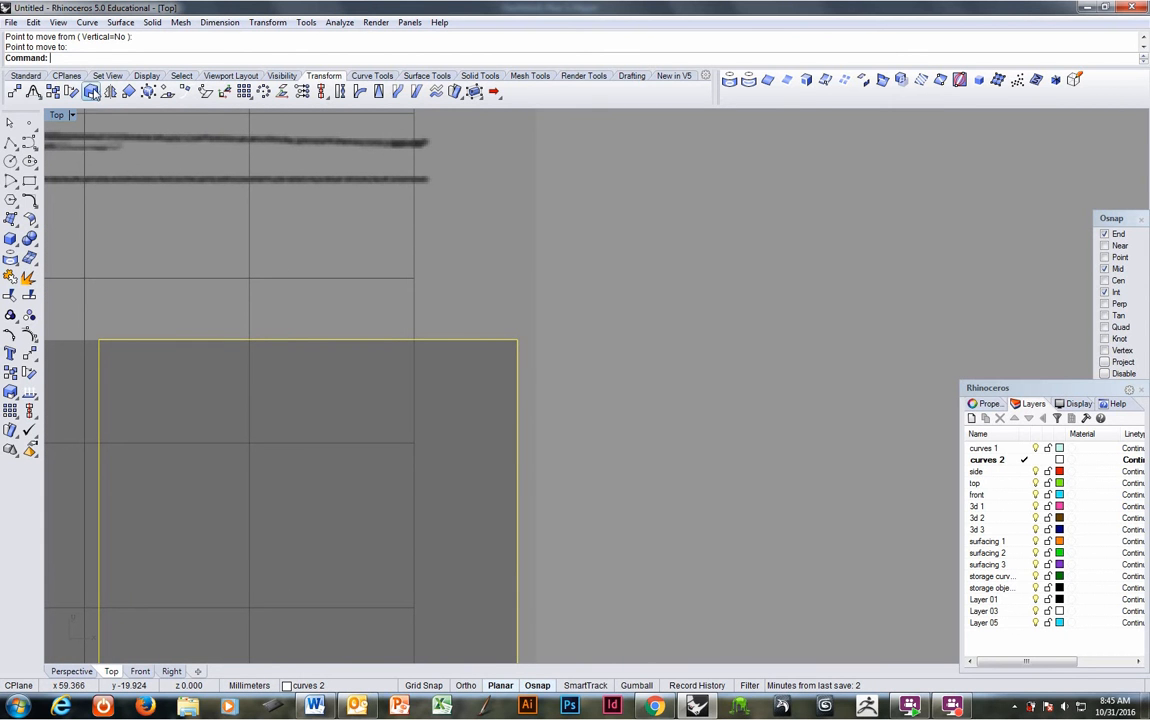
Scale the copied square from its upper-right corner to match the size of the bitmap's grey reference square.
click(72, 91)
click(519, 340)
scroll(519, 342, down, 1)
scroll(405, 488, down, 2)
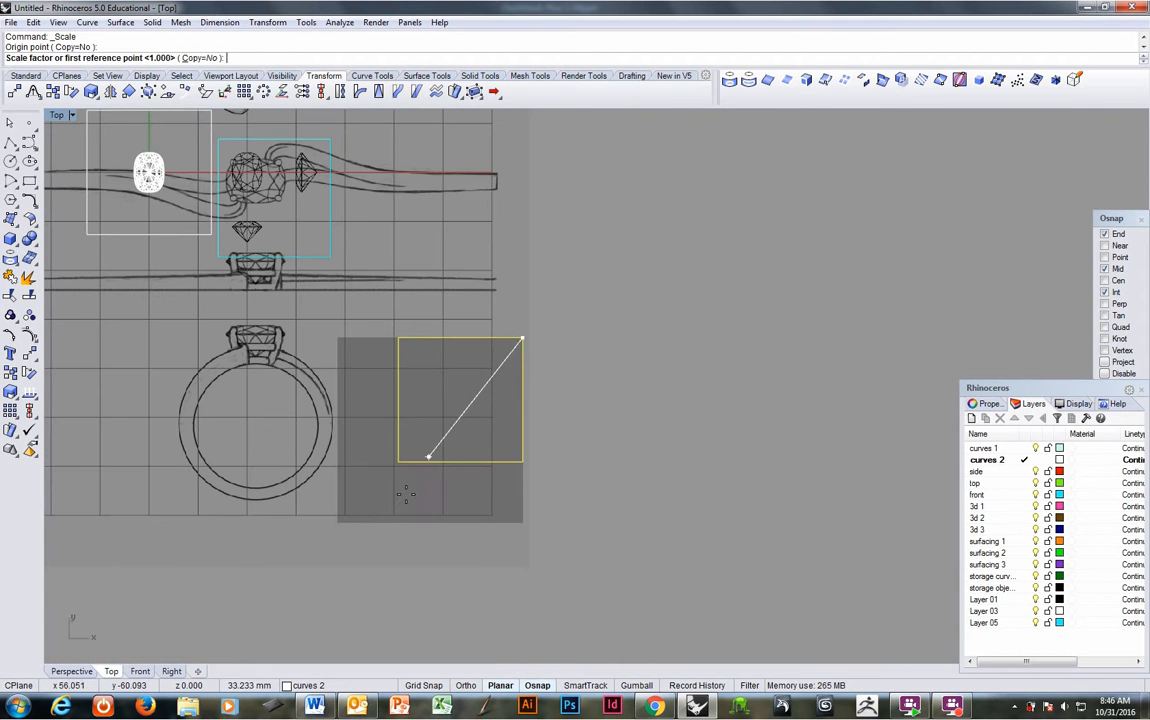
scroll(403, 496, up, 1)
click(384, 472)
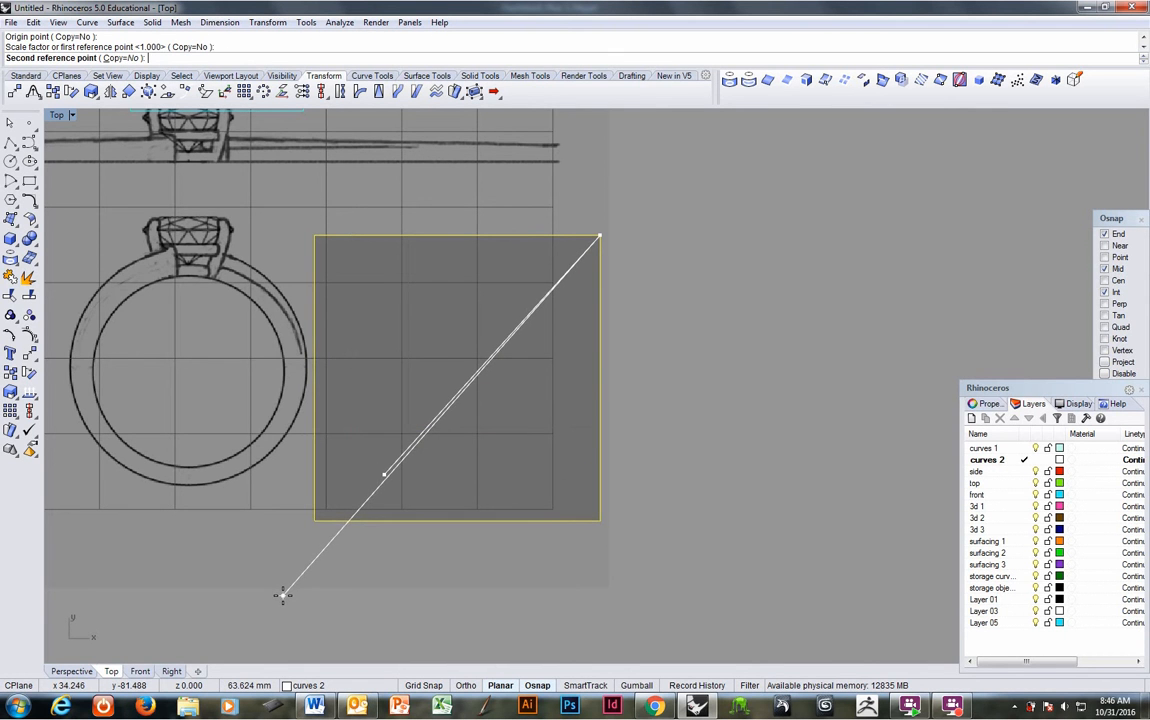
click(282, 596)
scroll(506, 467, down, 3)
right_drag(506, 467, 521, 470)
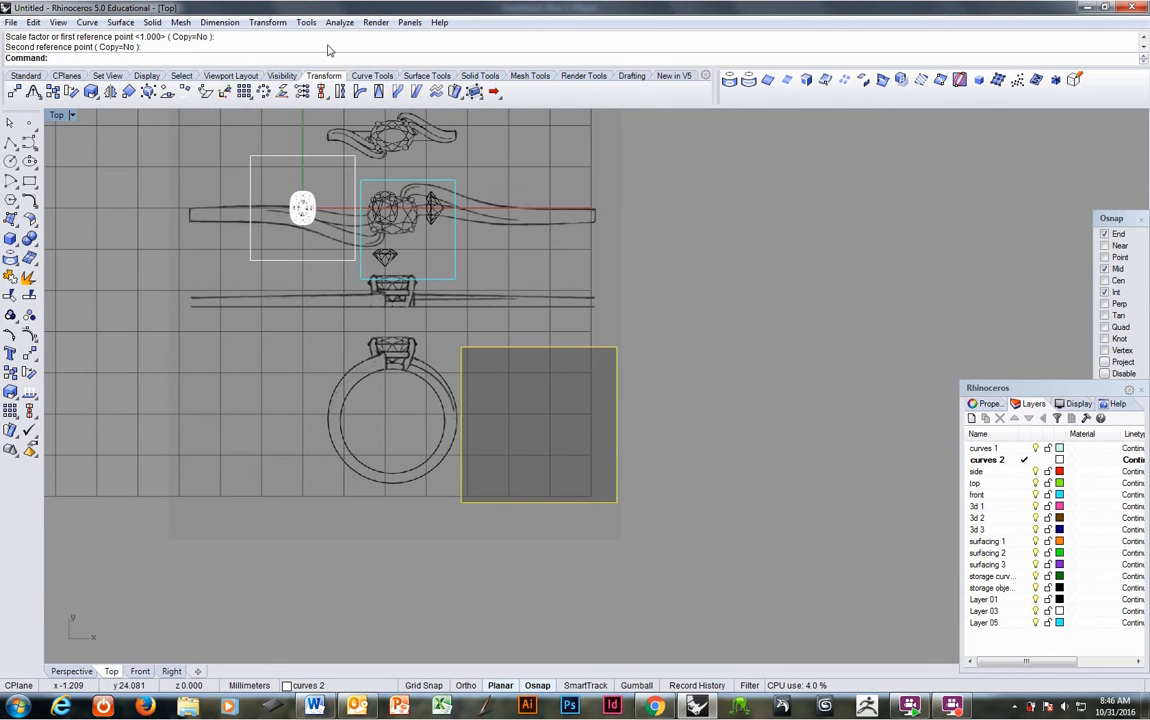
Align the background bitmap by matching the right and left side midpoints of the scaled square to those of the 25.4 mm square.
click(208, 76)
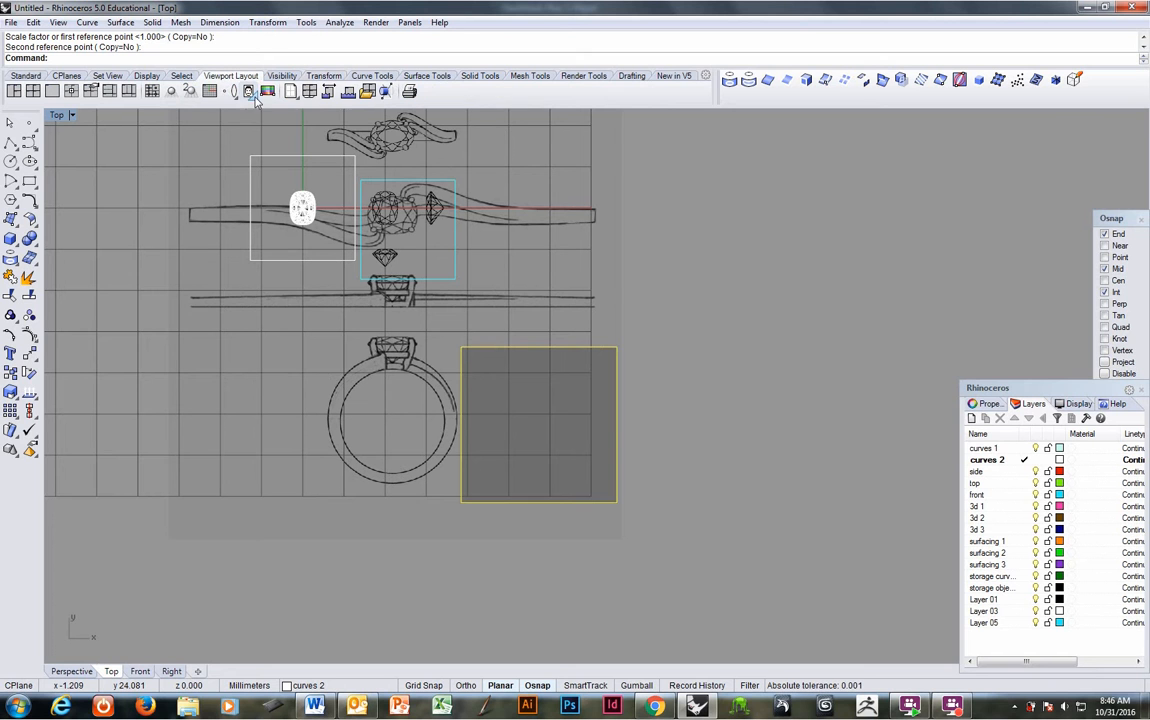
click(253, 95)
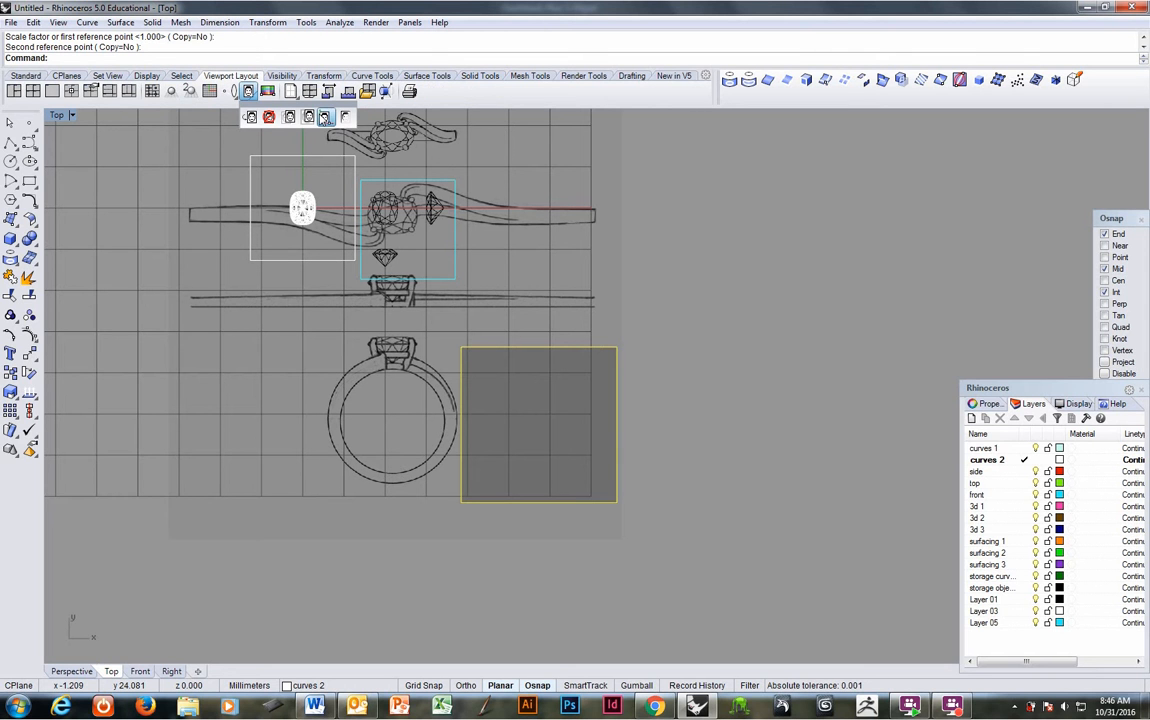
click(325, 117)
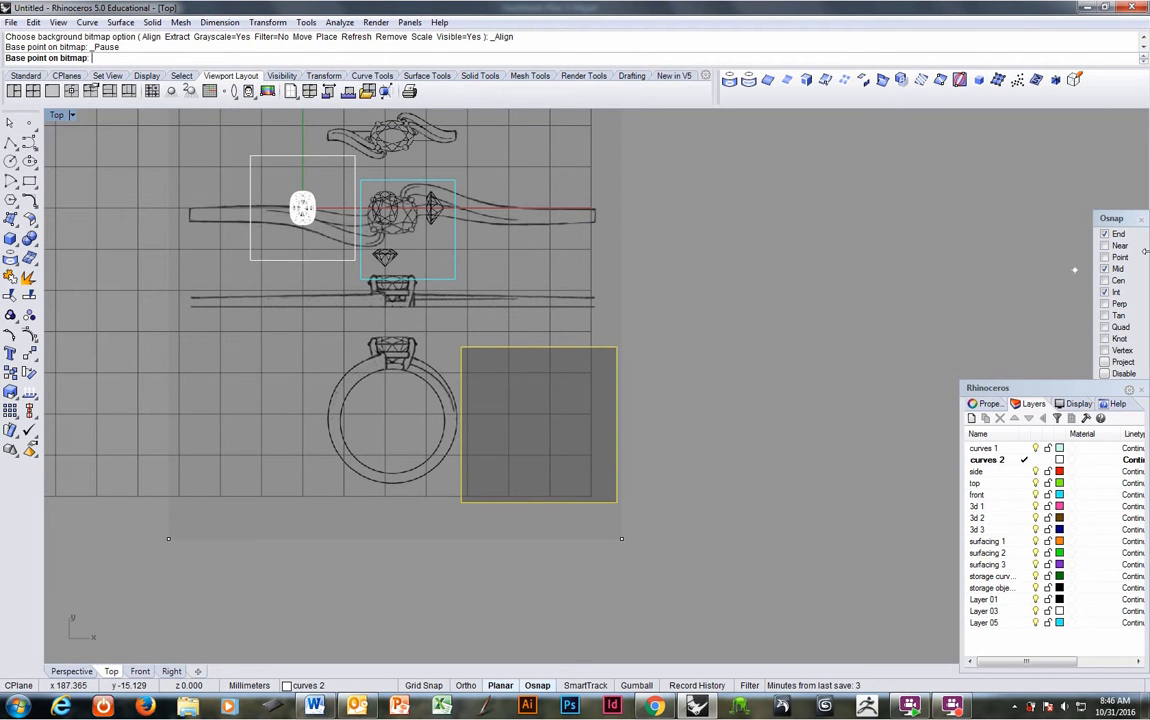
click(617, 425)
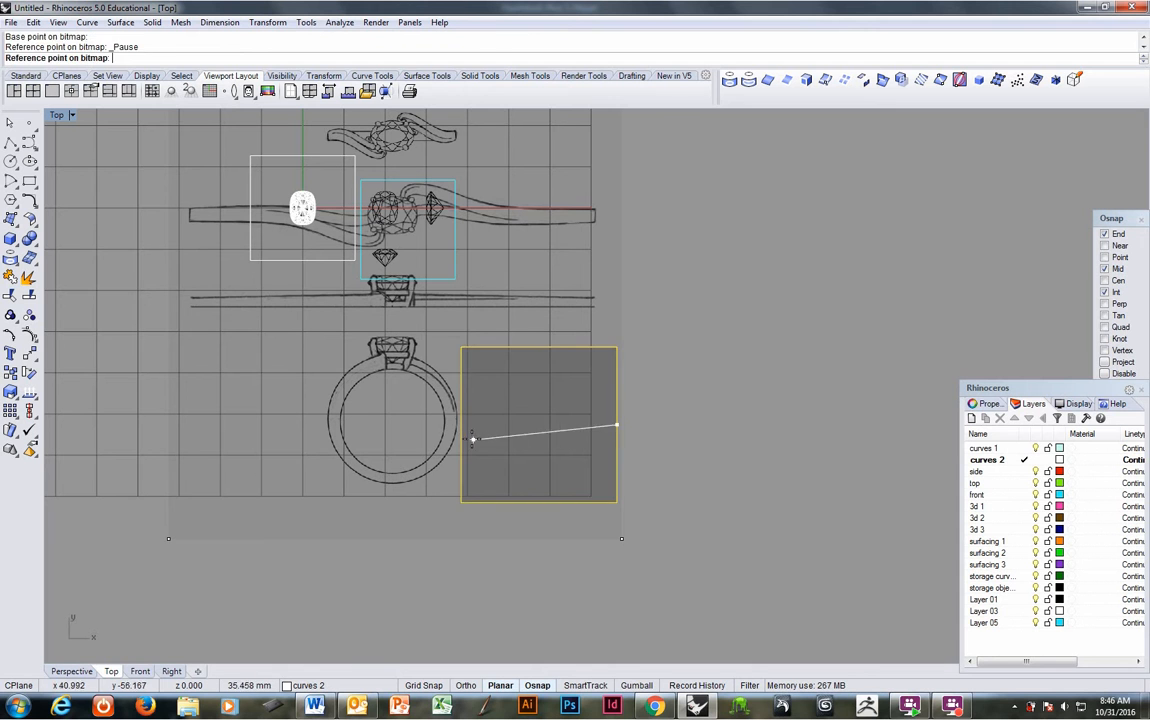
click(463, 425)
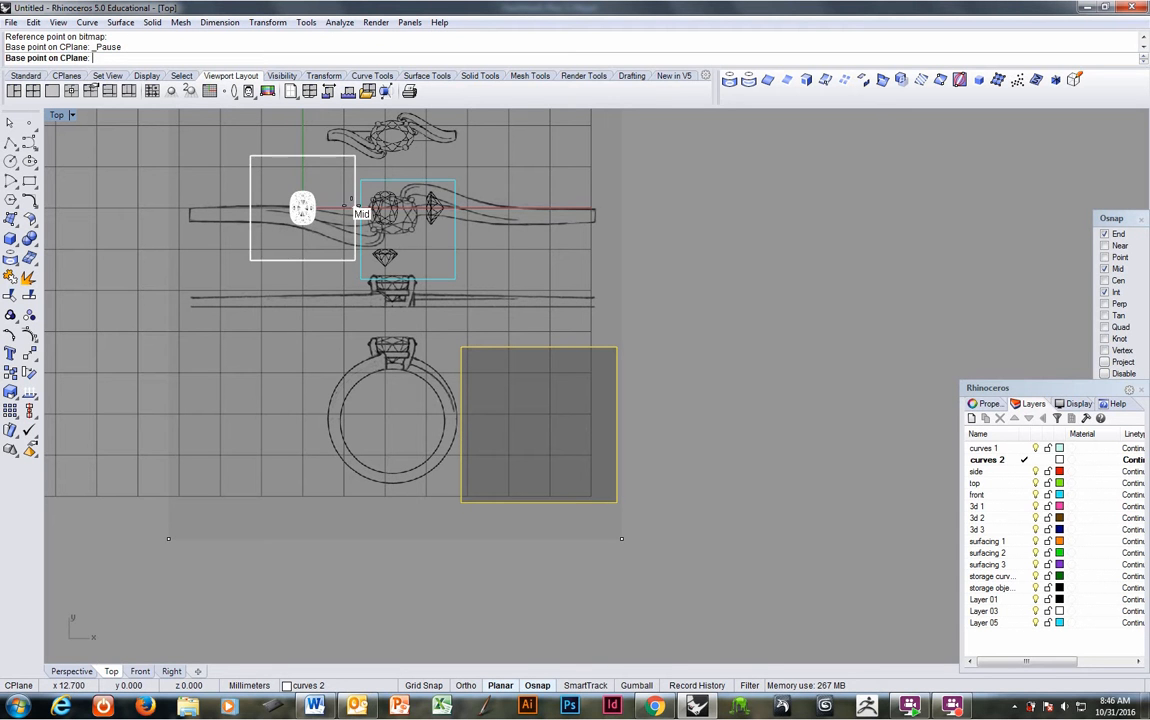
click(354, 208)
click(251, 208)
right_drag(536, 366, 493, 429)
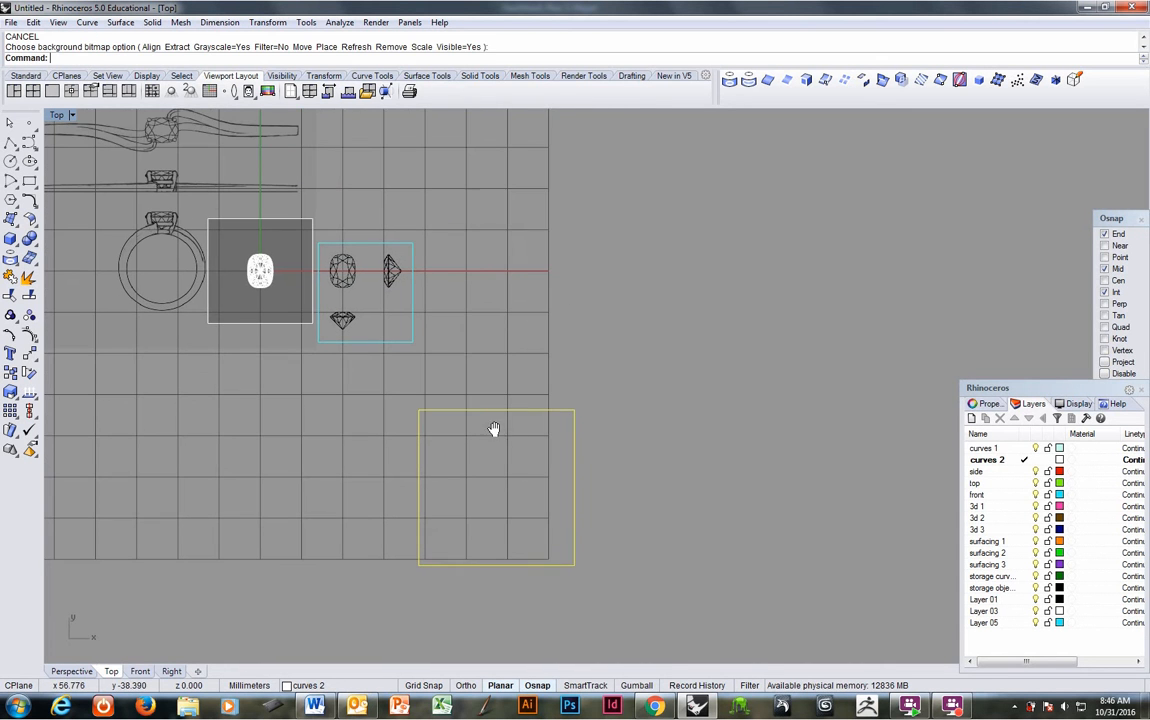
Delete the scaled copy of the square and select the 25.4 mm square around the gem.
key(Delete)
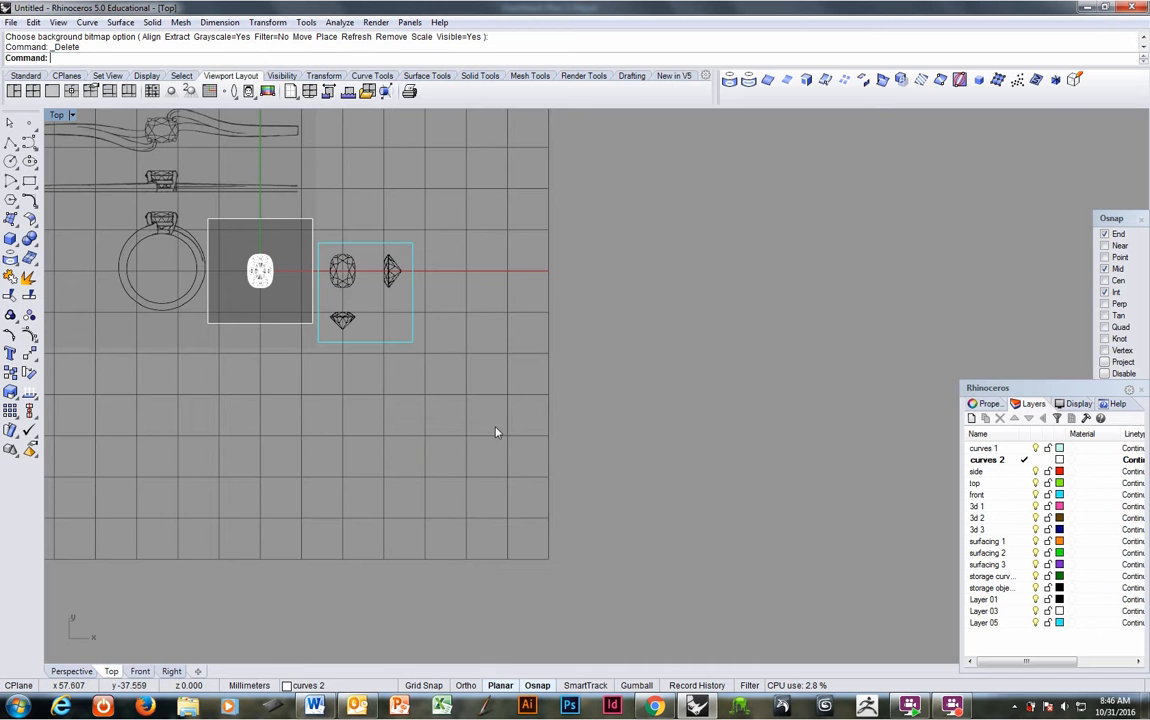
right_drag(285, 403, 444, 434)
scroll(444, 438, down, 1)
right_drag(452, 376, 348, 541)
ctrl+right_drag(352, 522, 383, 425)
click(380, 358)
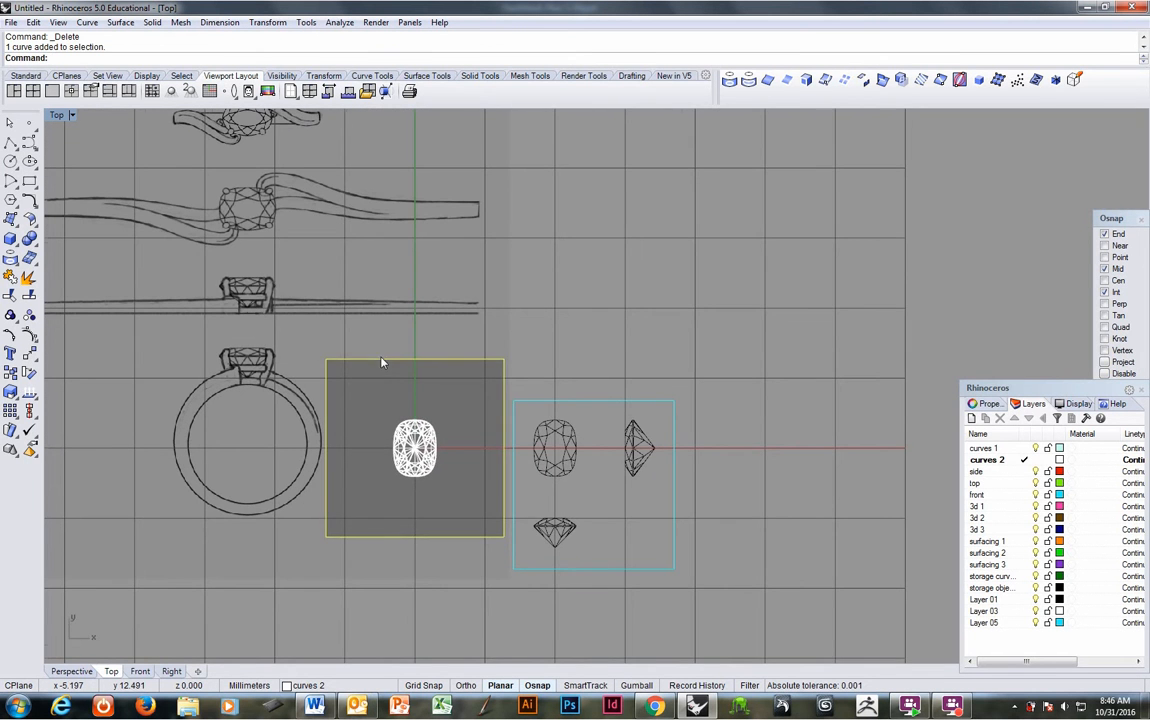
scroll(381, 363, down, 2)
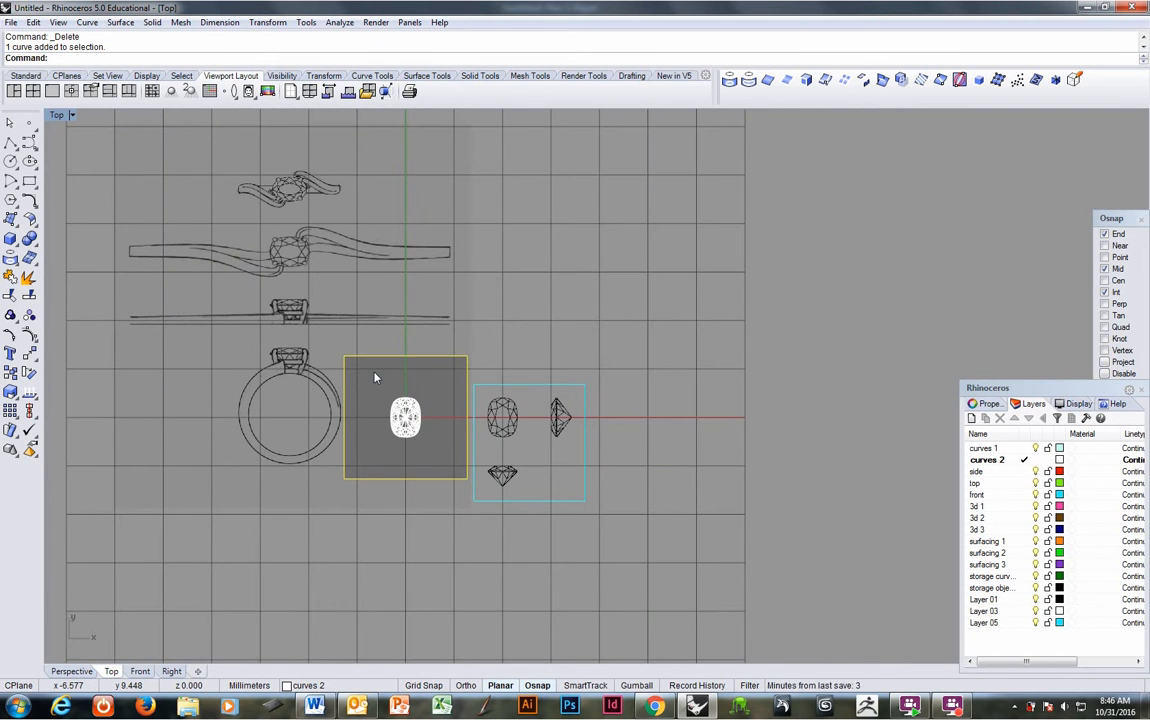
right_drag(375, 378, 378, 431)
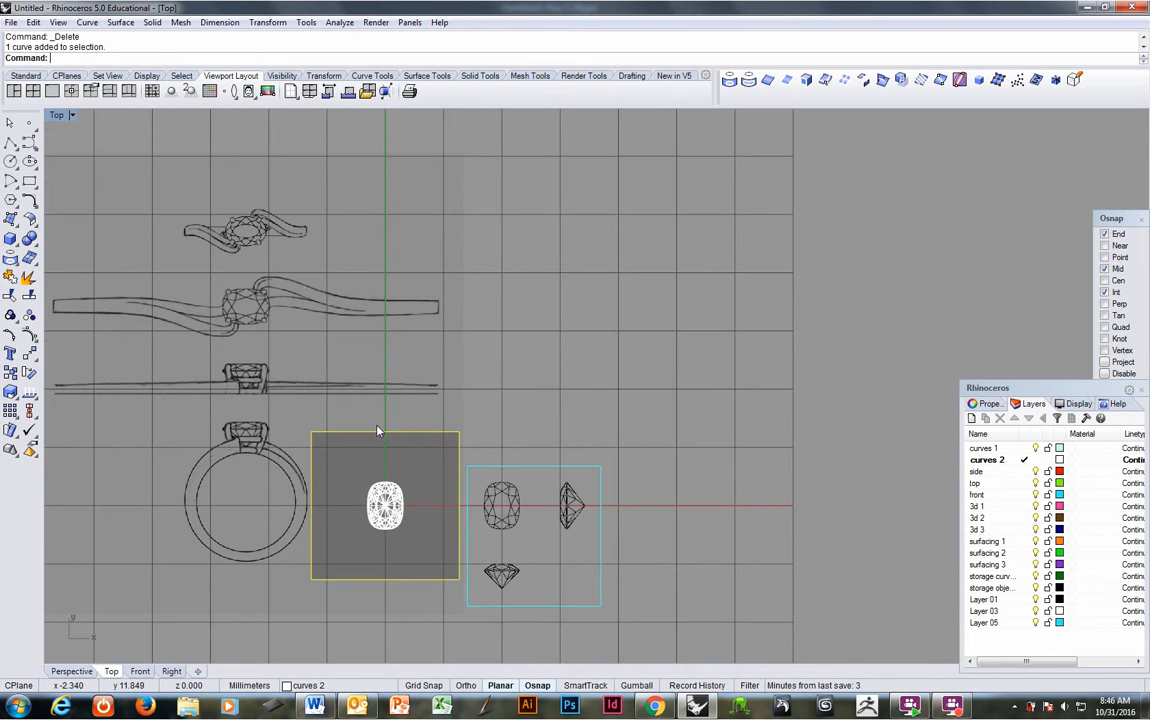
Move the 25.4 mm square up about 31.4 mm so its right side lines up with the flat band drawing's right end.
text(m)
key(Return)
click(505, 430)
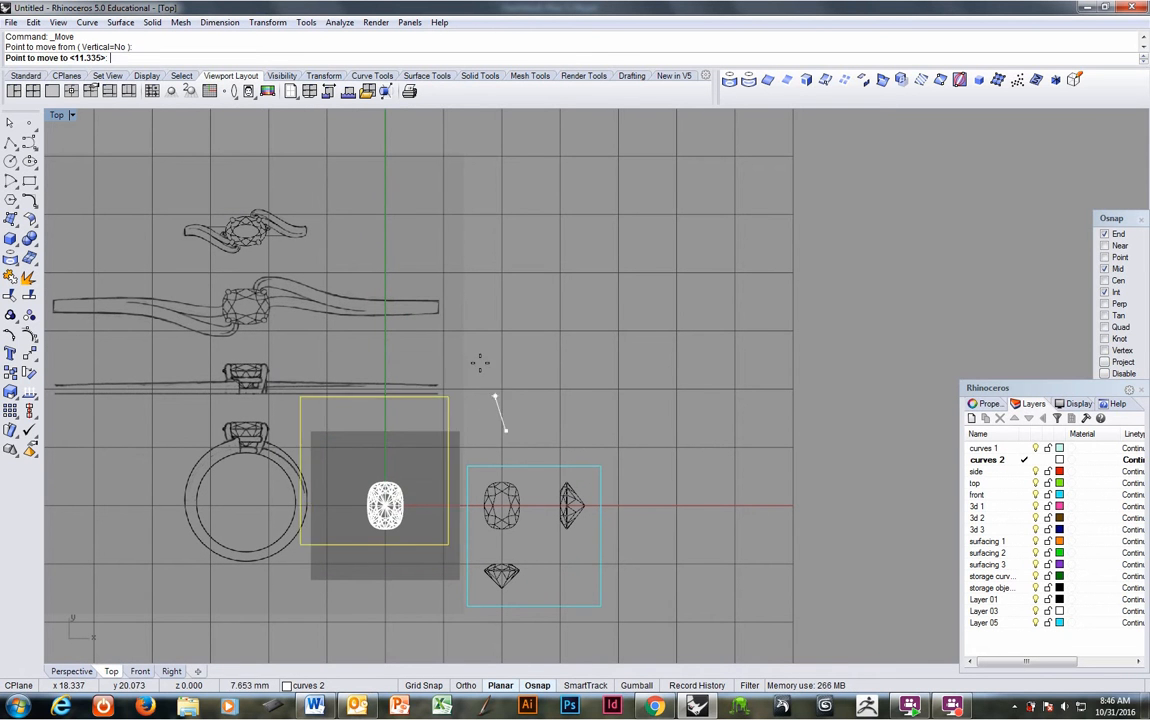
click(486, 248)
ctrl+right_drag(398, 268, 398, 285)
right_drag(358, 269, 518, 277)
Scale the square non-uniformly from its upper-right corner, stretching its width to the band's left end and reducing its height to roughly the band's height.
click(327, 76)
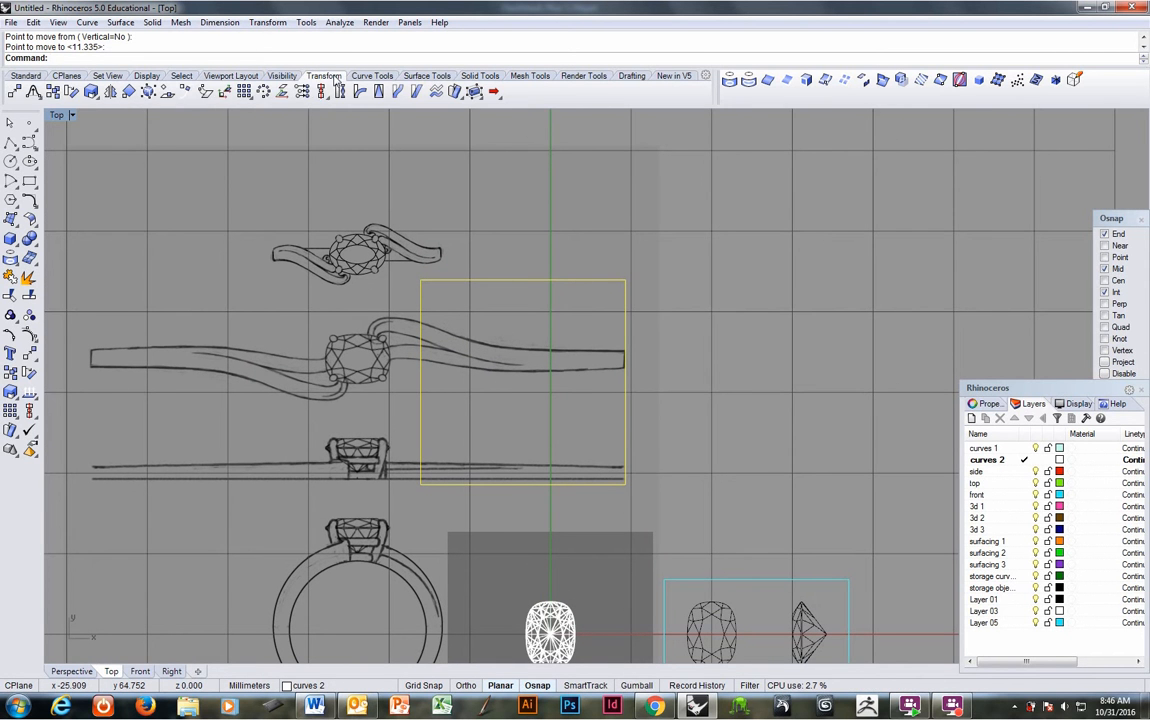
click(128, 91)
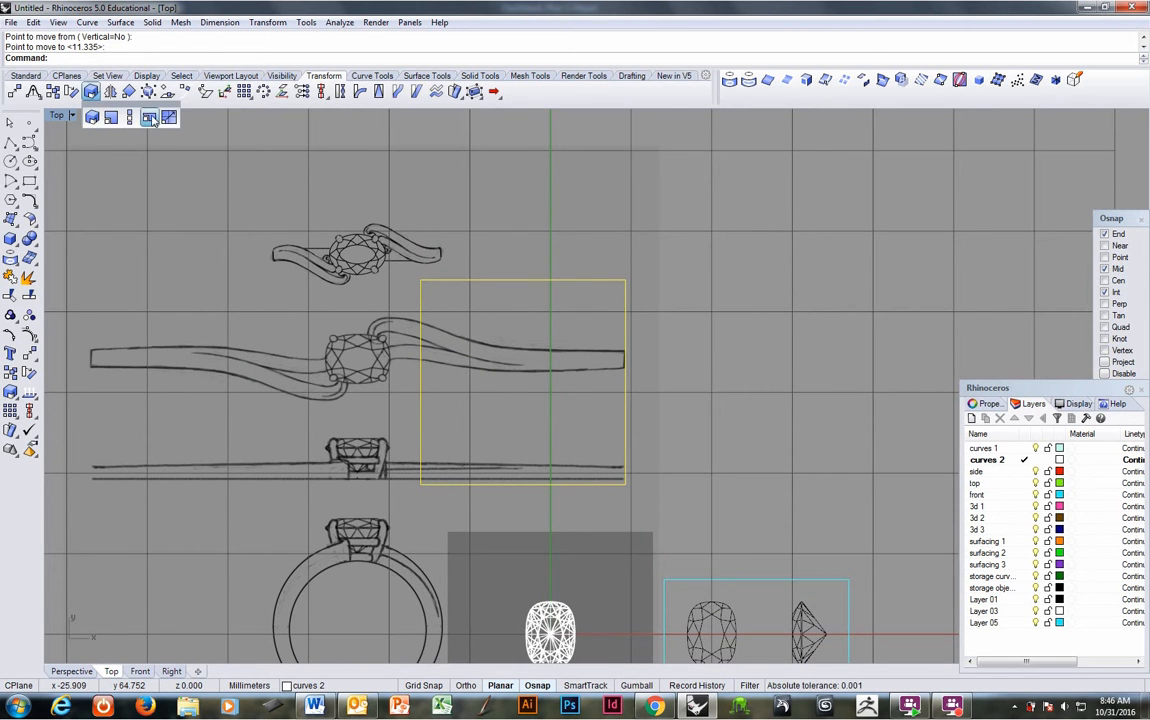
click(139, 107)
click(625, 281)
click(471, 280)
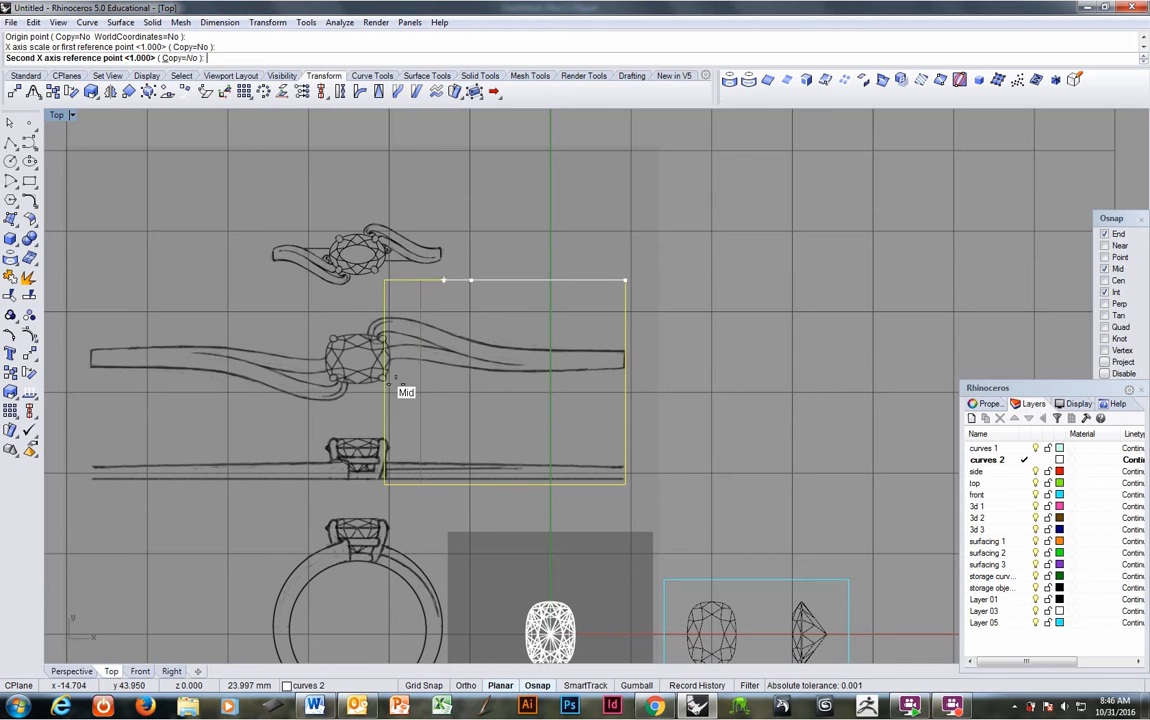
click(222, 428)
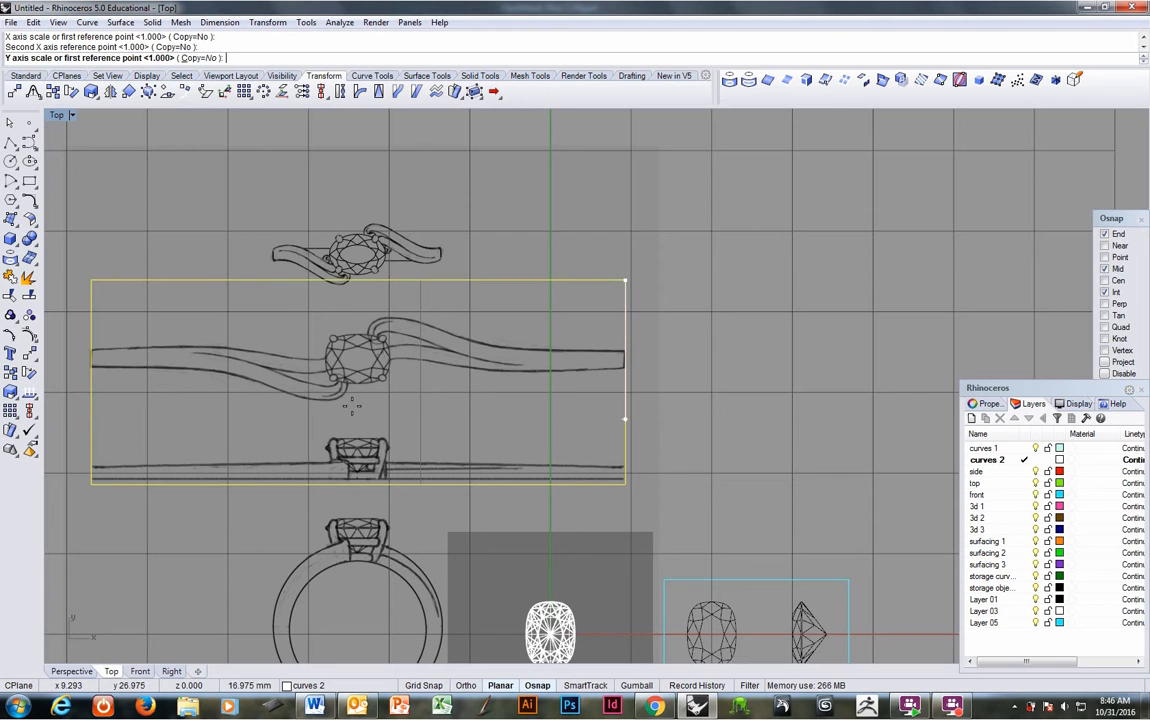
click(474, 326)
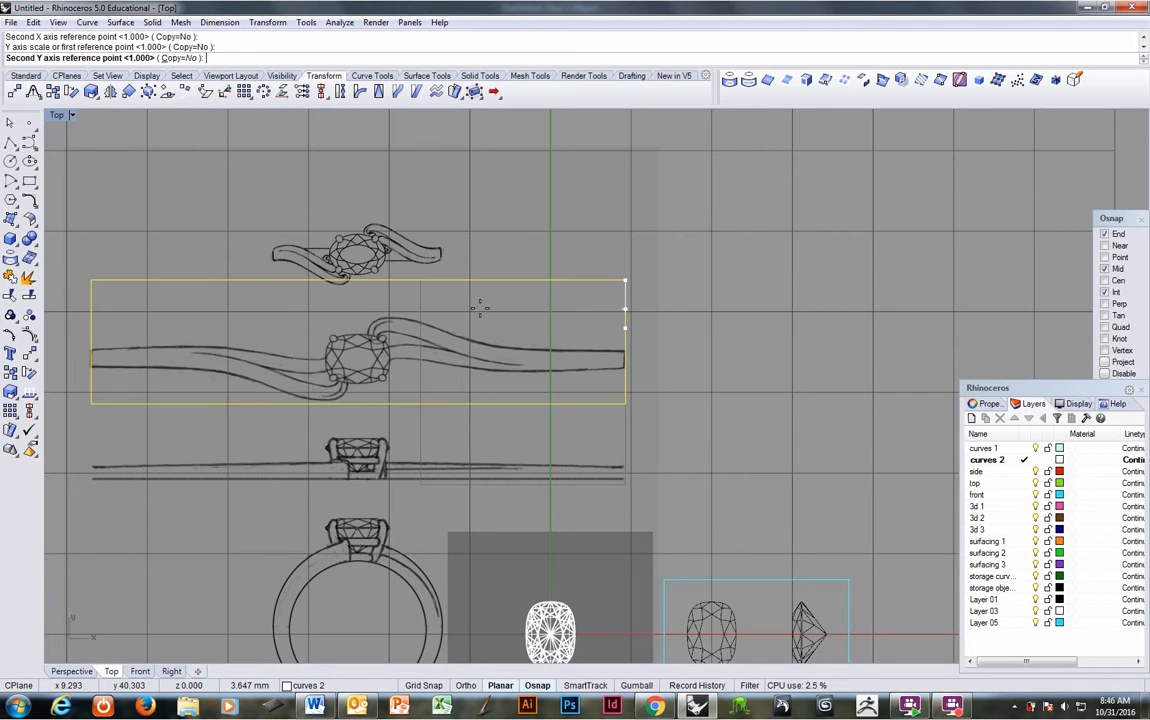
click(481, 300)
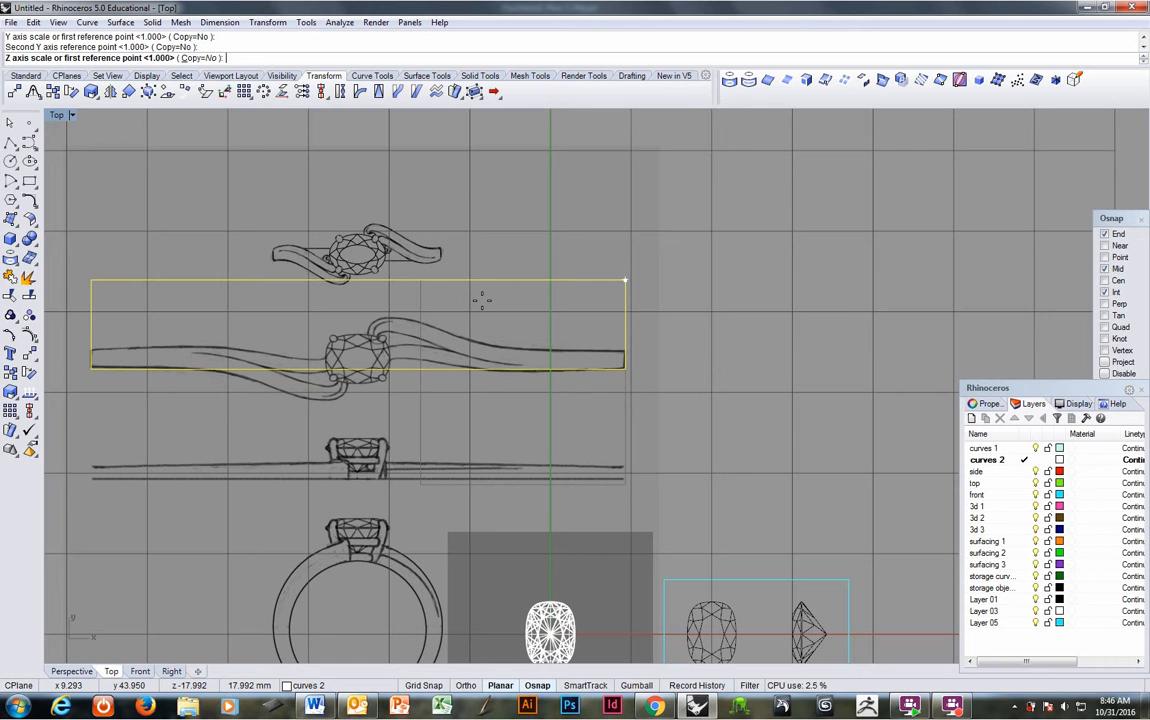
key(Return)
Move the rectangle straight down about 4.6 mm so its upper edge touches the top of the flat band drawing.
text(M)
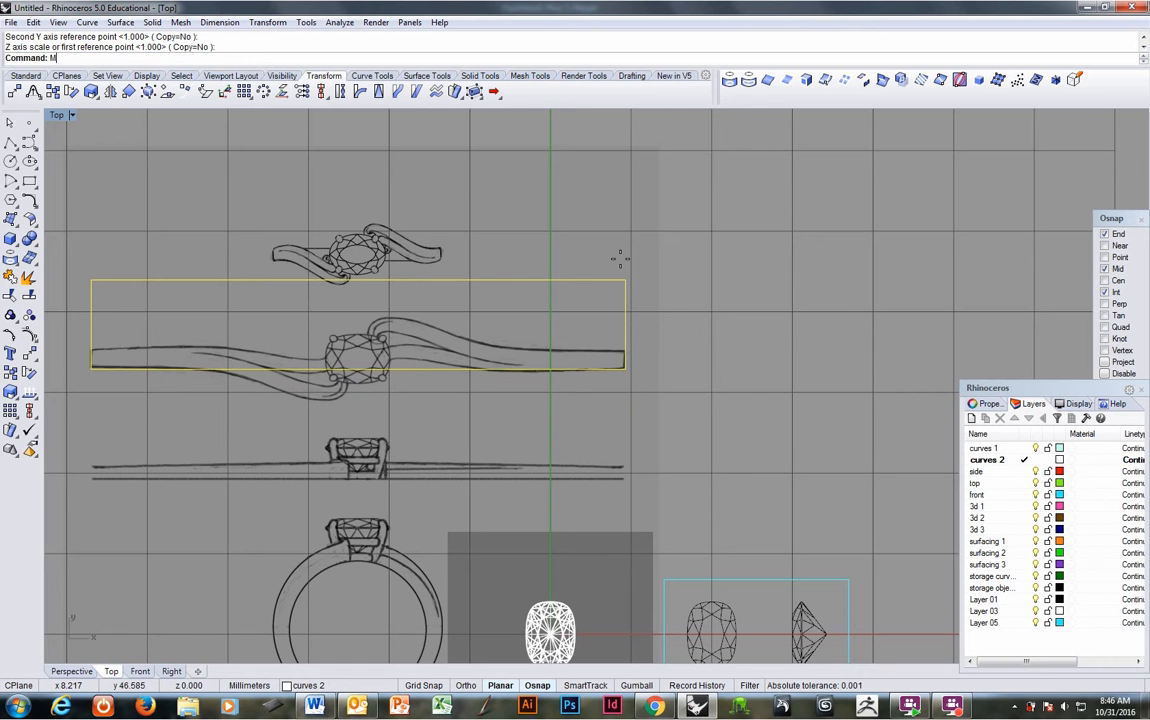
text(ove)
key(Return)
click(678, 255)
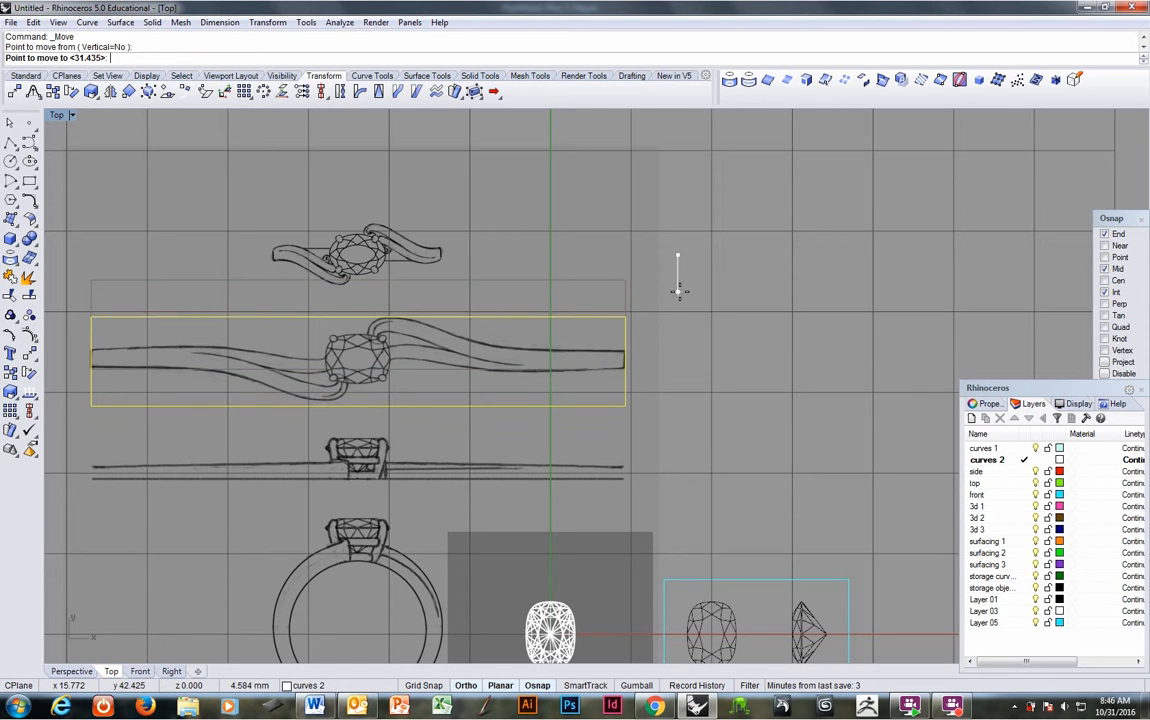
click(678, 290)
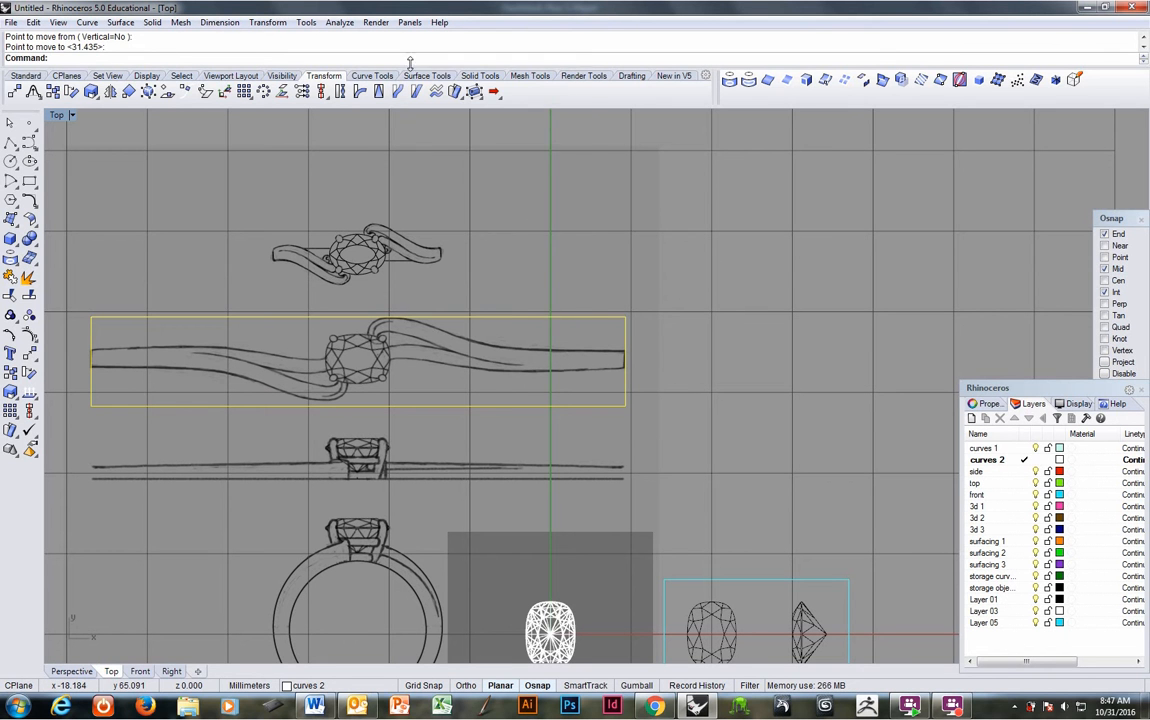
Scale the rectangle non-uniformly from its upper-right corner with X factor 1, reducing its height to the lowest point of the band drawing.
right_click(370, 56)
click(440, 172)
click(626, 317)
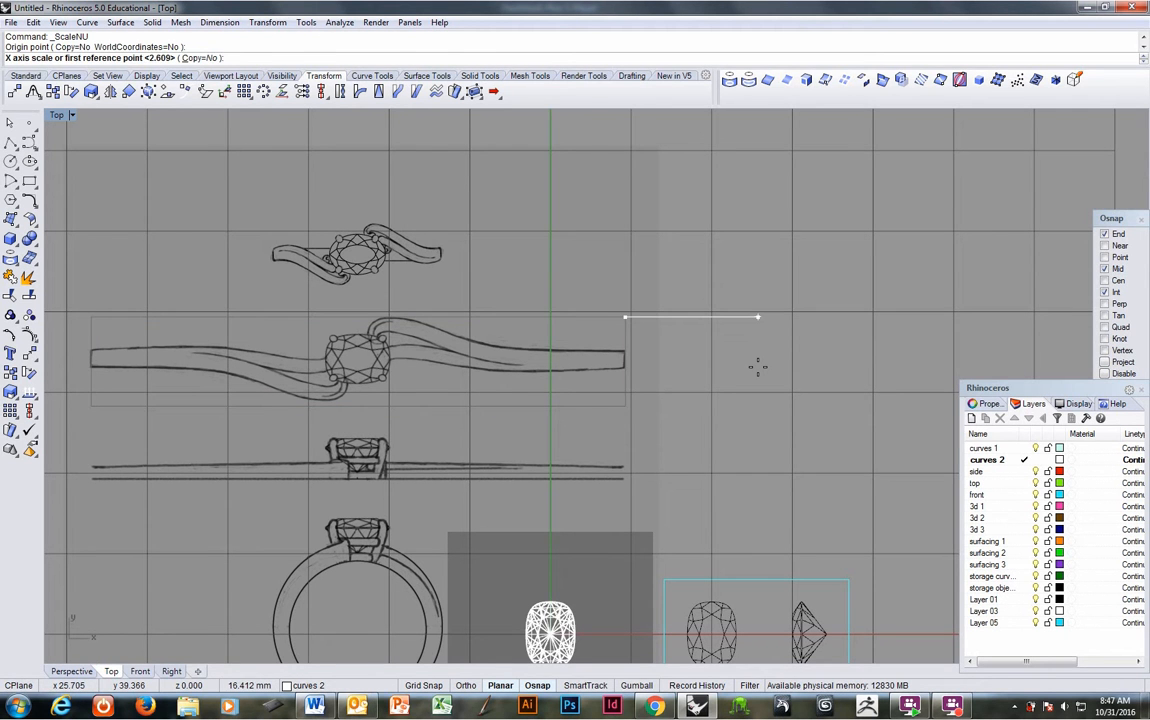
text(1)
key(Return)
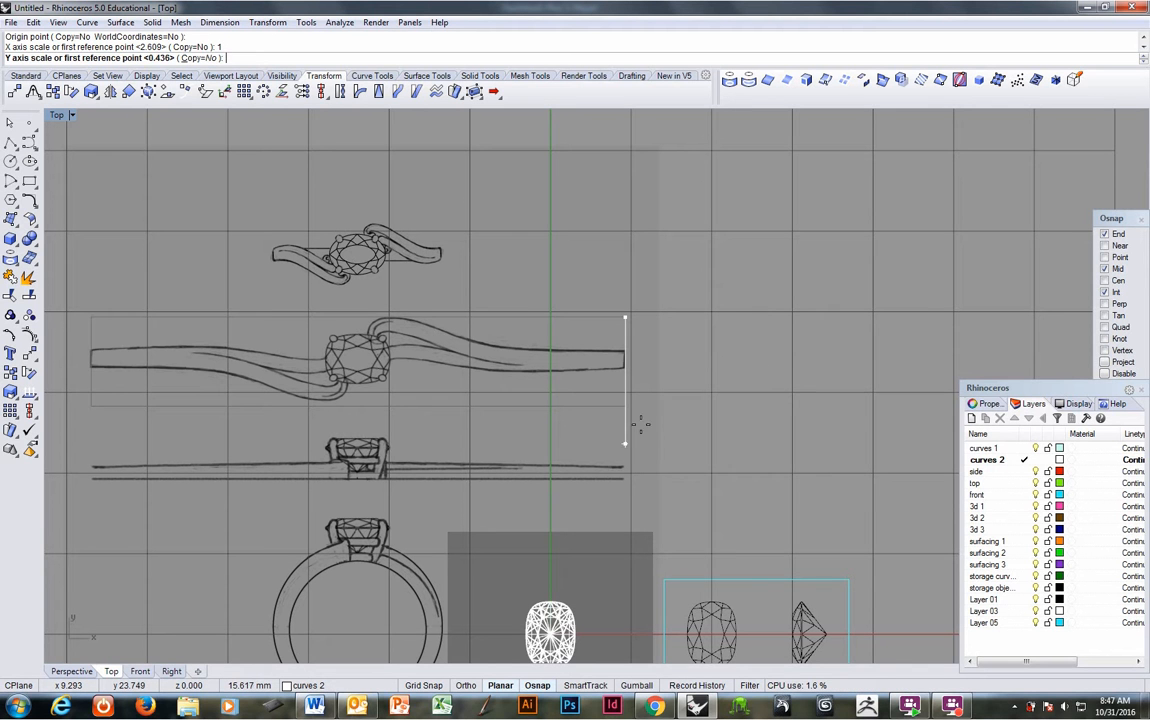
click(698, 419)
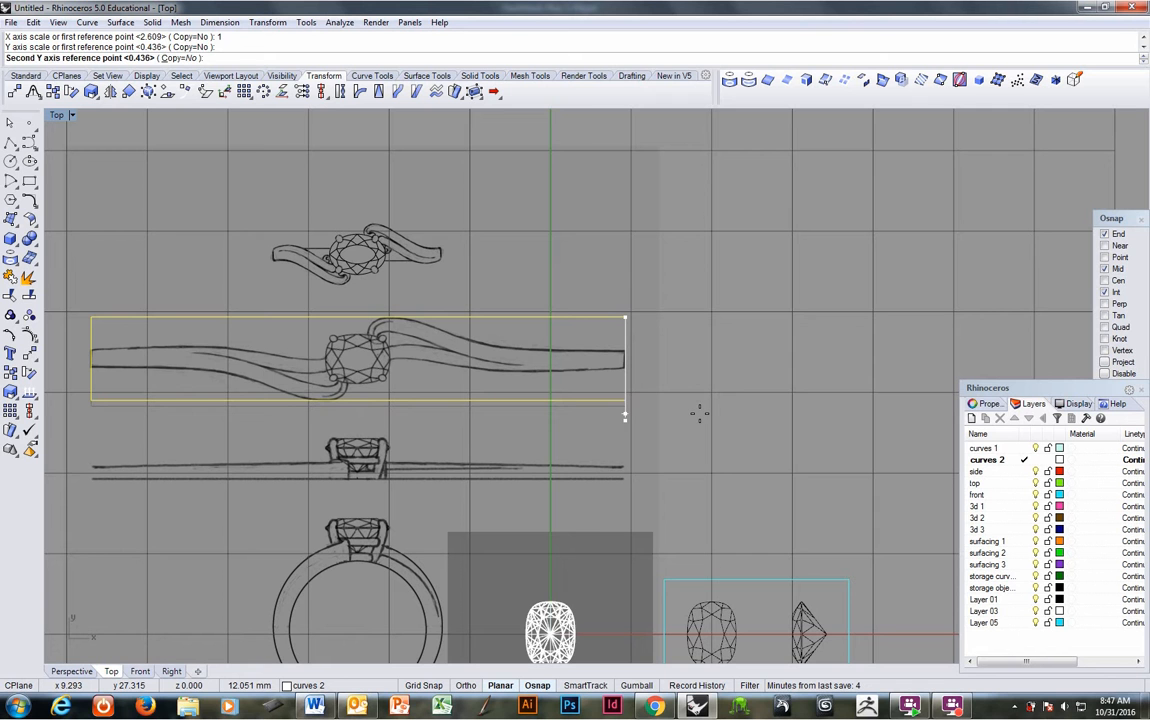
click(699, 413)
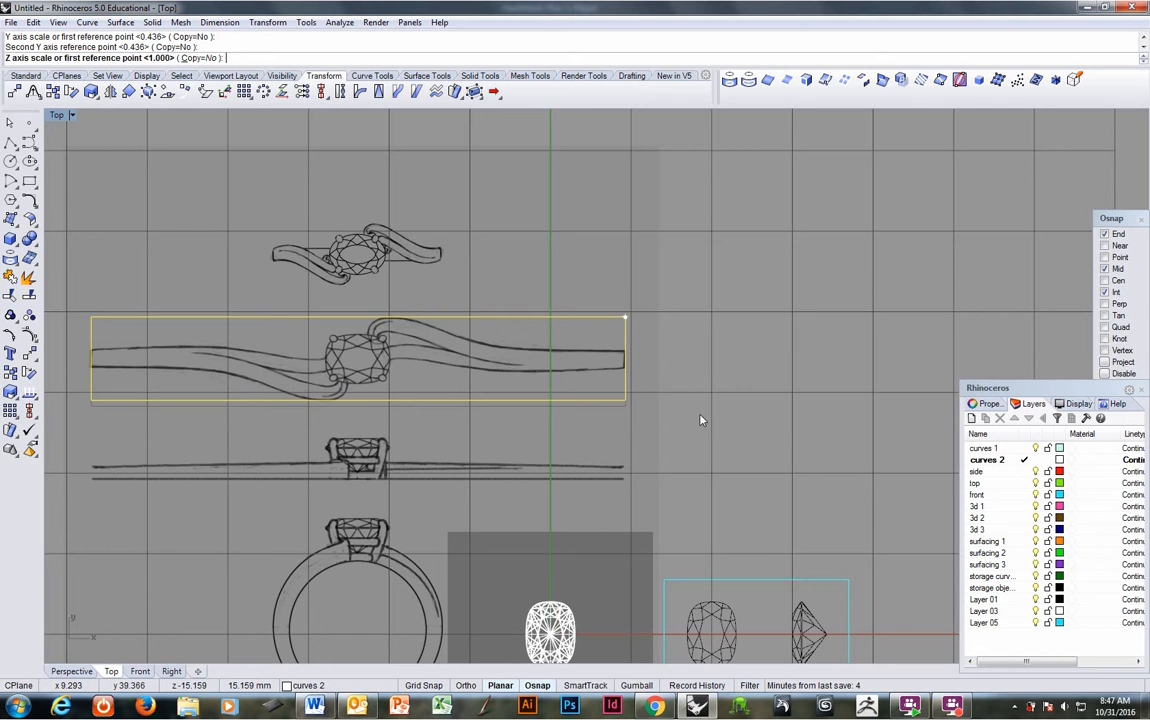
key(Return)
Move the background bitmap from the rectangle's center to the origin (0), using only the Cen object snap.
scroll(698, 424, down, 2)
right_drag(698, 426, 683, 377)
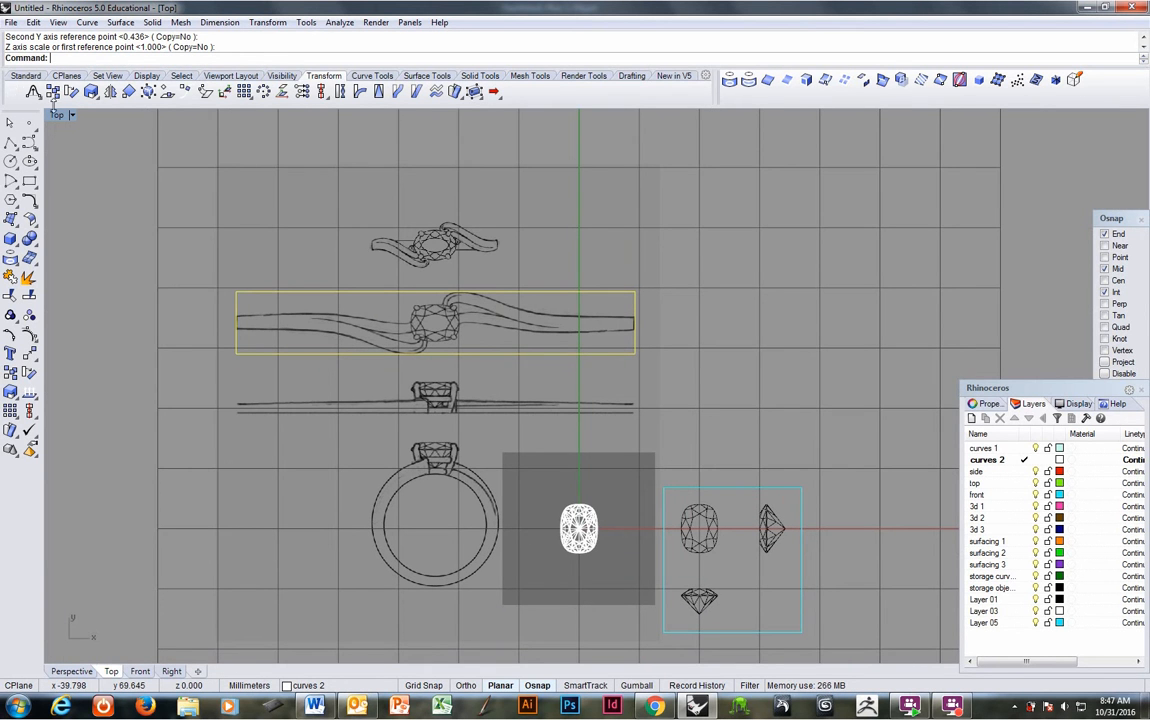
click(231, 75)
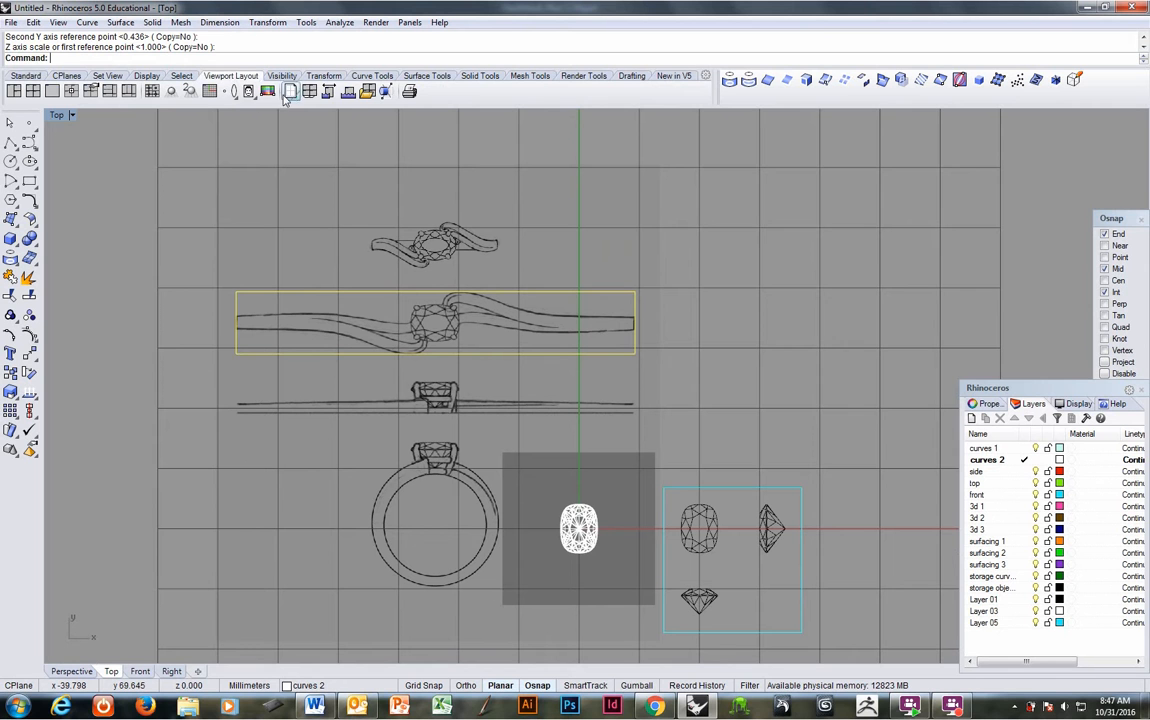
click(248, 92)
click(258, 112)
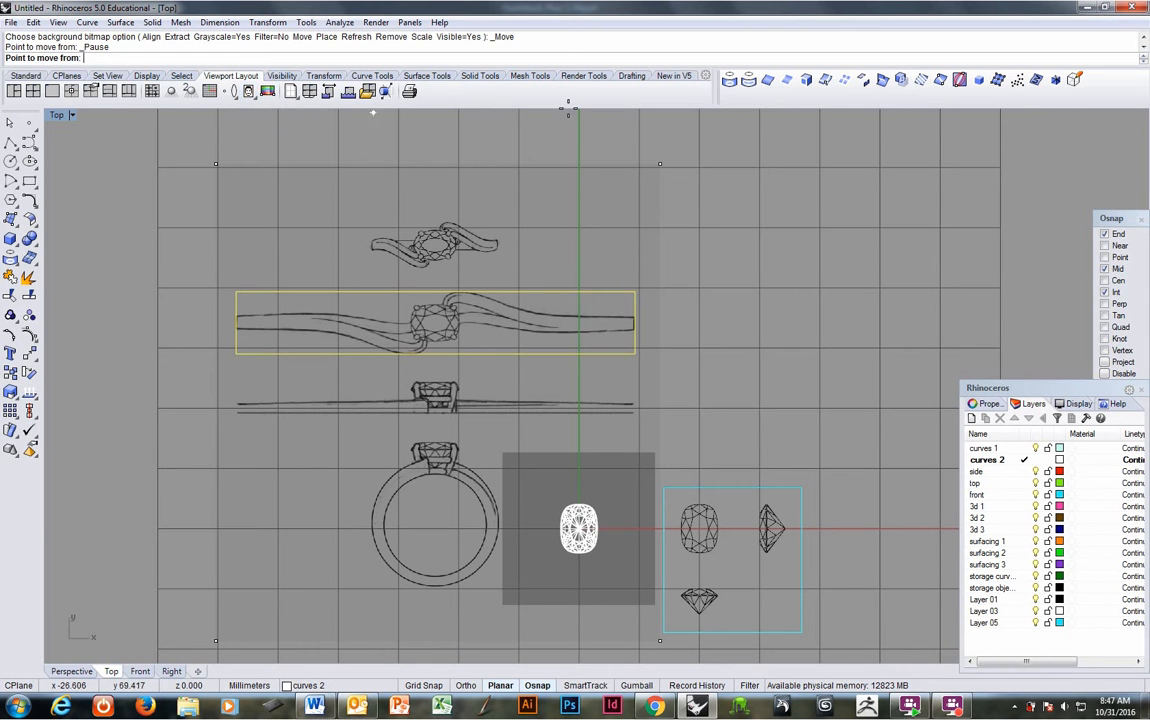
right_click(1110, 281)
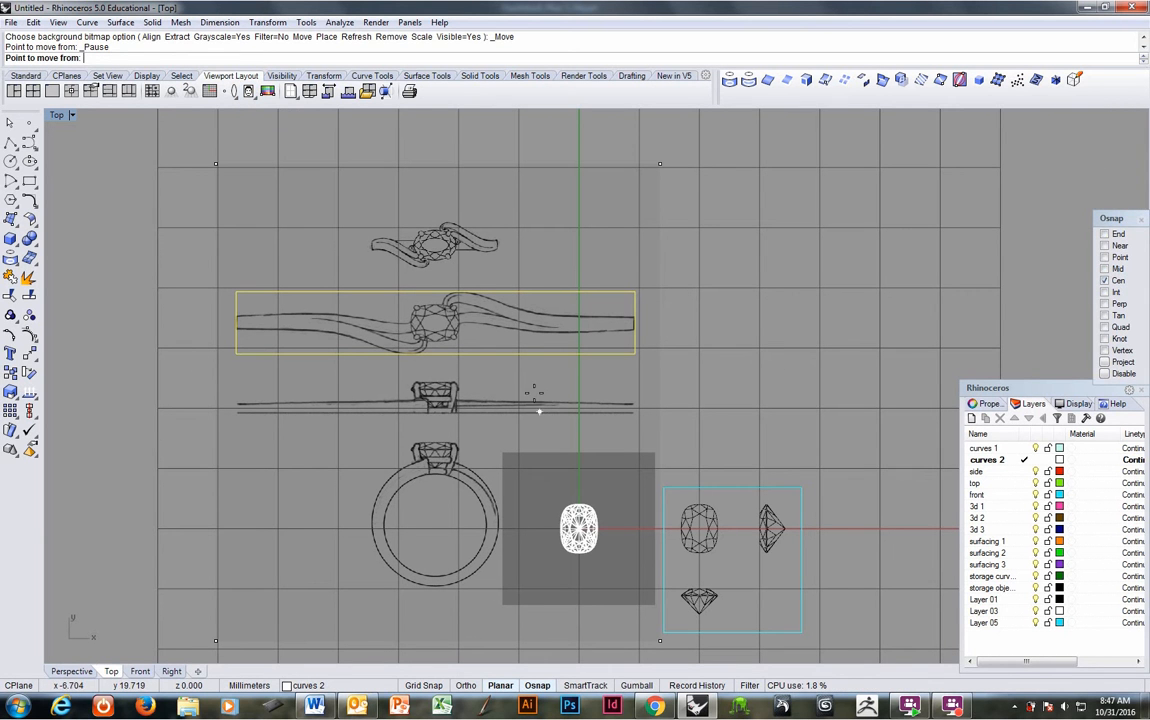
click(528, 292)
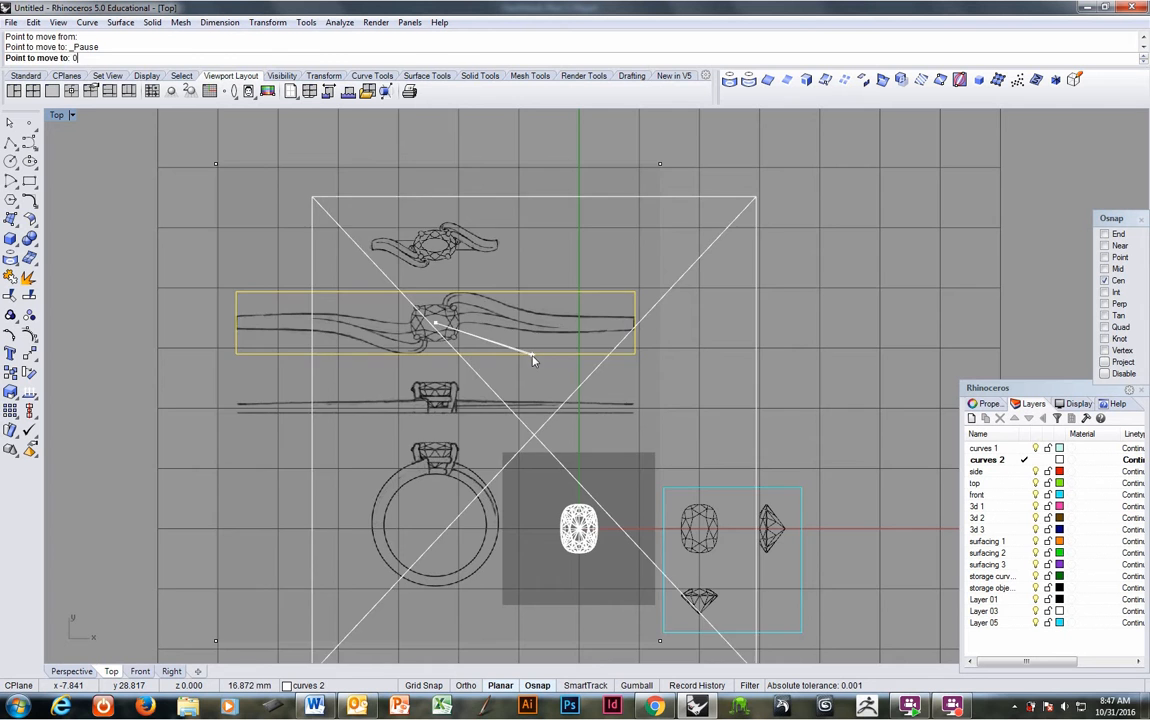
text(0)
key(Return)
Move the band rectangle from its center to the origin (0) so it frames the relocated drawing.
scroll(595, 445, up, 3)
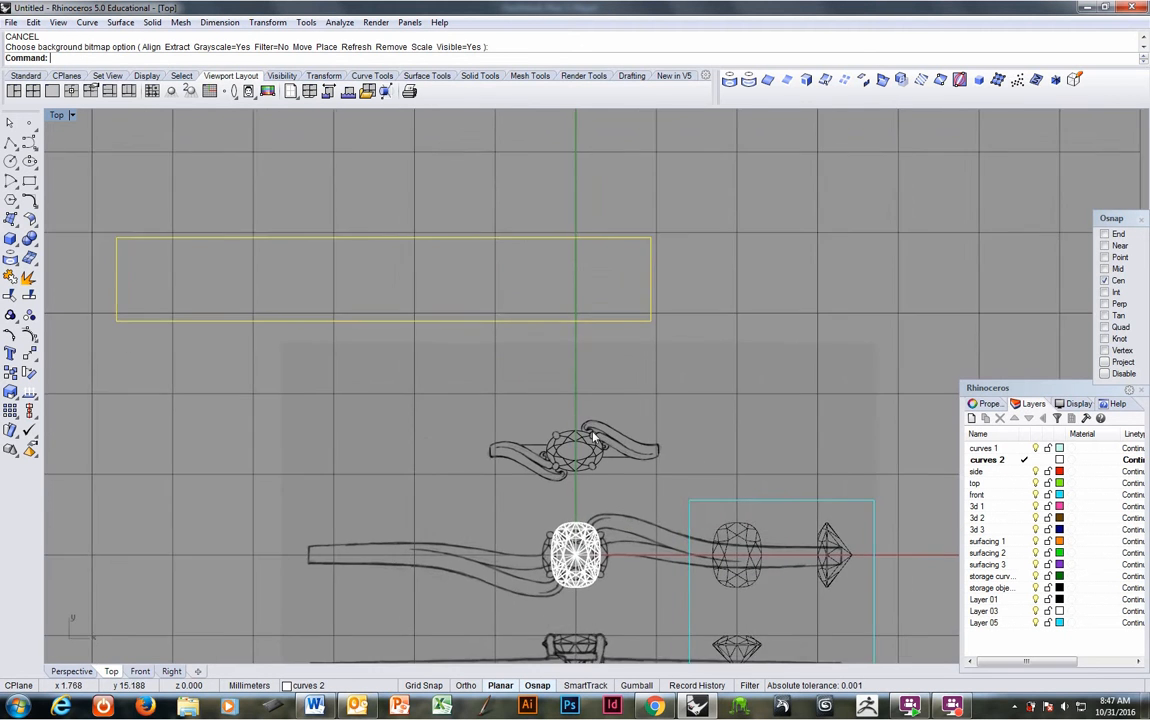
right_drag(597, 437, 460, 413)
scroll(485, 328, down, 6)
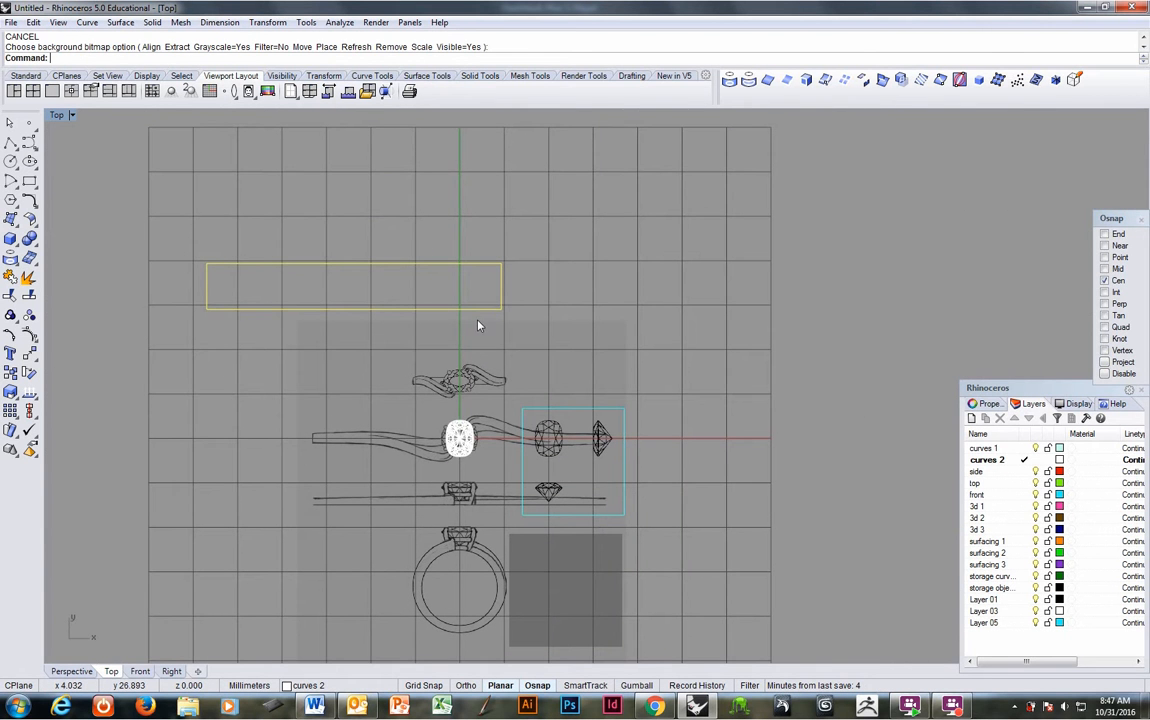
text(m)
key(Return)
click(477, 324)
text(0)
key(Return)
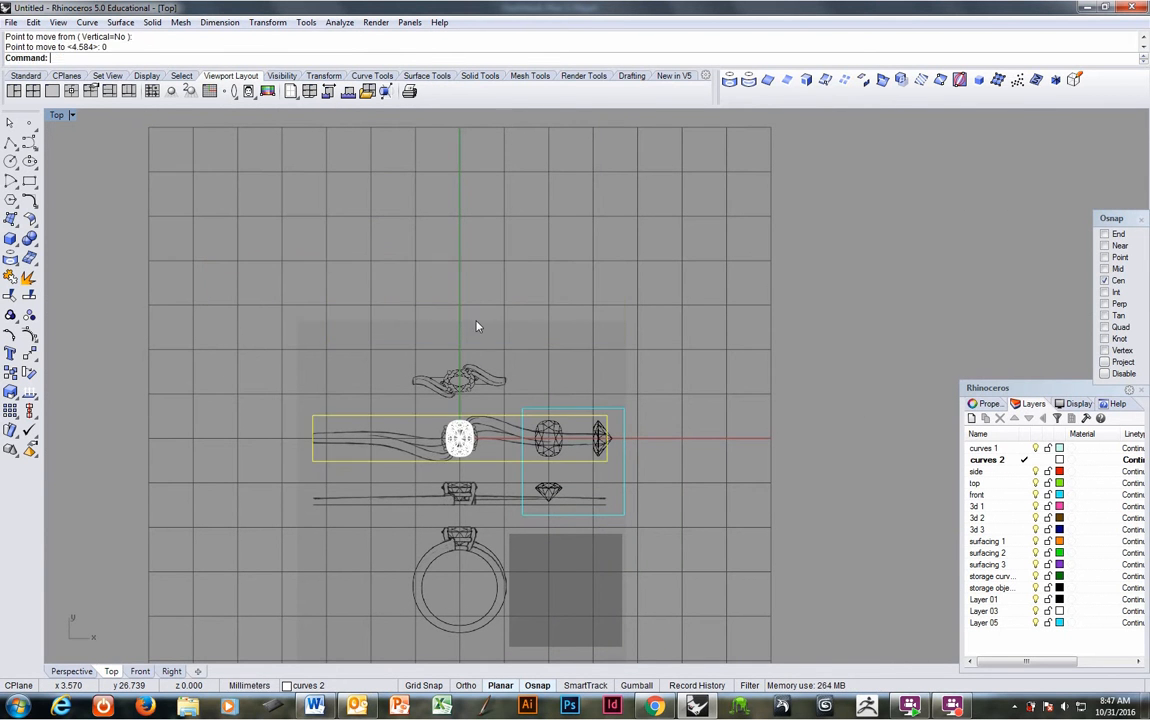
Delete the cyan frame around the black gem views and hide their layer, Layer 01.
scroll(640, 410, up, 2)
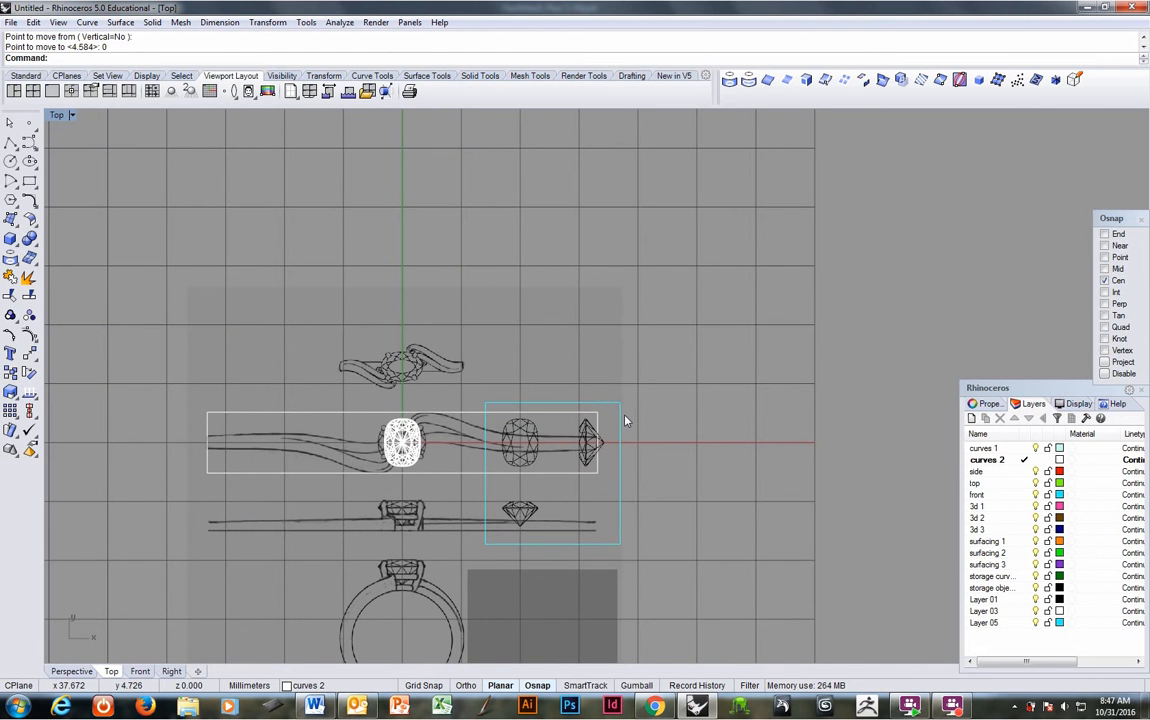
click(620, 424)
key(Delete)
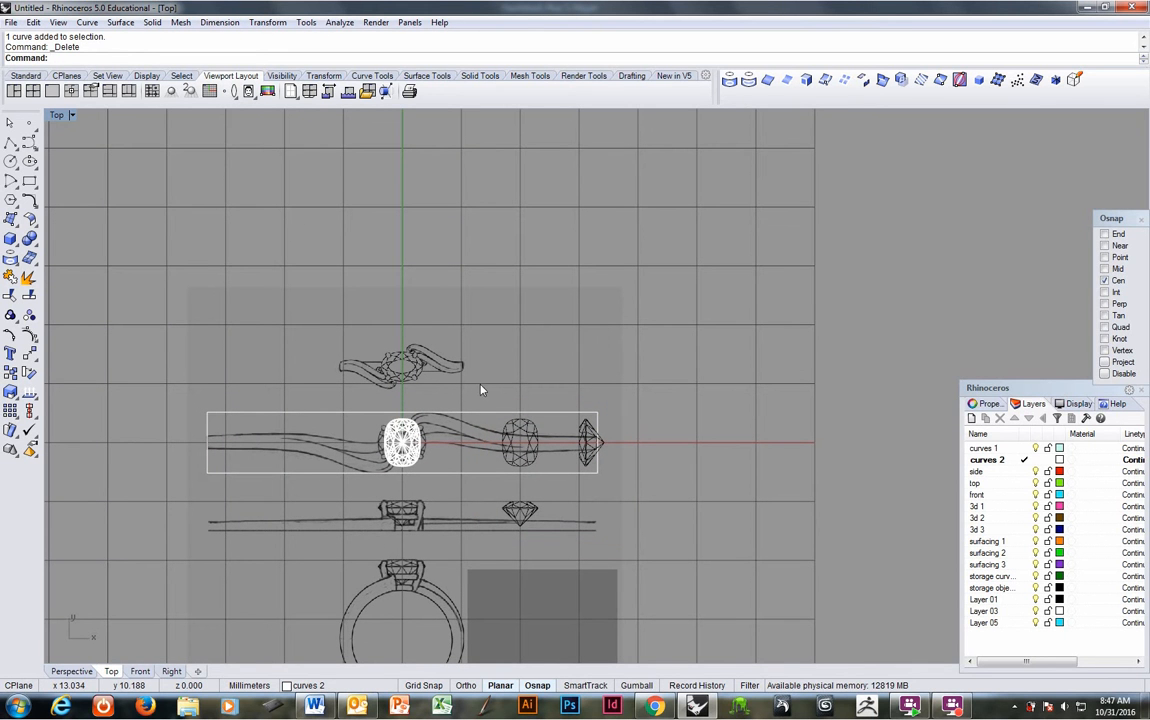
drag(698, 533, 696, 539)
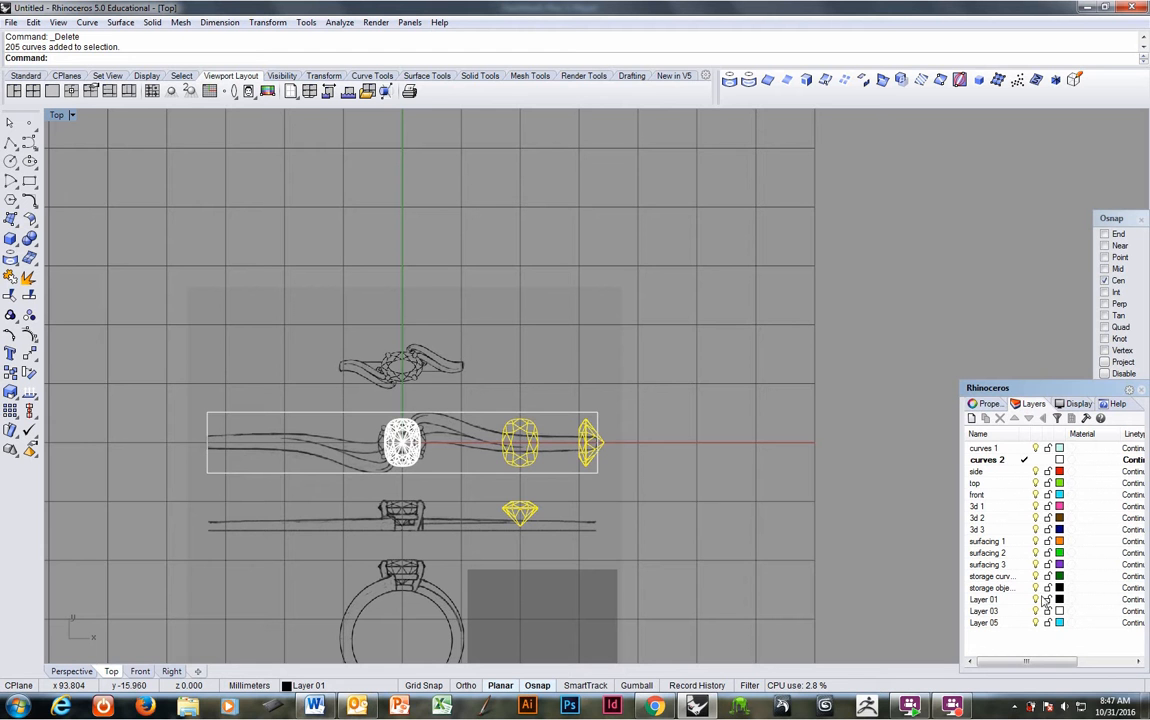
click(1036, 599)
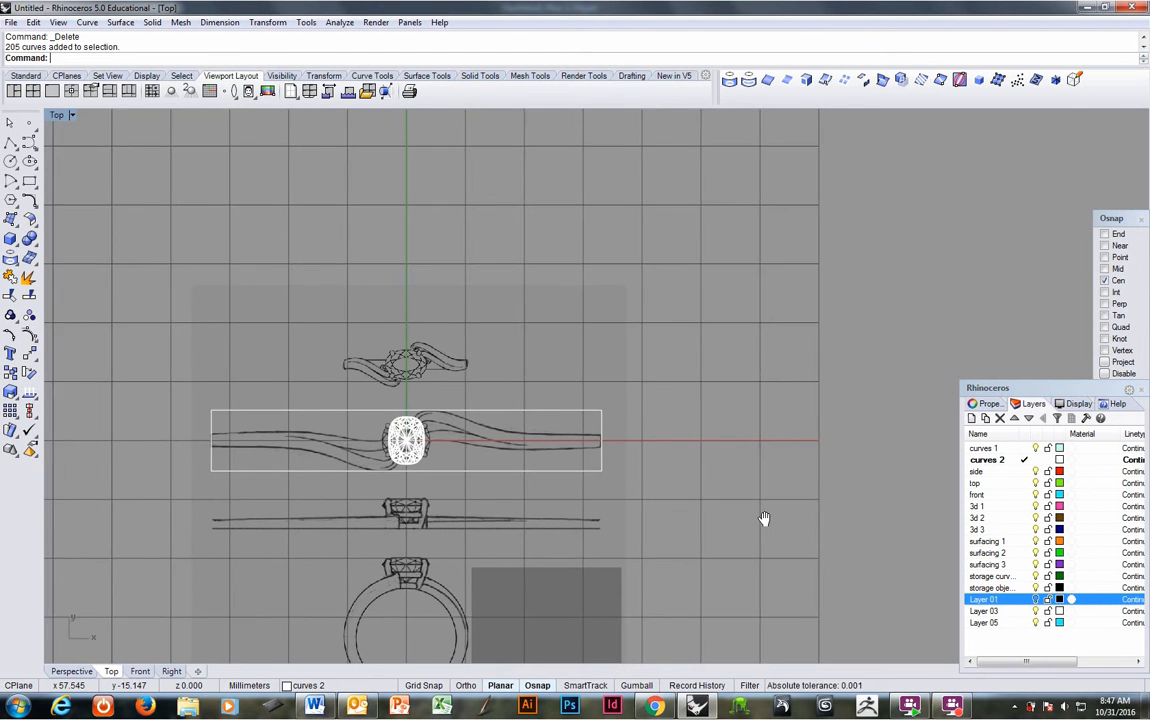
Rotate the white 3D gem 90 degrees around the origin (0) to match the orientation of the drawn stone.
right_drag(764, 519, 781, 490)
scroll(480, 427, up, 5)
click(443, 393)
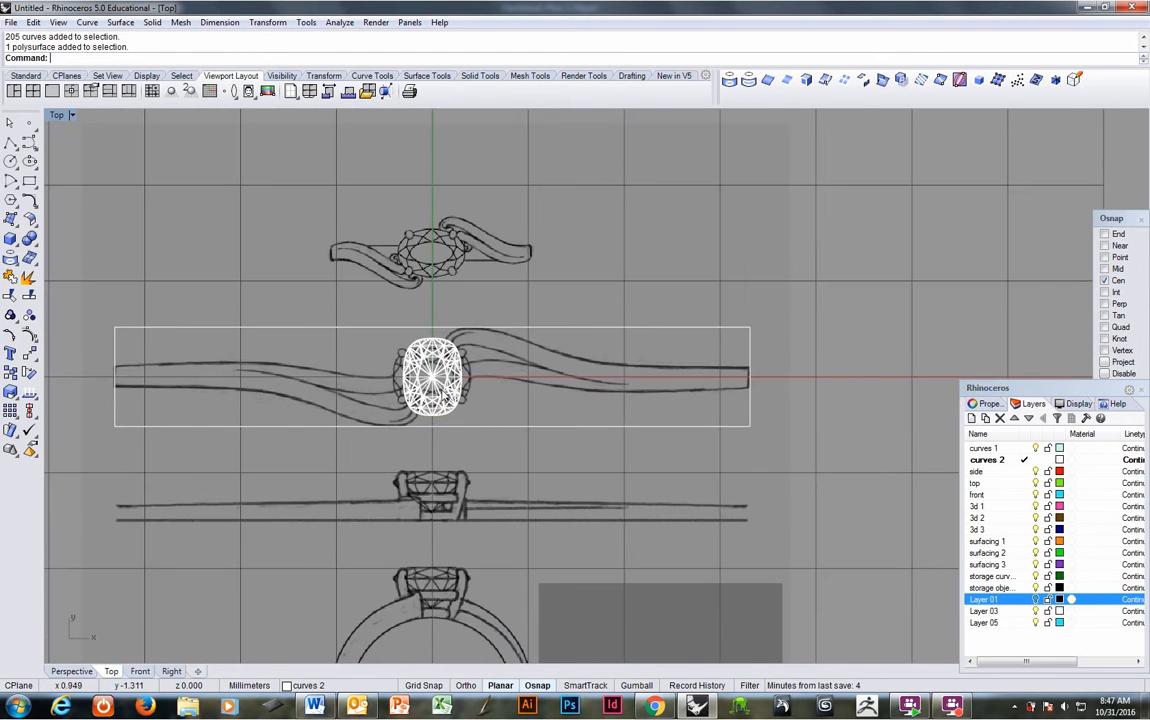
scroll(466, 390, up, 3)
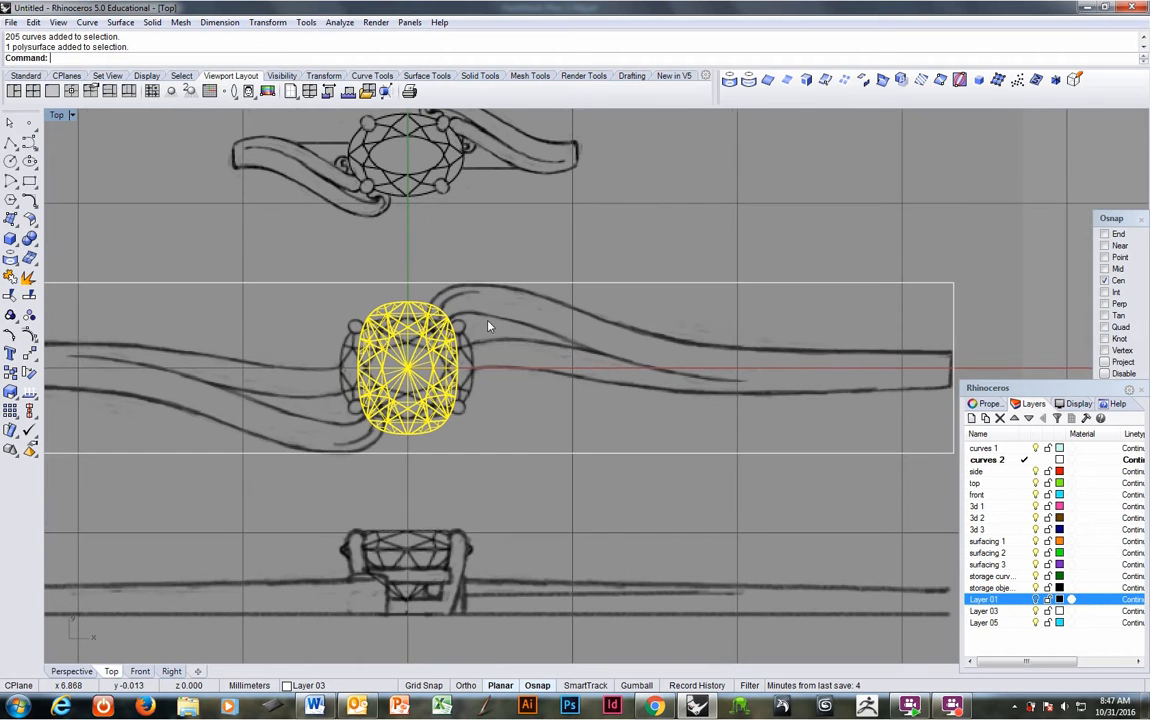
click(323, 75)
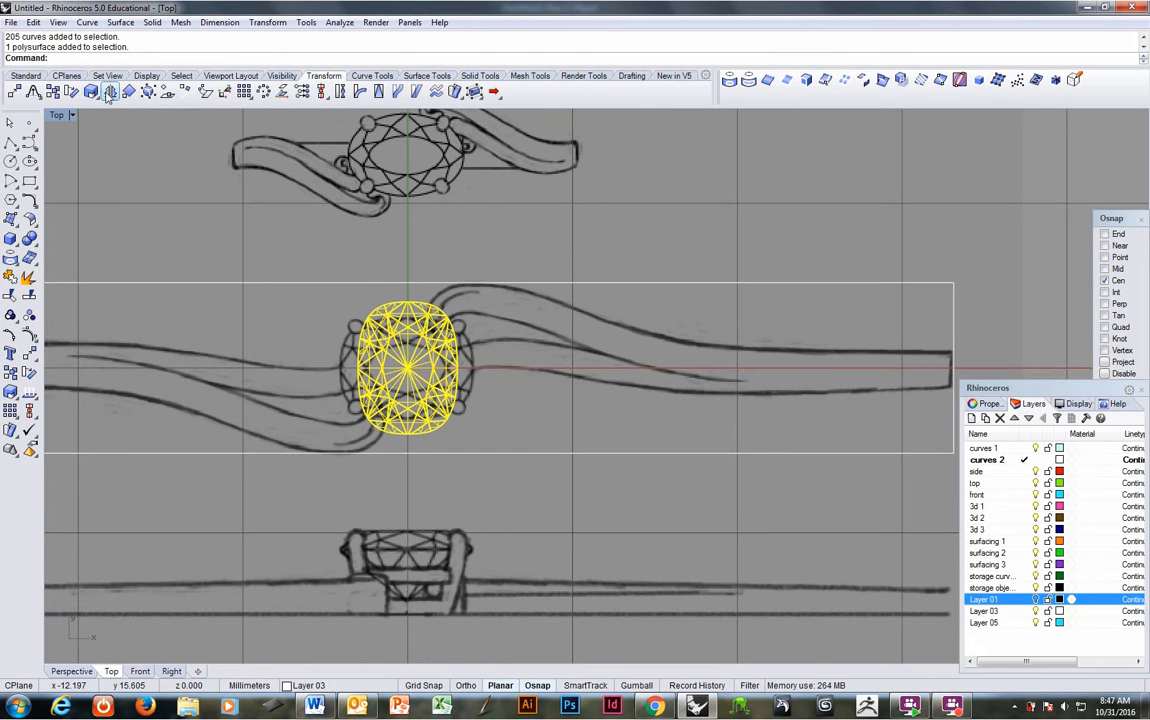
click(110, 91)
text(0)
key(Return)
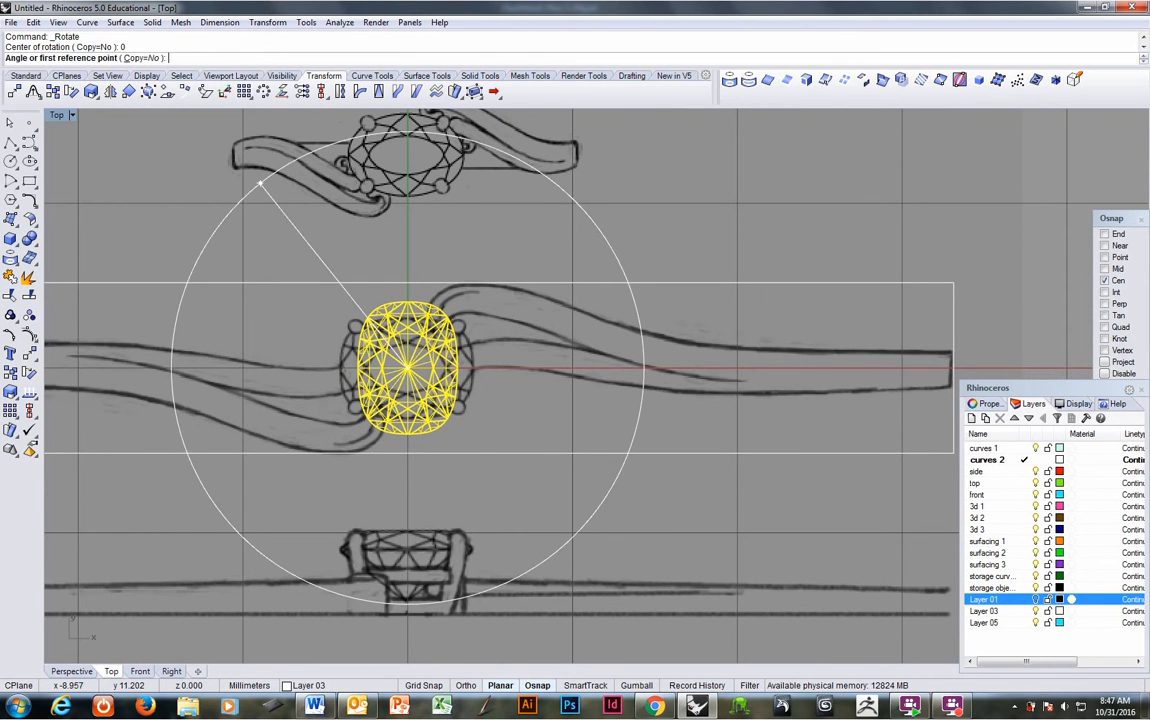
text(90)
key(Return)
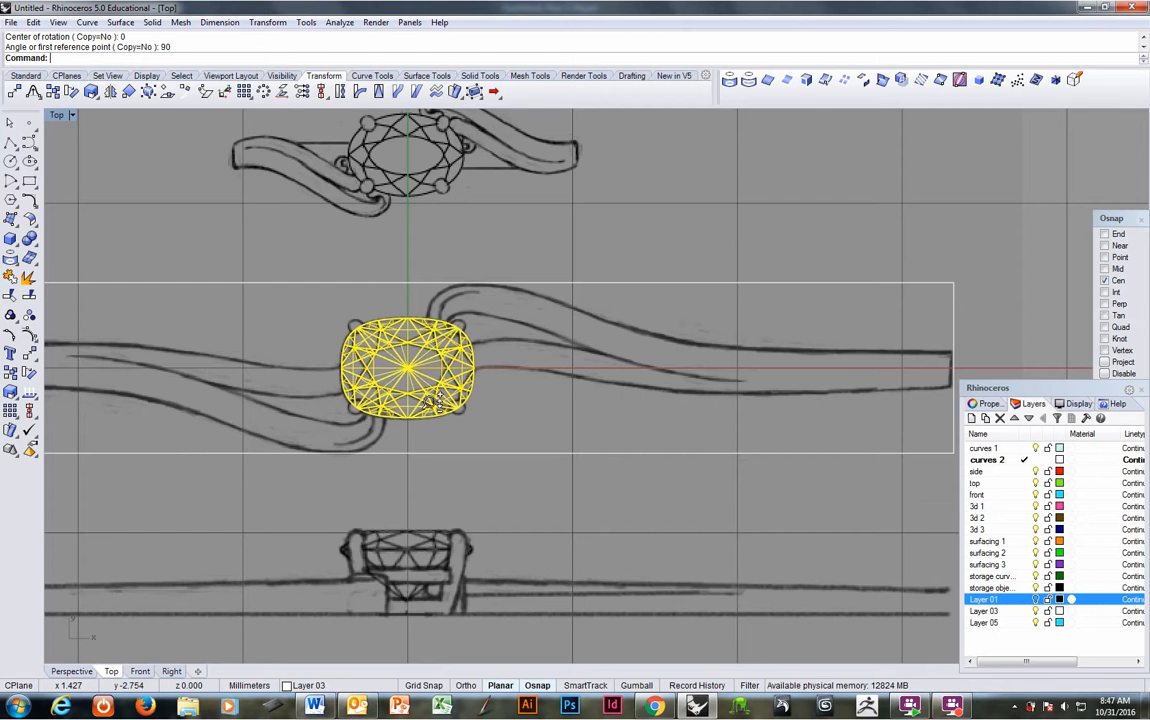
Nudge the background bitmap horizontally in small moves so the drawn stone lines up with the 3D gem at the origin.
scroll(440, 390, up, 5)
right_drag(447, 385, 475, 405)
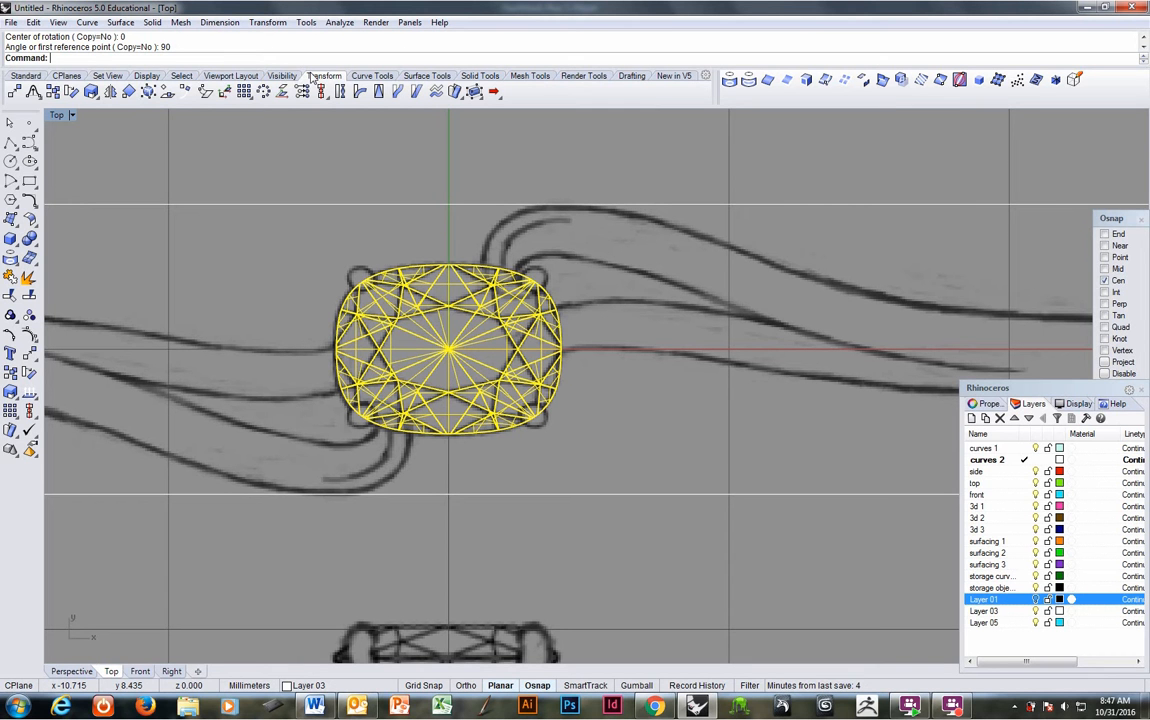
click(230, 77)
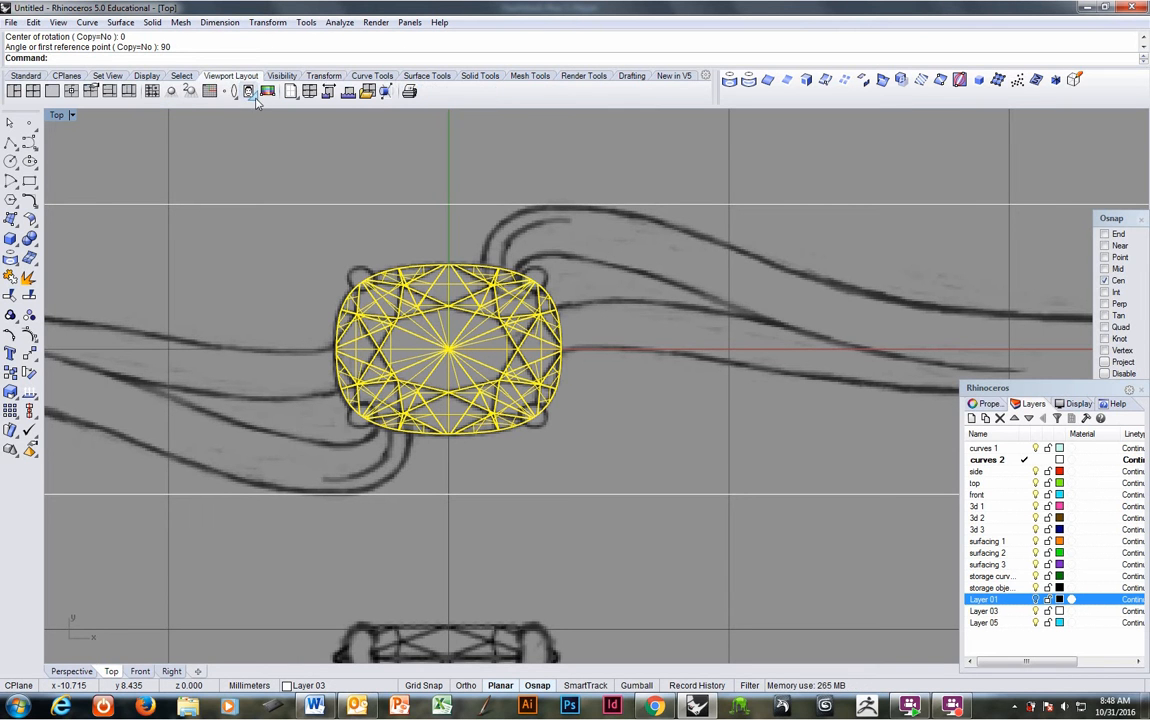
click(255, 97)
click(289, 118)
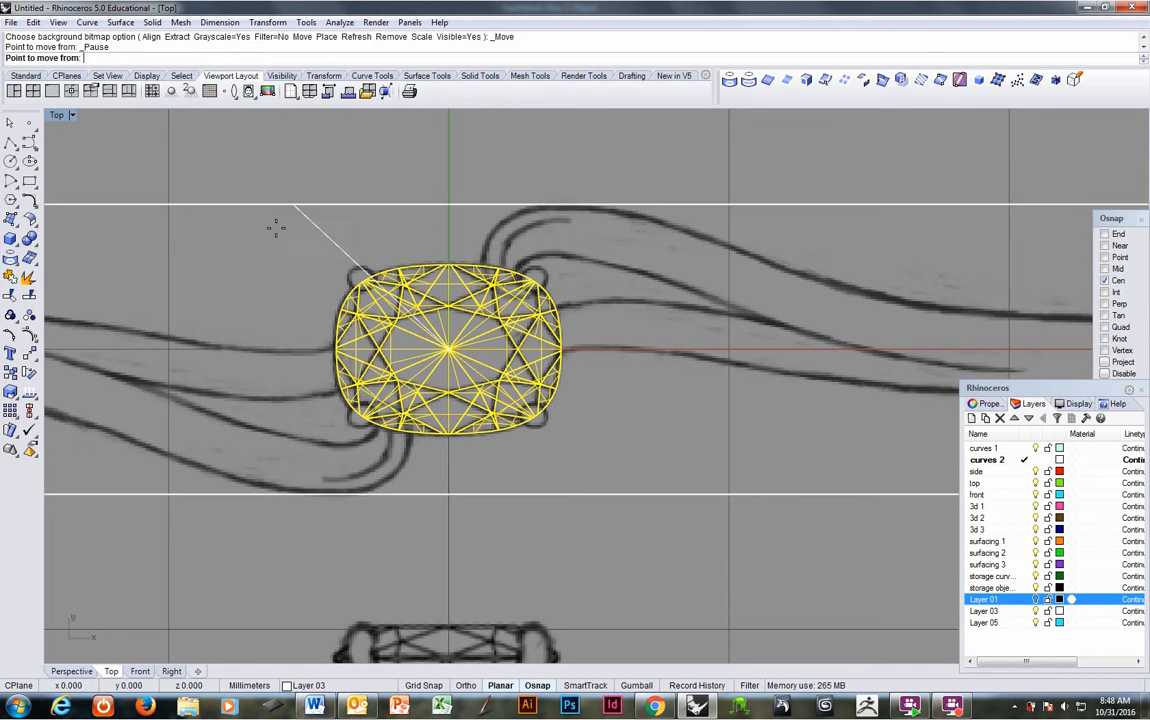
click(234, 277)
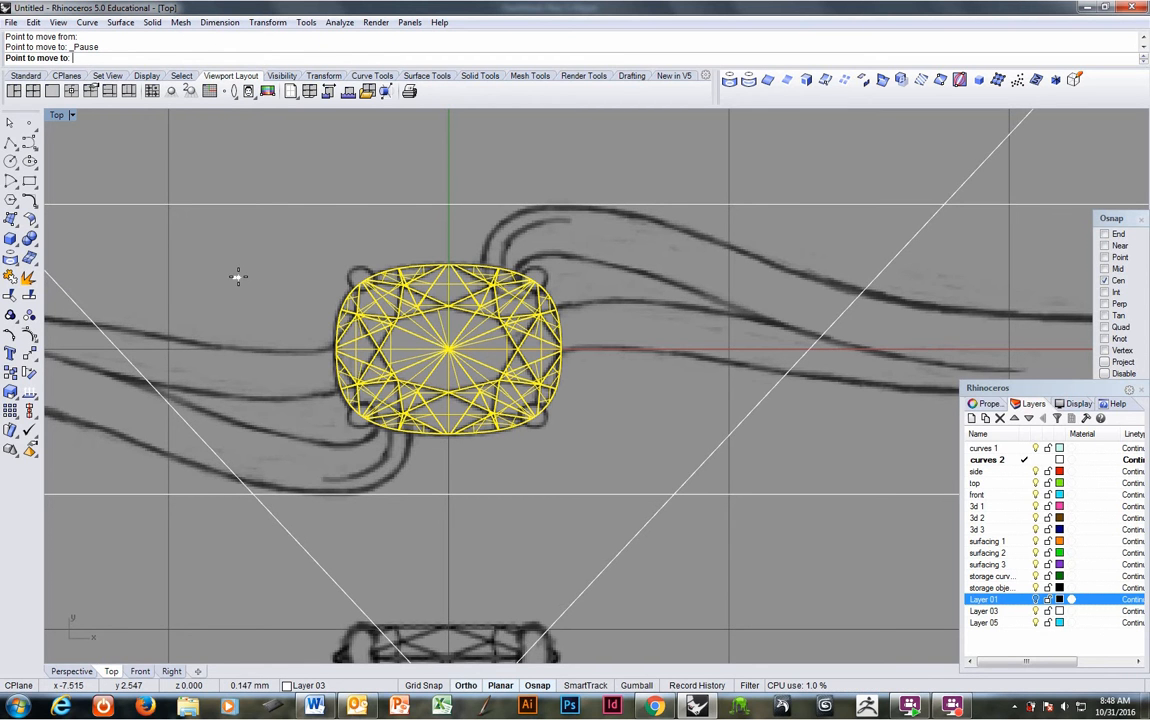
click(237, 278)
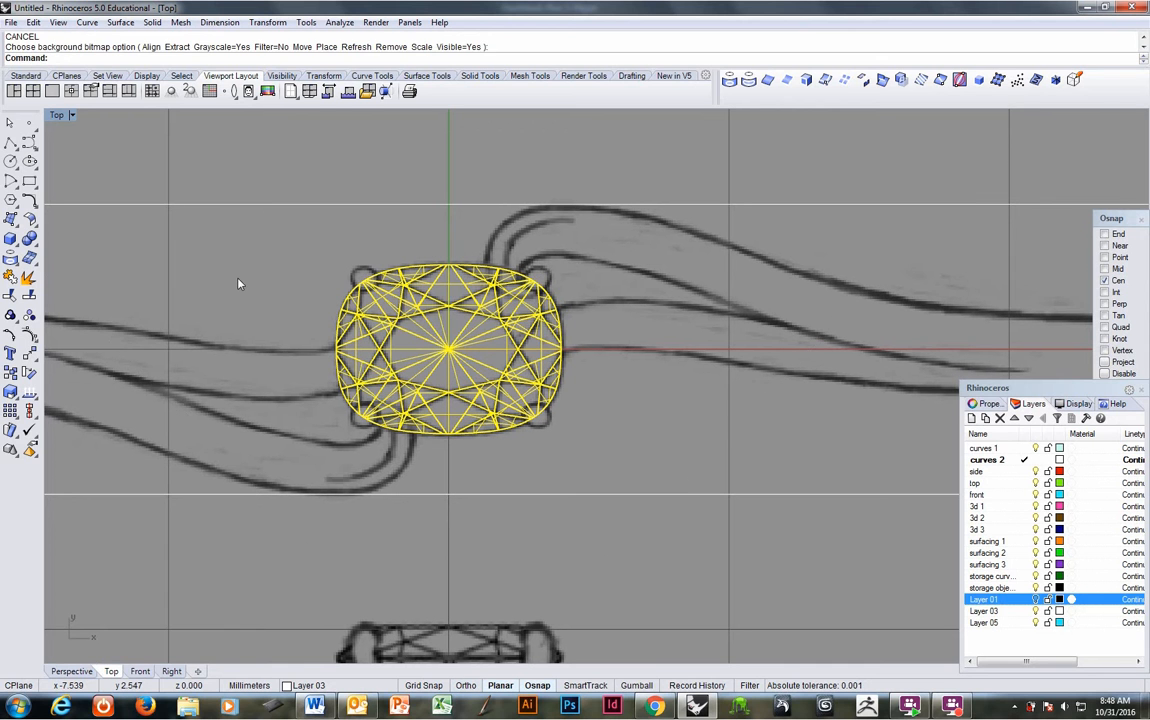
right_click(308, 301)
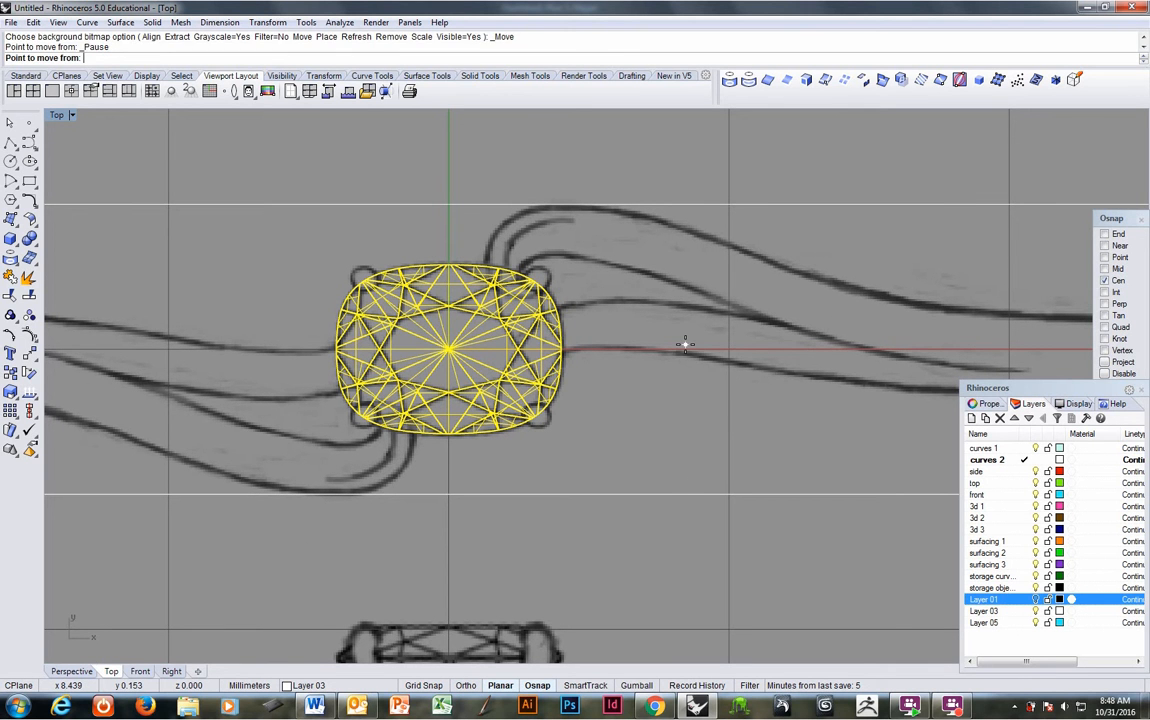
key(Escape)
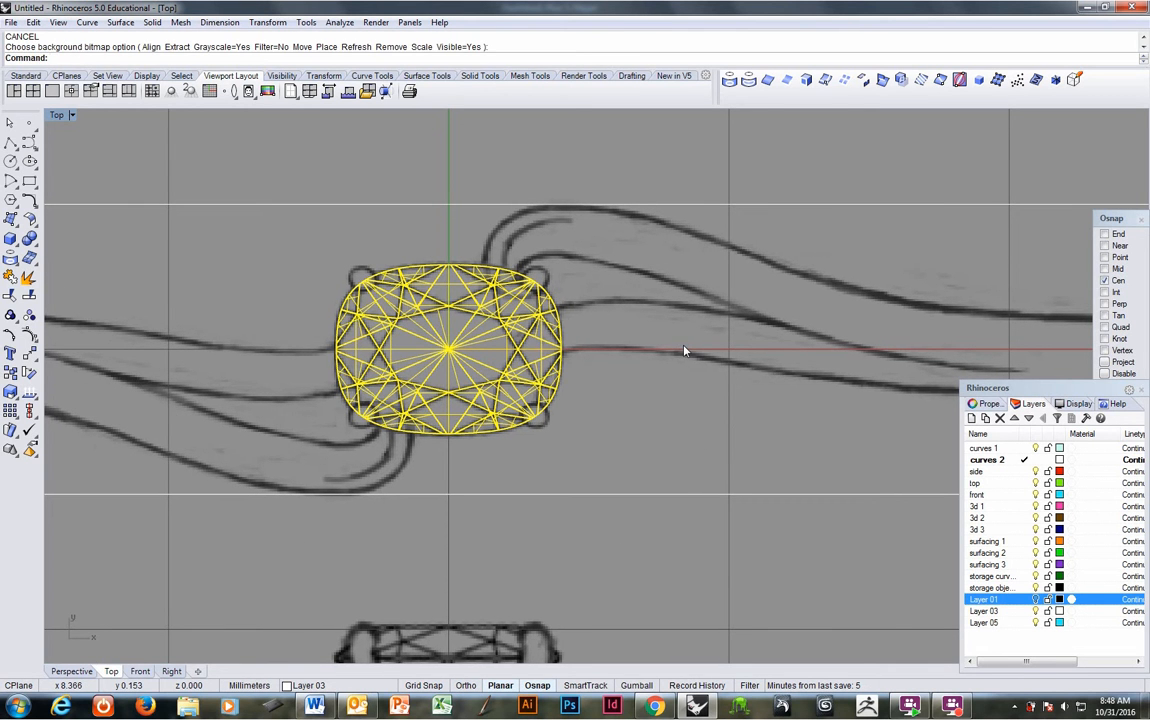
key(Escape)
Make the front layer current for tracing the band drawing.
scroll(669, 353, down, 5)
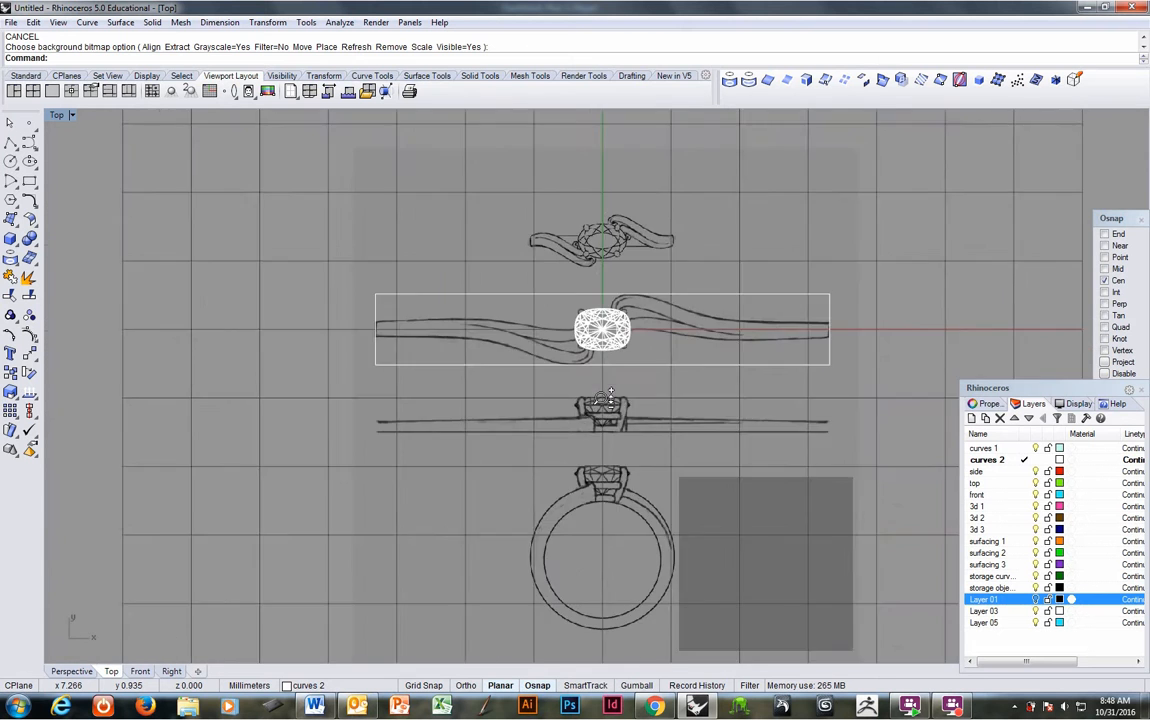
scroll(537, 424, up, 2)
click(587, 414)
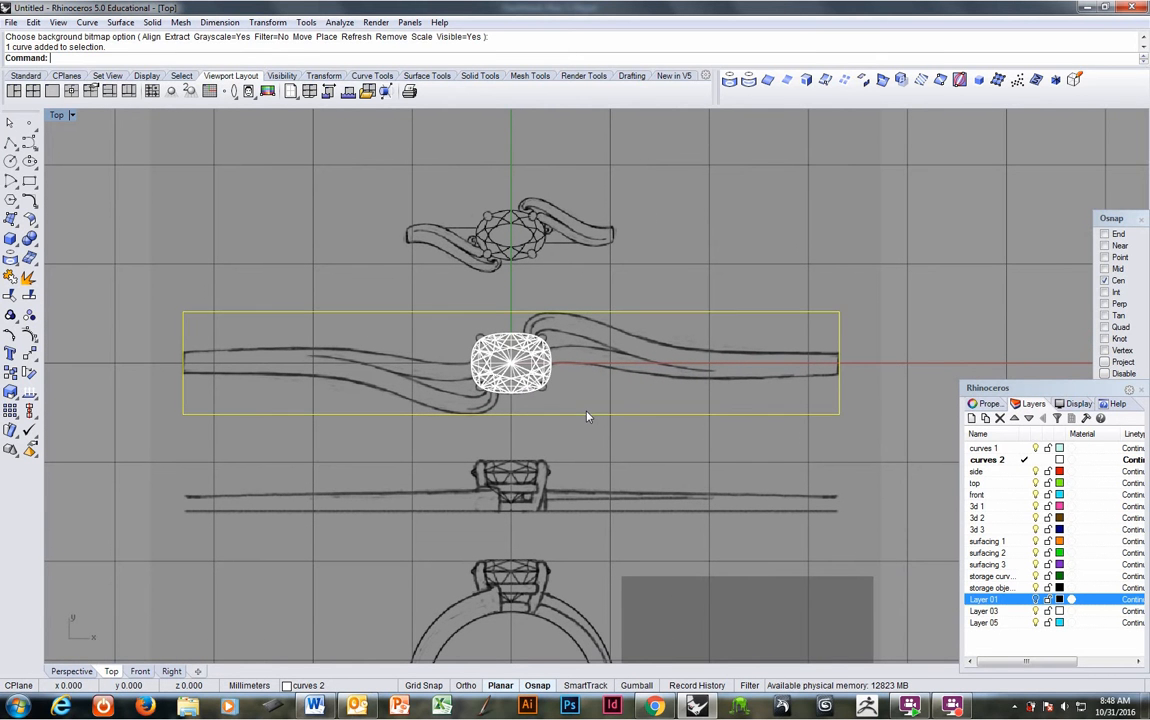
right_drag(582, 416, 500, 413)
scroll(380, 386, up, 3)
mouse_move(373, 382)
right_down()
mouse_move(480, 362)
mouse_move(401, 269)
right_up()
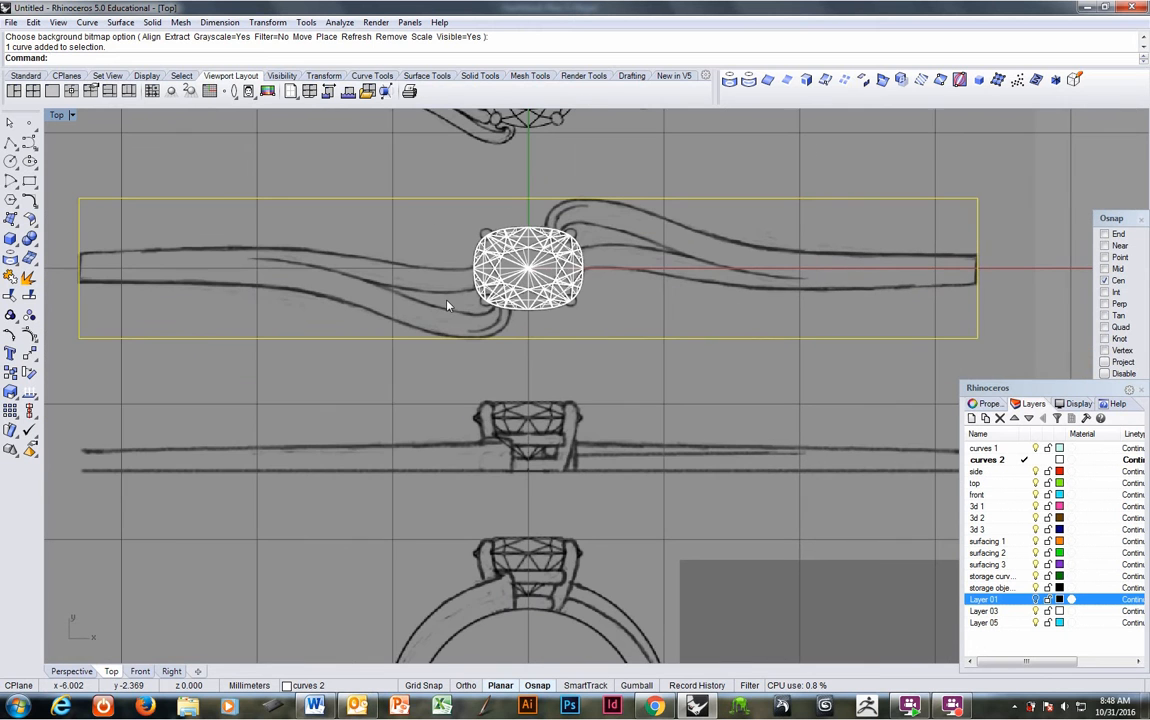
click(1024, 496)
right_drag(128, 378, 175, 375)
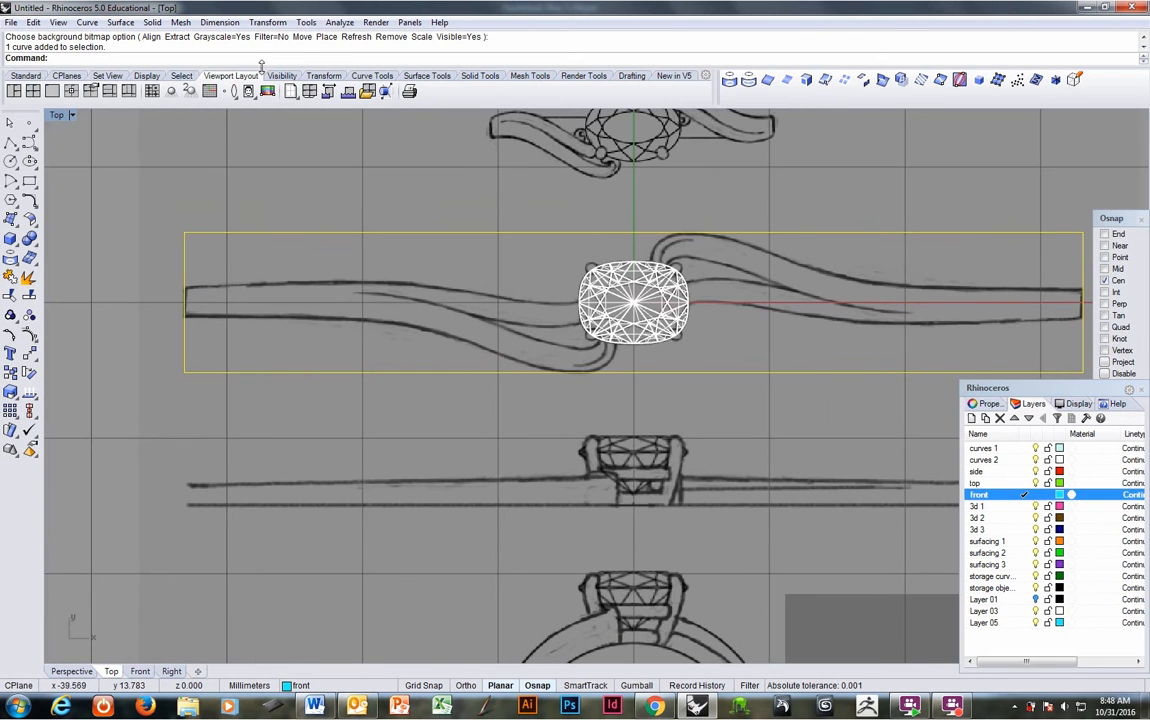
Set the object snaps to End and Int only, with Cen off.
click(371, 76)
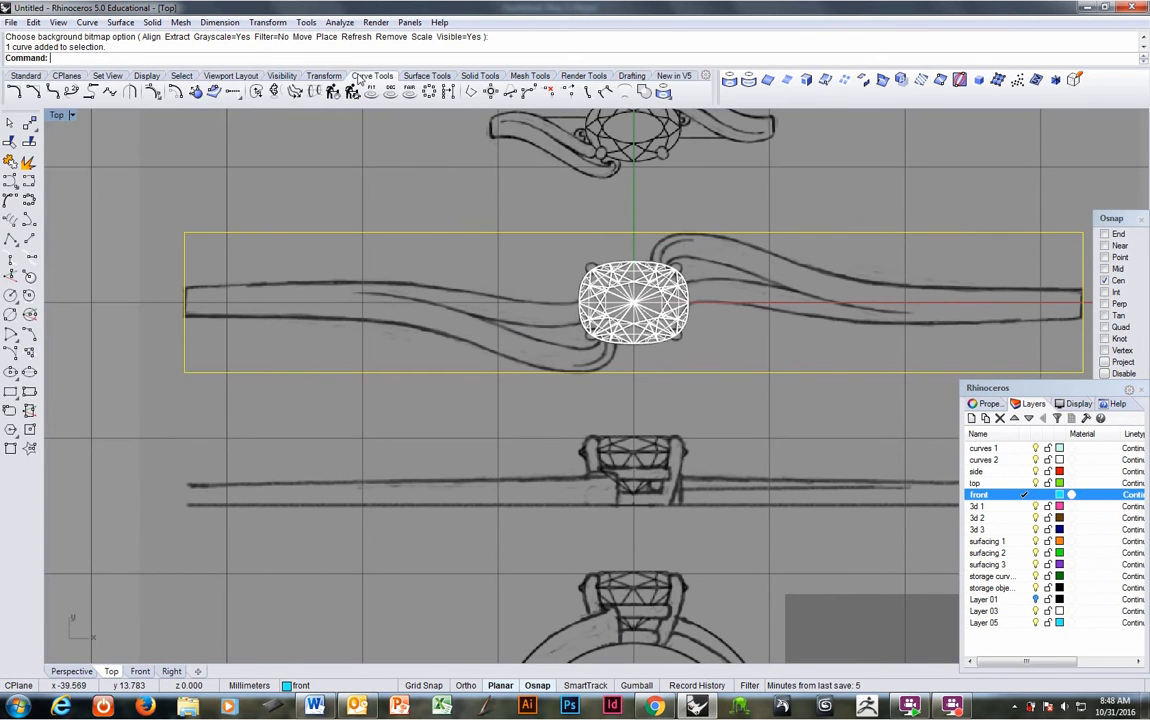
click(28, 241)
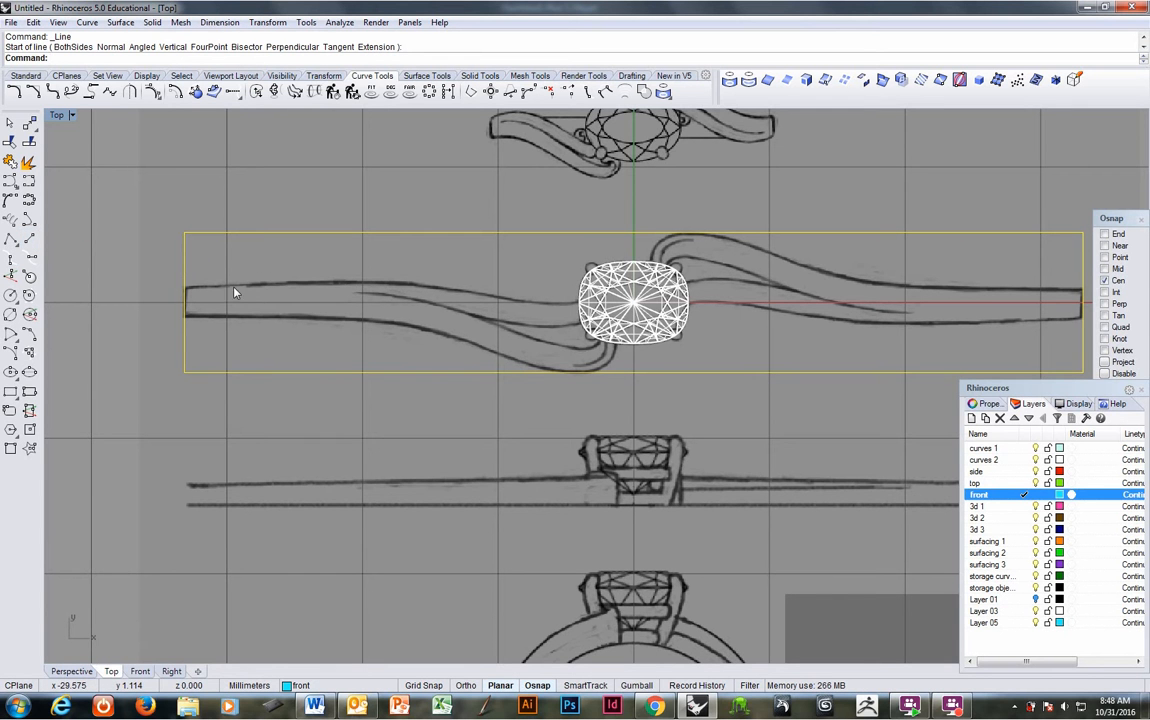
click(1104, 234)
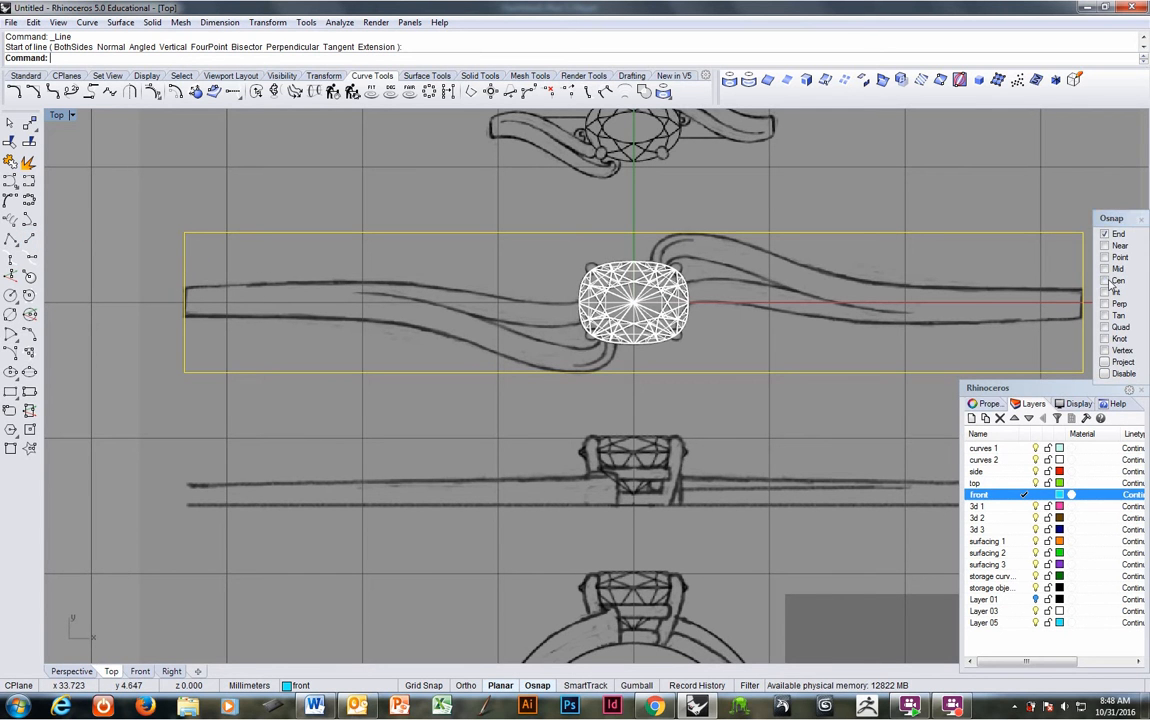
click(1104, 280)
click(1104, 292)
right_drag(160, 279, 158, 285)
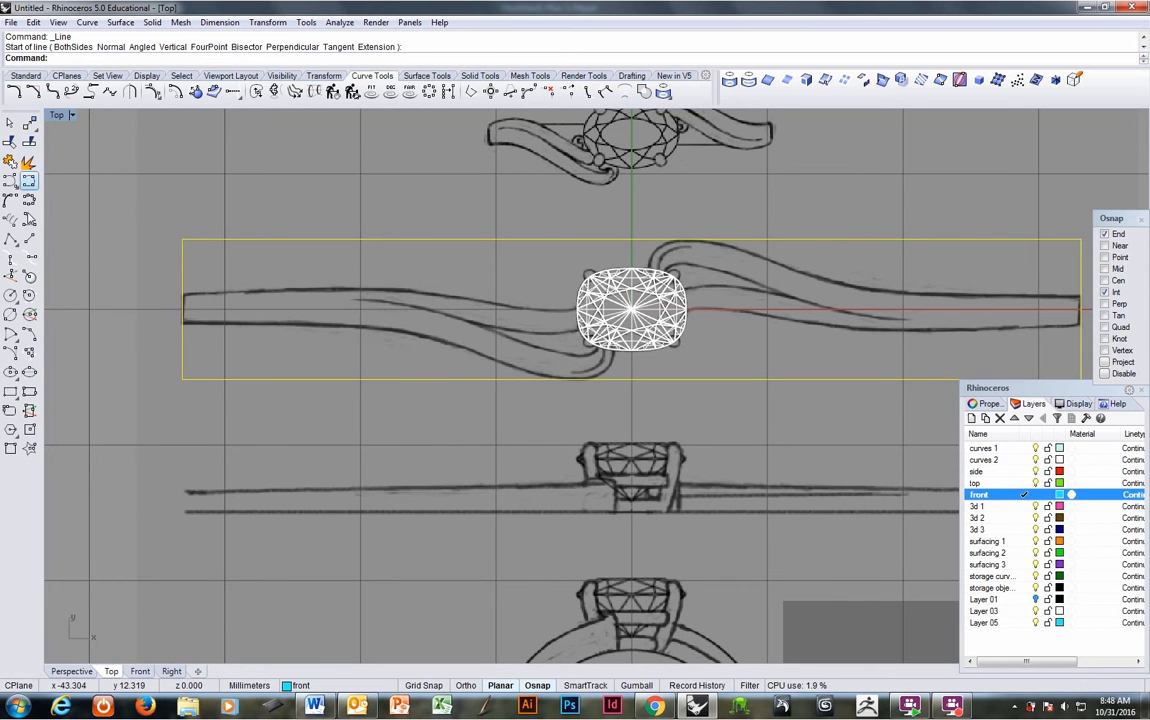
Draw a horizontal line crossing the band's left end and move it slightly onto the drawn upper edge.
click(27, 217)
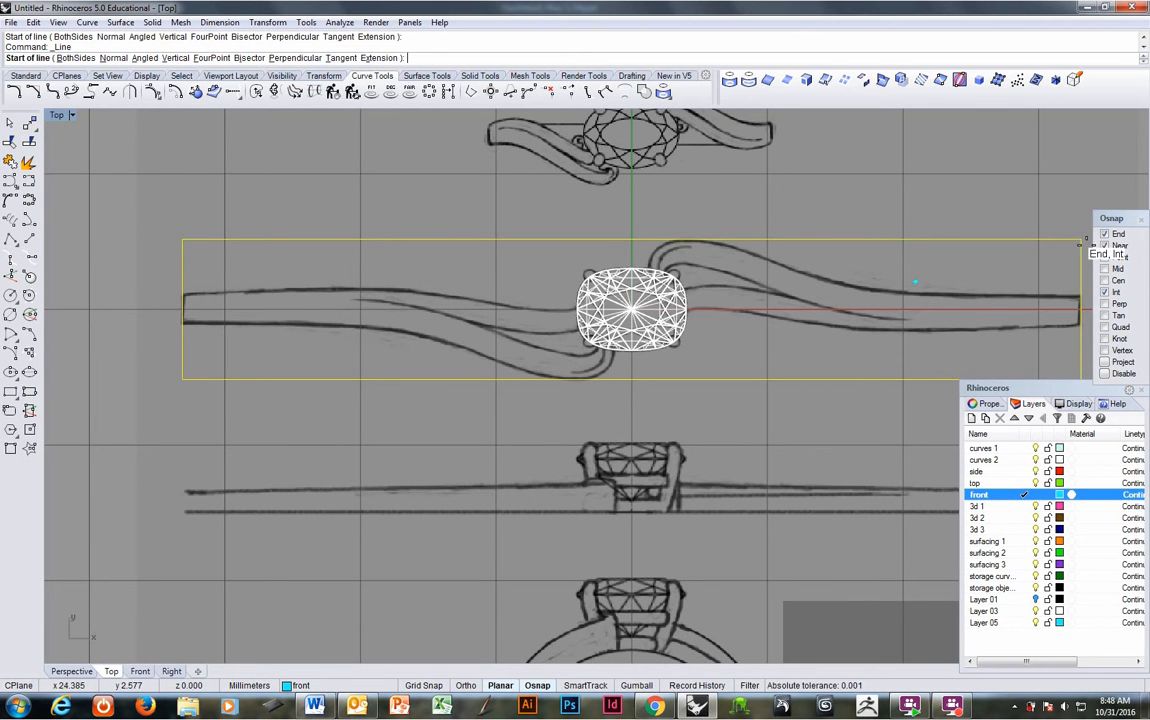
click(307, 296)
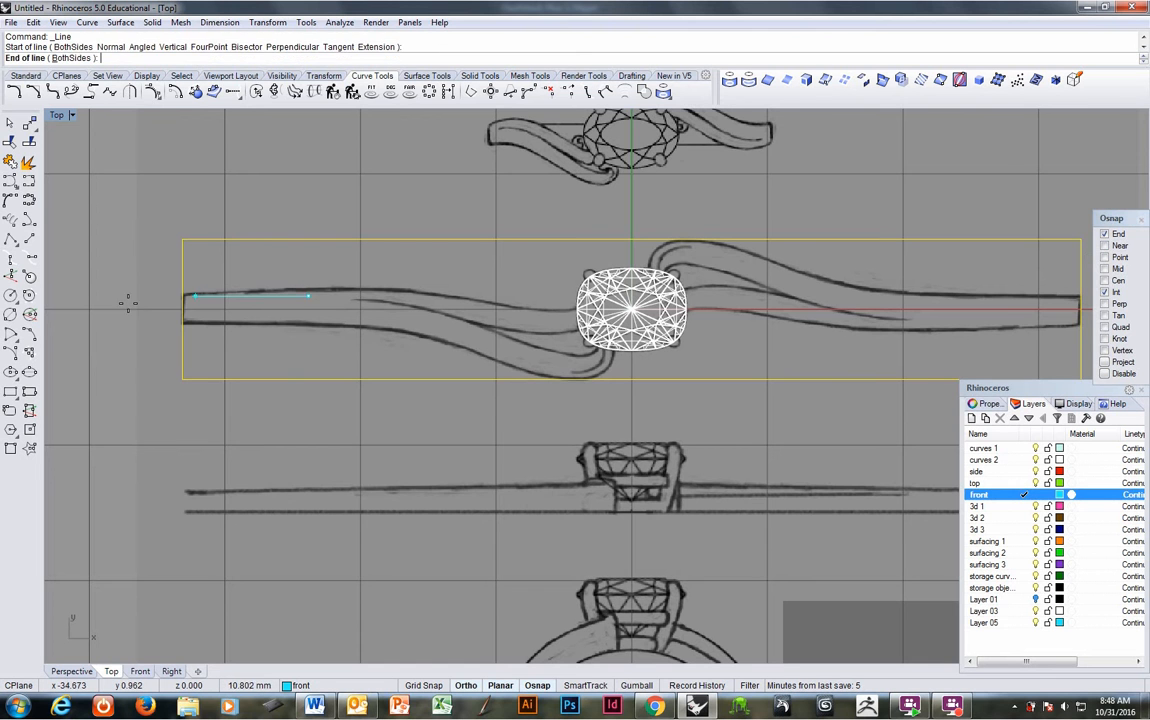
click(128, 296)
click(254, 300)
scroll(245, 290, up, 5)
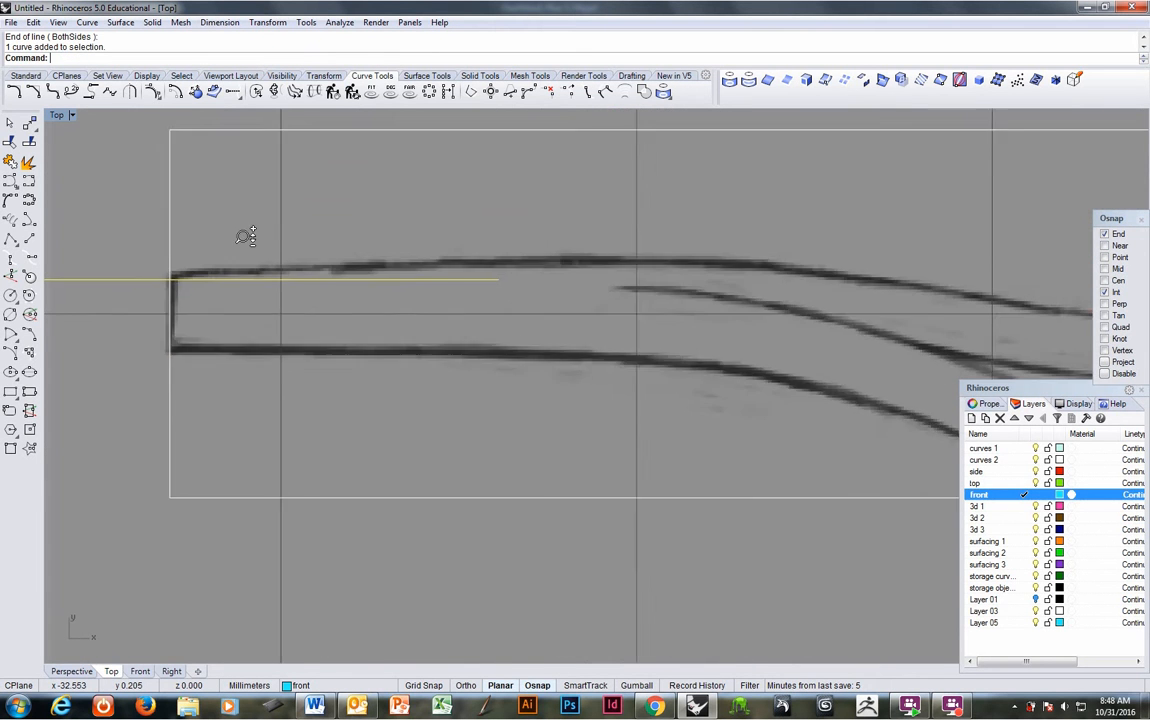
text(Move)
key(Return)
click(262, 340)
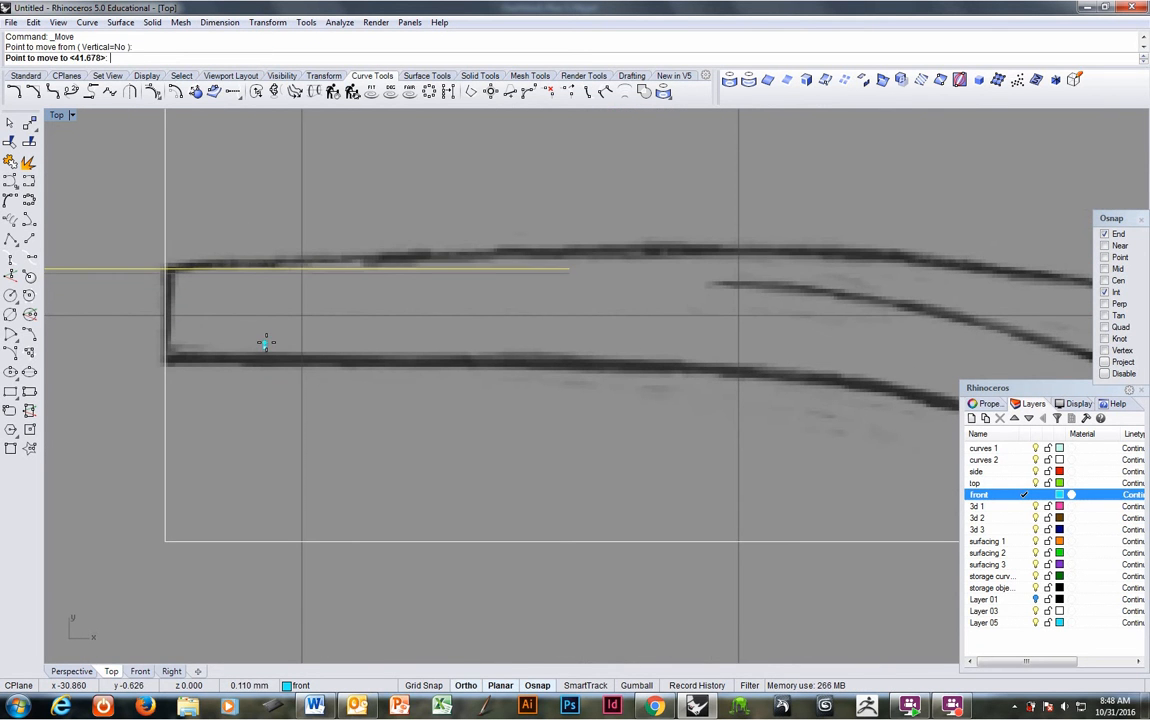
click(265, 334)
Offset the horizontal line through the lower corner of the band's left end using ThroughPoint.
scroll(285, 330, down, 3)
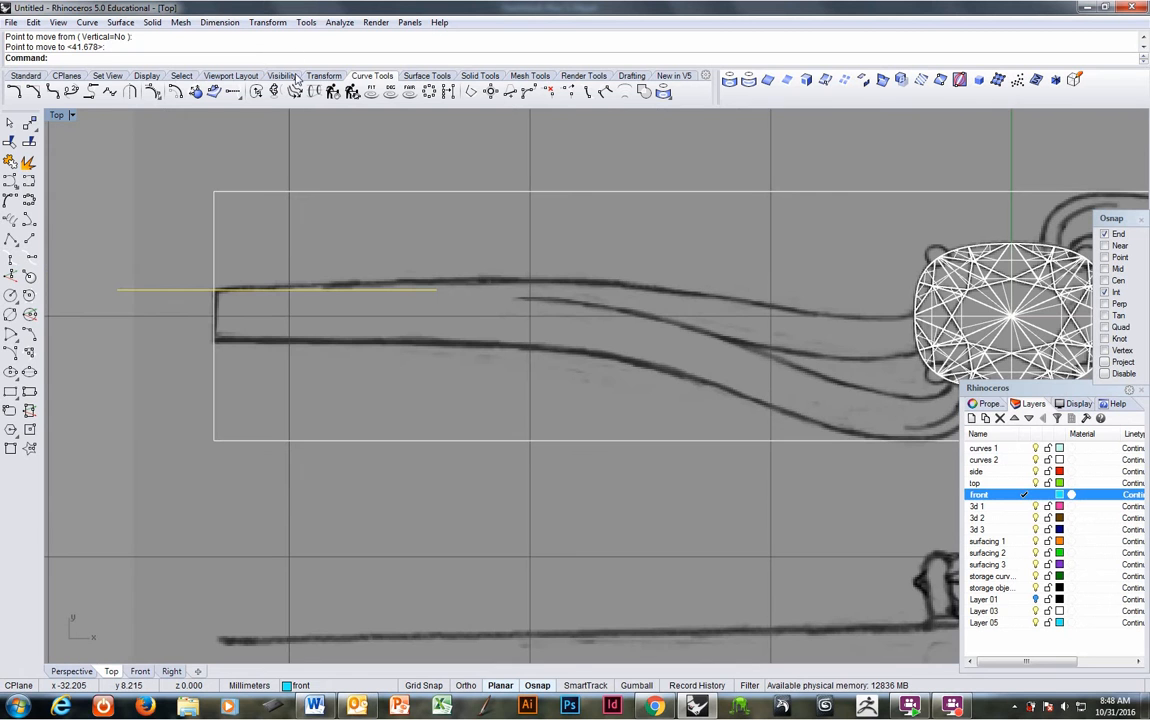
click(153, 91)
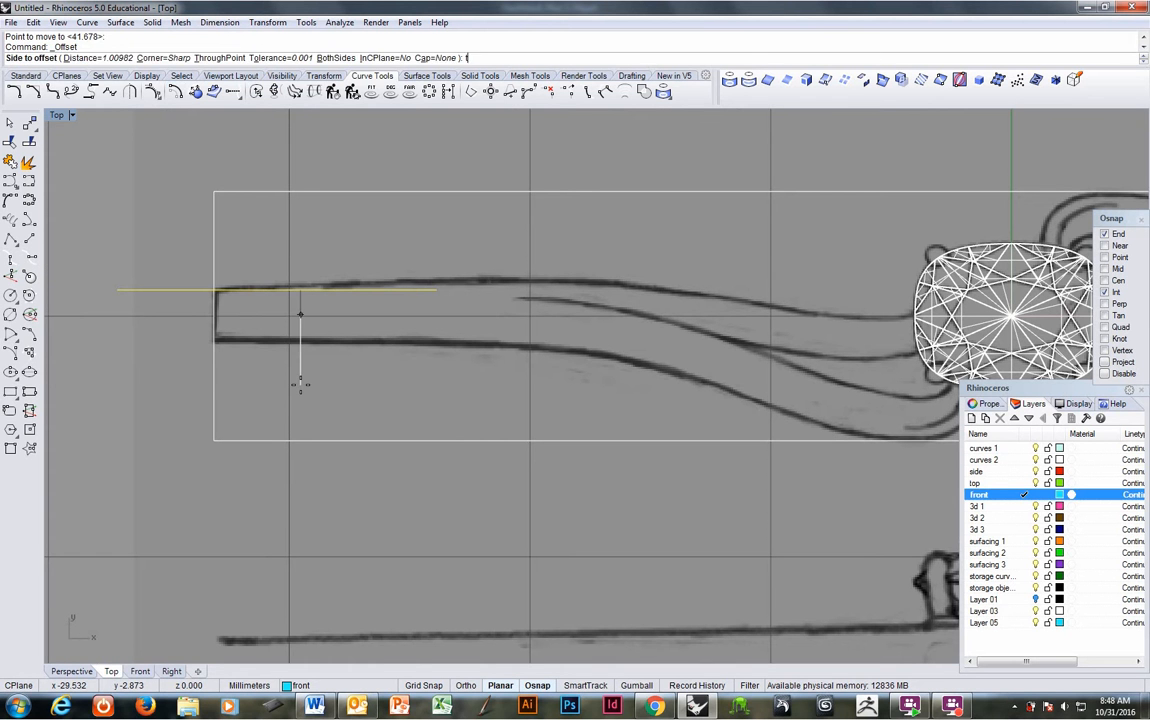
key(Return)
click(222, 342)
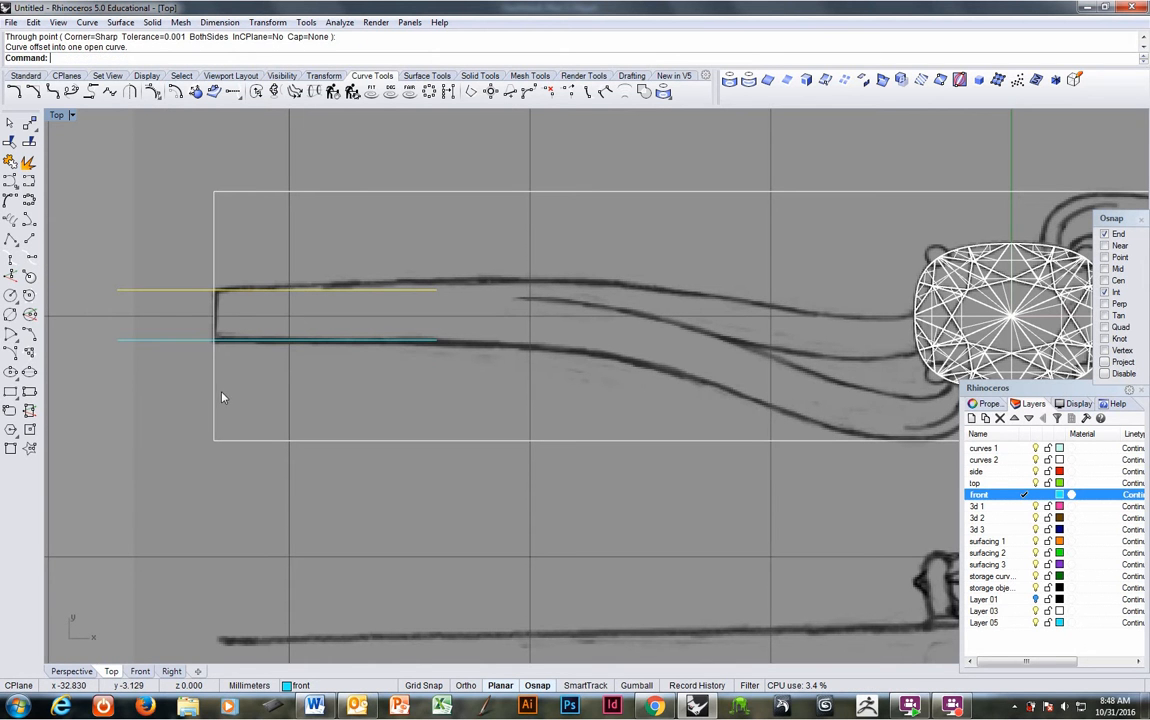
Trim both horizontal lines with the band rectangle, removing the parts inside it.
click(215, 398)
click(9, 142)
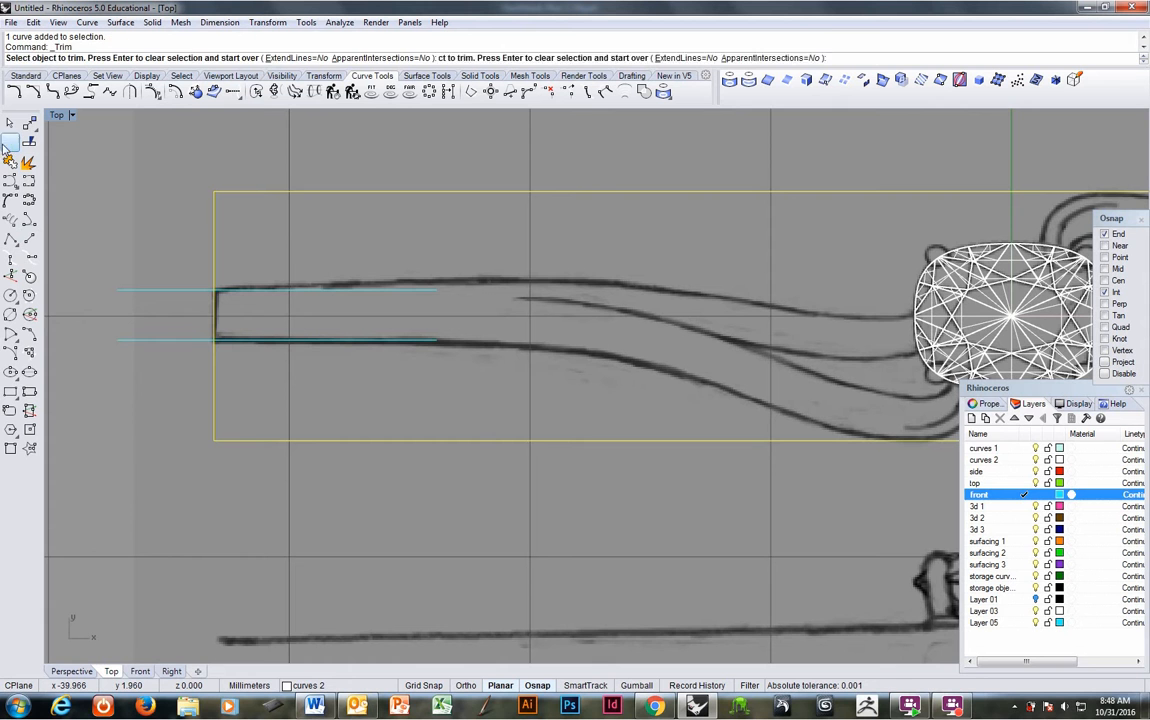
click(360, 339)
click(330, 290)
key(Return)
right_drag(312, 286, 305, 350)
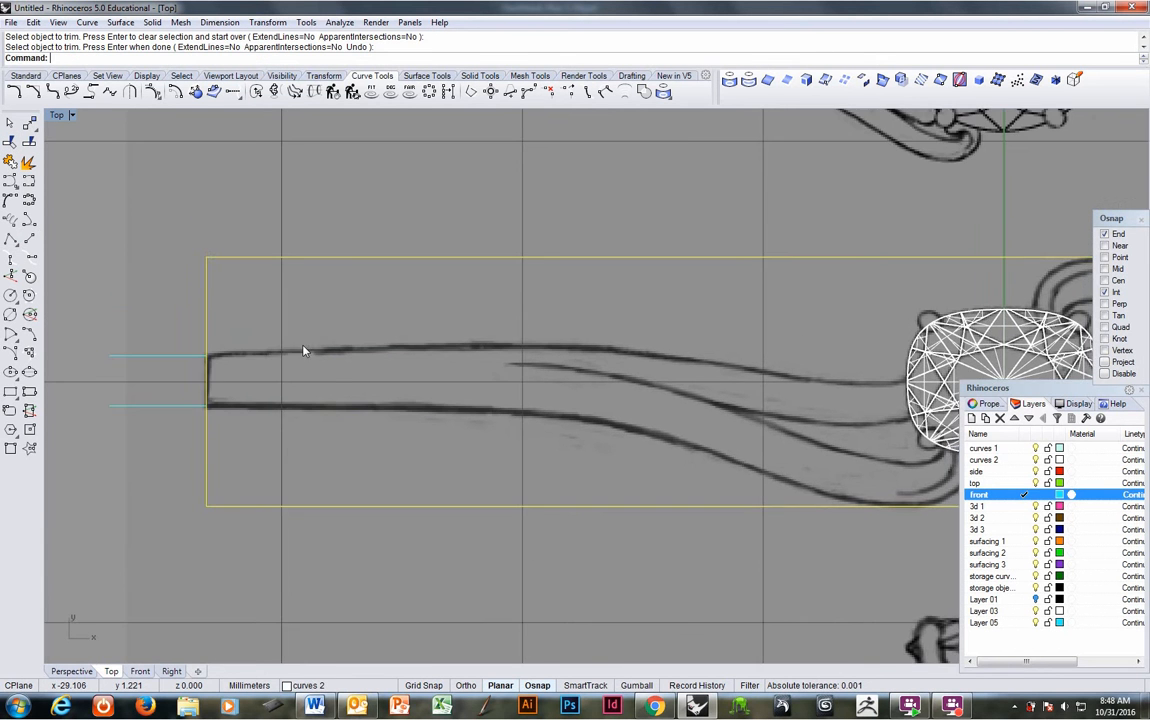
key(Escape)
Extend the upper short line by Arc to Point along the first stretch of the band's drawn upper edge.
scroll(263, 361, down, 2)
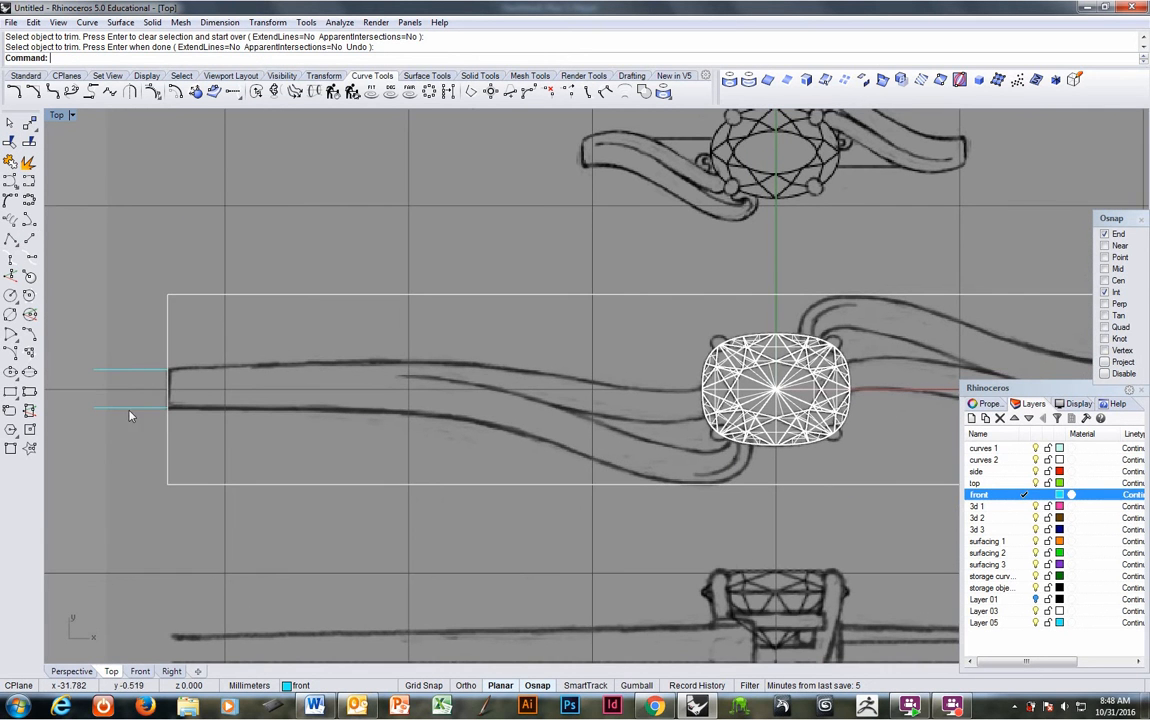
click(87, 22)
mouse_move(145, 280)
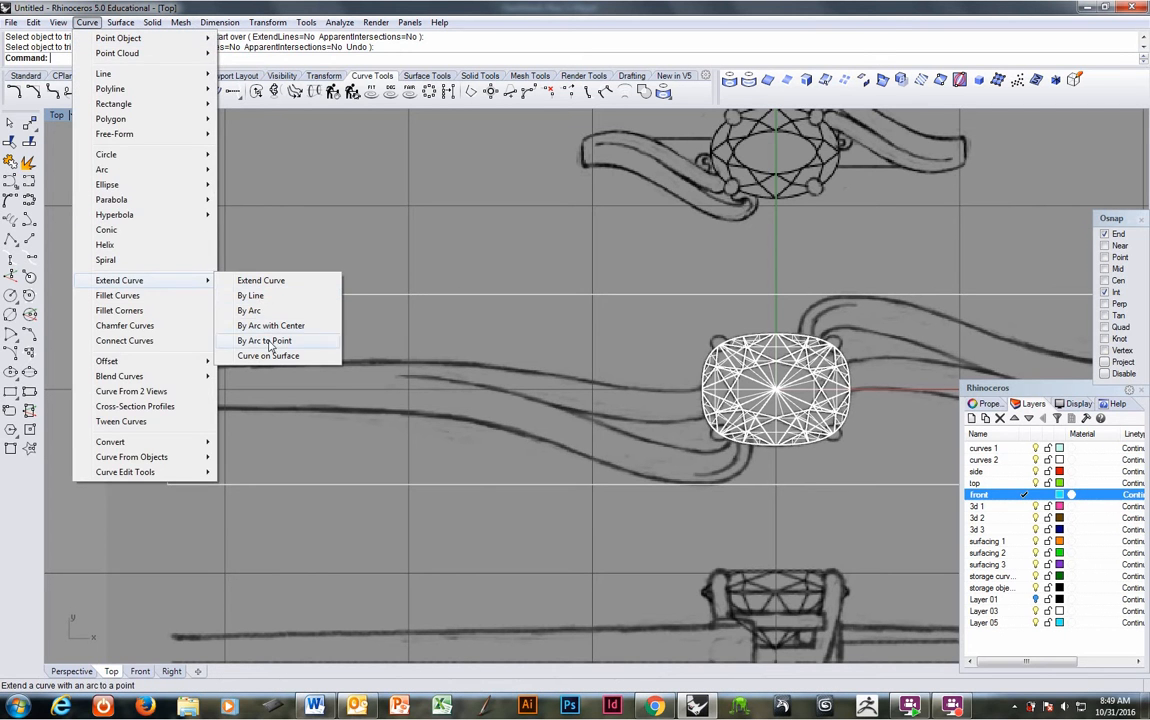
click(255, 341)
click(145, 372)
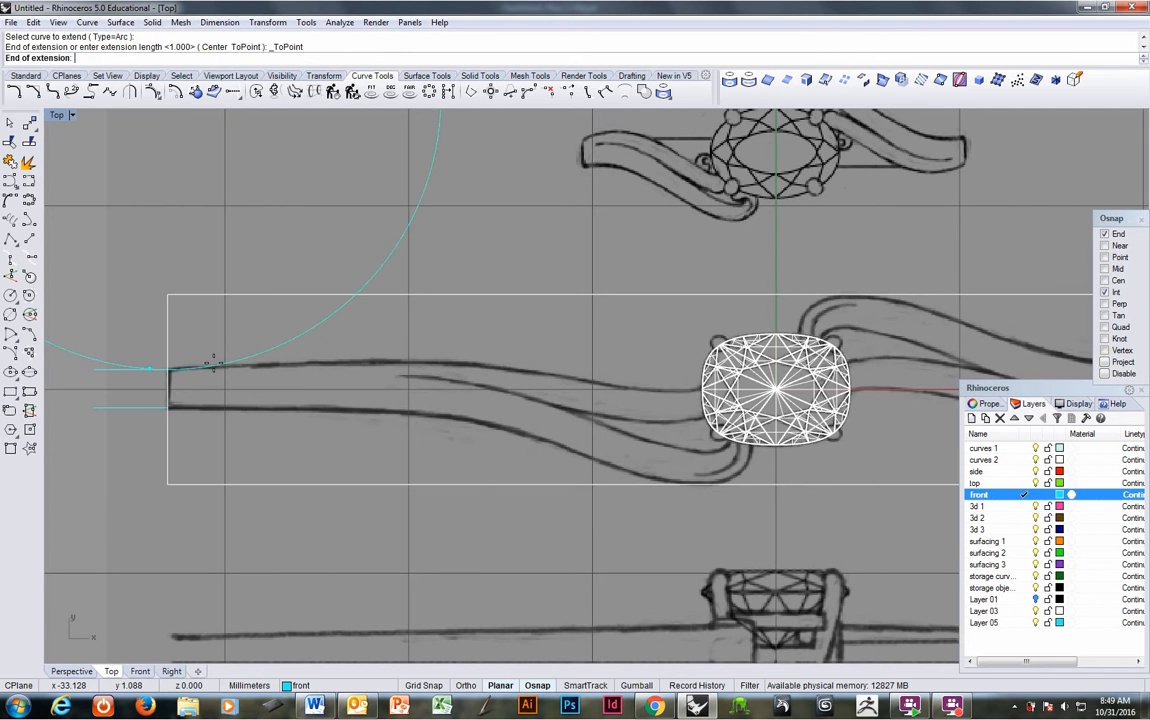
click(336, 362)
key(Return)
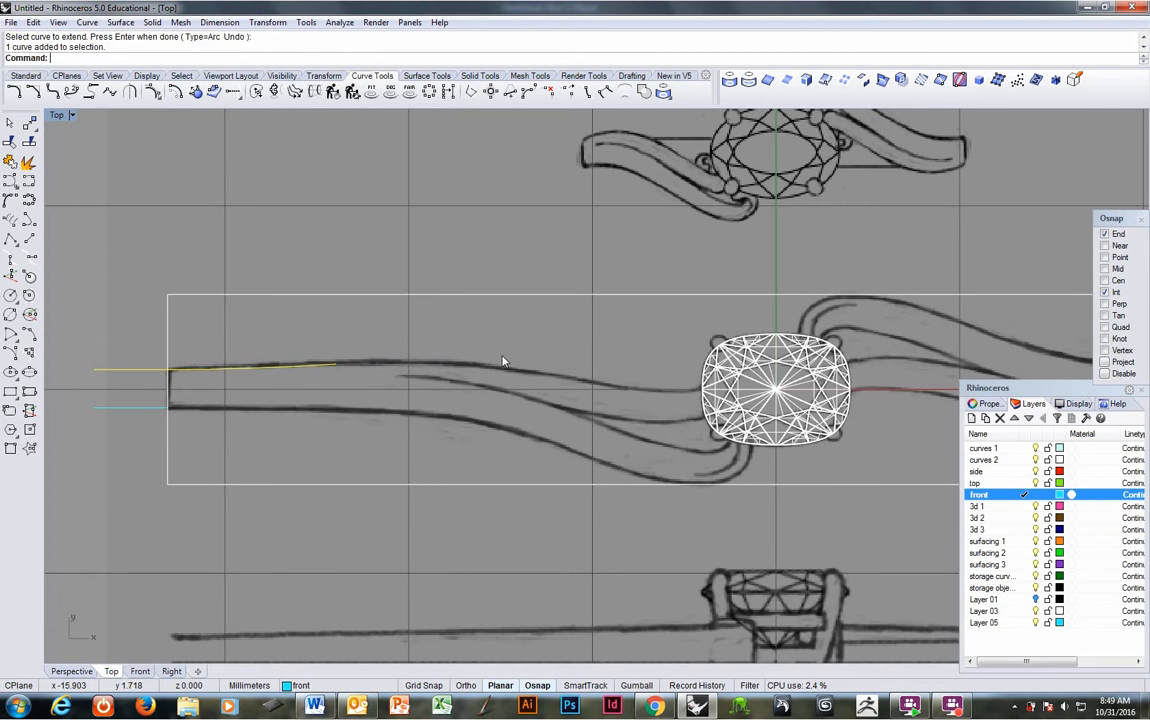
Extend the upper curve with two more arcs, over the crest and down the slope of the band's upper edge.
key(Return)
click(345, 367)
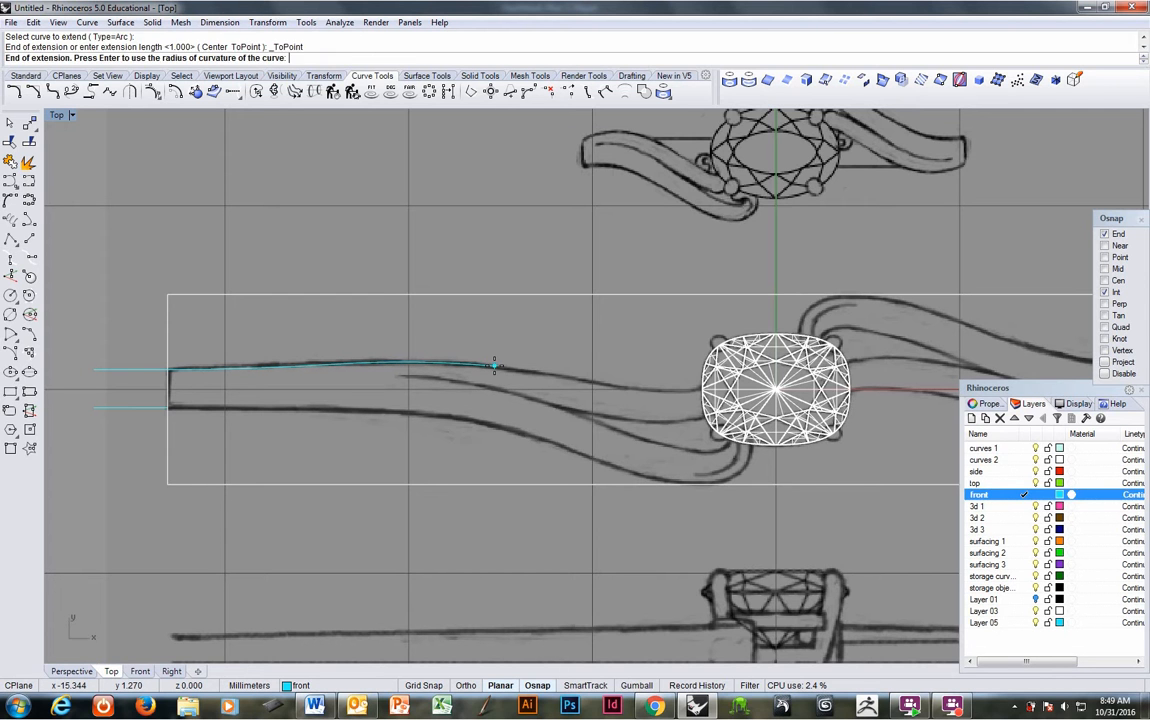
click(493, 368)
click(495, 372)
click(603, 381)
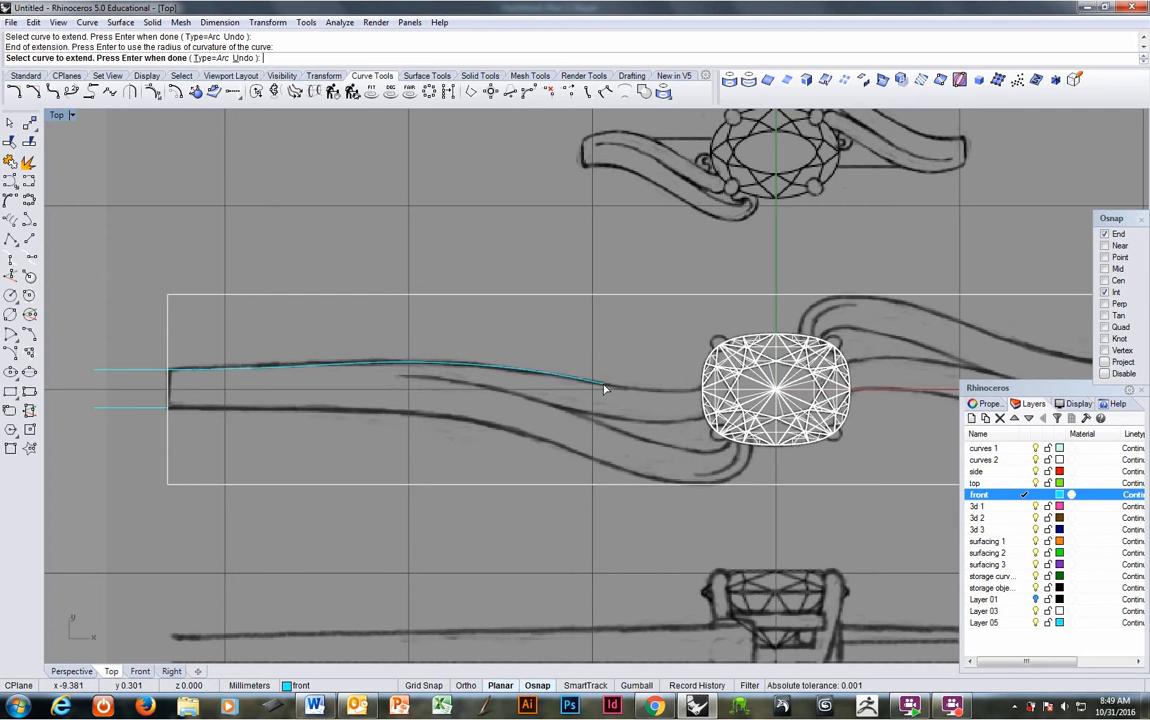
Extend the upper curve with two final arcs, through the dip beside the stone and up into the gem outline.
click(612, 383)
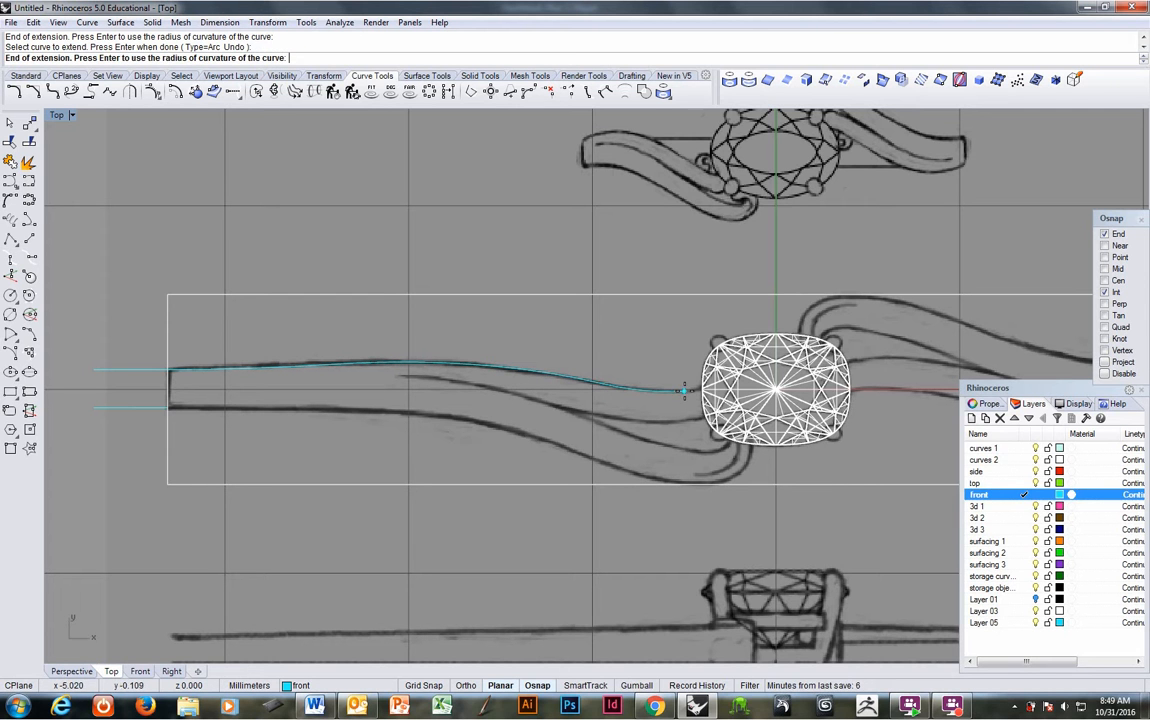
click(685, 391)
click(683, 395)
key(alt+space)
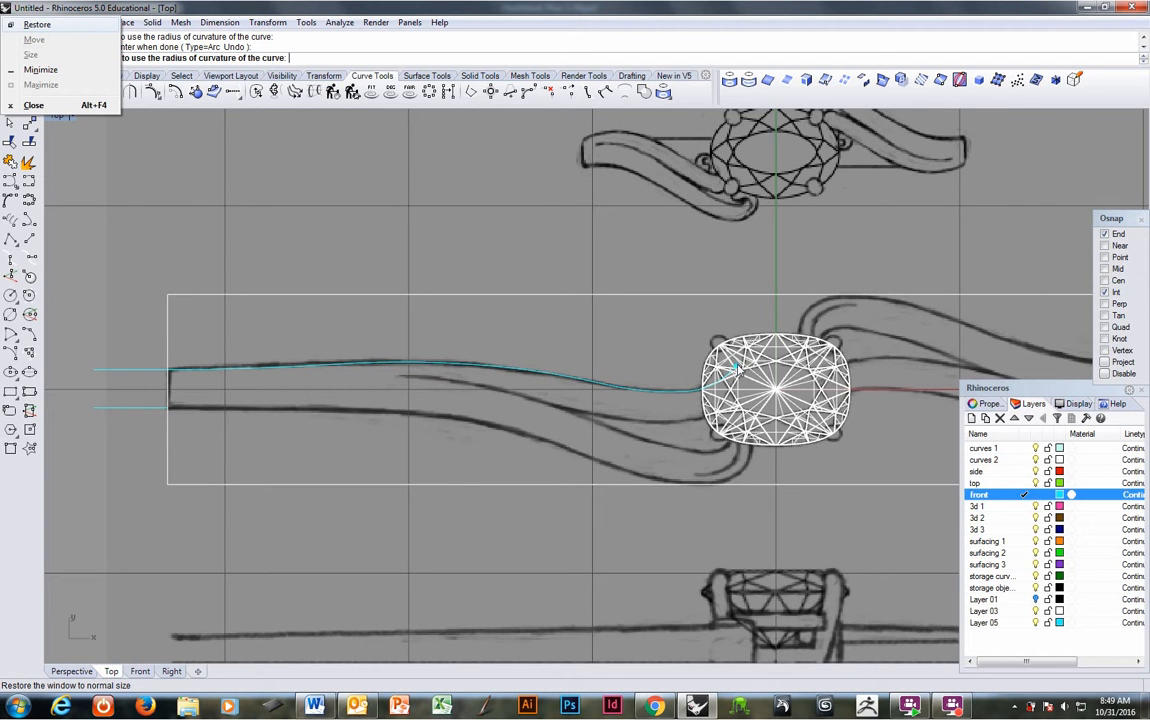
key(Escape)
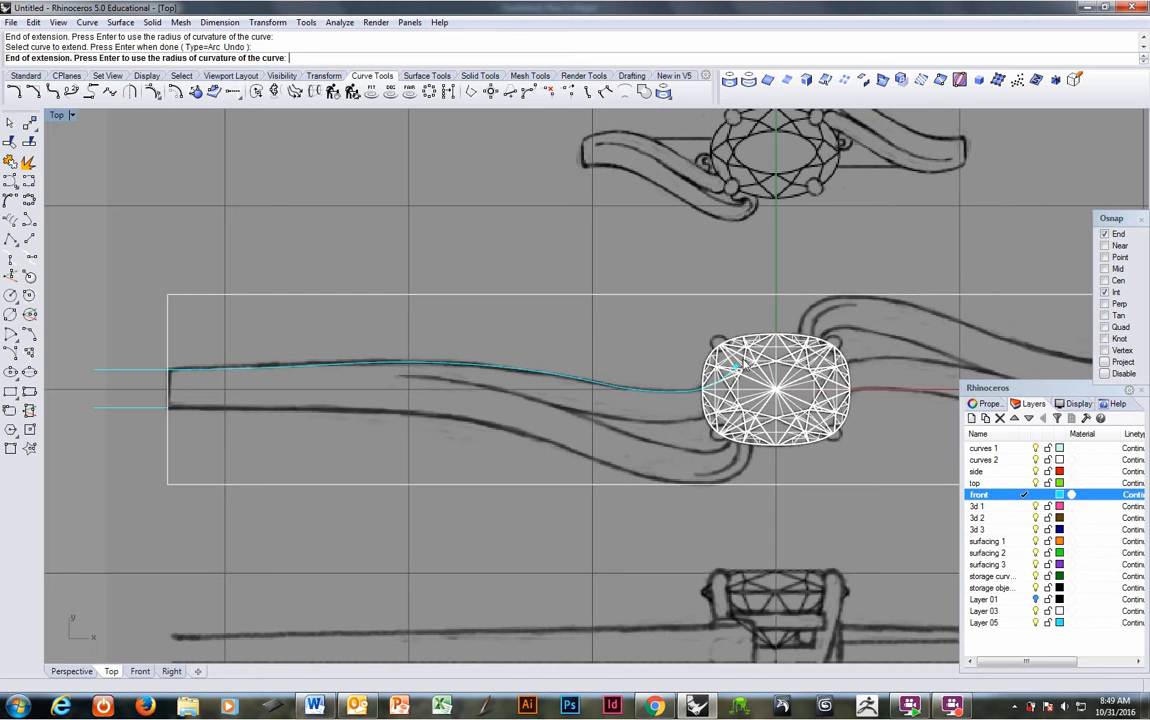
click(743, 360)
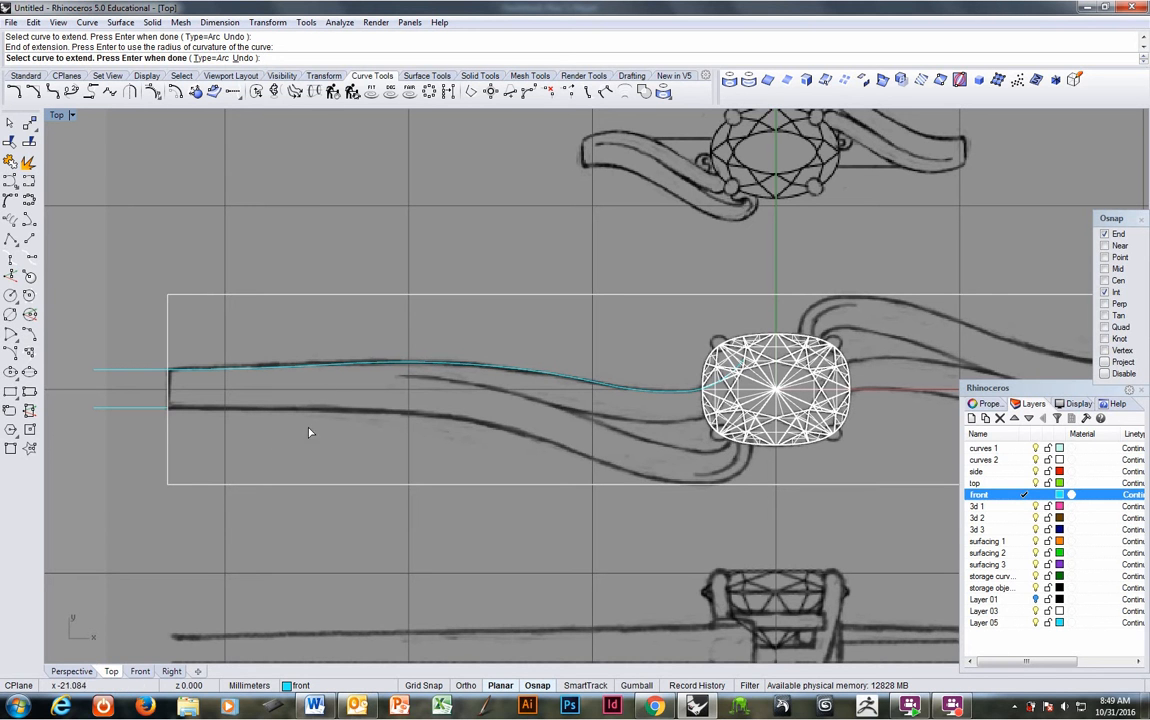
right_click(260, 420)
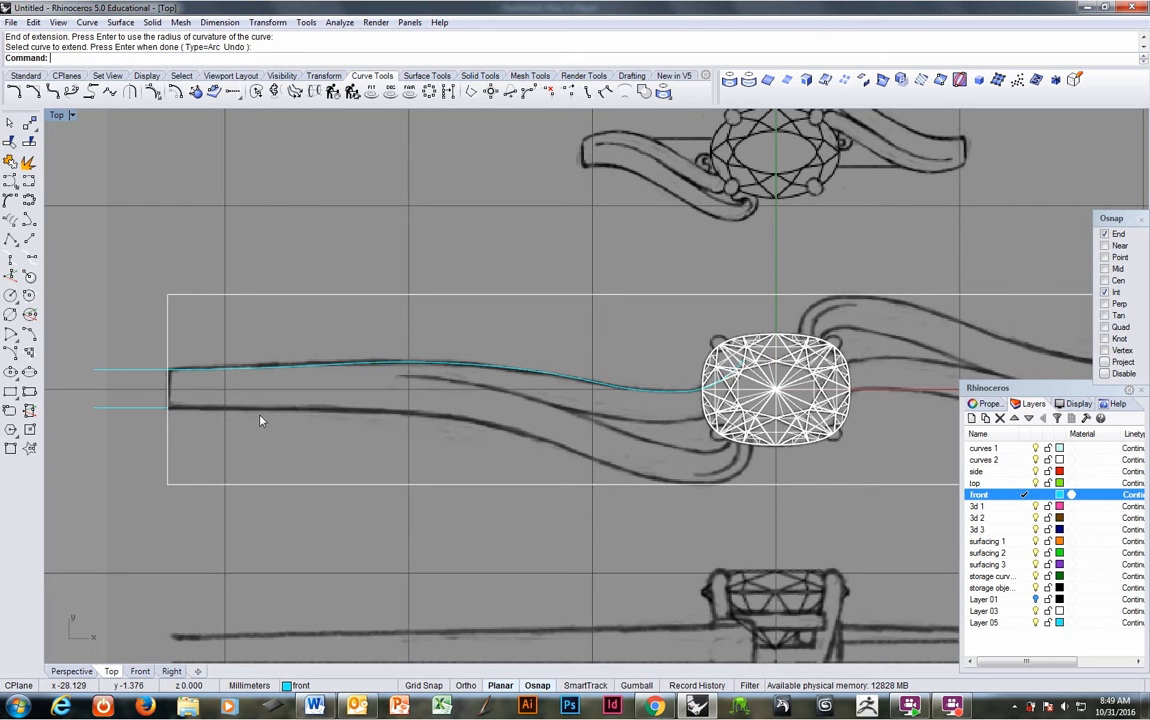
Extend the lower short line with two arcs to points along the nearly flat first stretch of the band's lower edge.
right_click(163, 414)
click(161, 408)
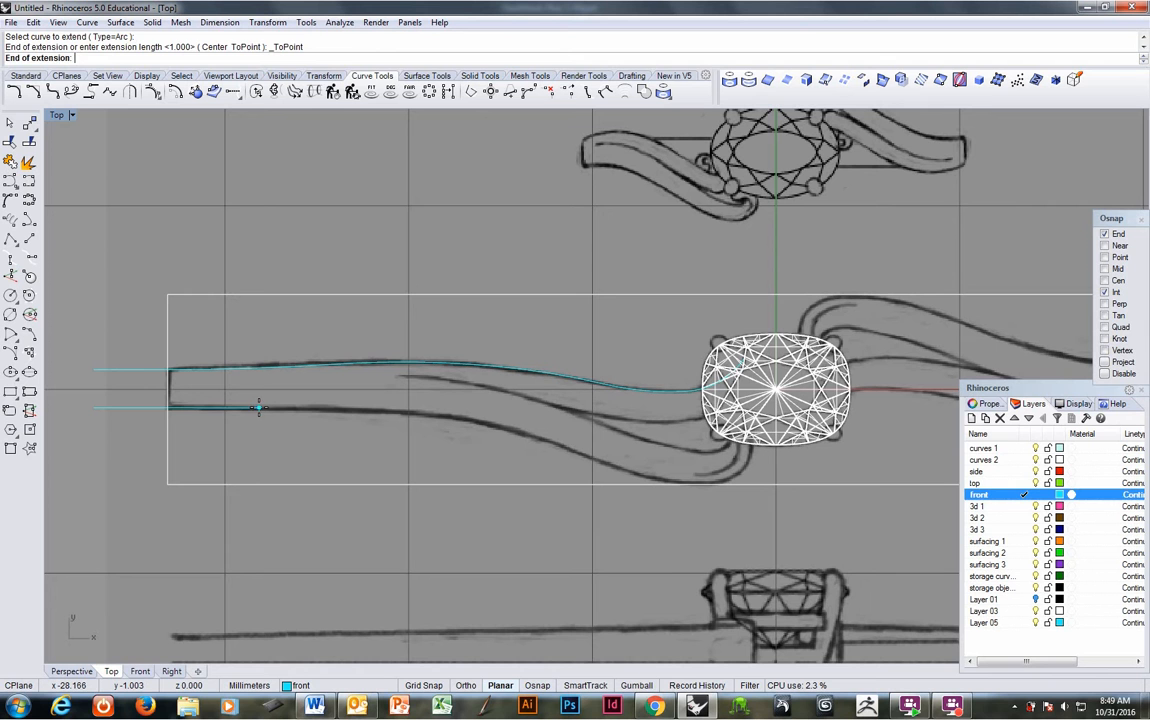
click(260, 408)
click(264, 409)
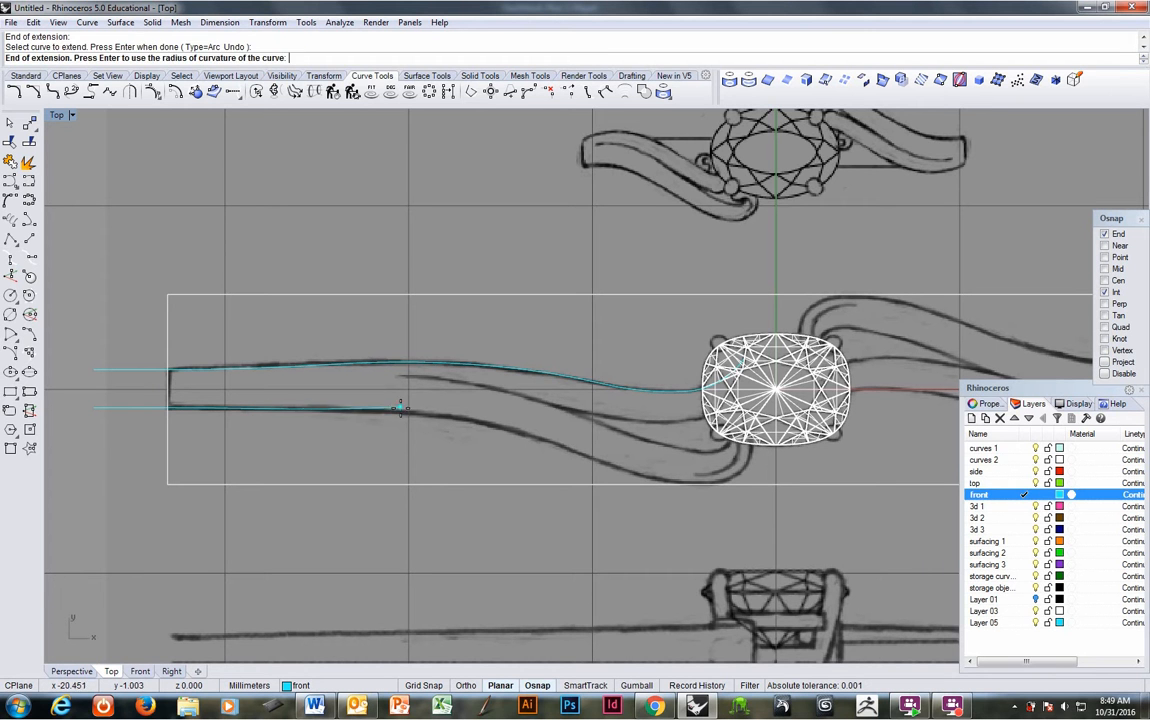
click(380, 410)
Extend the lower curve with three more arcs, over the bend and down the slope of the band's lower edge.
click(380, 411)
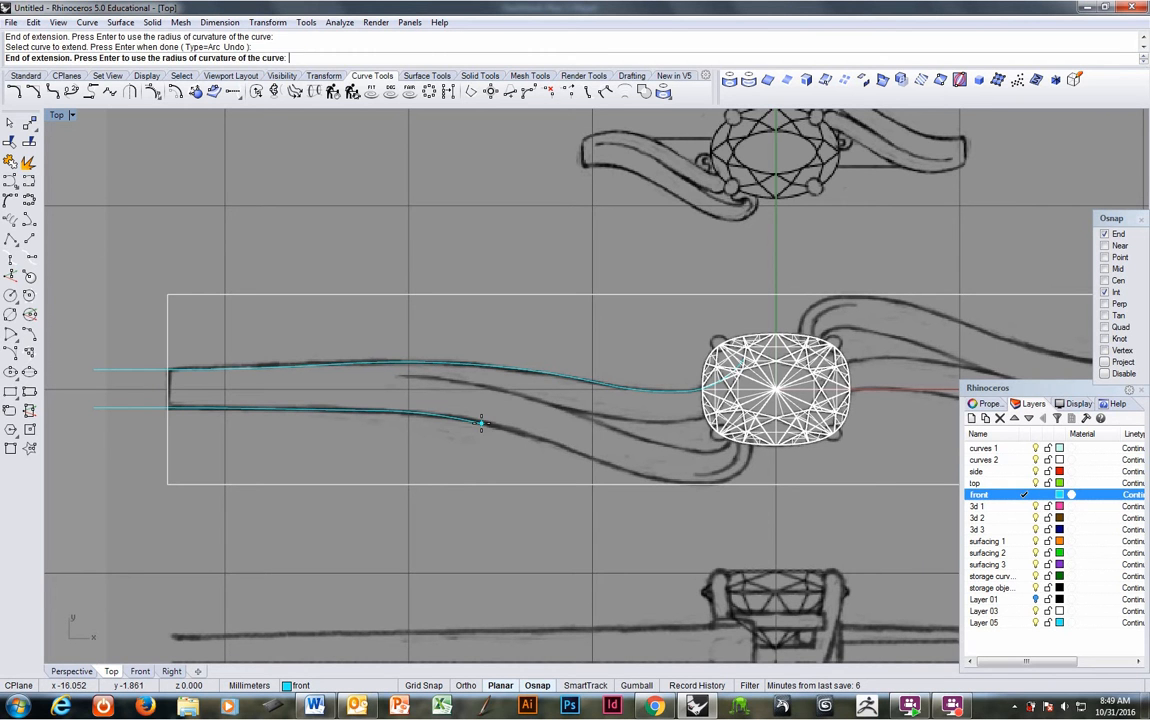
click(483, 422)
click(483, 423)
click(575, 456)
click(575, 456)
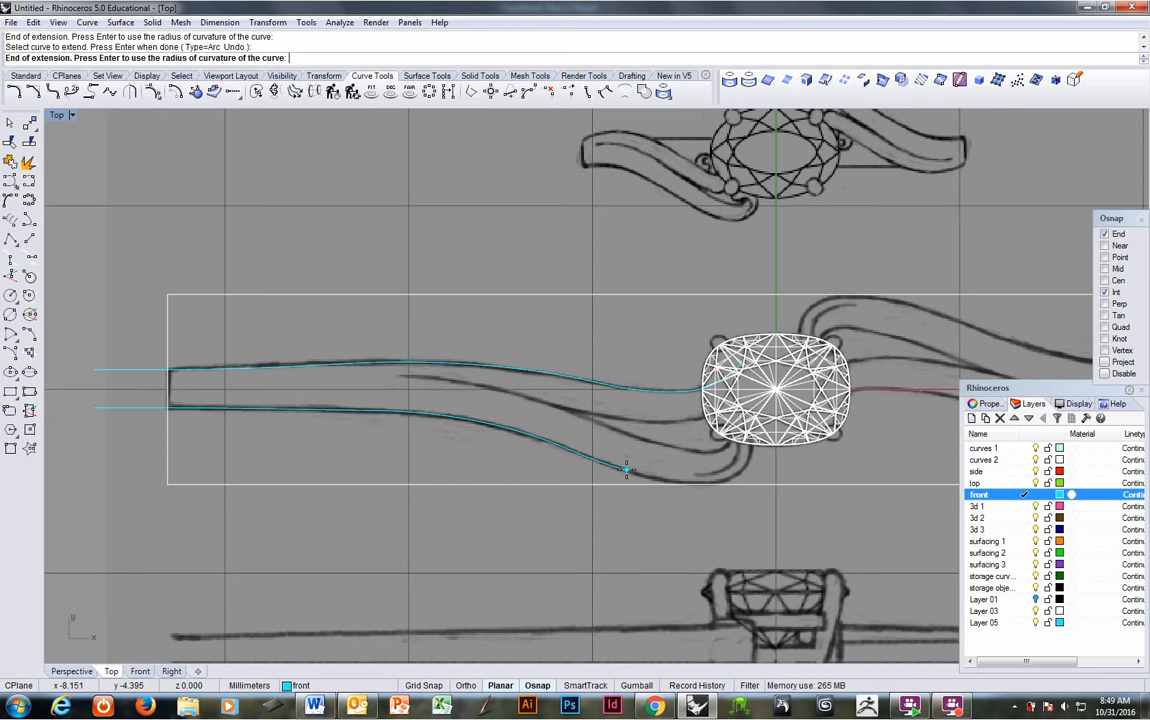
click(624, 469)
Extend the lower curve with three final arcs, through the lowest dip, around the band's tip and back into the gem outline.
click(621, 470)
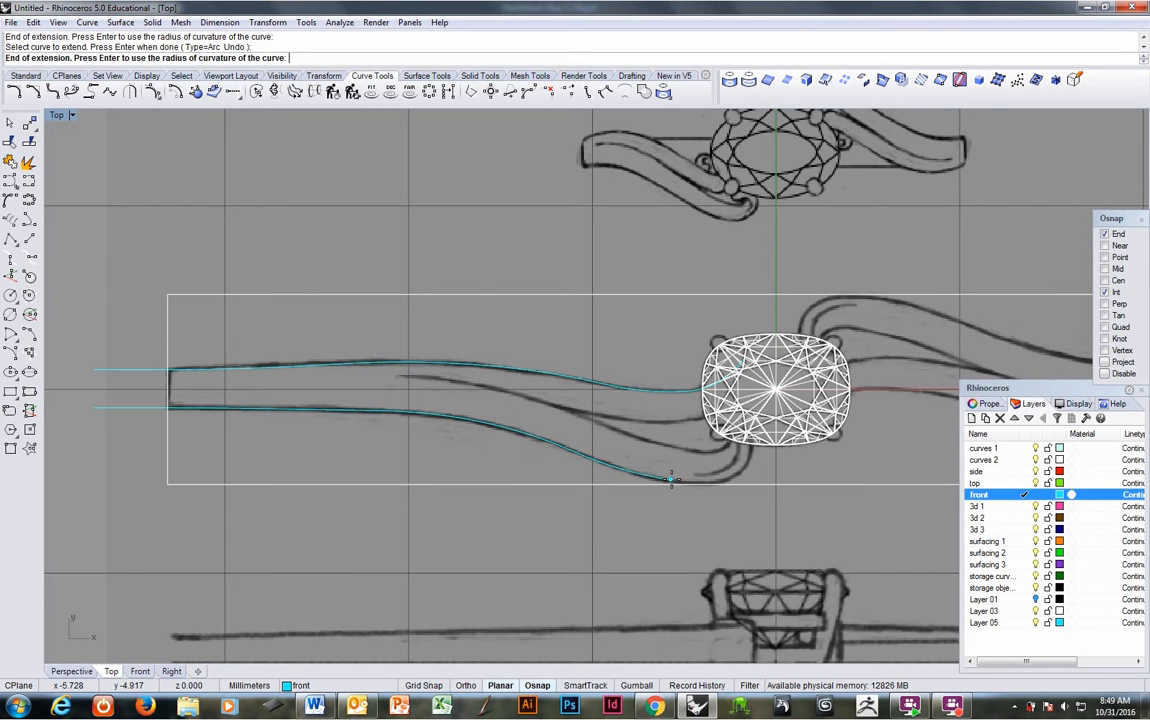
click(666, 483)
click(666, 482)
click(742, 474)
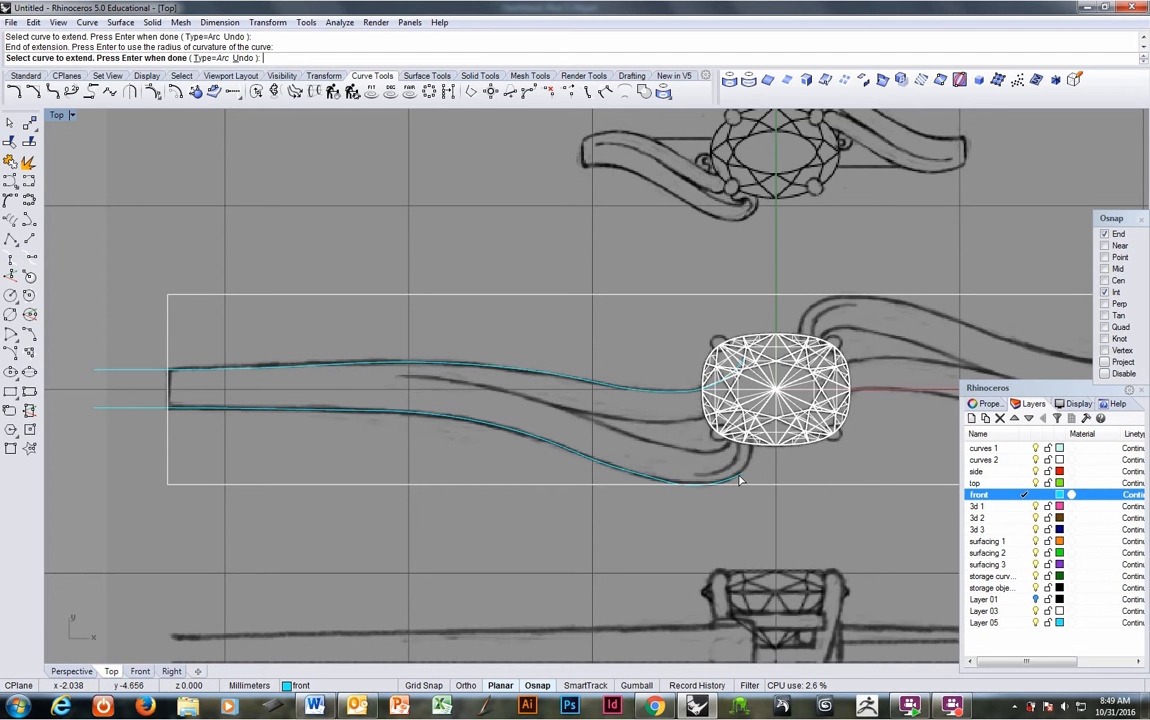
click(740, 476)
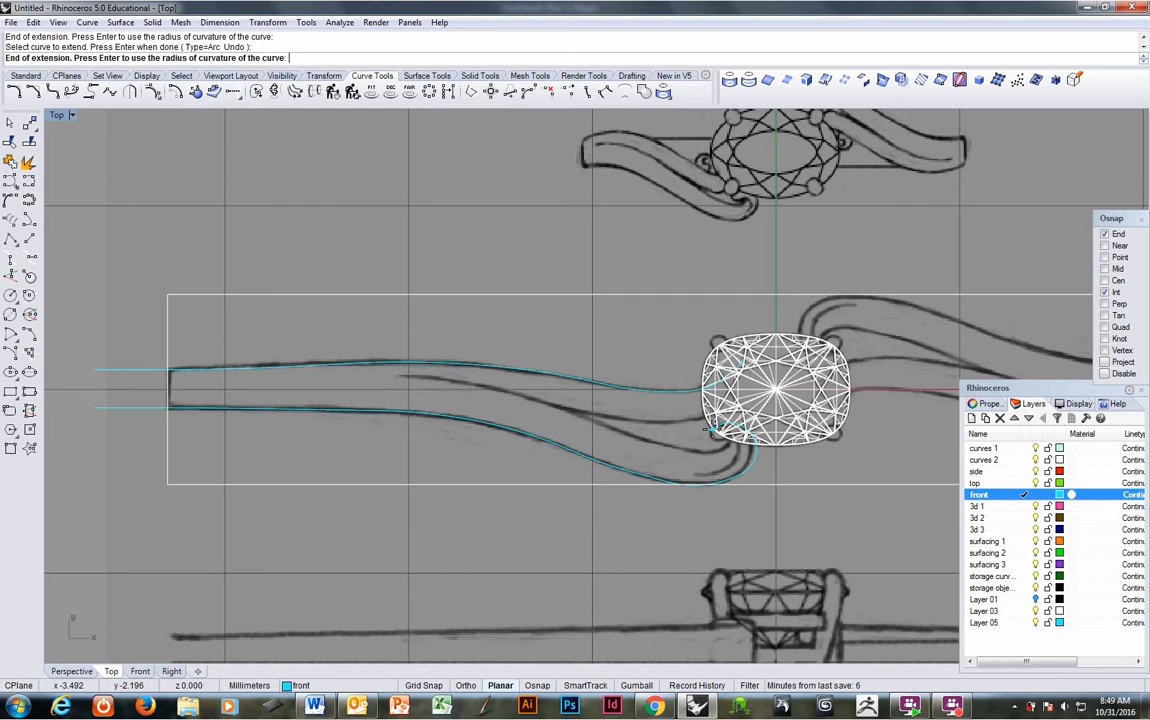
click(708, 430)
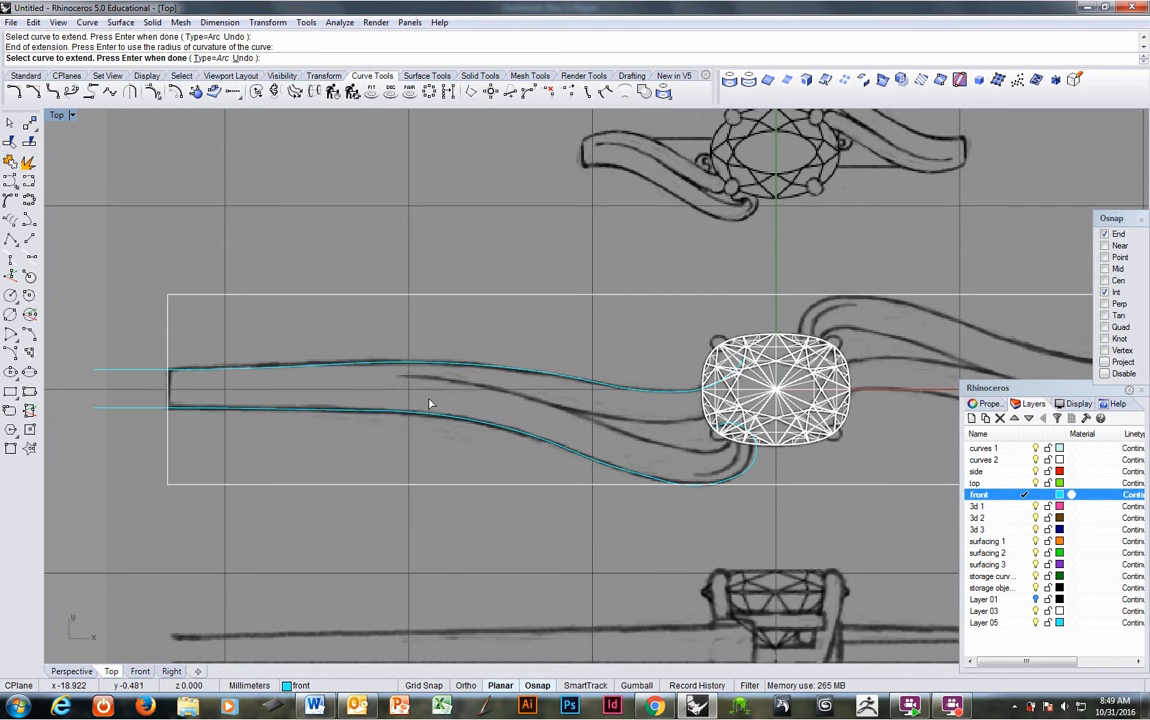
key(Return)
click(436, 365)
click(399, 419)
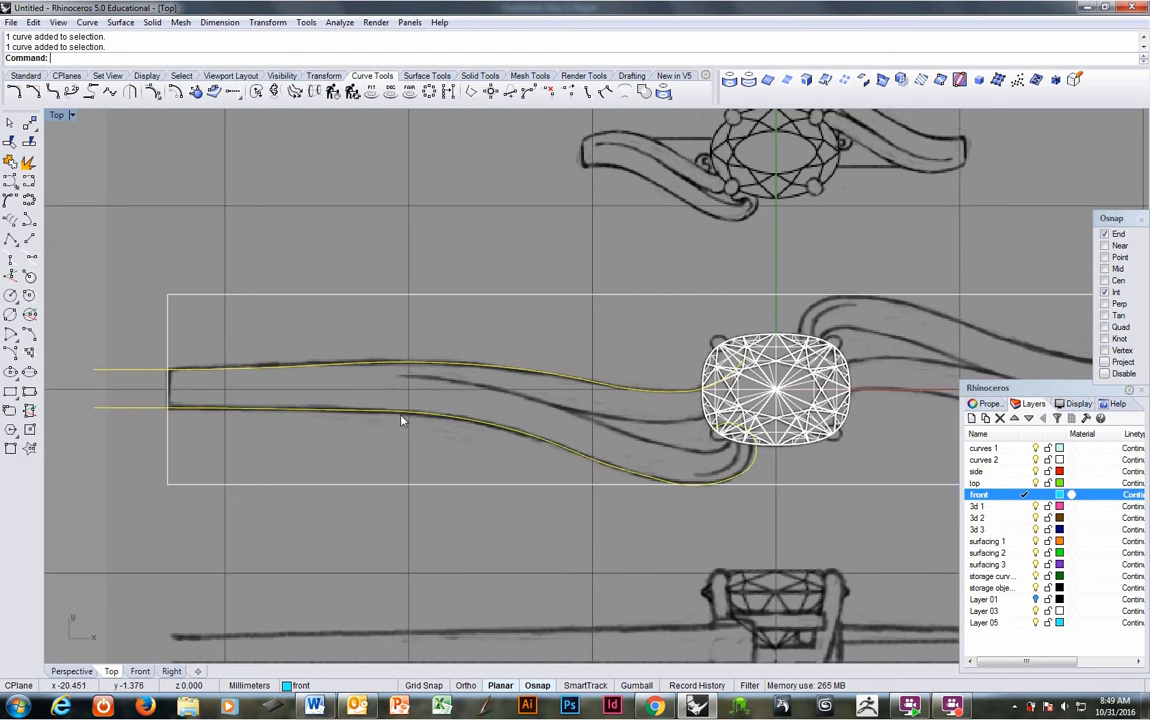
click(28, 142)
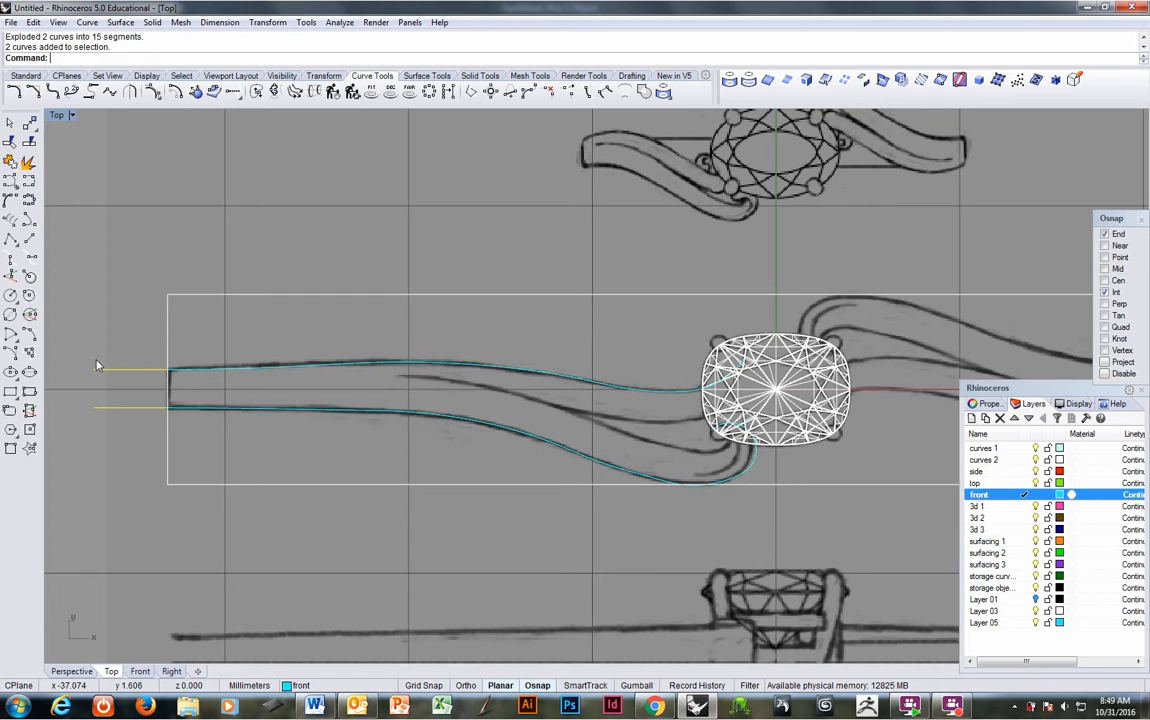
drag(268, 444, 232, 343)
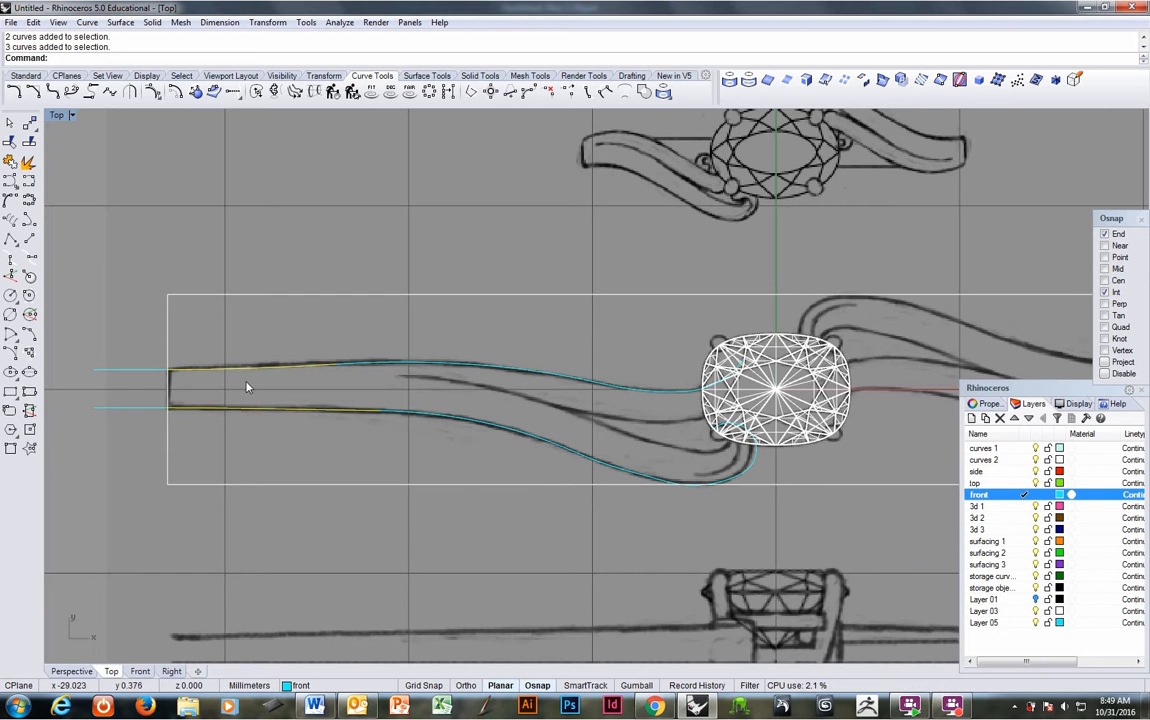
scroll(371, 374, down, 2)
click(416, 371)
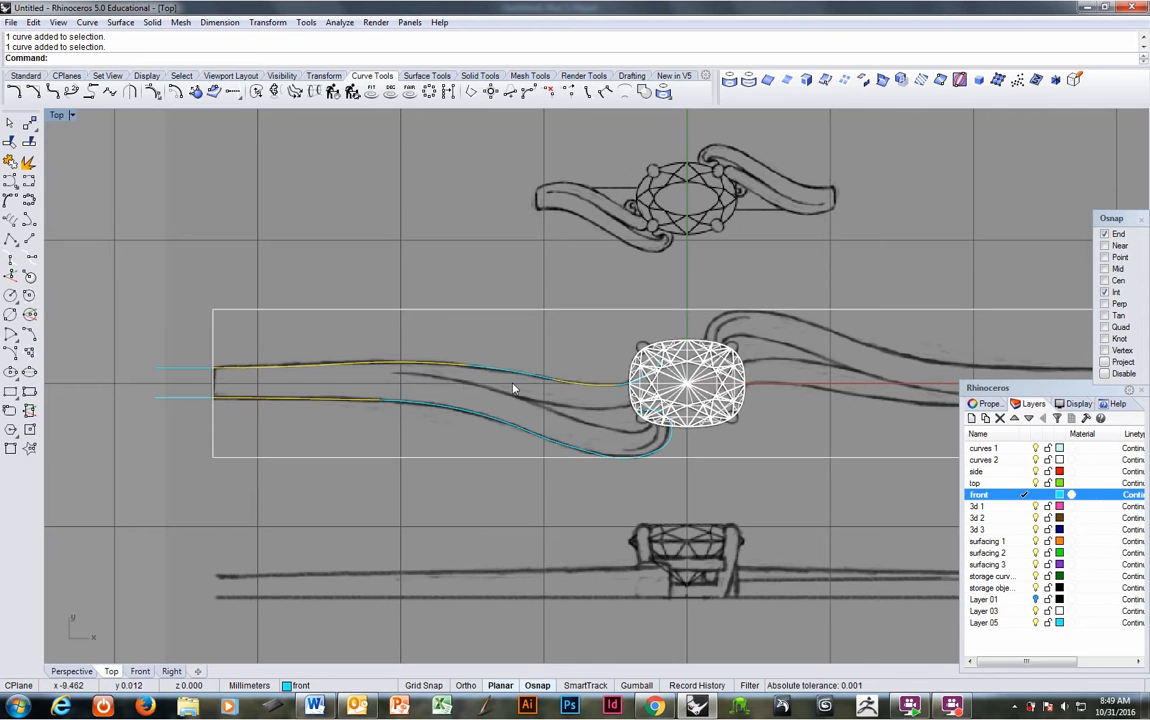
key(ctrl+z)
Explode both edge curves and join the arc segments into an upper and a lower curve, excluding the two straight end lines.
drag(364, 447, 284, 348)
click(28, 162)
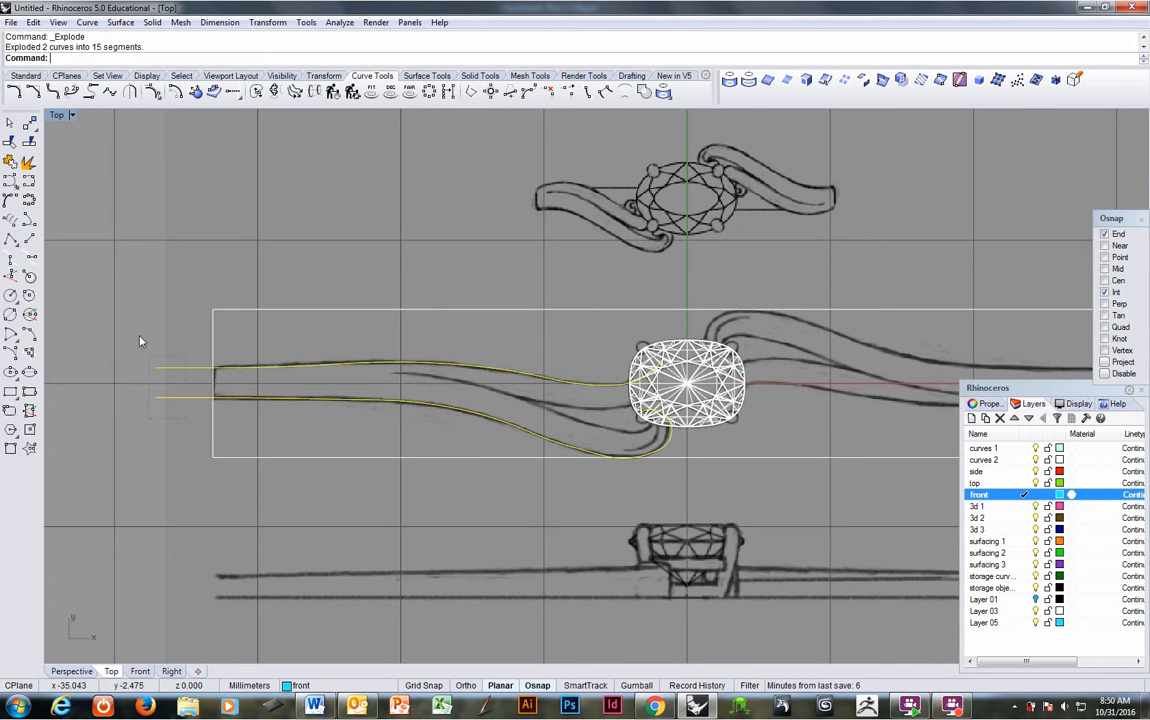
click(9, 162)
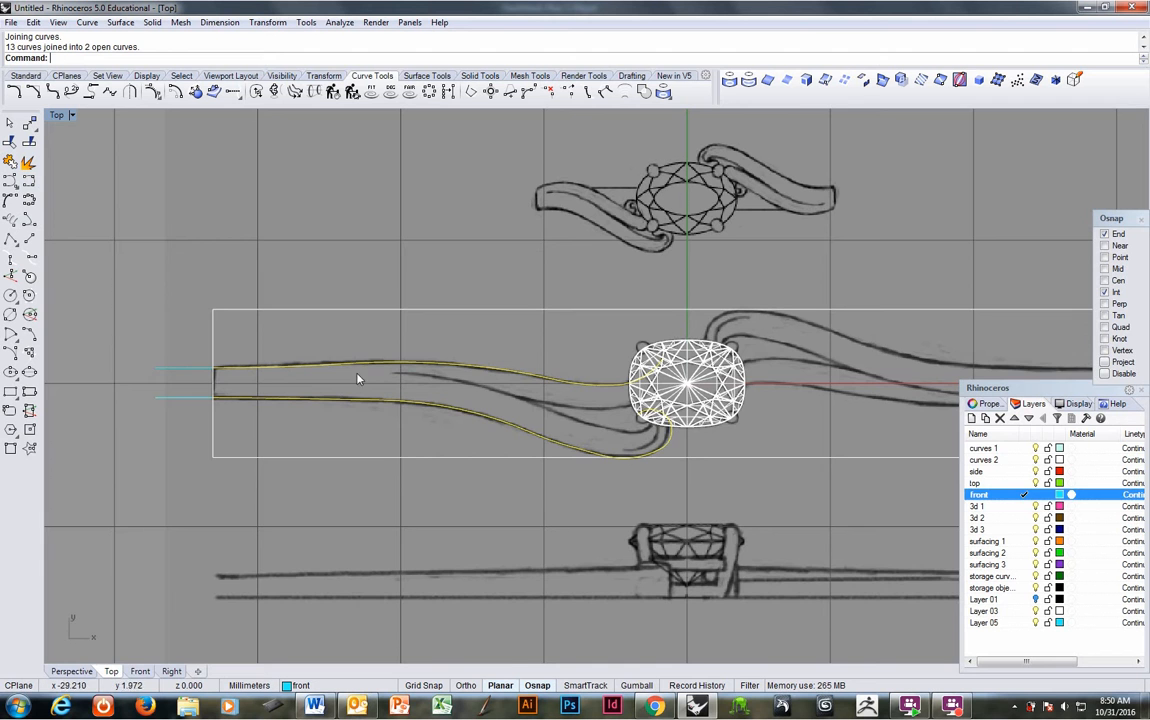
scroll(303, 405, up, 3)
click(382, 393)
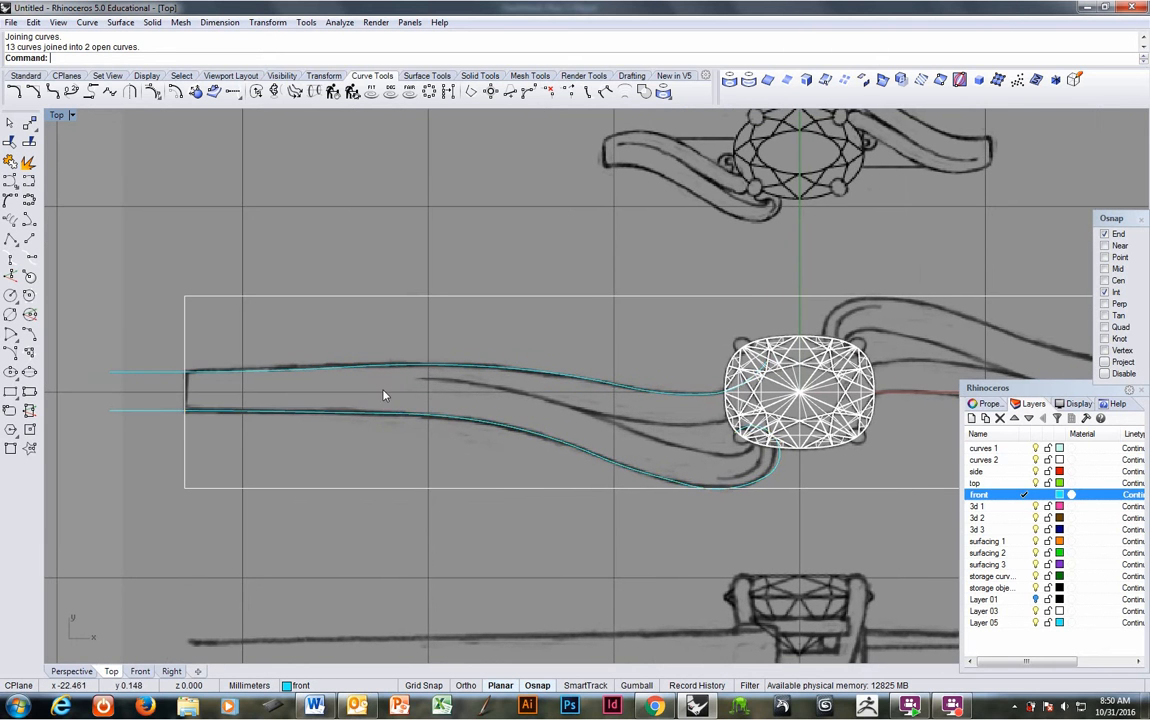
Rebuild the upper and lower edge curves with a point count of 13 and degree 4, deleting the input.
click(389, 417)
drag(389, 418, 345, 373)
scroll(295, 372, up, 1)
key(Escape)
shift+click(354, 368)
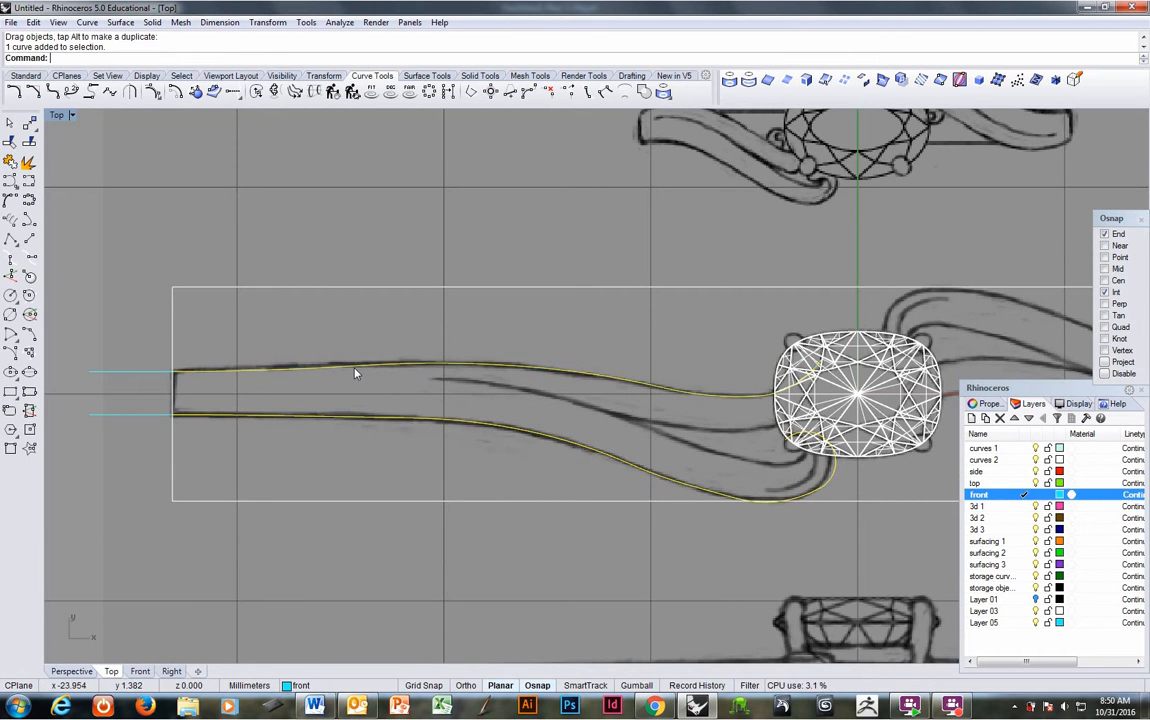
text(rebuild)
key(Return)
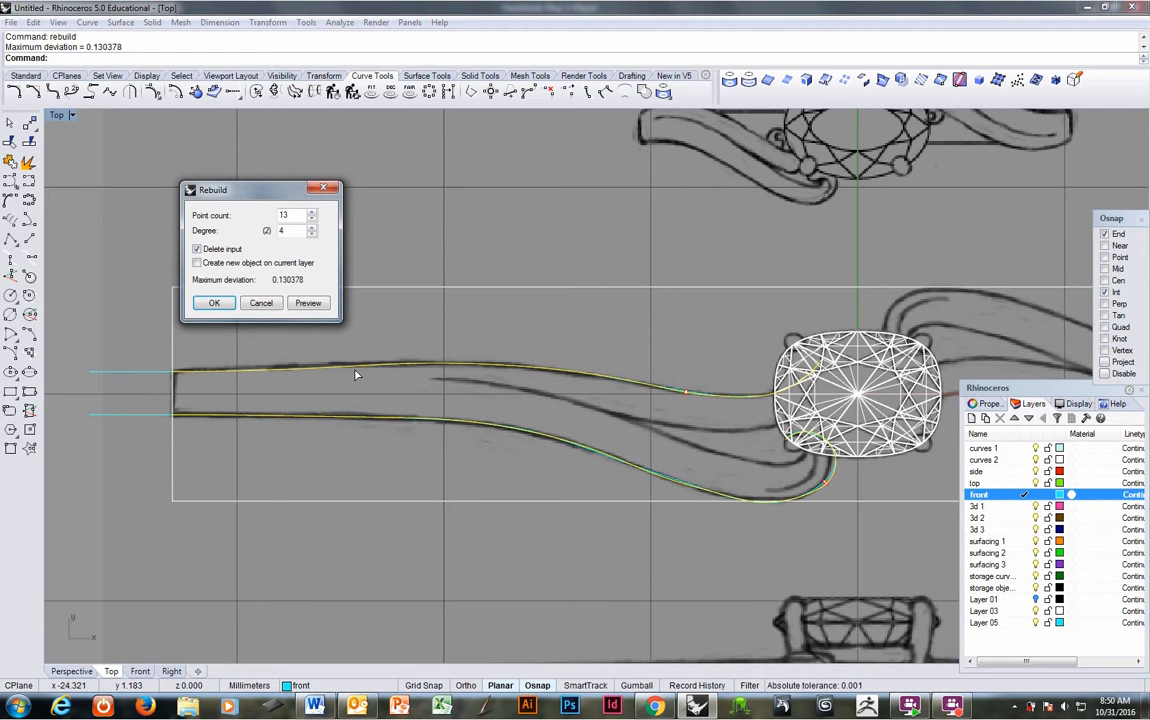
click(214, 304)
Show control points on both rebuilt curves and delete the second point from the band's square end on each.
key(Left)
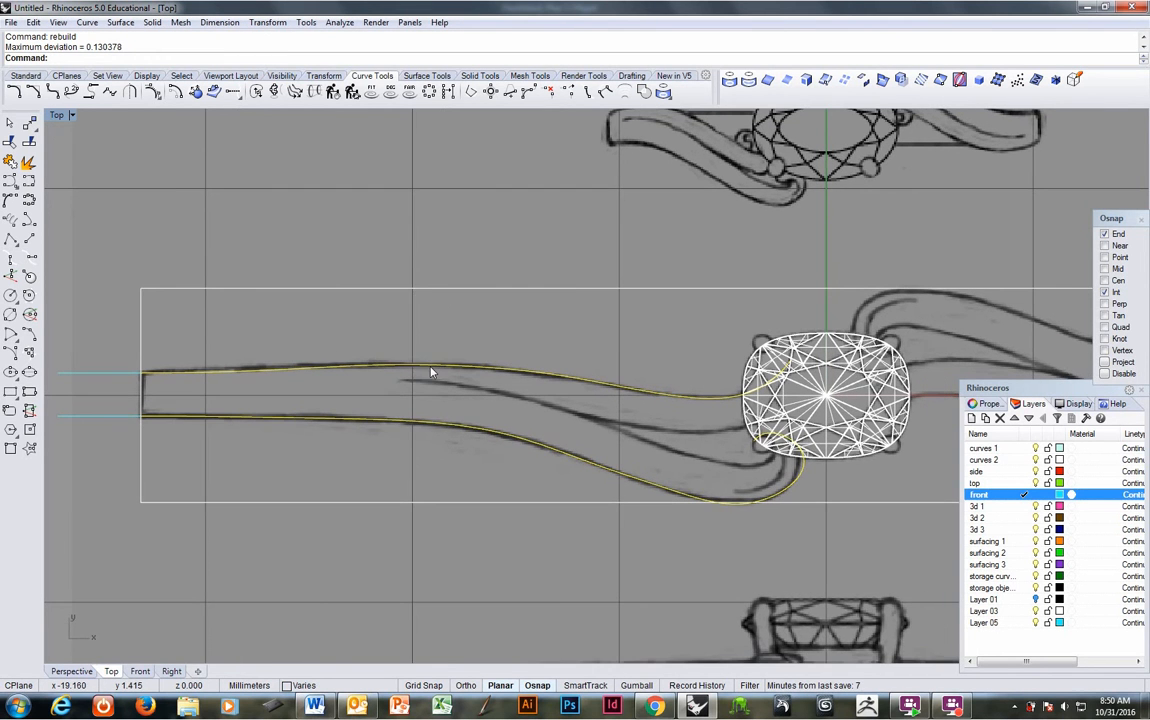
key(F10)
scroll(190, 387, up, 5)
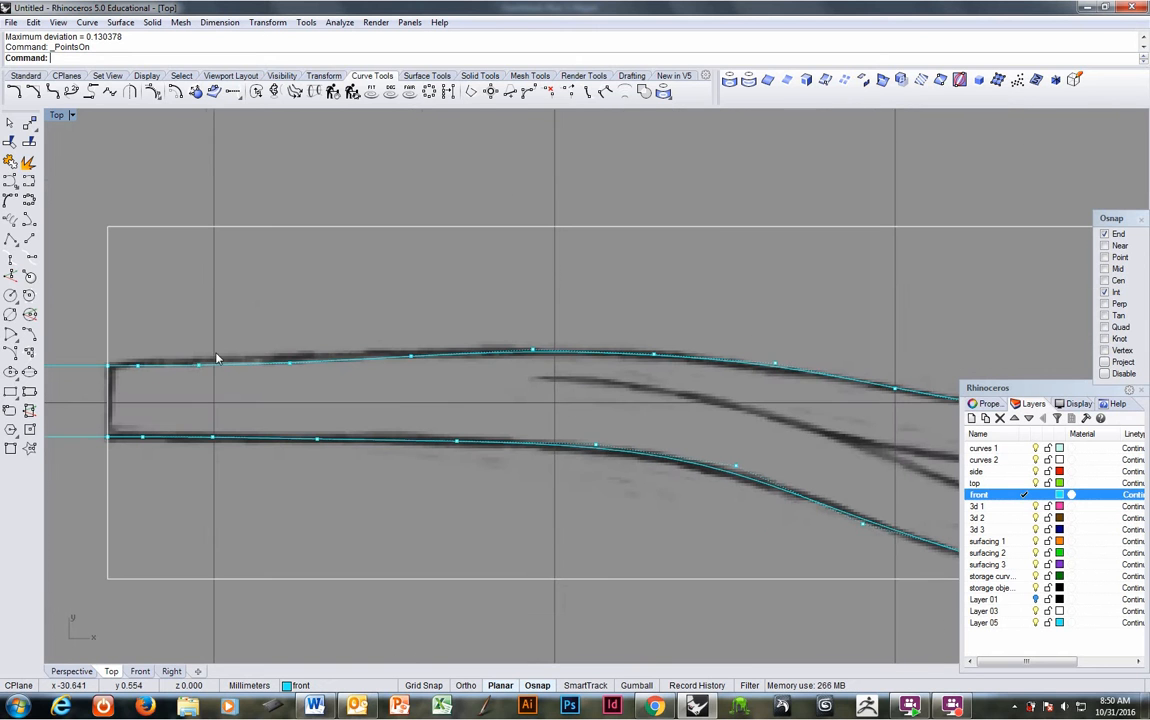
click(134, 372)
click(138, 374)
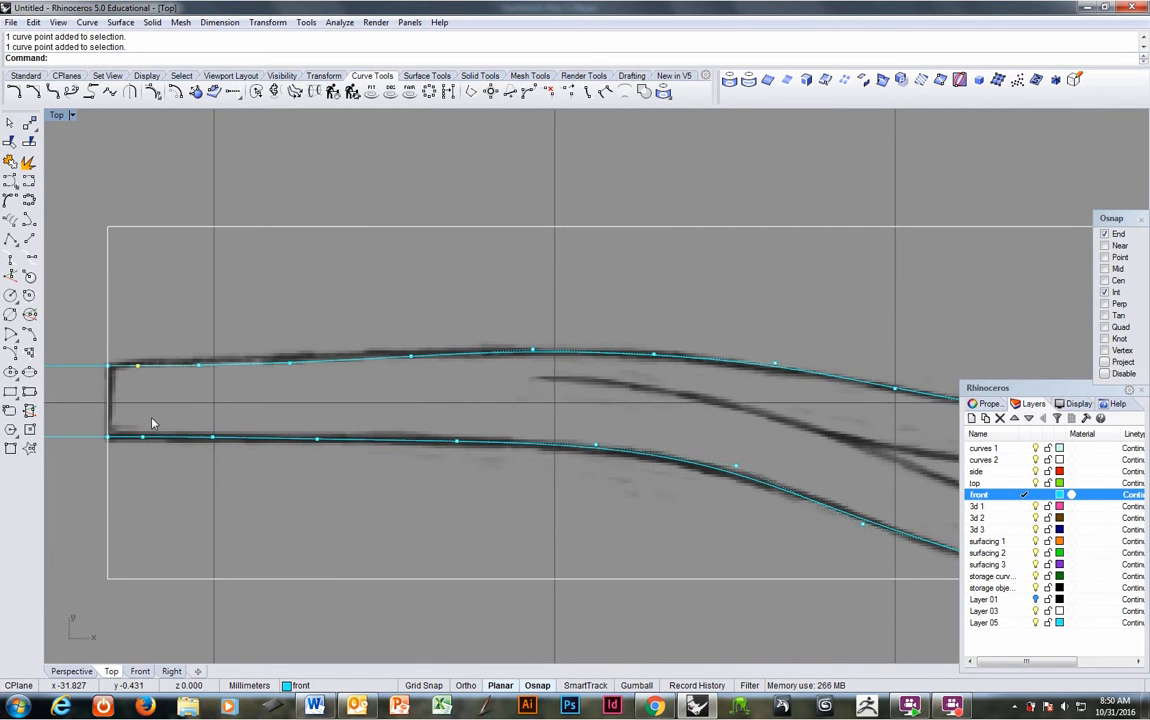
key(Delete)
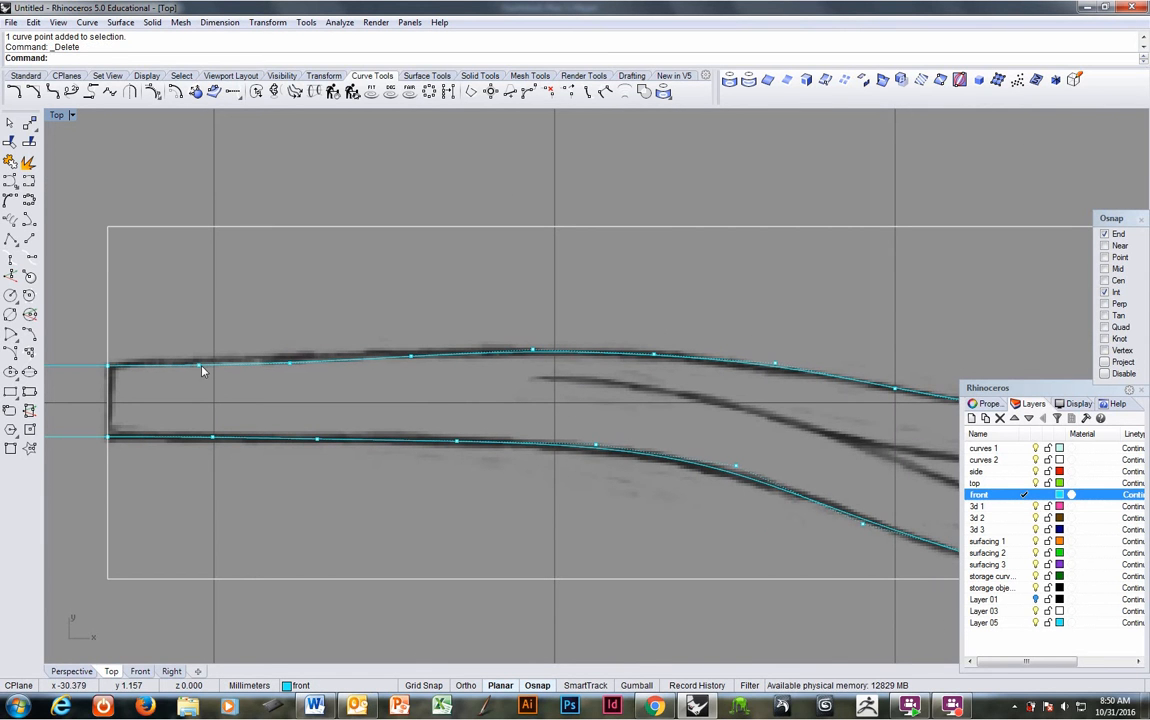
Move the upper curve's first control point after the square end up about 0.135 mm onto the drawn edge.
click(200, 367)
key(Return)
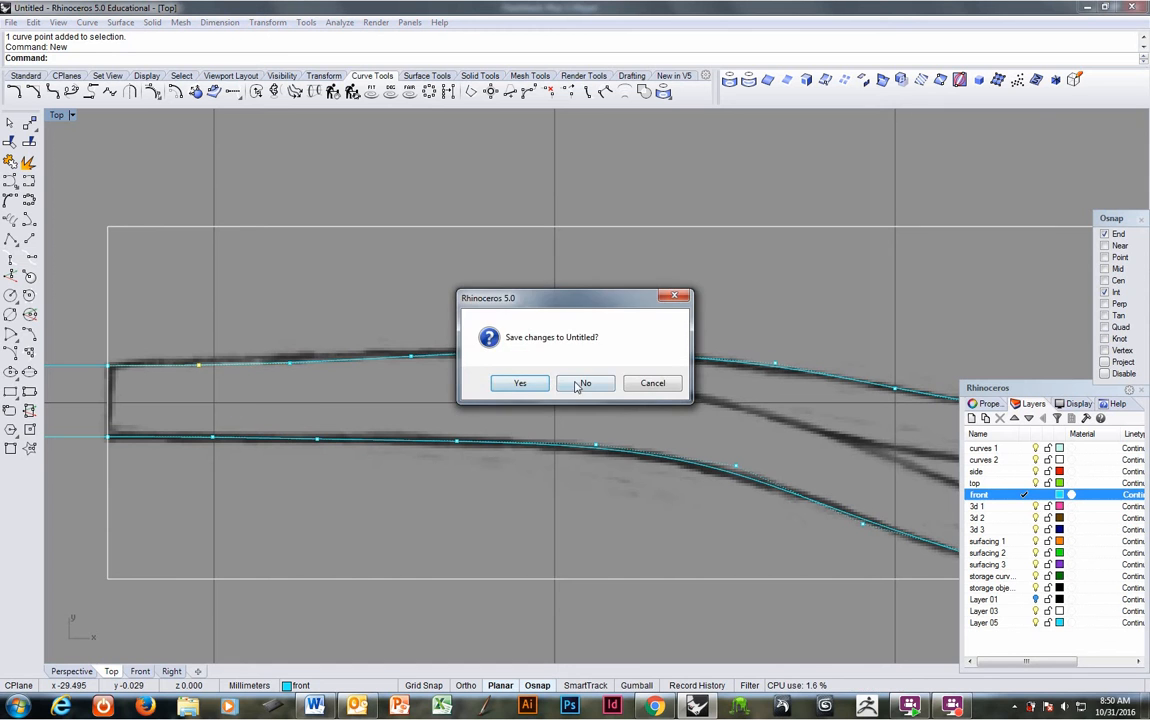
click(663, 384)
text(m)
key(Return)
click(257, 413)
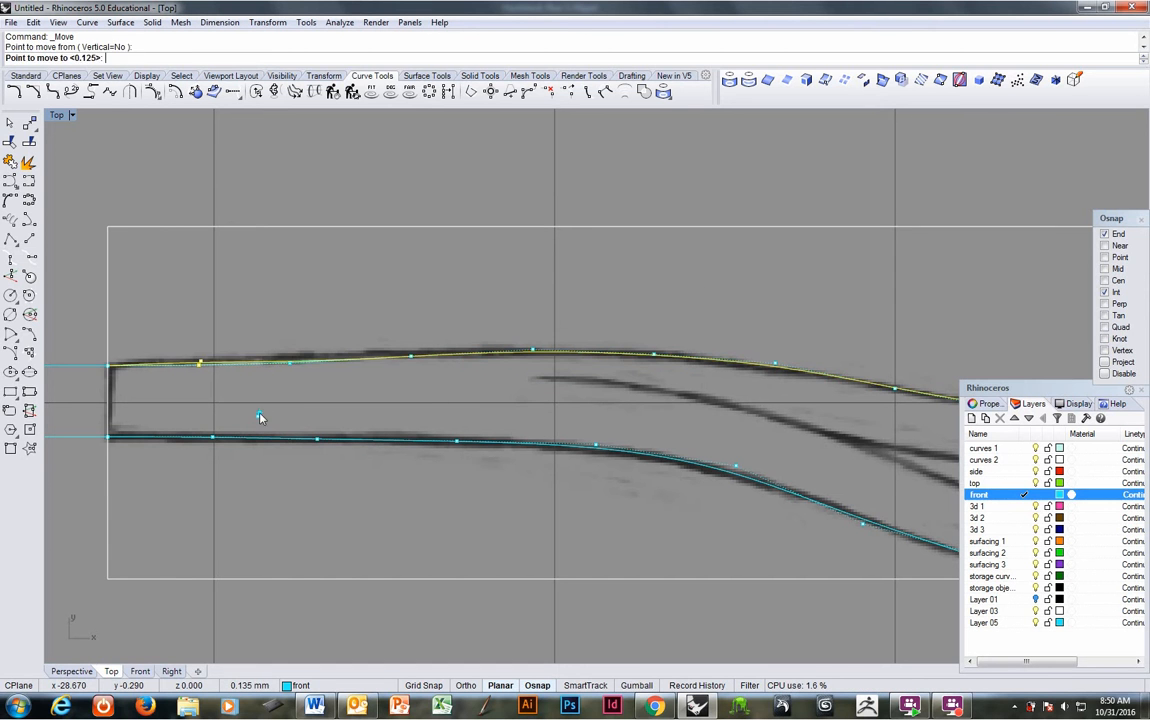
click(259, 410)
Move the upper curve's next two control points up onto the drawn edge, by about 0.23 mm and 0.09 mm.
click(291, 365)
text(m)
key(Return)
click(311, 393)
click(317, 388)
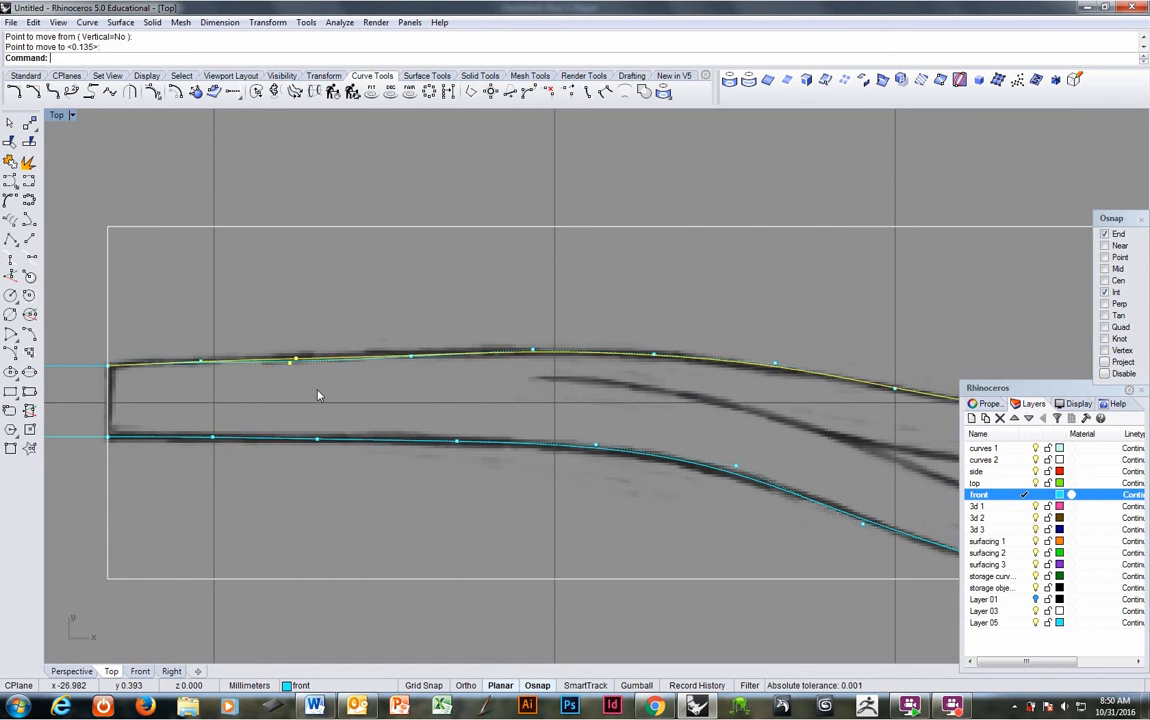
click(413, 357)
text(m)
key(Return)
click(420, 387)
click(422, 385)
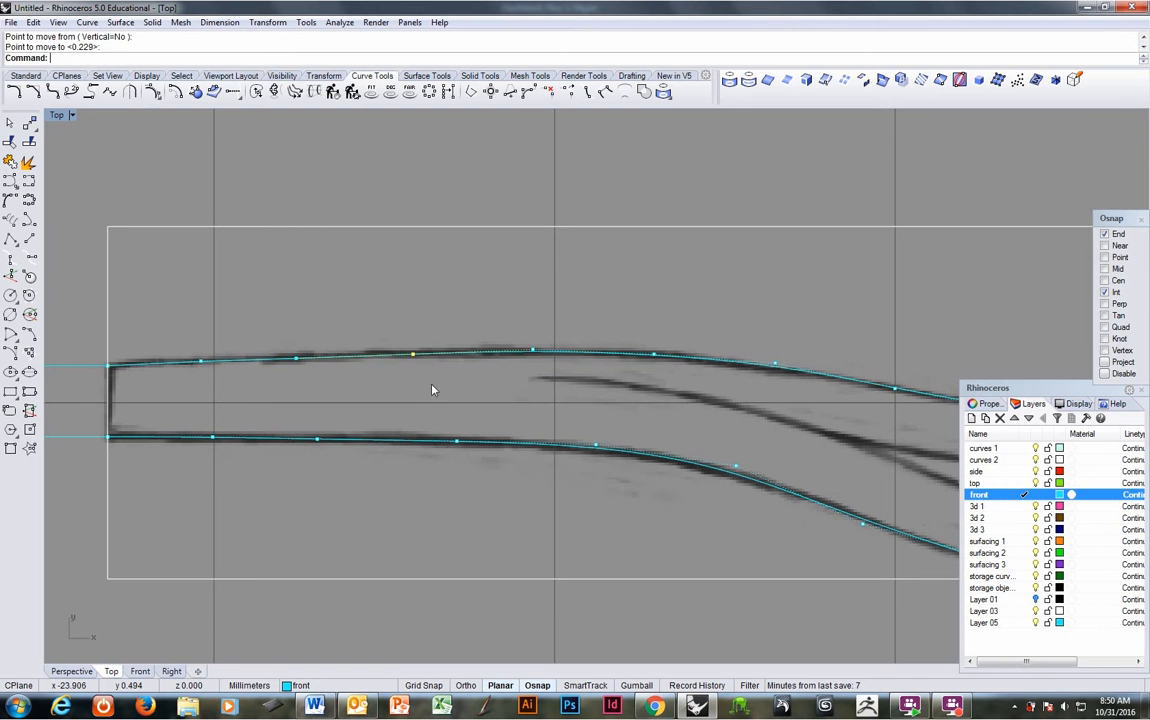
Move the control point at the upper curve's crest by about 0.16 mm to fit the drawn edge.
click(533, 352)
text(m)
key(Return)
click(534, 350)
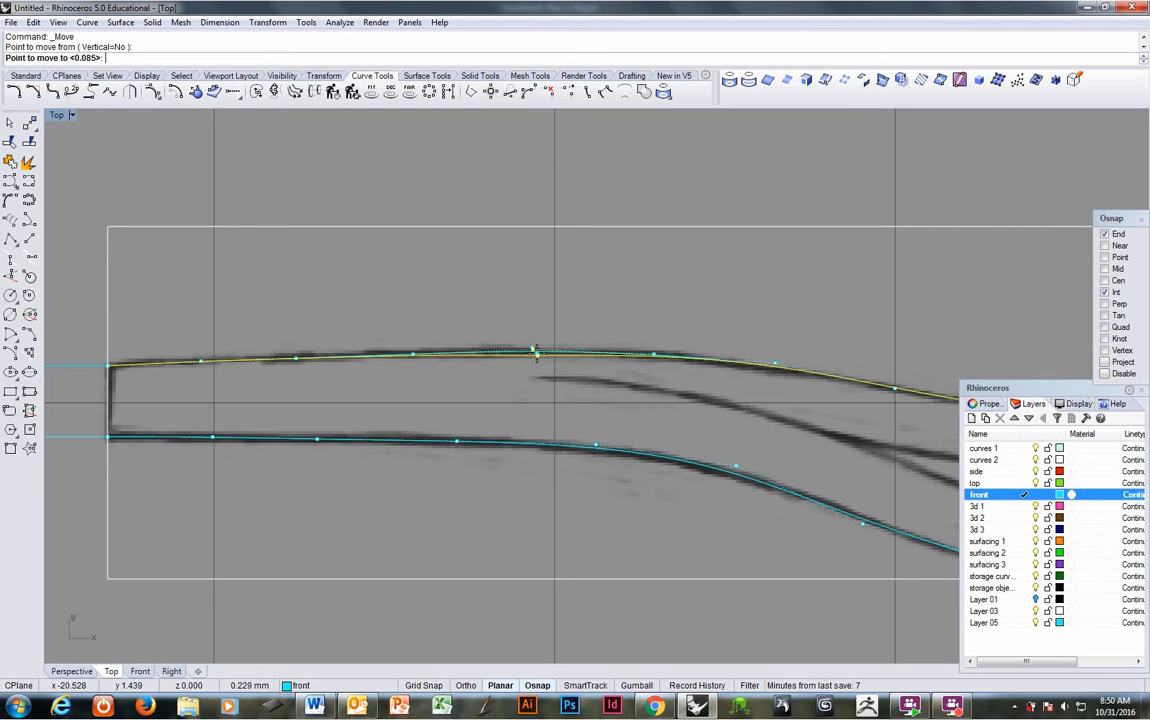
click(536, 349)
Move the upper curve's control point just inside the gem outline about 0.24 mm, and delete the point before its end.
scroll(548, 323, down, 2)
scroll(537, 352, up, 2)
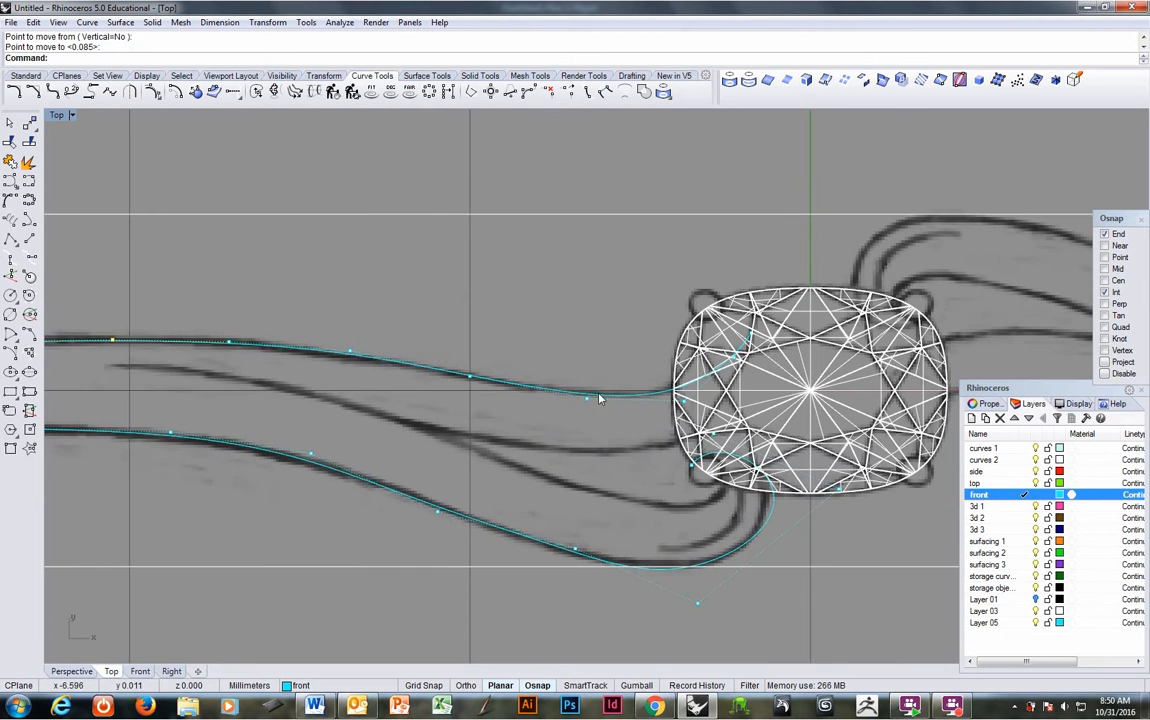
scroll(695, 397, up, 2)
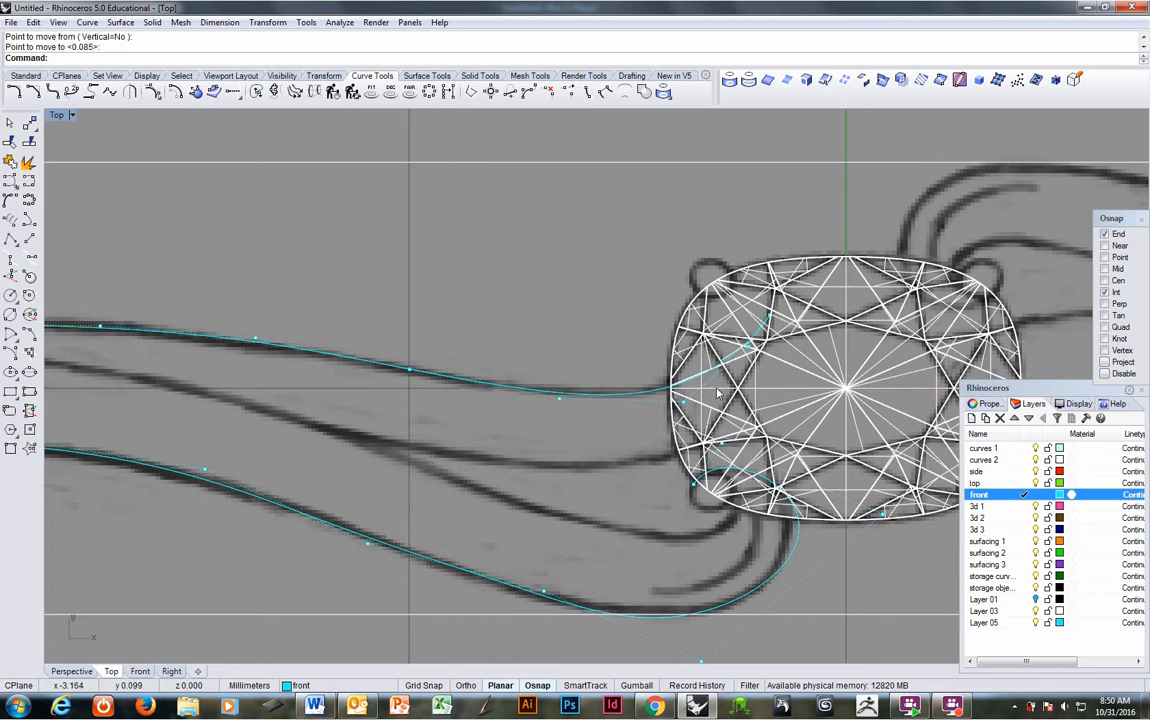
click(684, 403)
text(m)
key(Return)
click(616, 431)
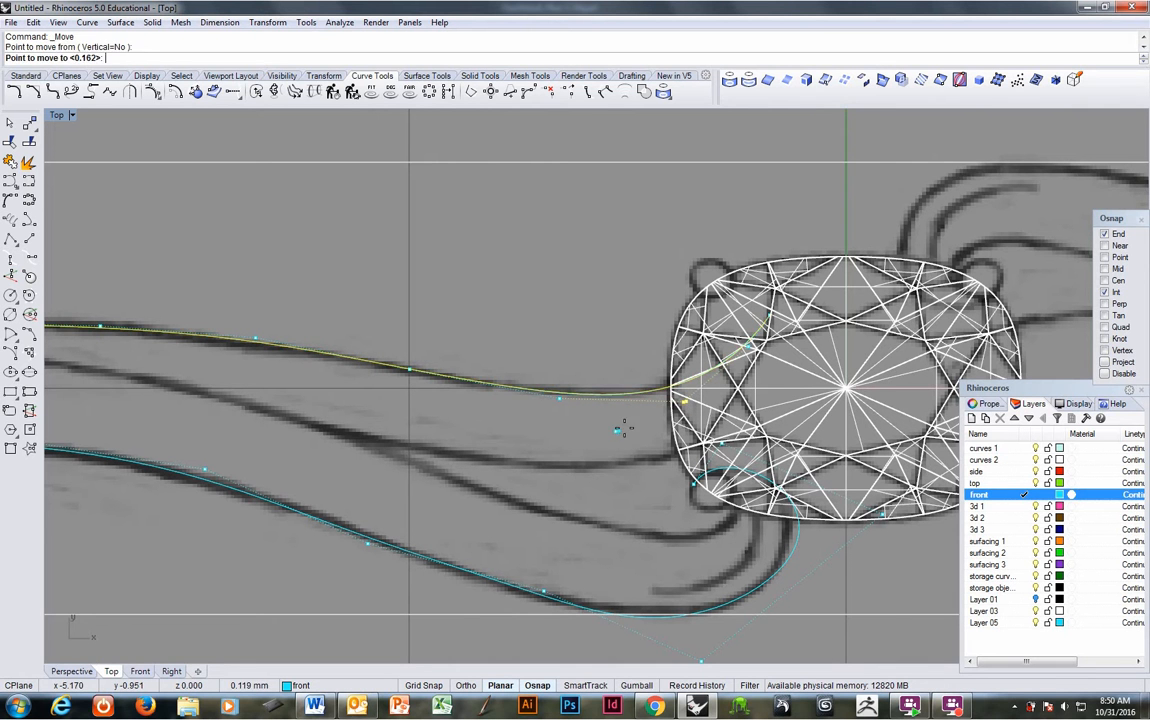
click(623, 428)
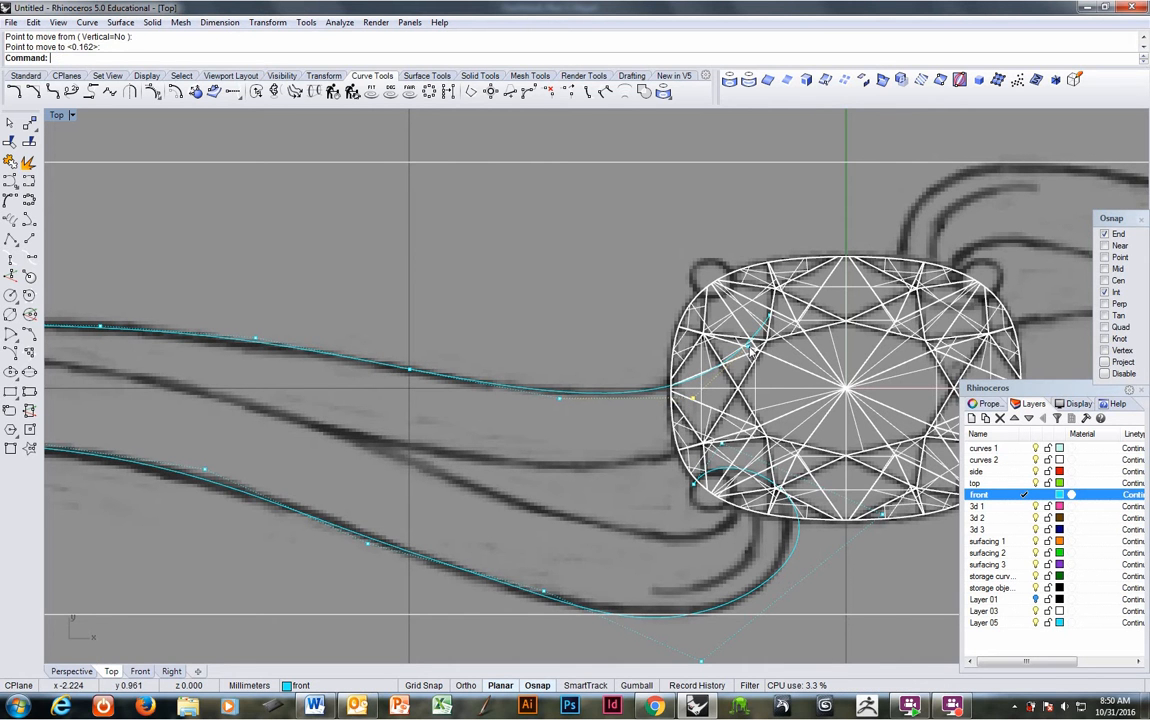
click(750, 348)
key(Delete)
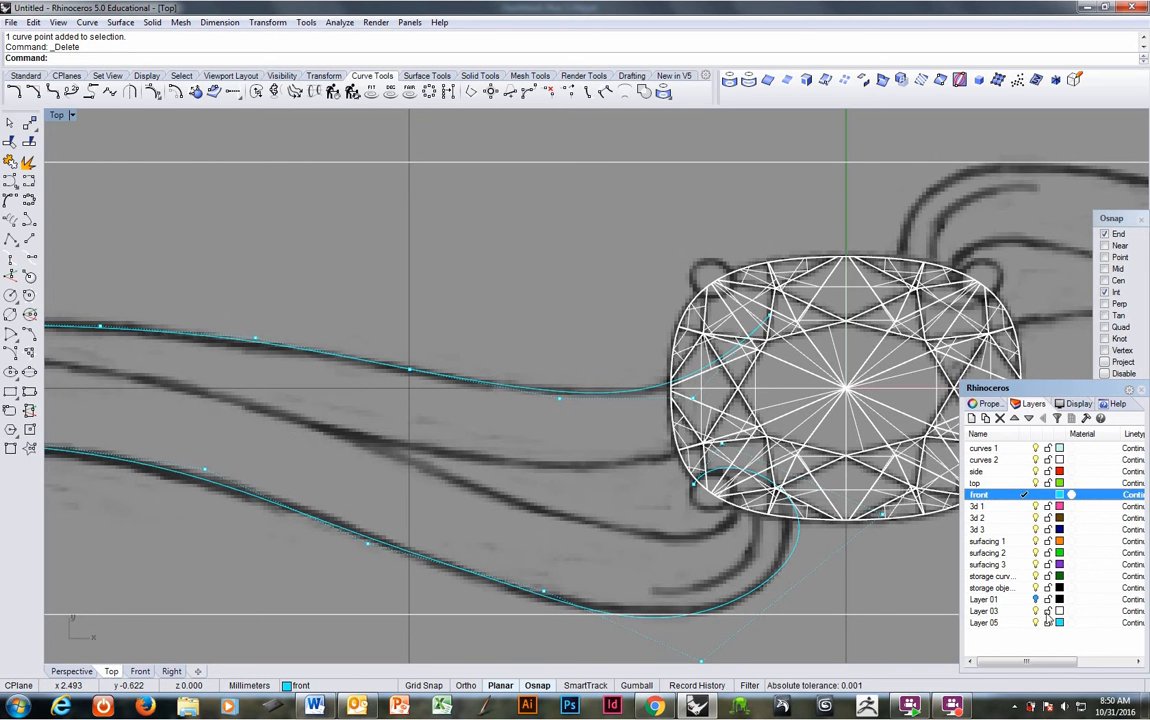
Hide Layer 03 with the gem, and move the upper curve's end point slightly down and back toward the band.
click(1036, 611)
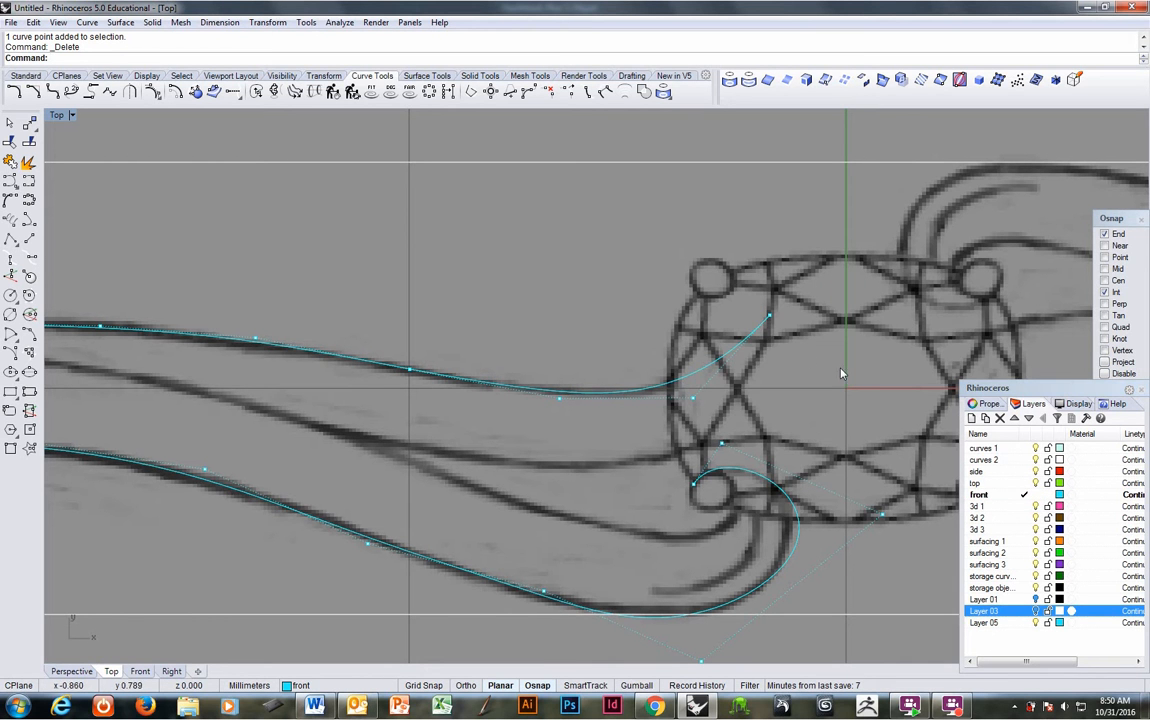
click(769, 315)
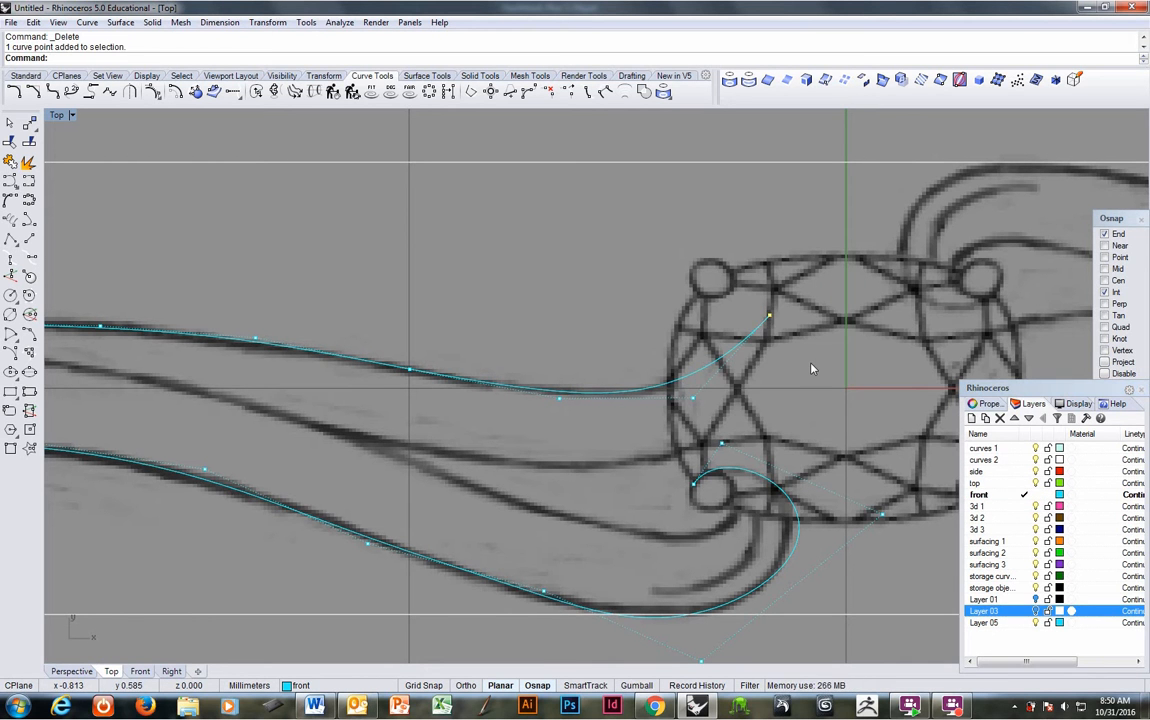
right_click(790, 366)
click(789, 364)
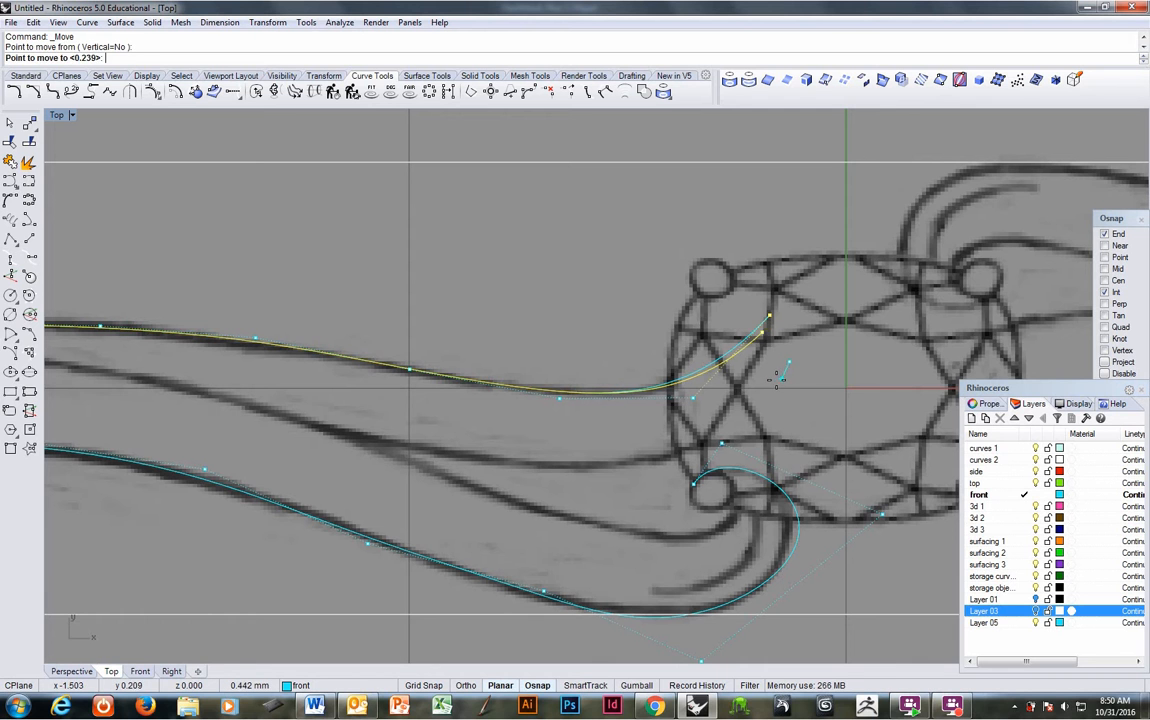
click(775, 380)
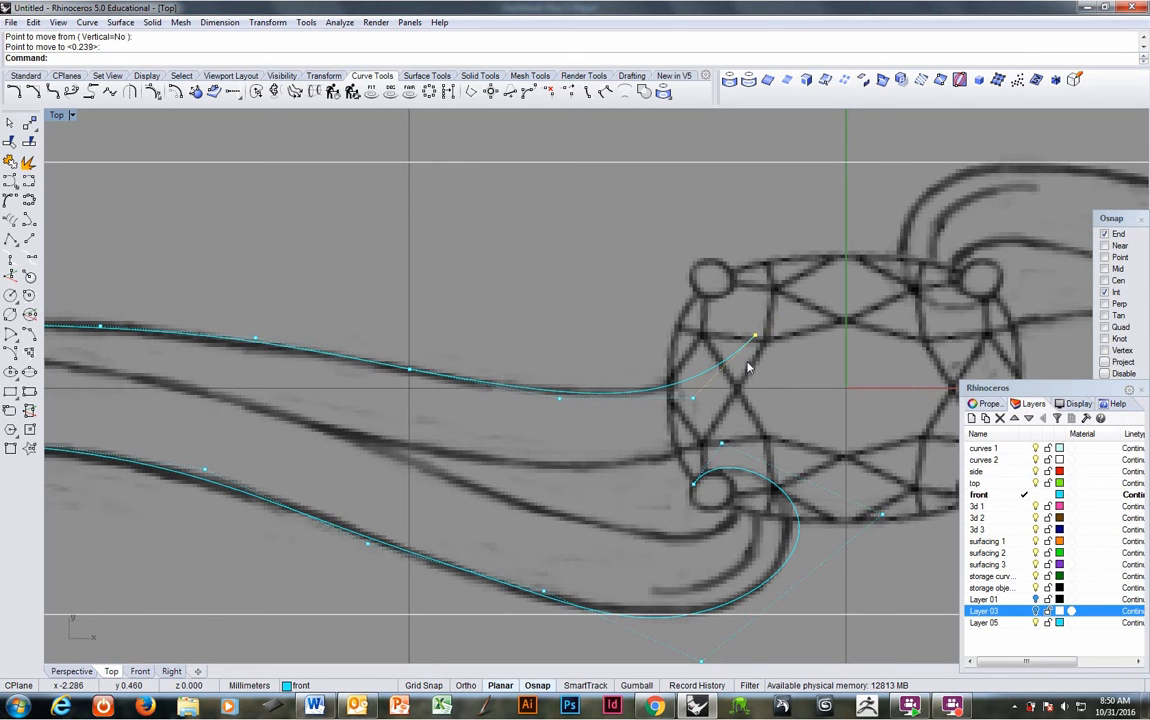
Move the upper curve's end point about 0.53 mm back toward the band, and nudge the adjacent control point up about 0.07 mm.
right_click(748, 368)
click(748, 368)
click(728, 381)
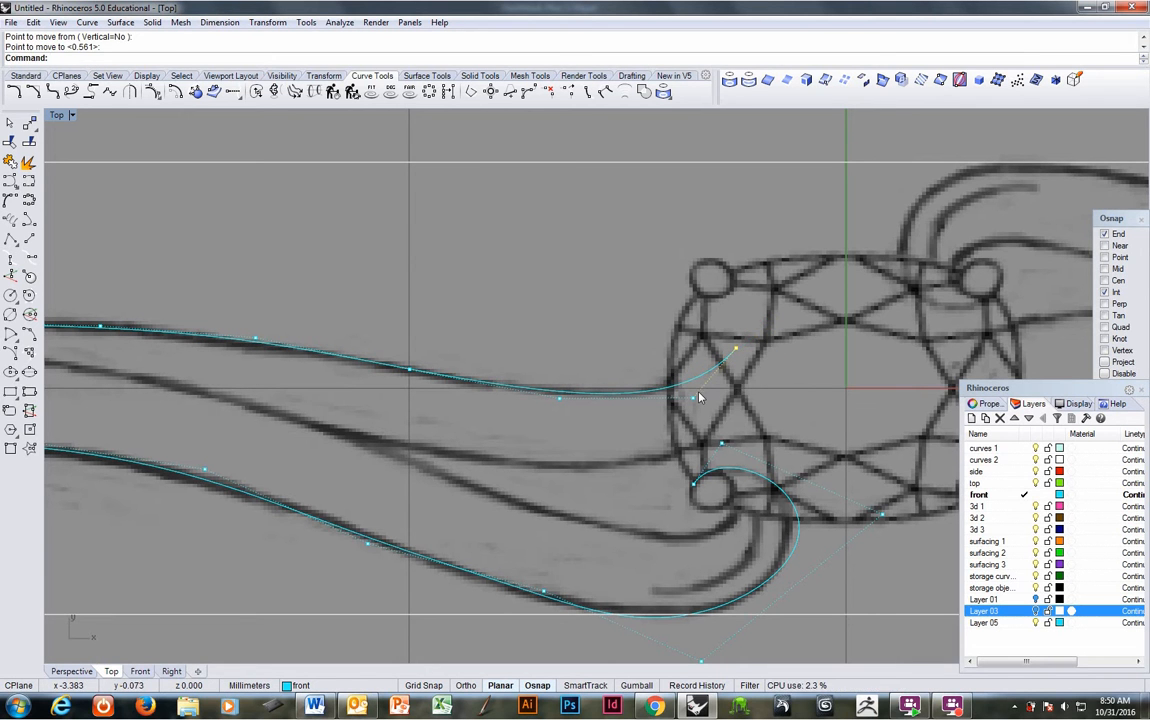
click(693, 397)
right_click(693, 397)
click(693, 397)
click(696, 394)
Move the lower curve's control point where the band begins to bend down by about 0.09 mm to fit the drawn edge.
scroll(699, 380, down, 6)
scroll(480, 410, down, 3)
scroll(391, 389, up, 4)
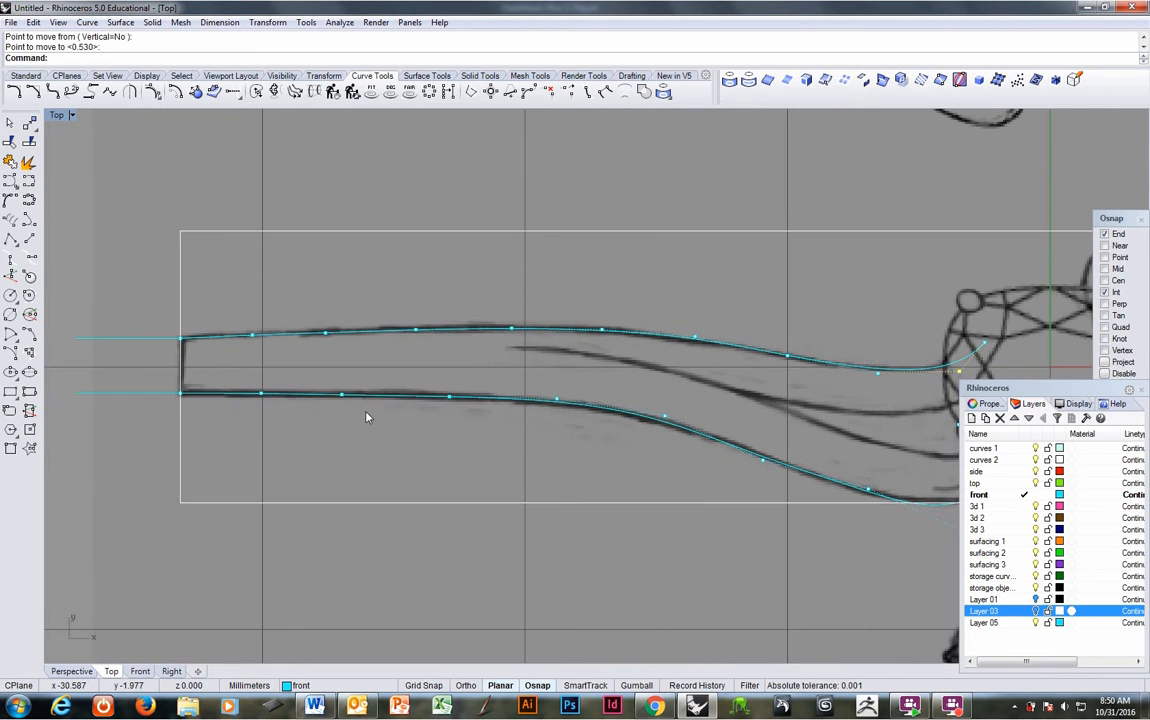
right_drag(552, 407, 402, 420)
click(402, 418)
right_click(403, 434)
click(403, 443)
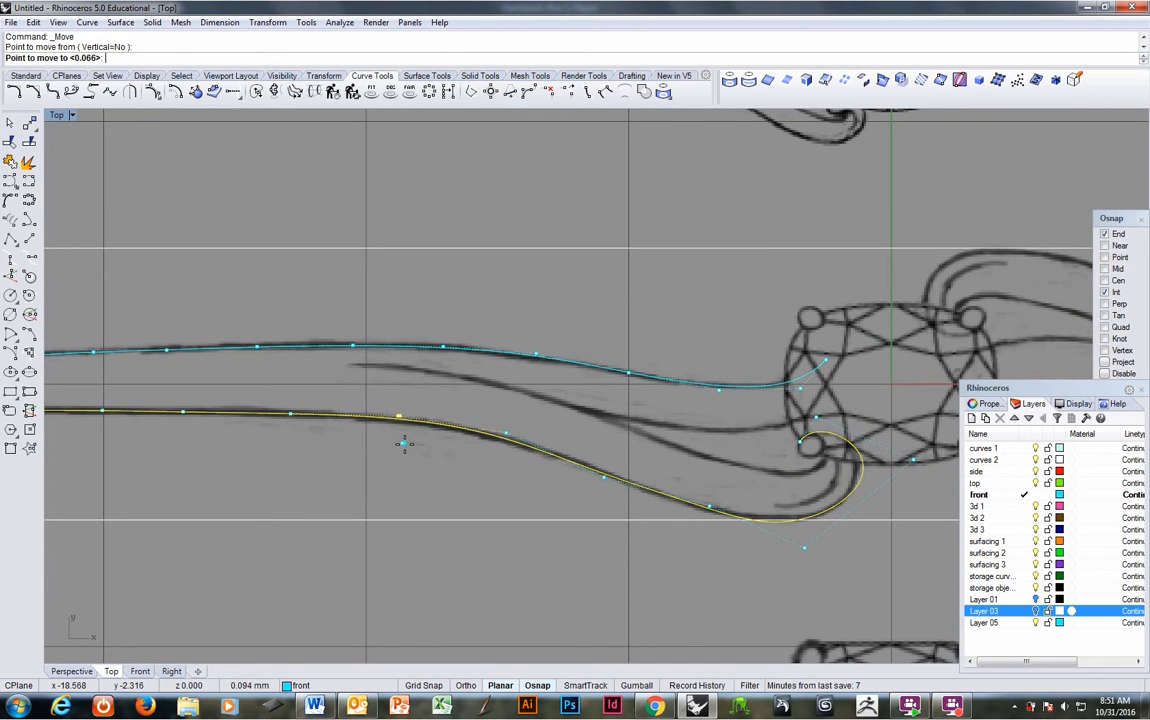
click(404, 443)
Move the lower curve's next control point down about 0.20 mm and back up about 0.17 mm to fit the bend.
click(508, 434)
right_click(502, 452)
click(501, 455)
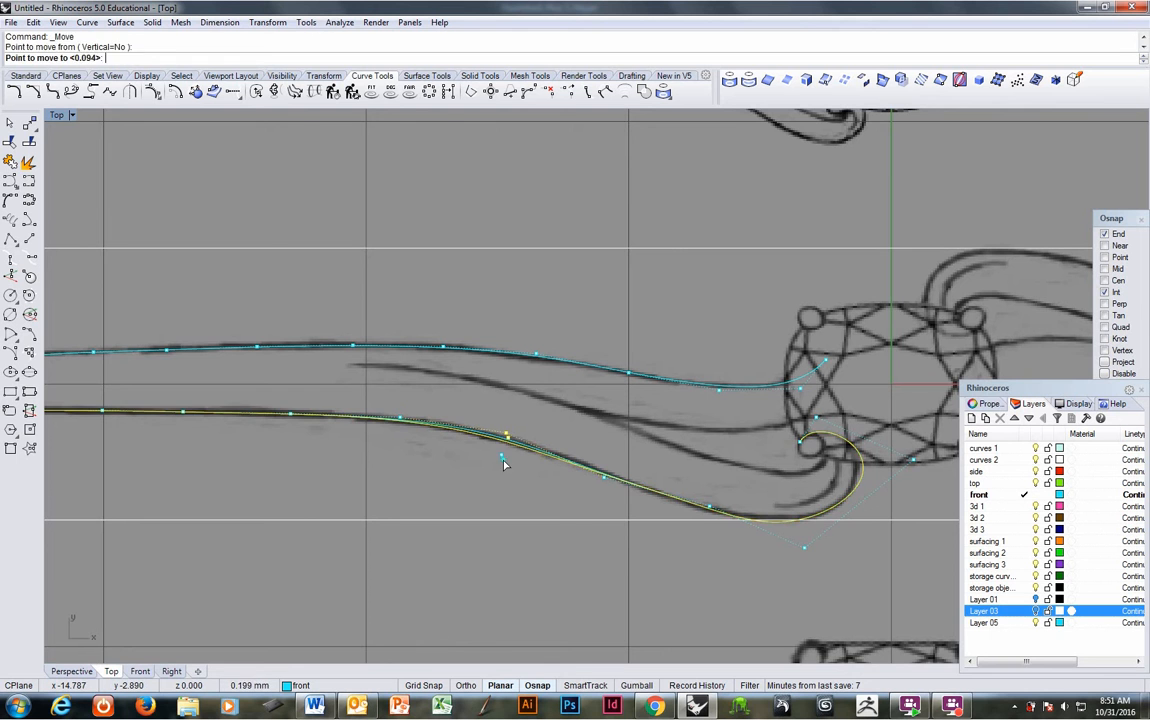
click(502, 460)
right_click(510, 477)
click(506, 478)
click(508, 474)
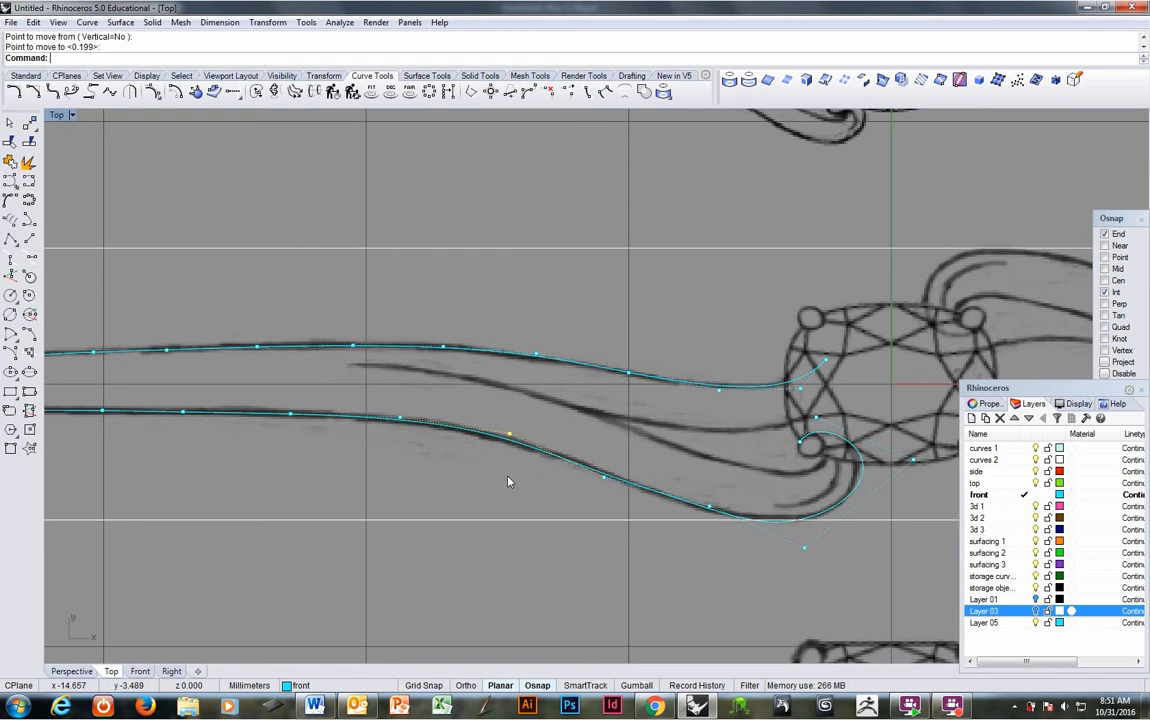
Adjust the lower curve before the hook, moving the control point on the edge about 0.06 mm and the outer one about 0.22 mm.
right_drag(629, 452, 409, 432)
click(490, 488)
right_click(494, 515)
click(495, 521)
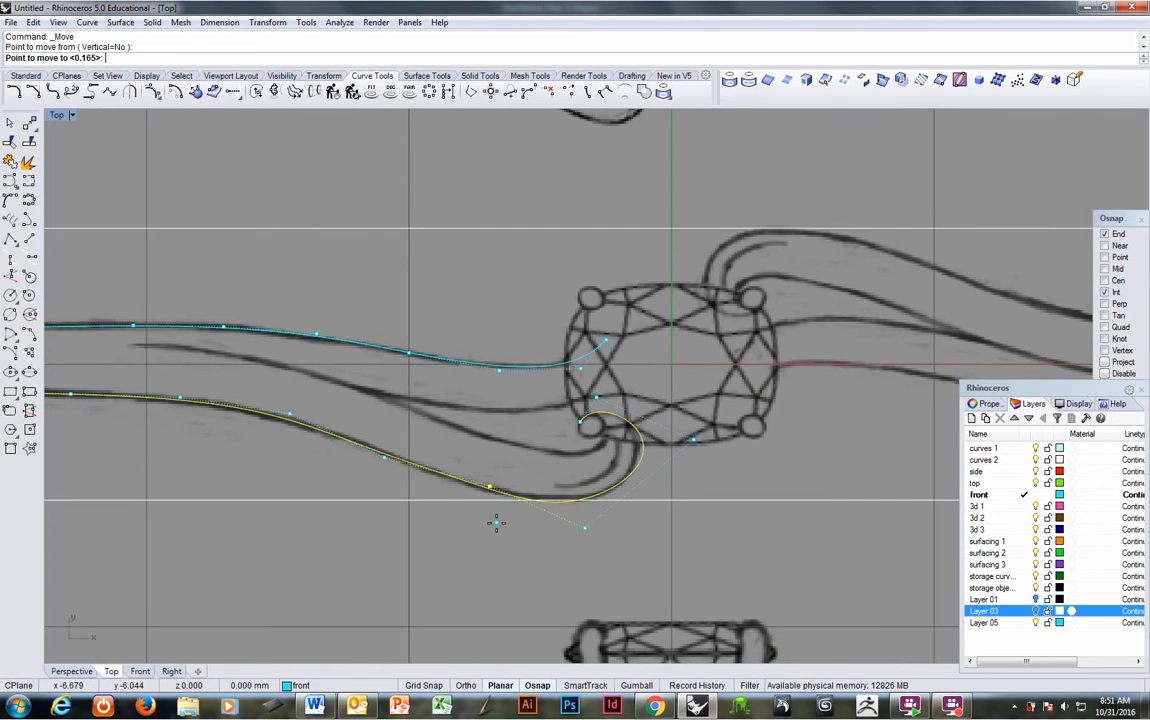
click(498, 522)
right_click(587, 530)
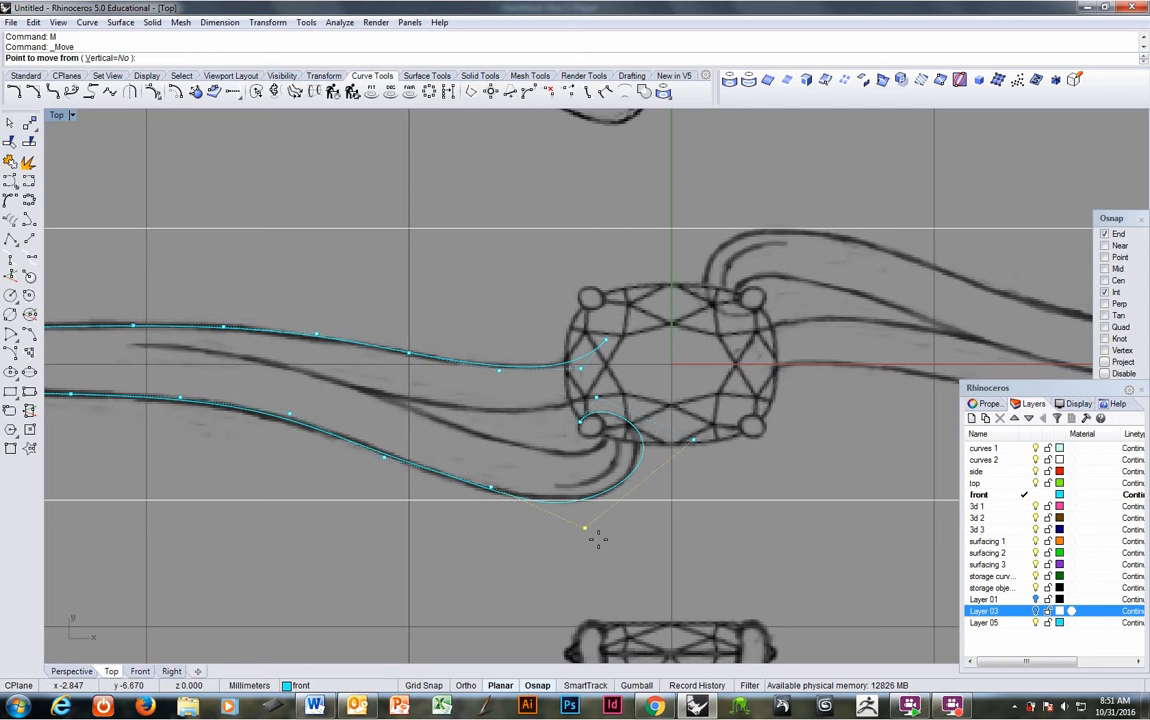
click(590, 527)
click(594, 533)
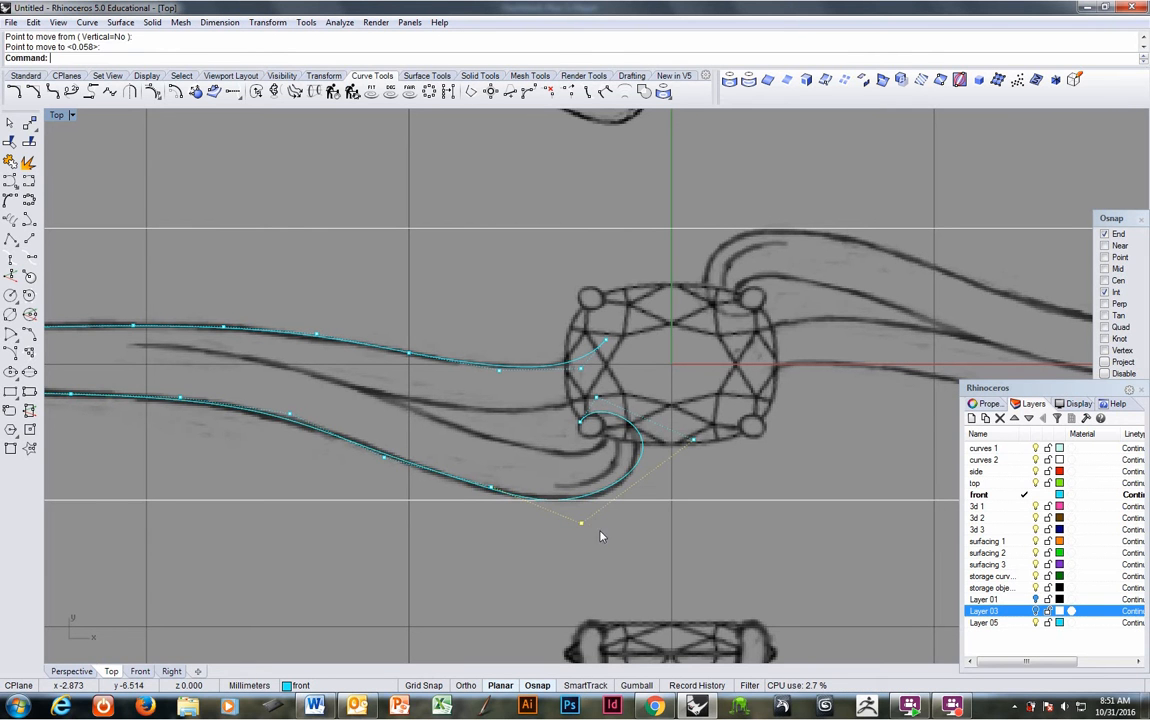
Reshape the hook around the prong by moving its outer control point about 1.03 mm and the point before the end about 0.76 mm.
right_click(691, 442)
click(692, 441)
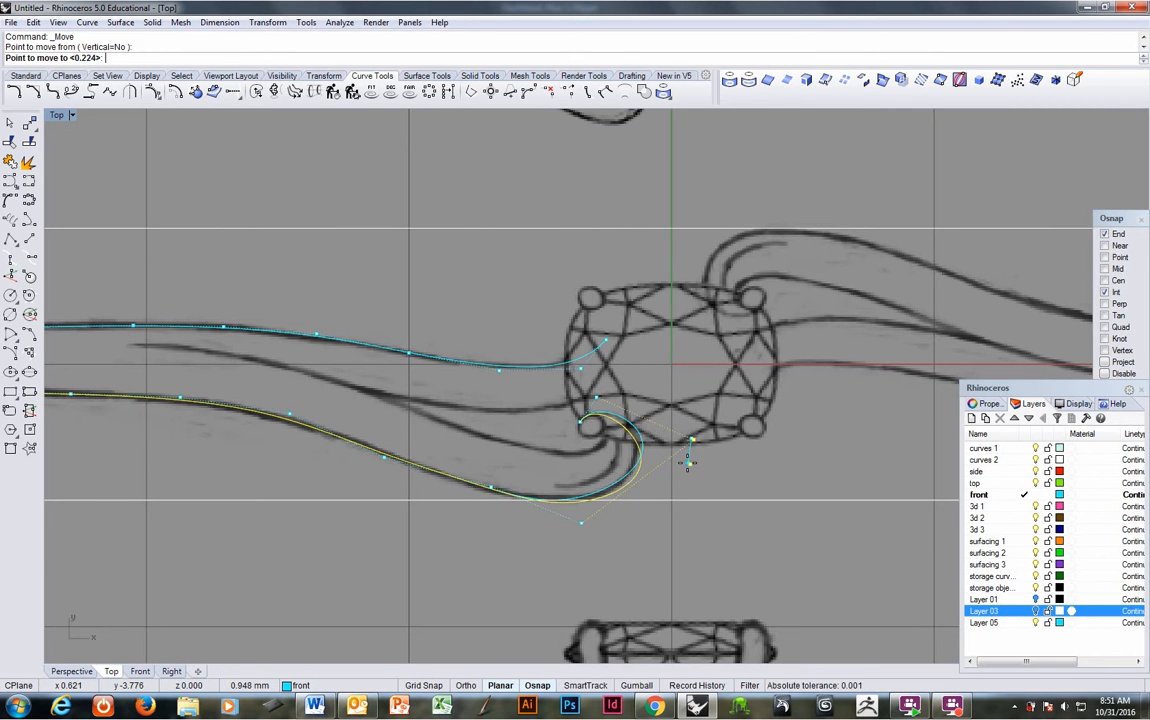
click(677, 461)
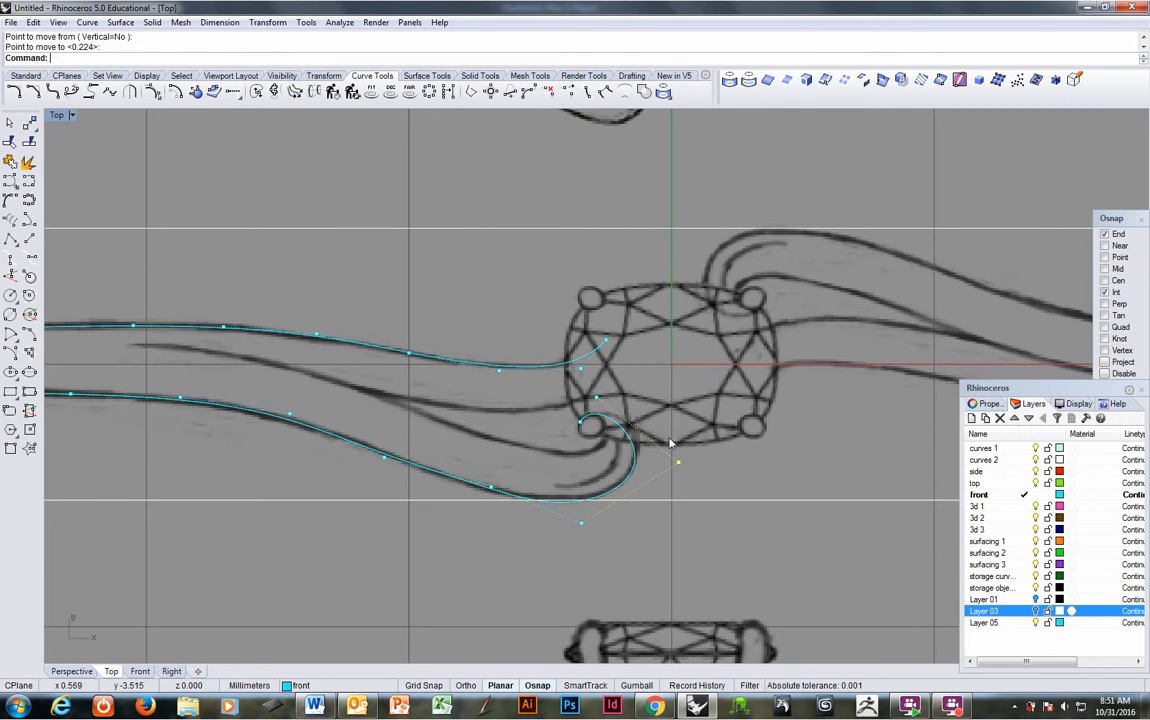
click(594, 399)
right_click(511, 424)
click(524, 421)
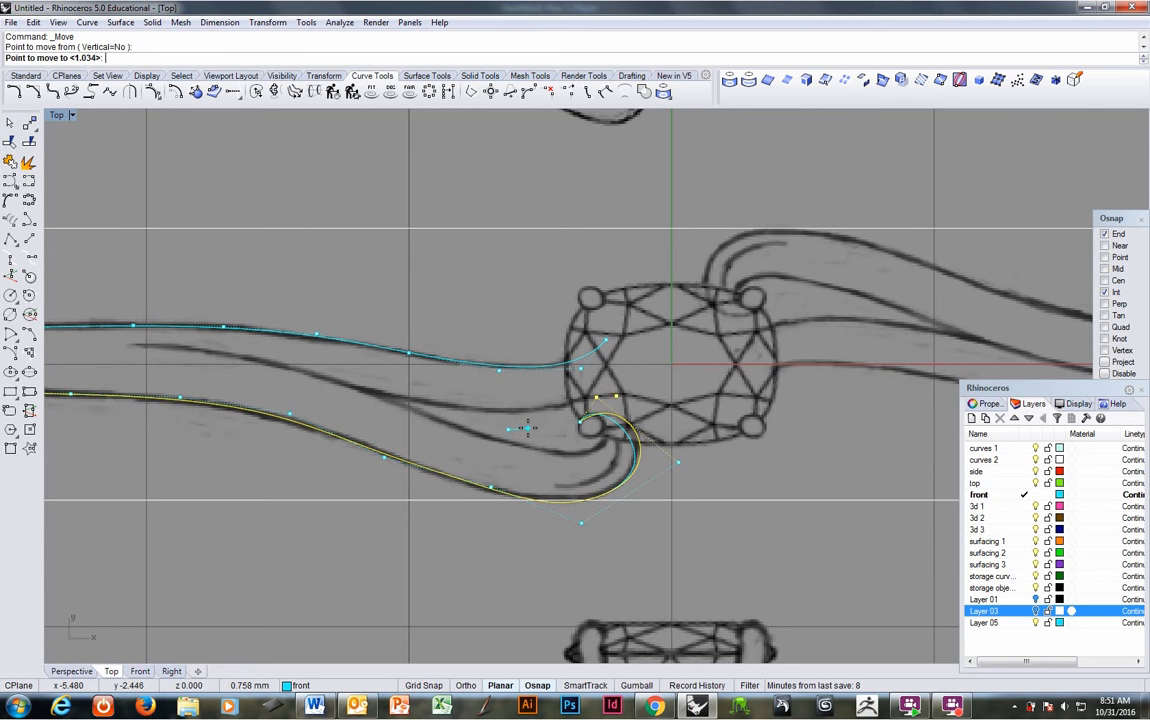
click(527, 428)
Display the curvature graph of the upper and lower band curves with a display scale of 103.
scroll(538, 438, down, 2)
right_drag(544, 441, 760, 442)
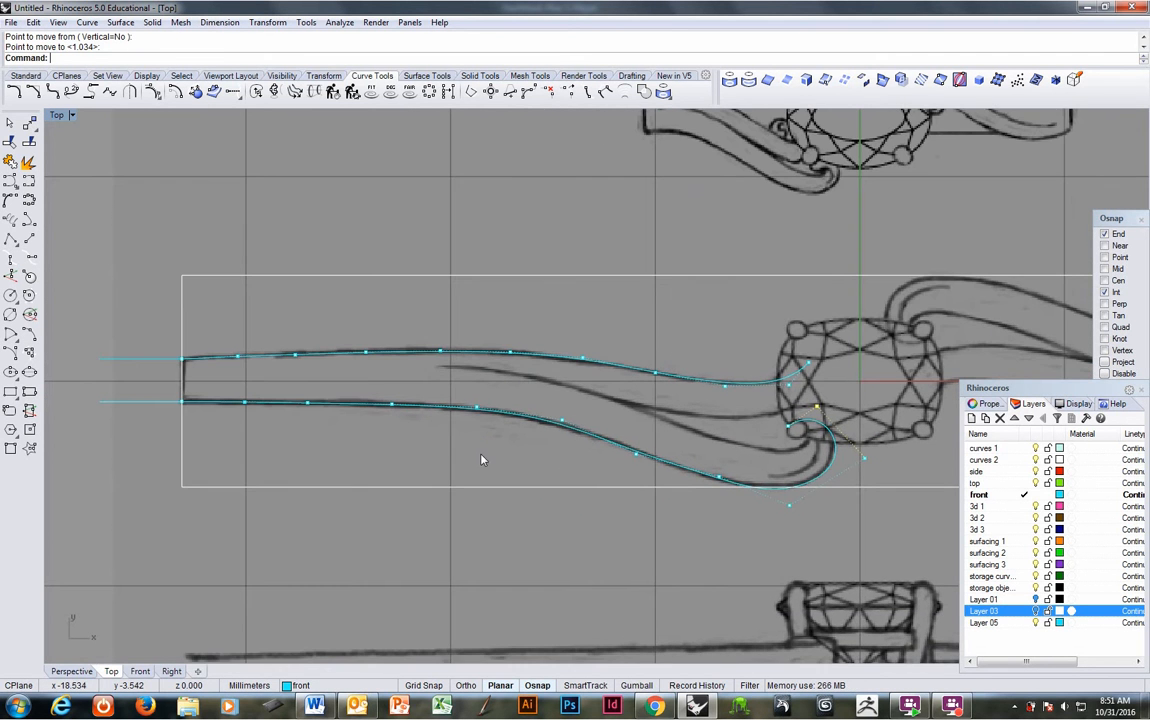
scroll(481, 459, up, 3)
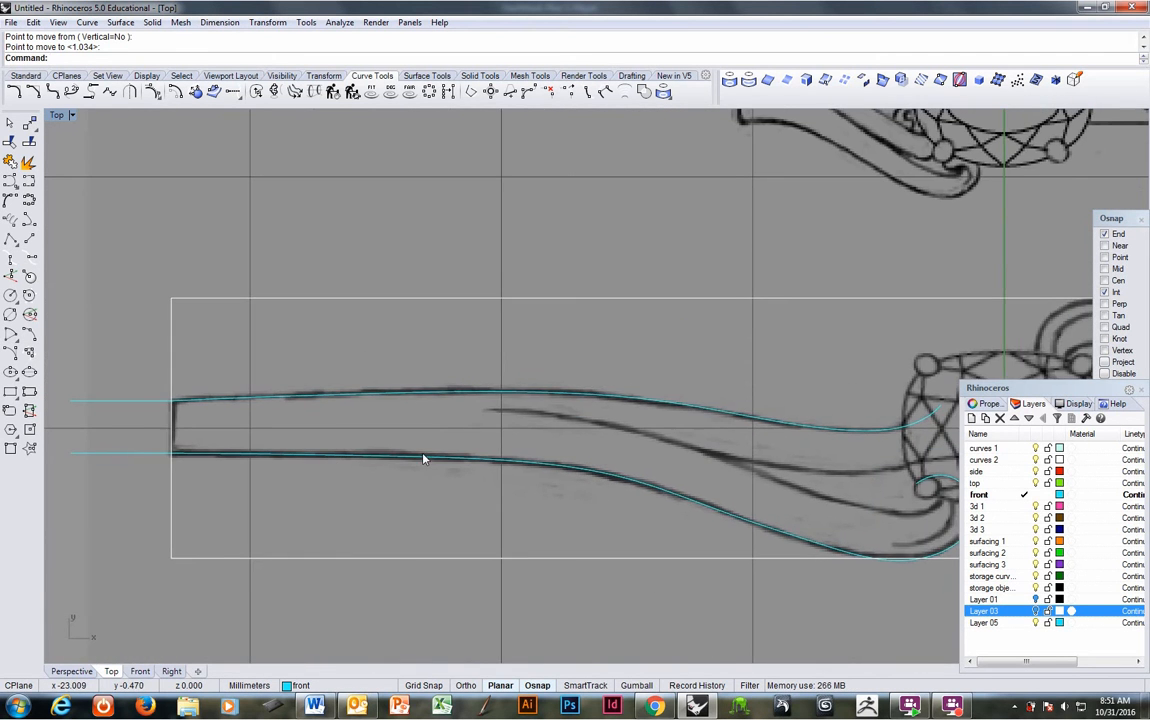
drag(423, 464, 316, 374)
click(333, 24)
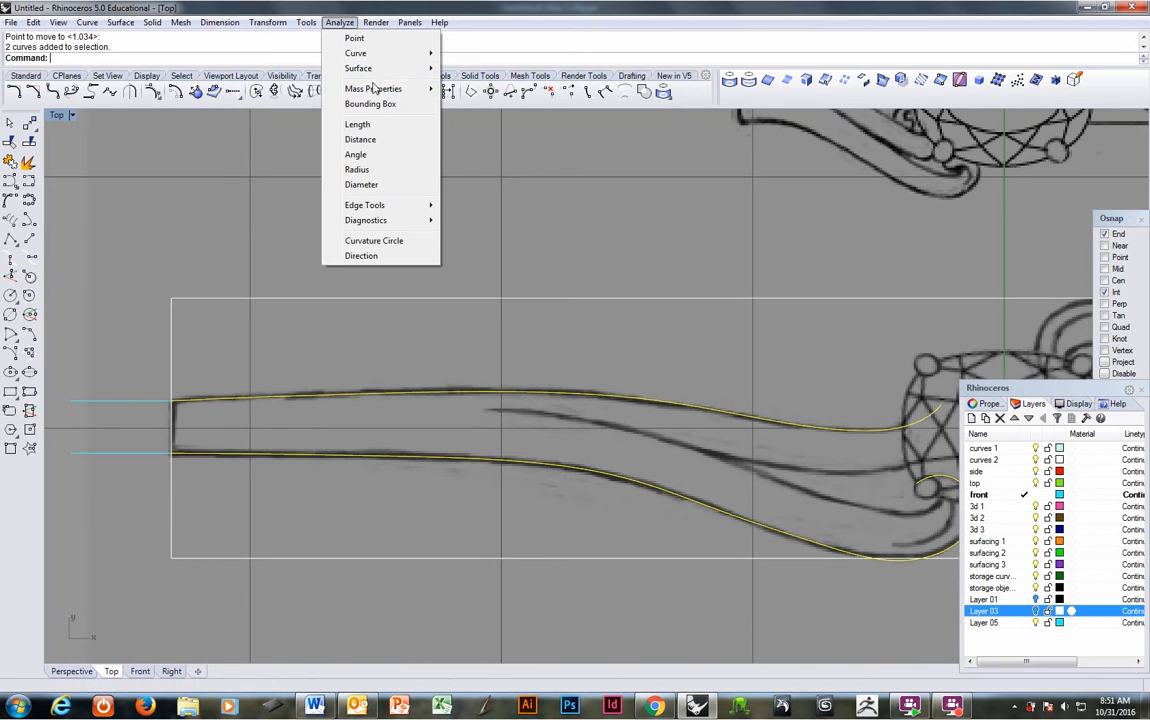
mouse_move(358, 53)
click(490, 46)
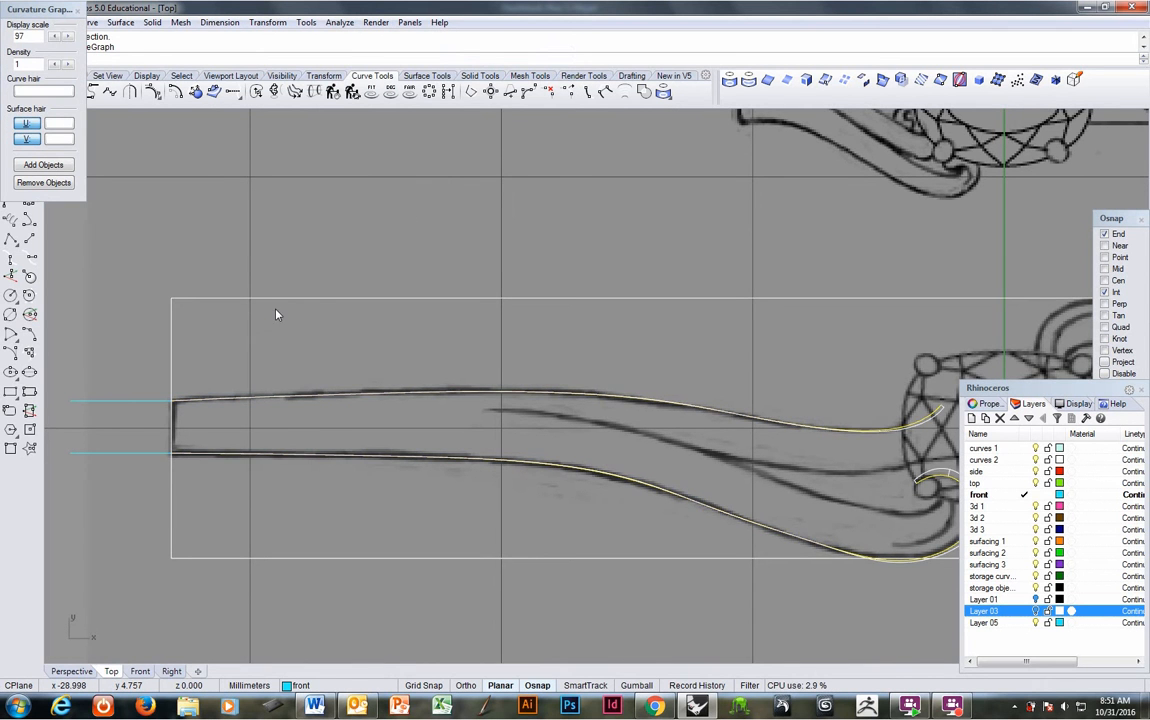
right_drag(277, 315, 327, 293)
click(68, 38)
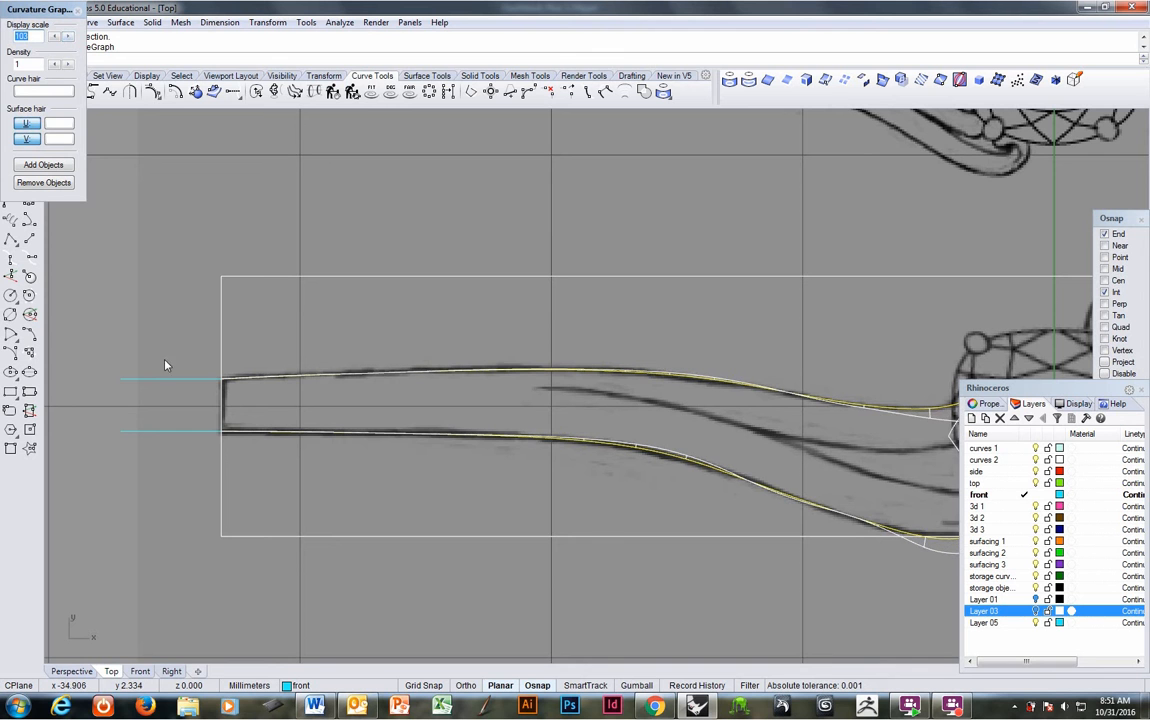
drag(40, 9, 91, 103)
Try to match the upper curve's band end to the adjoining straight guide line.
click(87, 22)
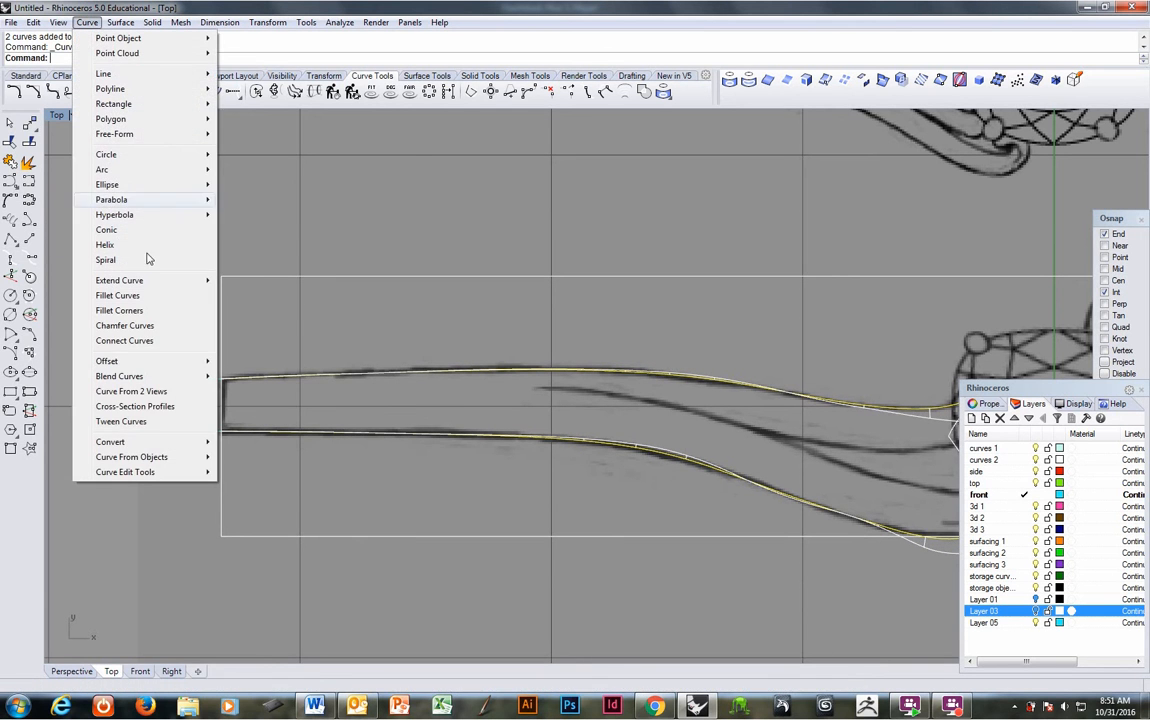
mouse_move(160, 472)
click(240, 472)
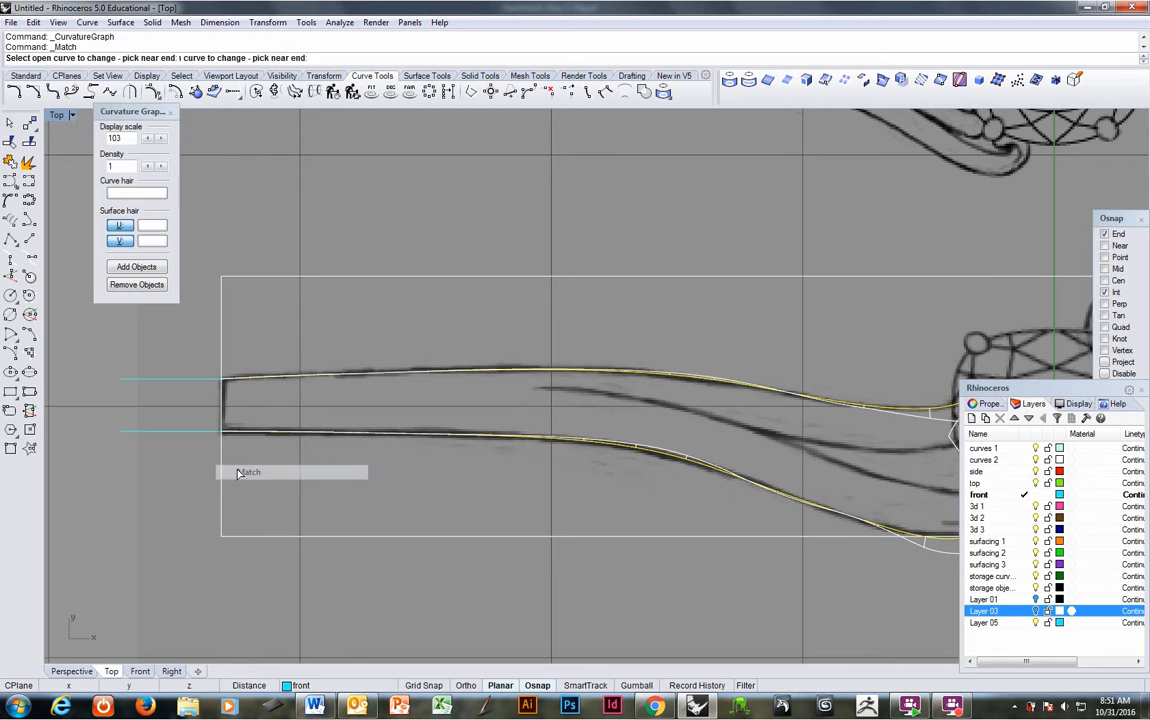
click(251, 383)
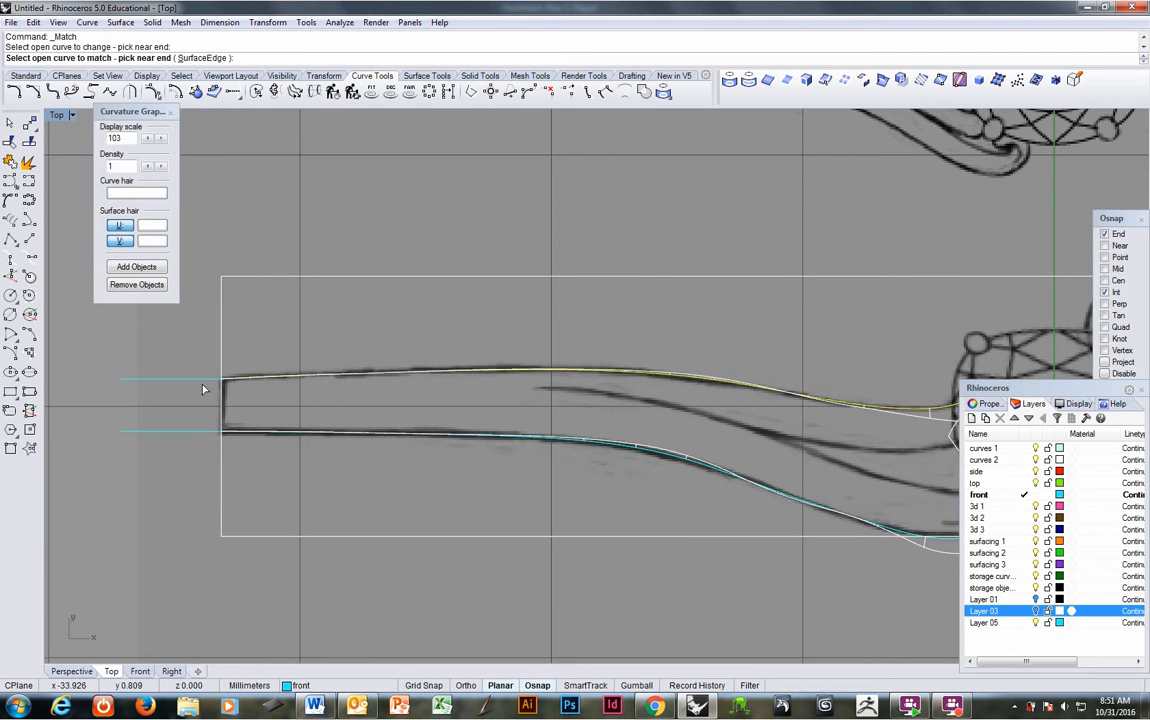
click(206, 384)
click(601, 439)
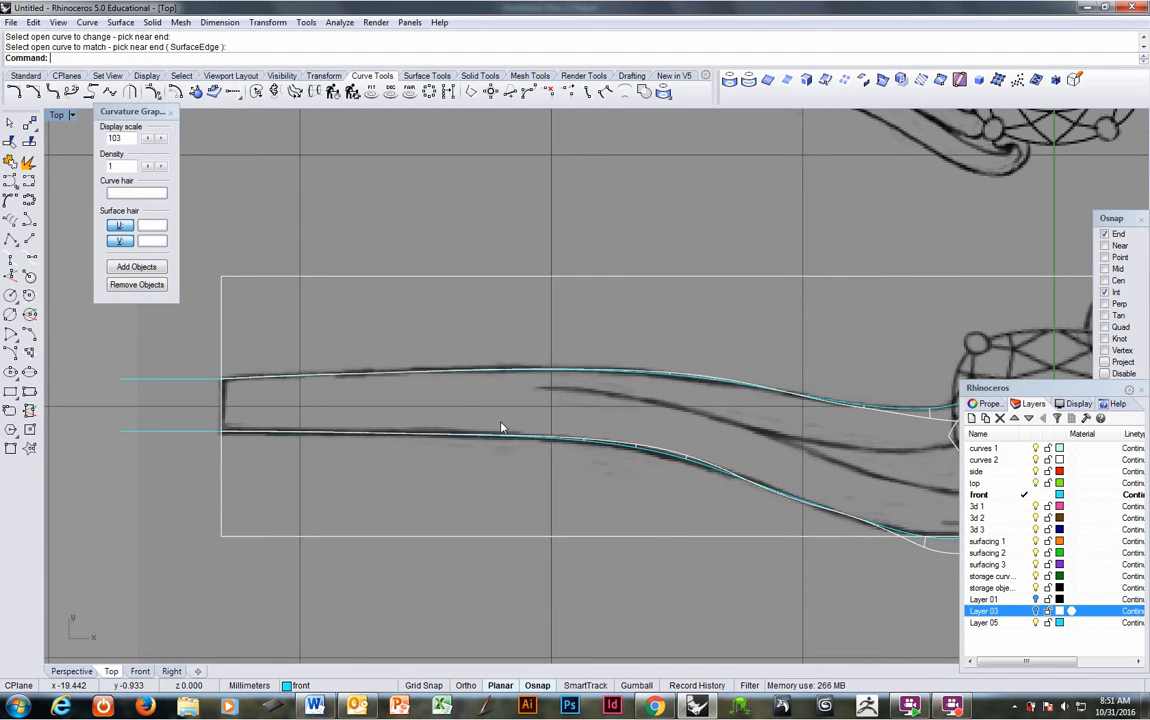
Show the upper curve's control points and move its second point onto the curve's end point, using only the Point object snap.
scroll(345, 380, up, 2)
click(345, 377)
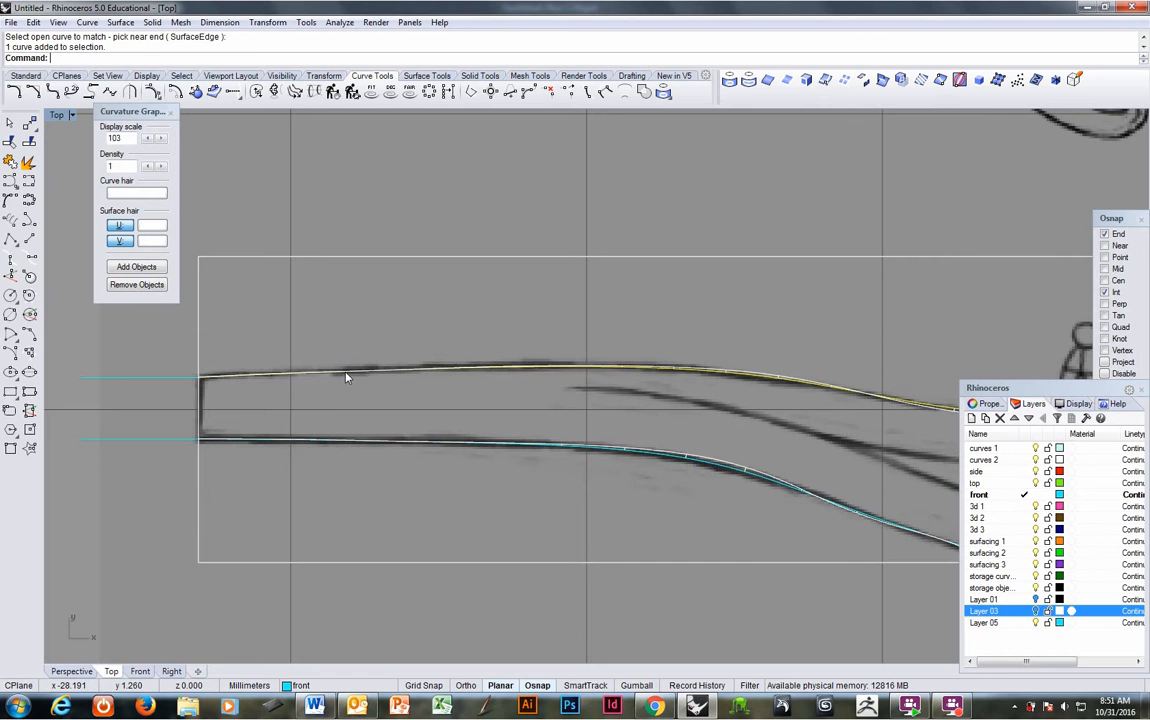
key(F10)
click(279, 374)
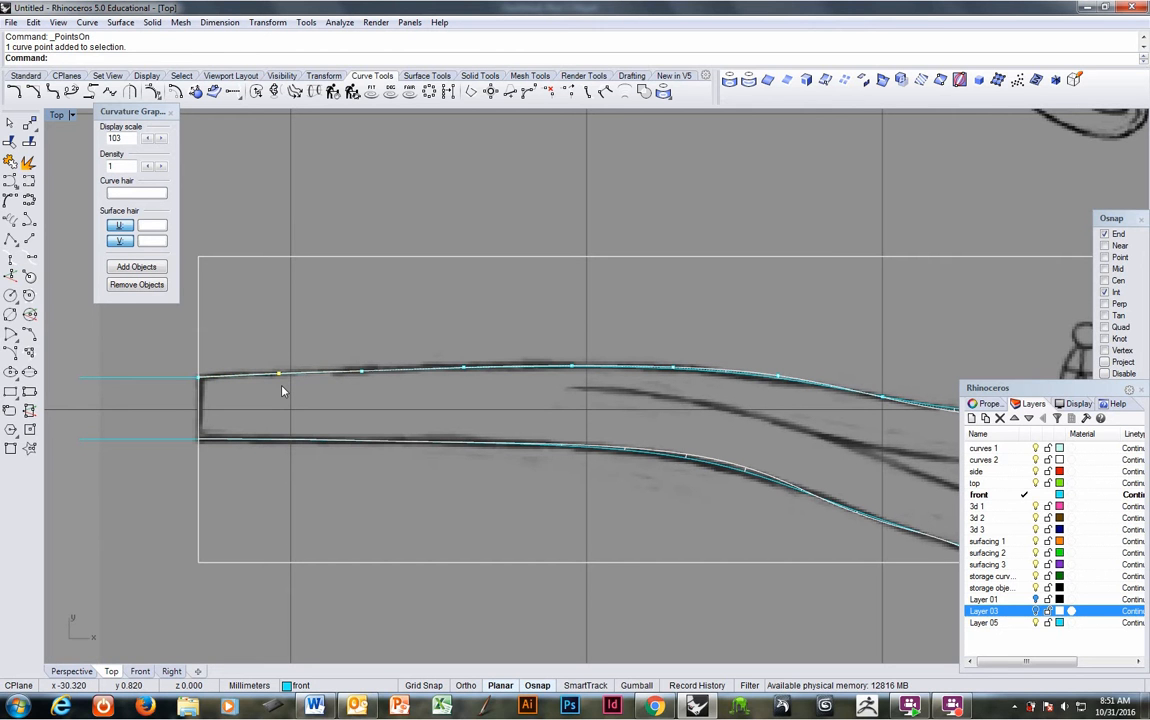
text(m)
key(Return)
right_click(1105, 257)
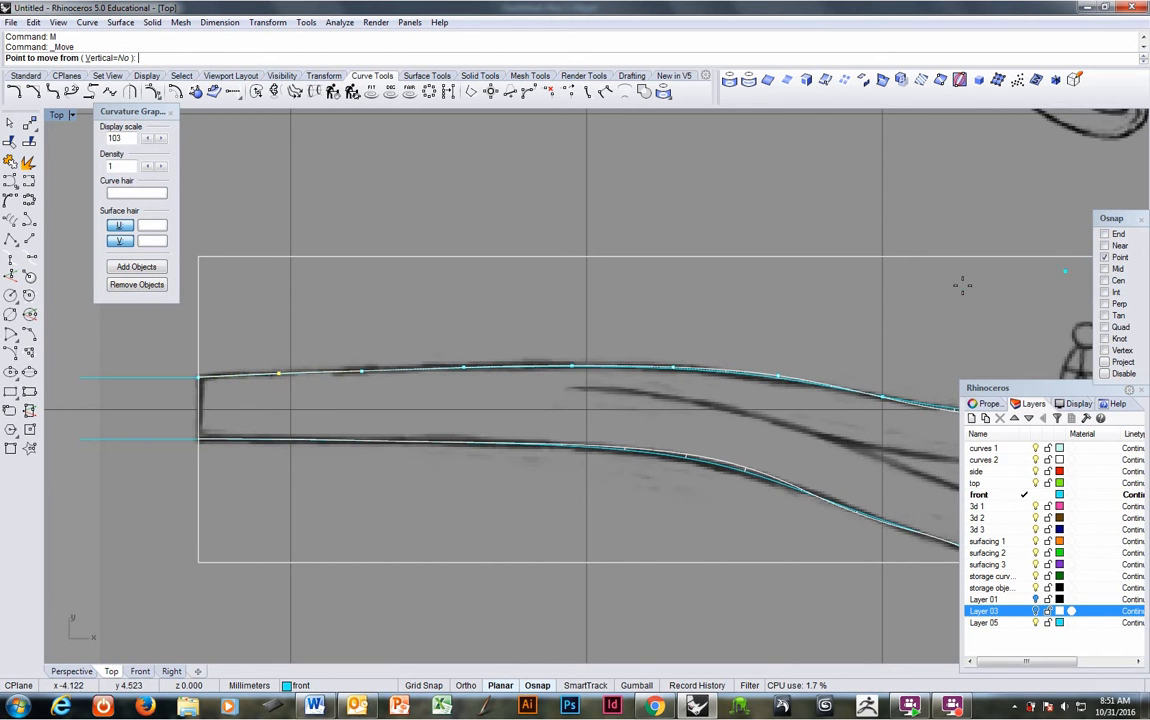
click(279, 373)
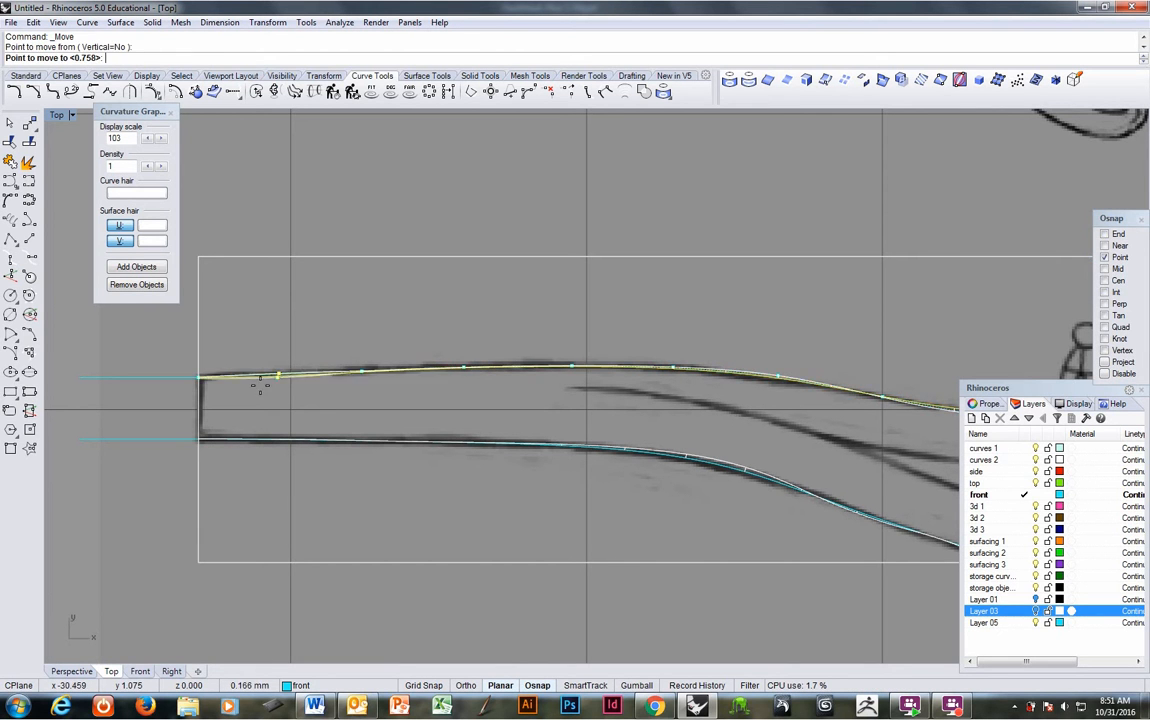
click(199, 378)
Move the upper curve's second control point horizontally about 2.25 mm away from the end point, and back about 0.21 mm.
text(m)
key(Return)
click(229, 398)
shift+click(294, 402)
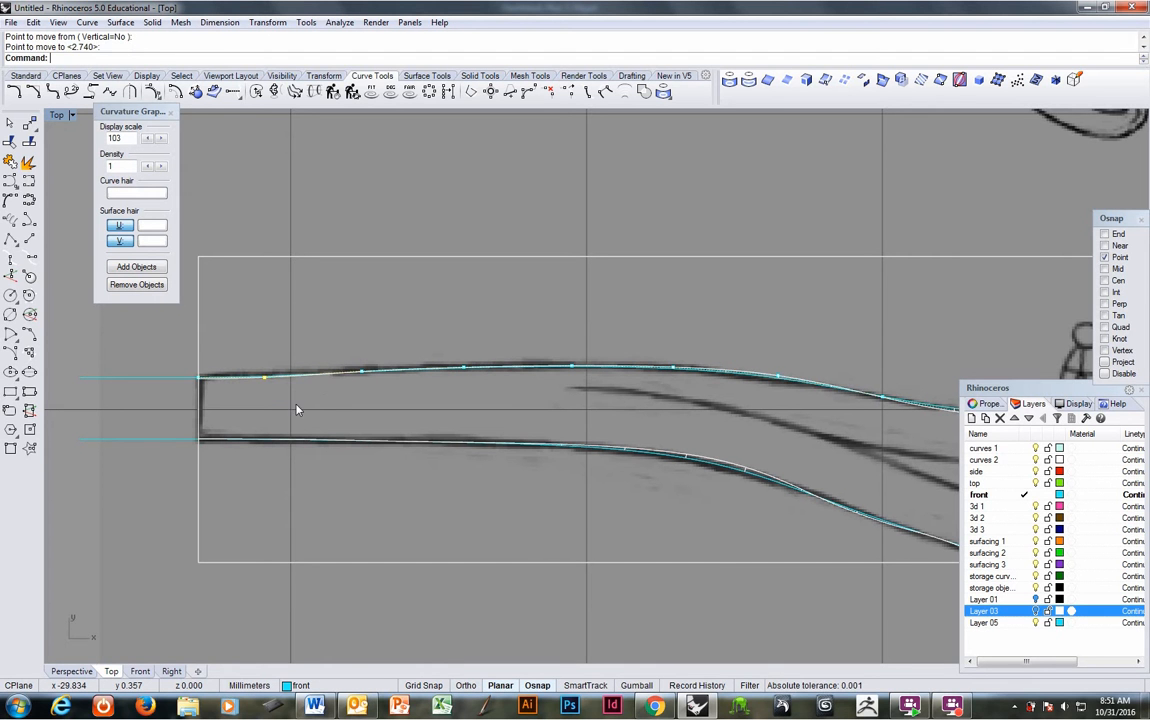
click(316, 404)
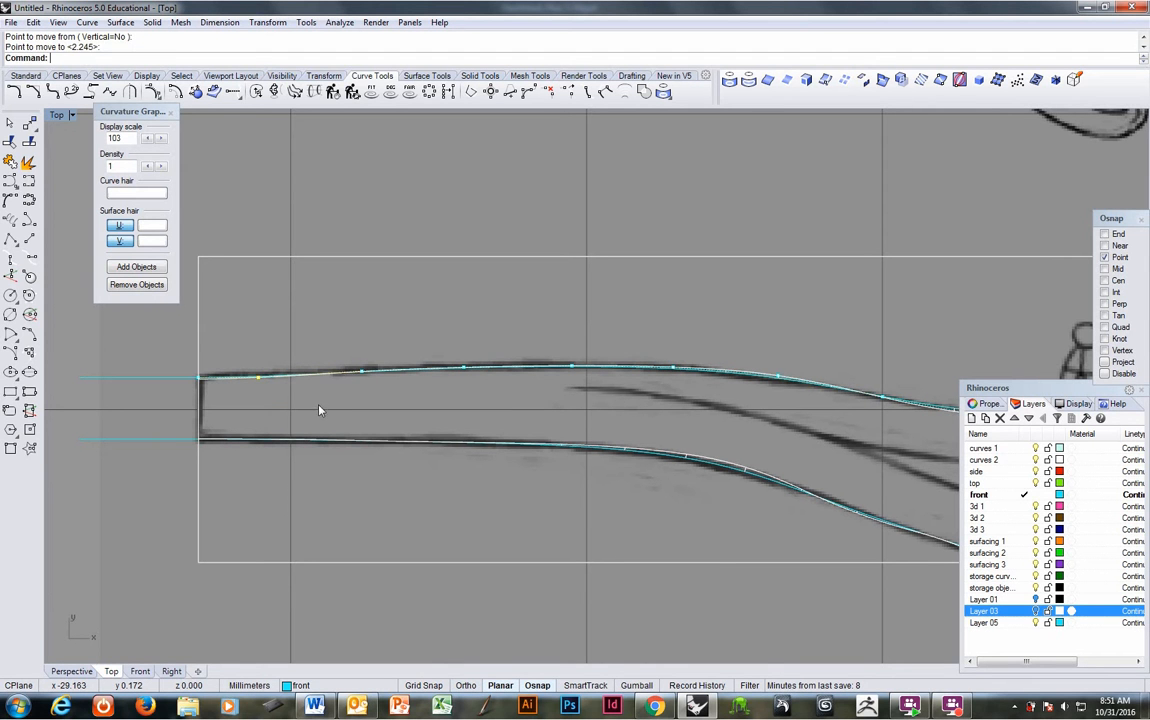
Move the upper curve's third control point by about 0.10 mm to smooth the transition from the band end.
right_click(362, 374)
click(362, 373)
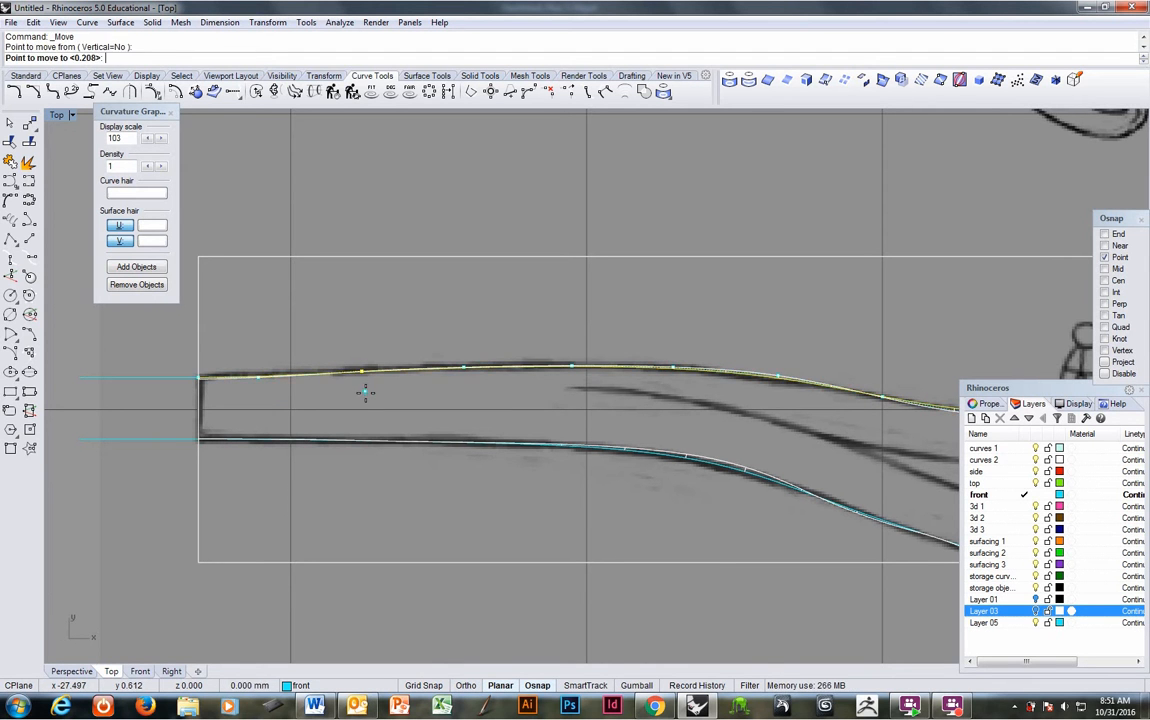
click(330, 353)
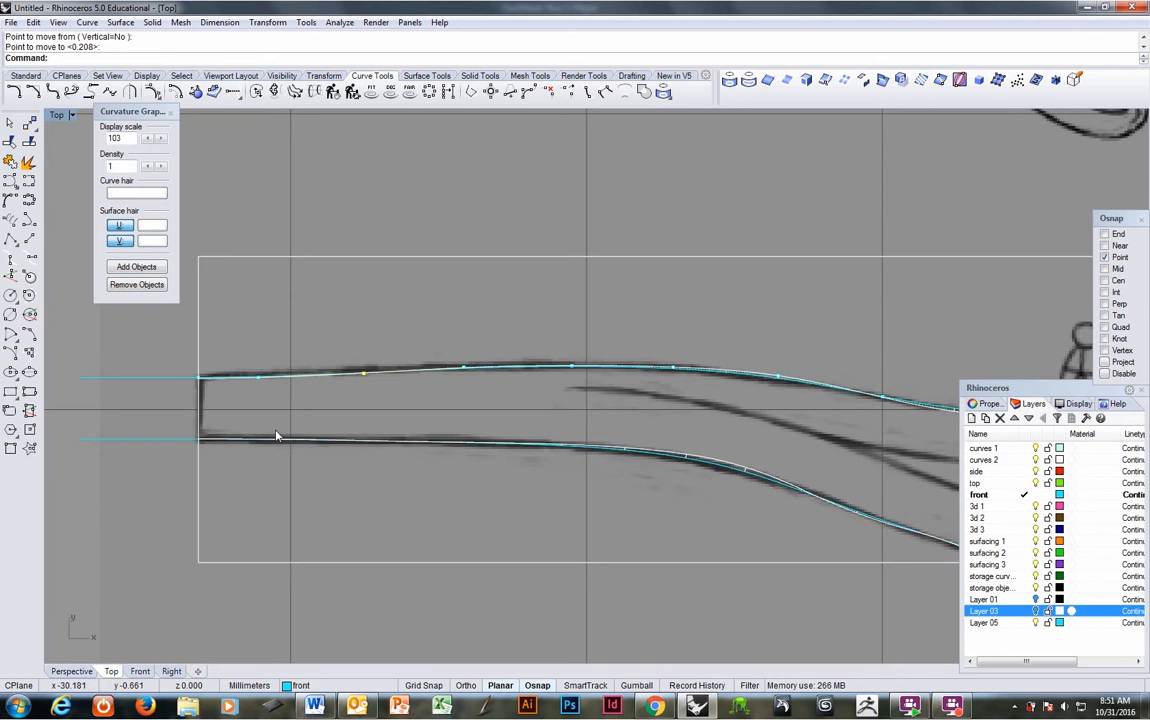
Move the upper curve's first two control points together slightly up onto the drawn edge.
scroll(327, 373, up, 4)
scroll(340, 347, up, 1)
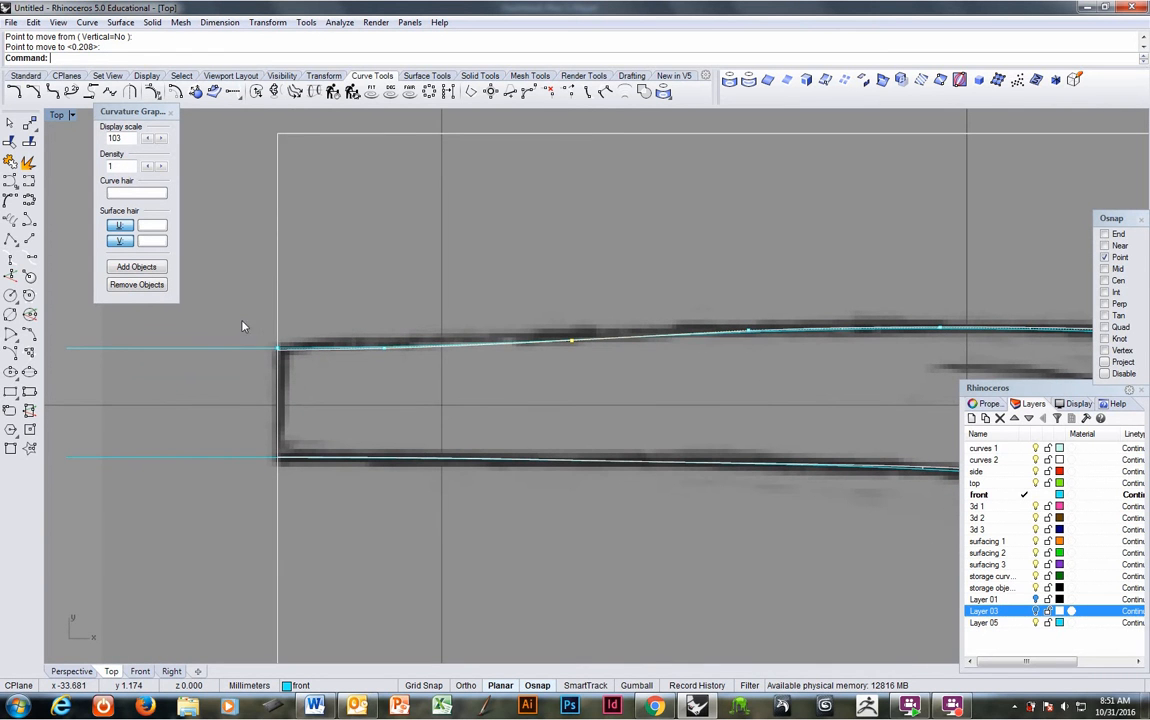
drag(395, 376, 400, 380)
key(Return)
click(398, 390)
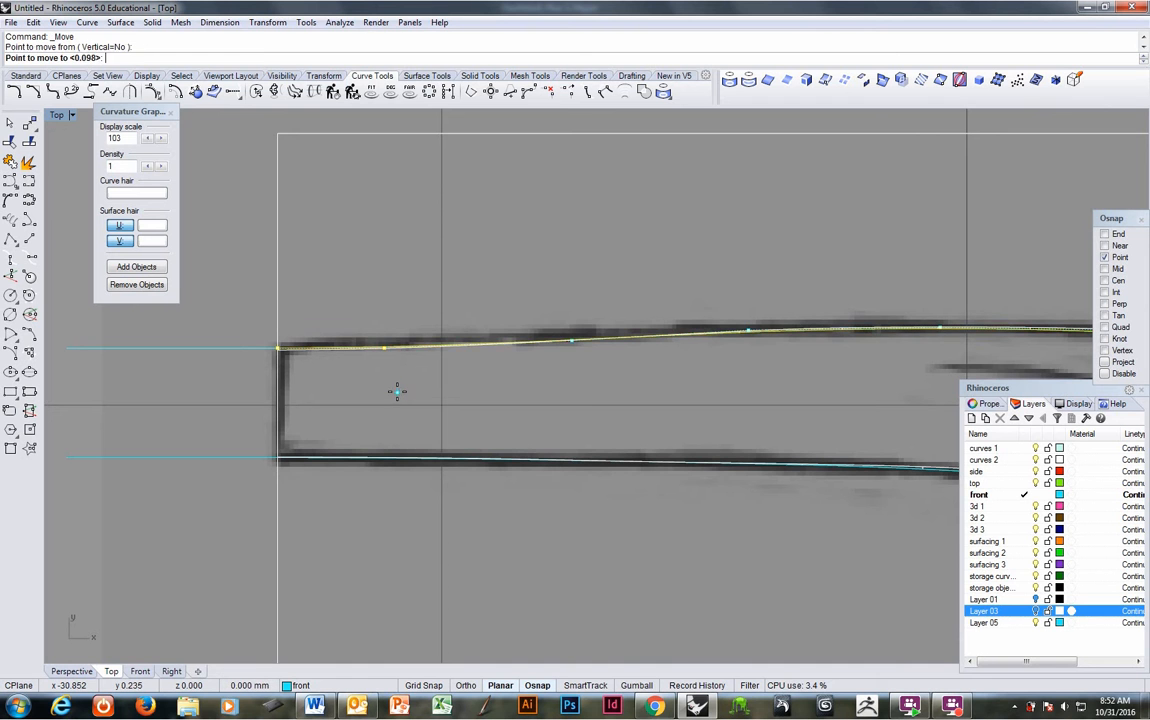
click(397, 390)
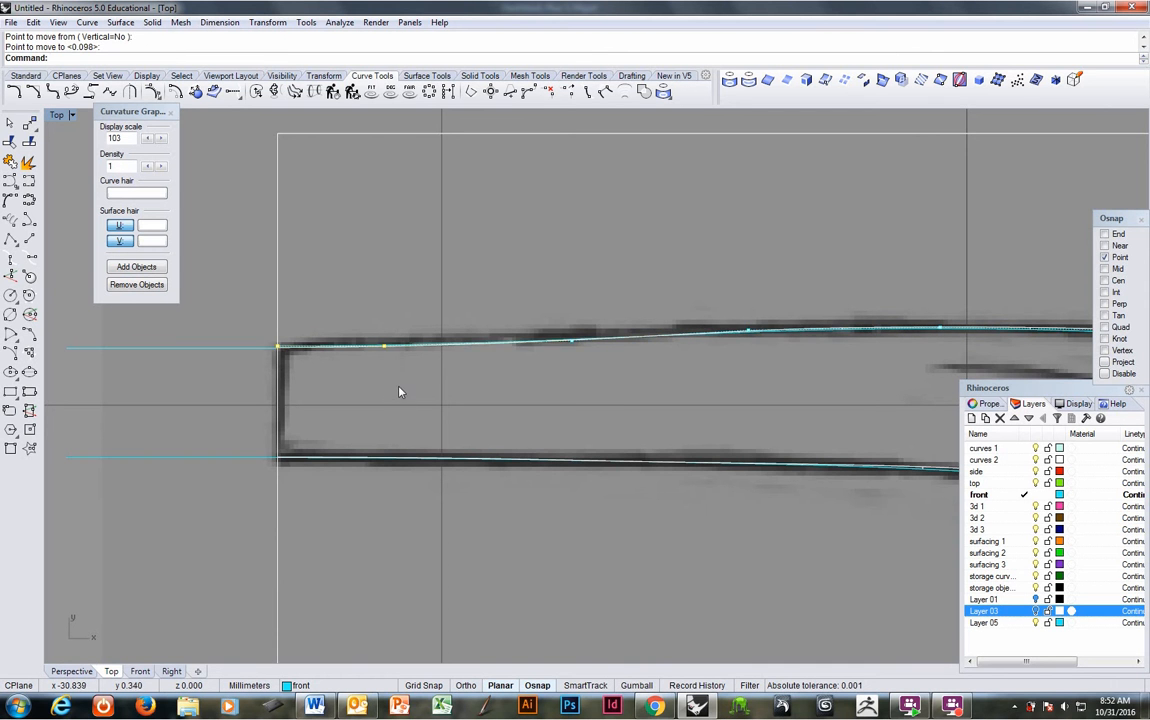
Delete the straight guide line extending beyond the upper curve's band end.
scroll(396, 400, down, 3)
scroll(323, 414, up, 2)
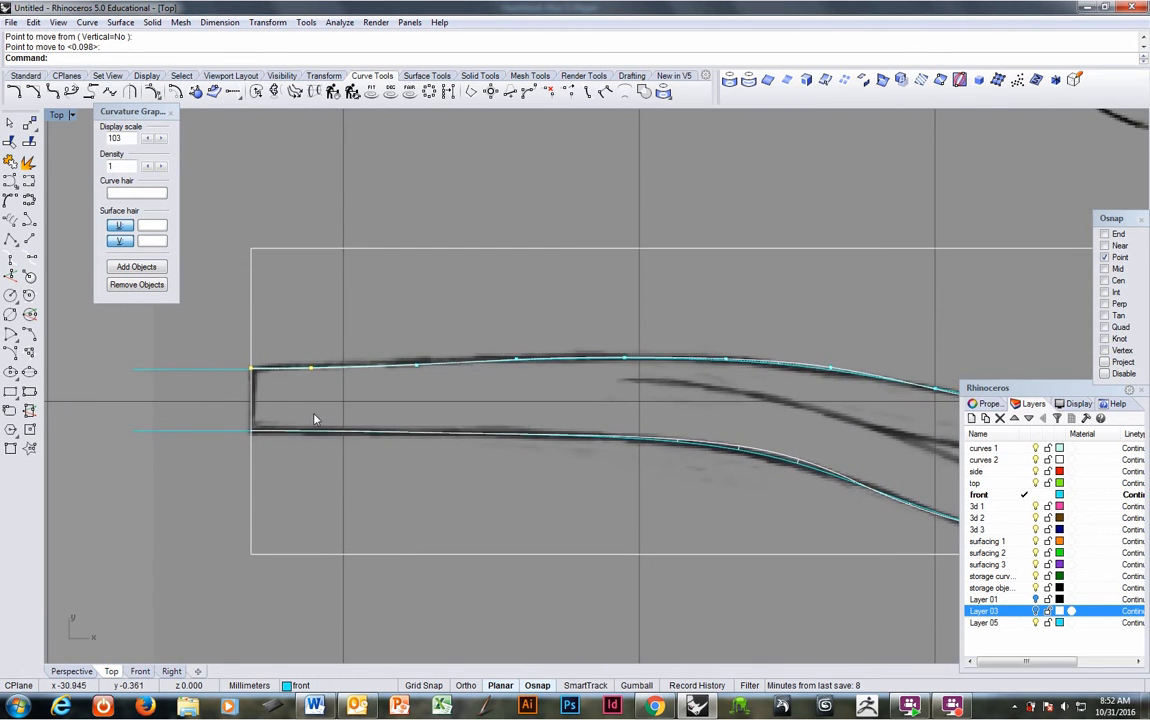
scroll(250, 360, up, 3)
scroll(330, 360, up, 2)
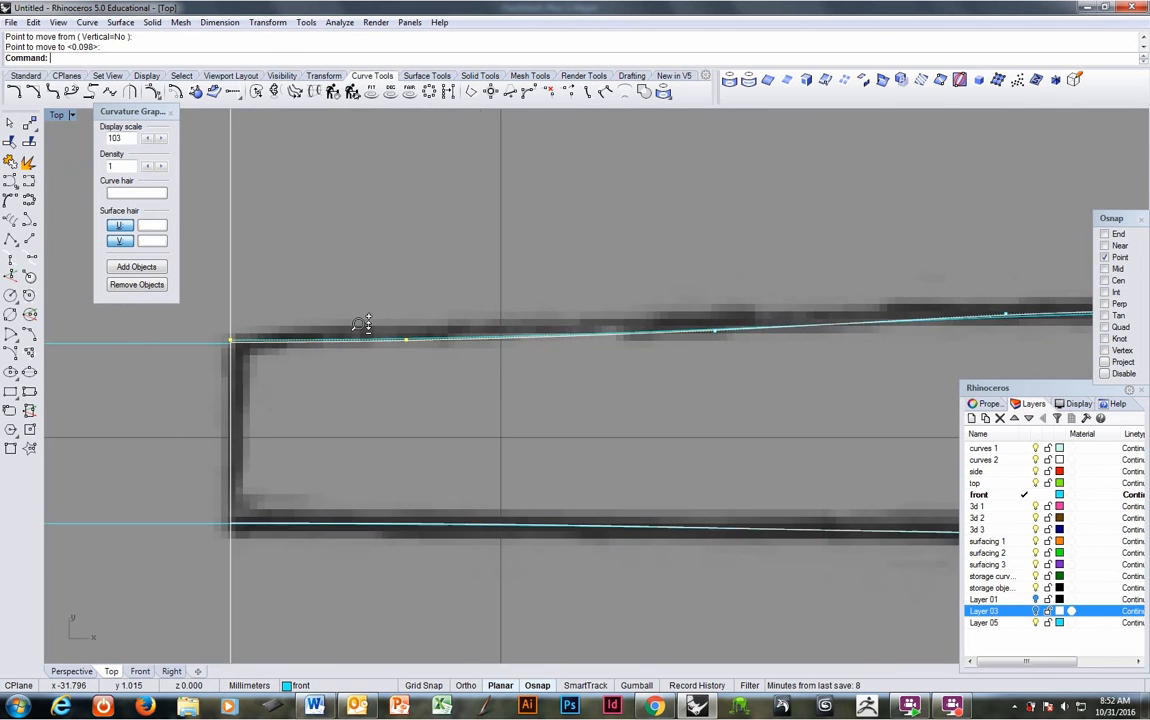
scroll(364, 326, down, 4)
scroll(336, 388, down, 1)
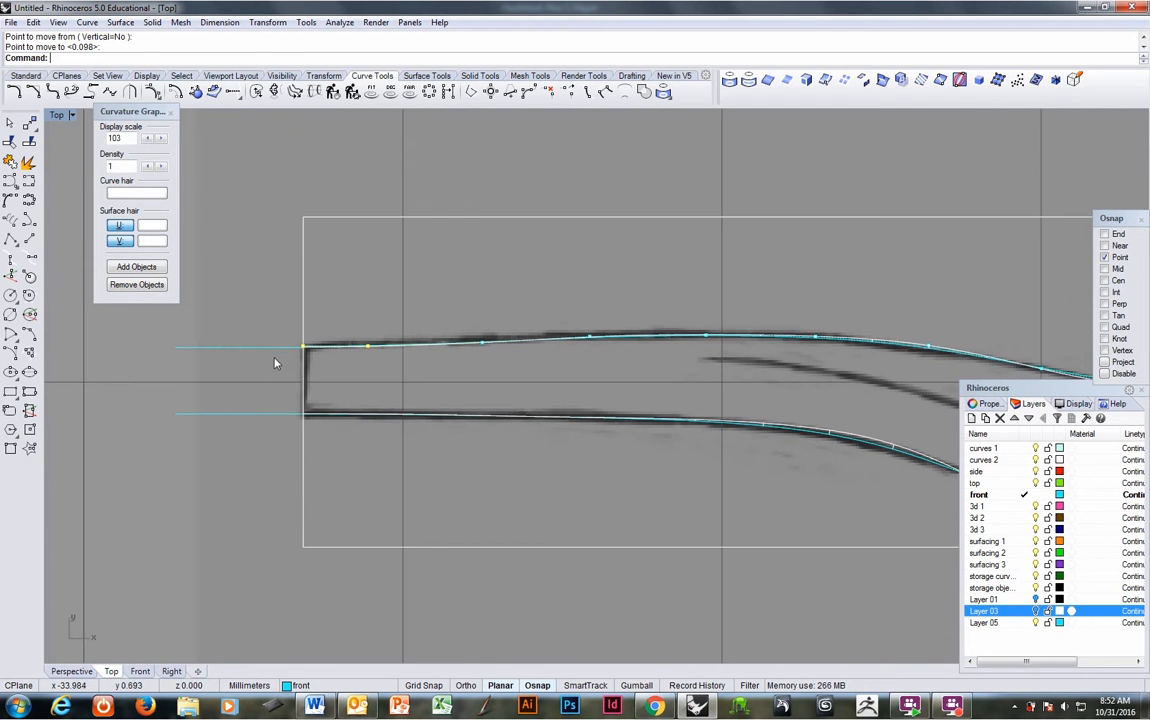
click(280, 356)
key(Delete)
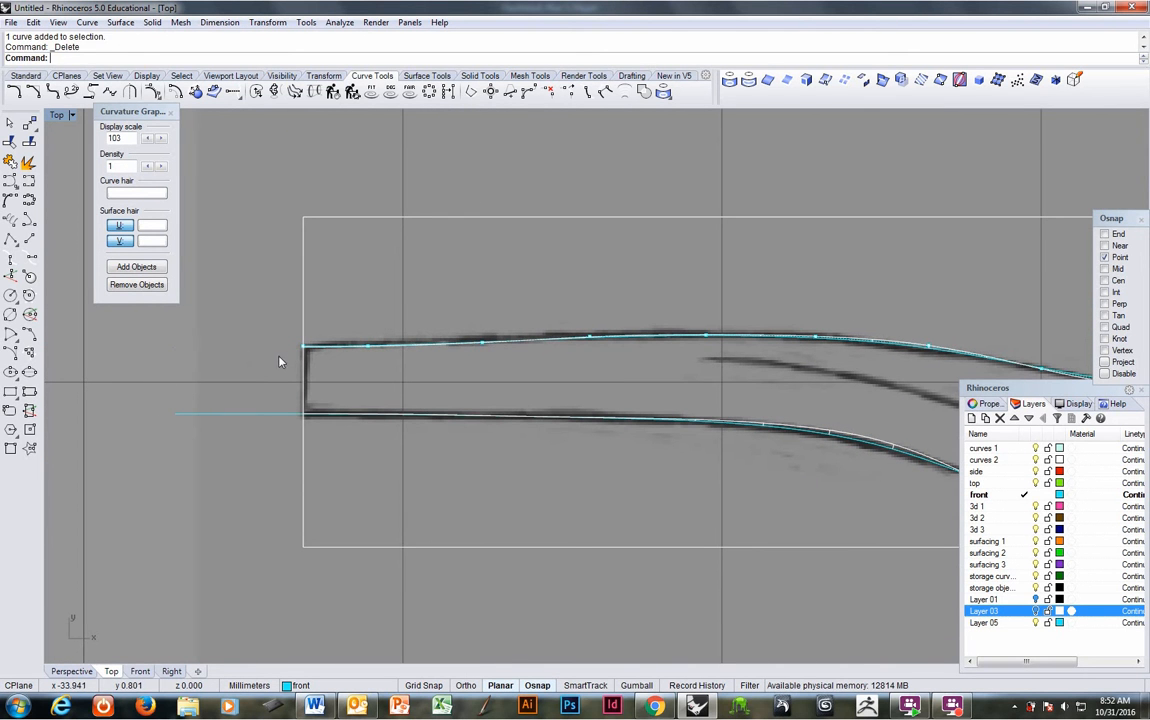
Place the lower curve's second control point about 2.18 mm horizontally from its band-end point and delete the straight guide line beyond the end.
click(345, 417)
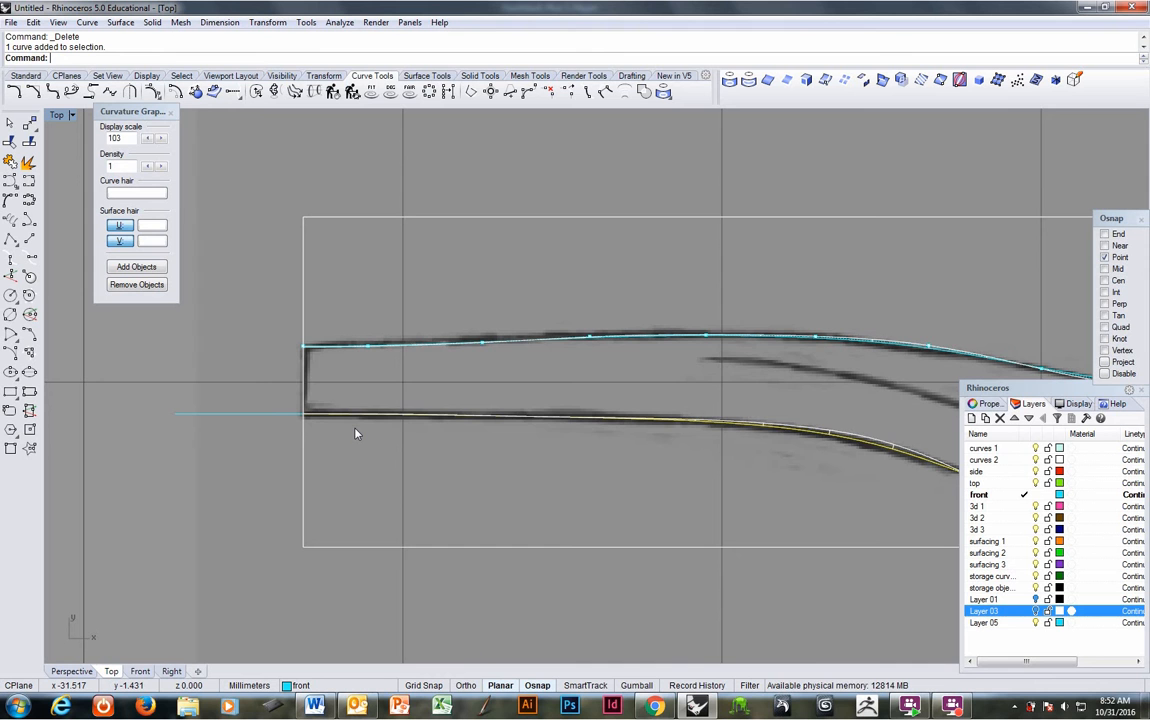
key(F10)
click(402, 416)
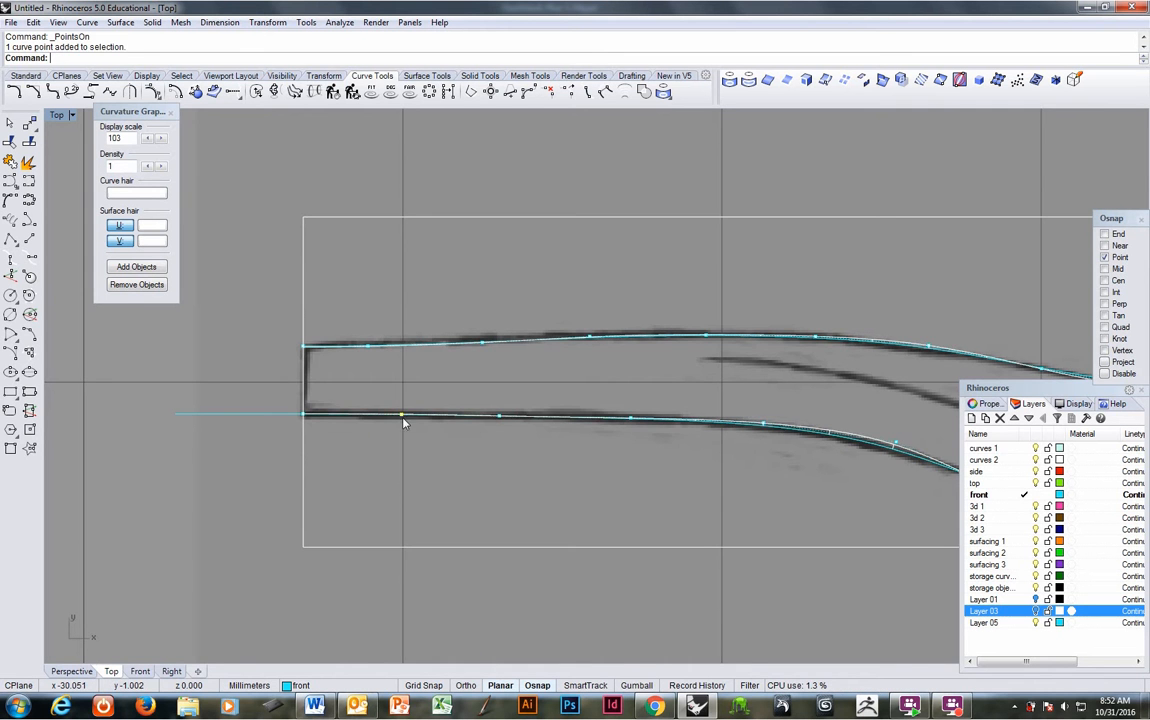
scroll(403, 421, up, 2)
mouse_move(397, 414)
mouse_down()
mouse_move(402, 406)
mouse_move(270, 411)
mouse_move(383, 420)
mouse_up()
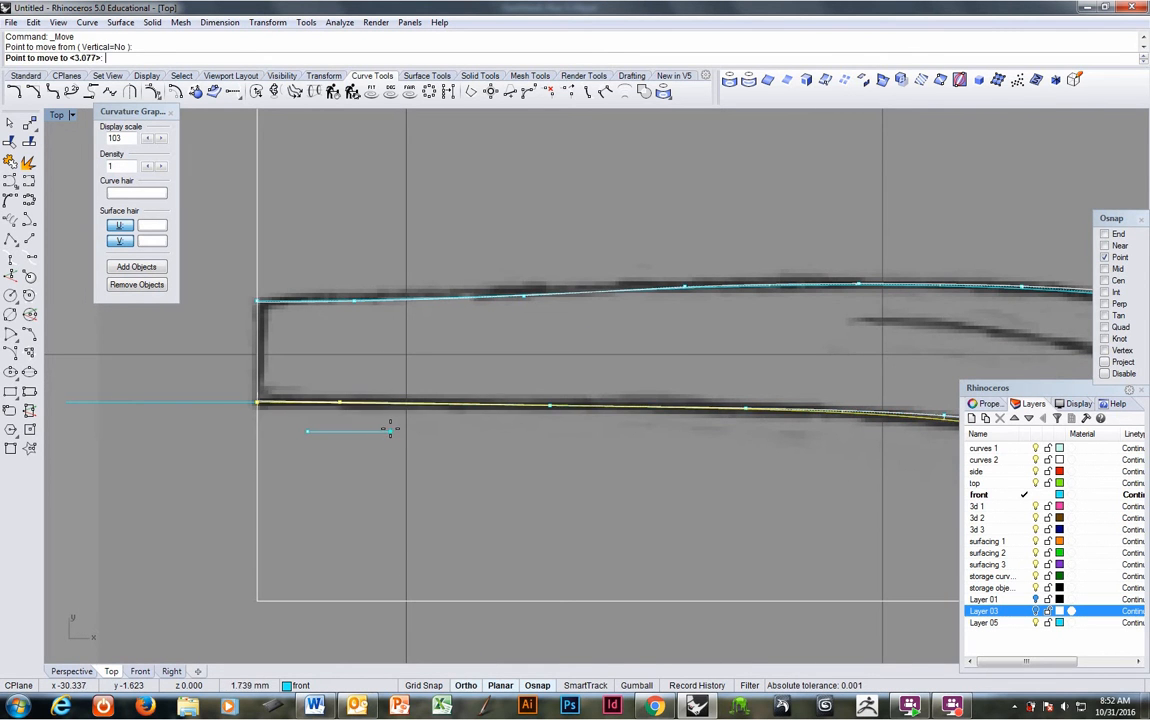
scroll(441, 436, down, 3)
scroll(441, 418, up, 2)
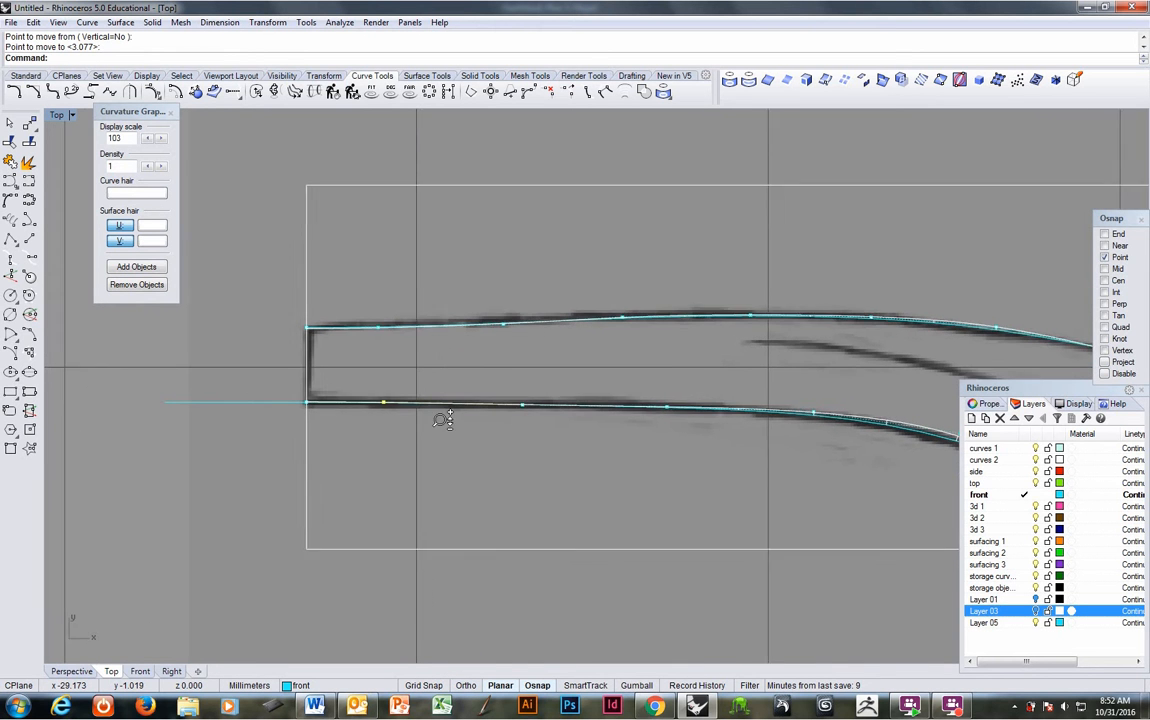
click(279, 412)
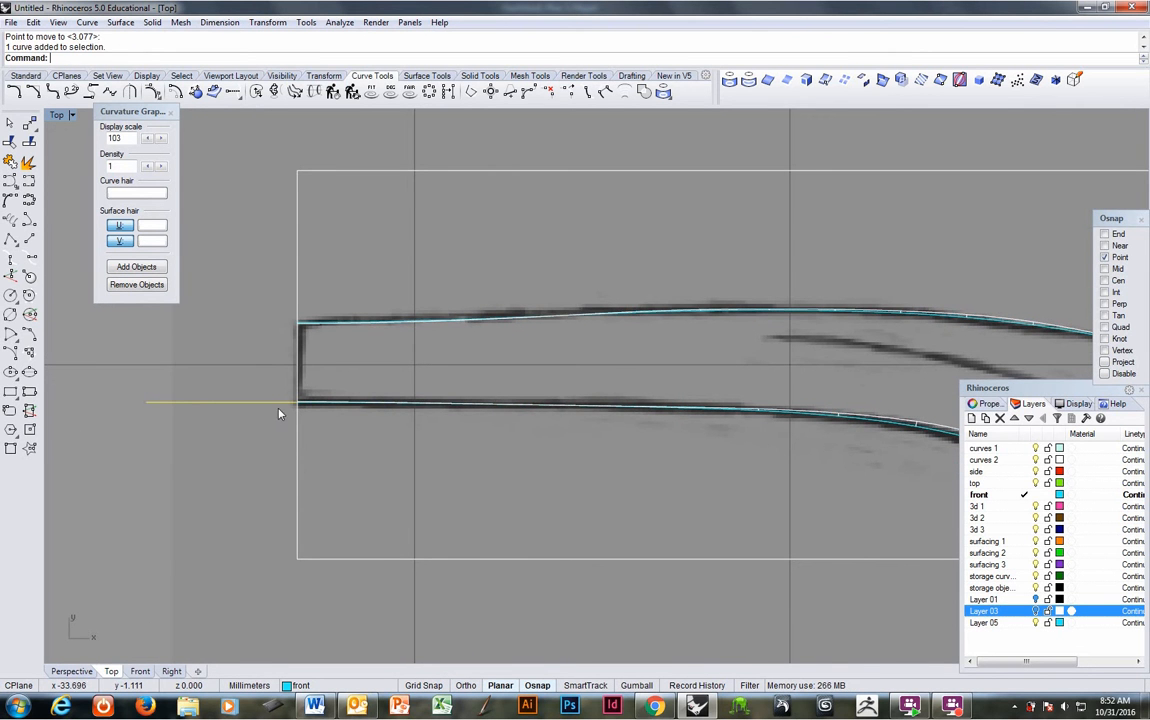
key(Delete)
Move the lower curve's control point at the start of the downward slope about 0.29 mm diagonally down onto the drawn edge.
right_drag(488, 406, 236, 414)
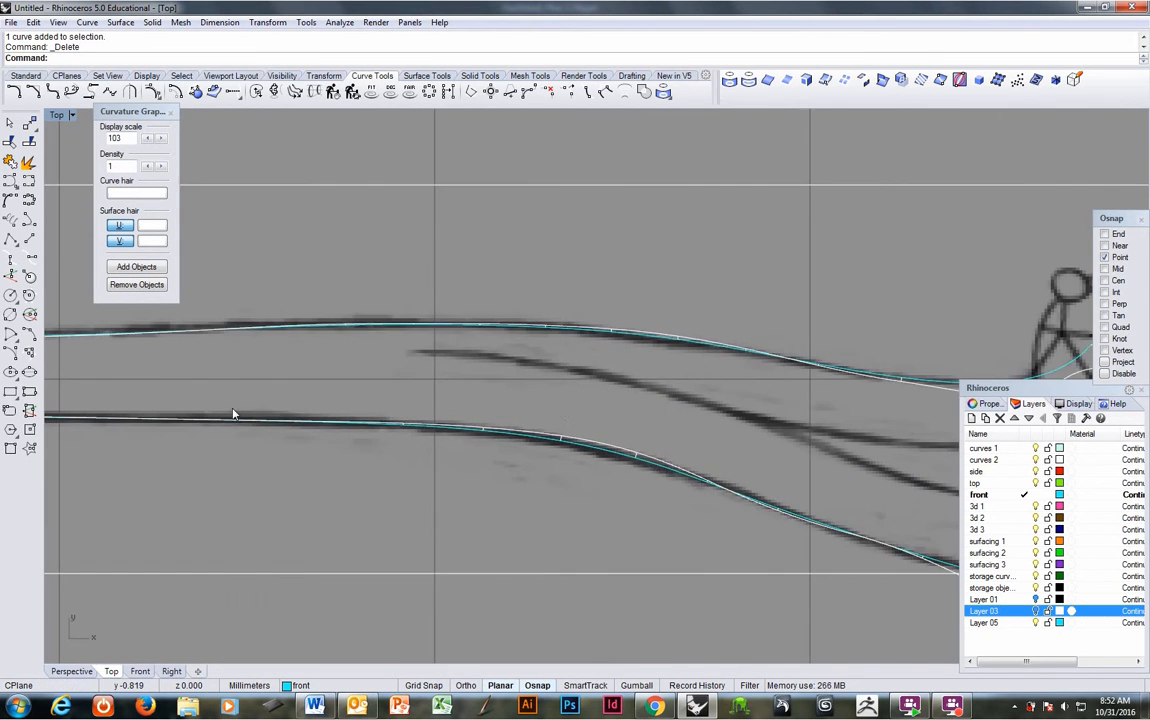
scroll(236, 414, down, 2)
right_drag(563, 430, 441, 454)
click(446, 460)
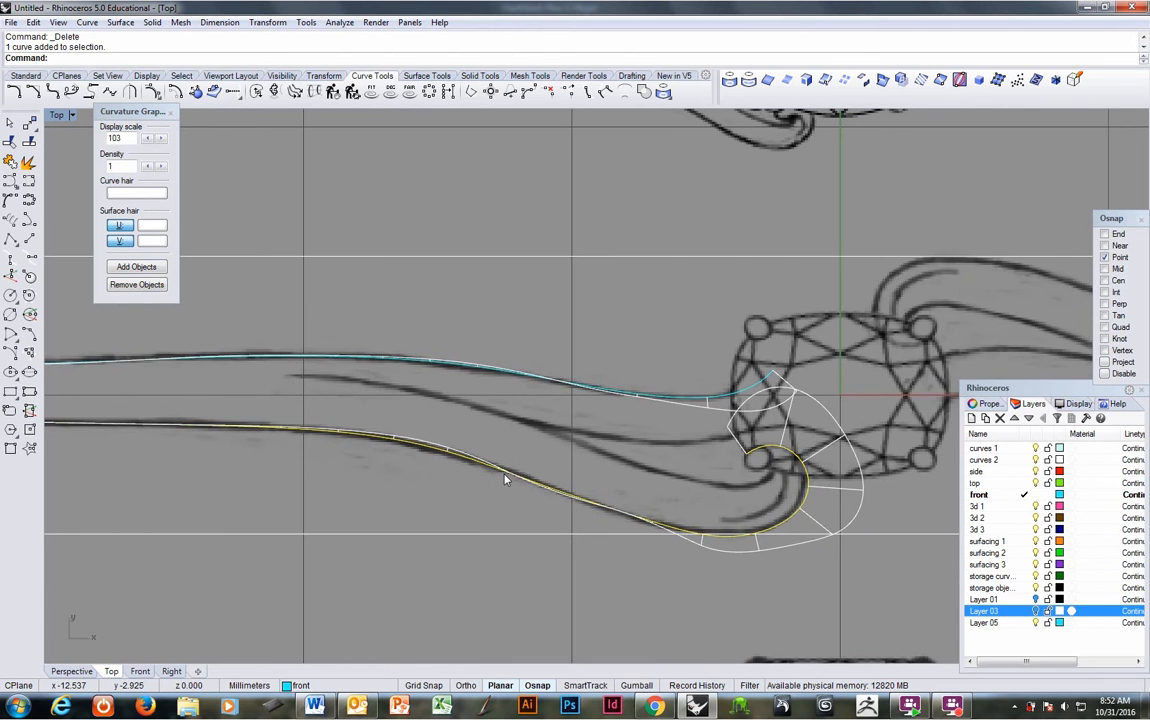
key(F10)
scroll(460, 432, up, 3)
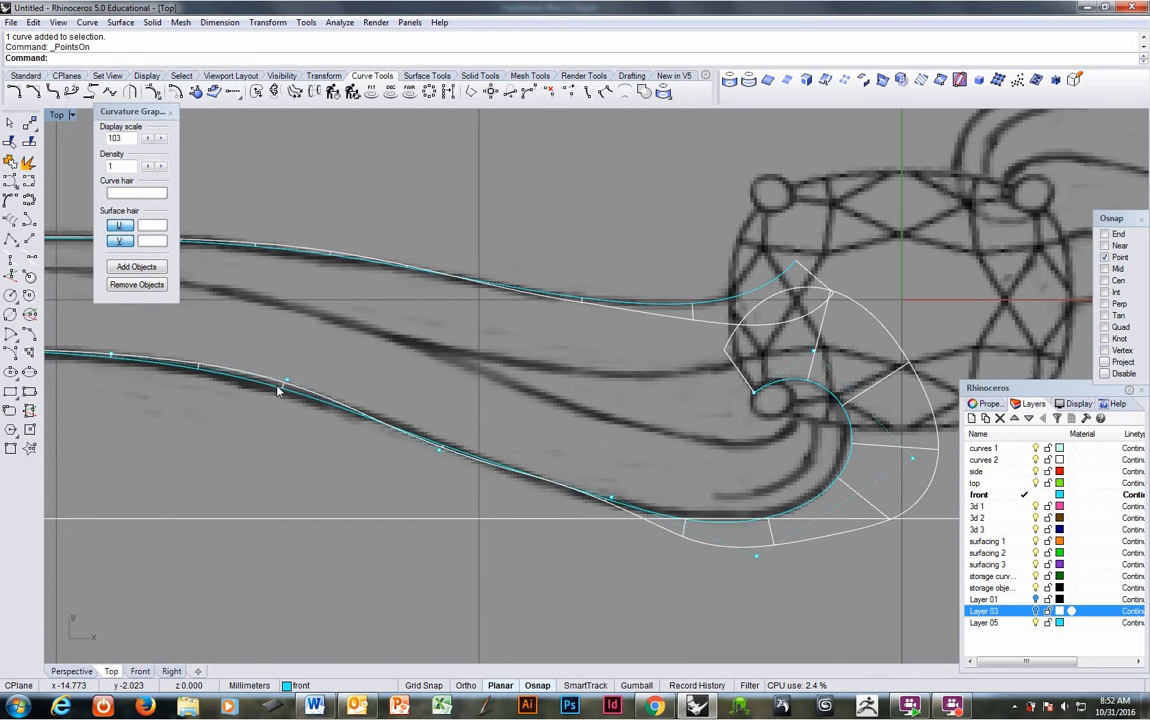
click(286, 382)
text(m)
key(Return)
click(370, 345)
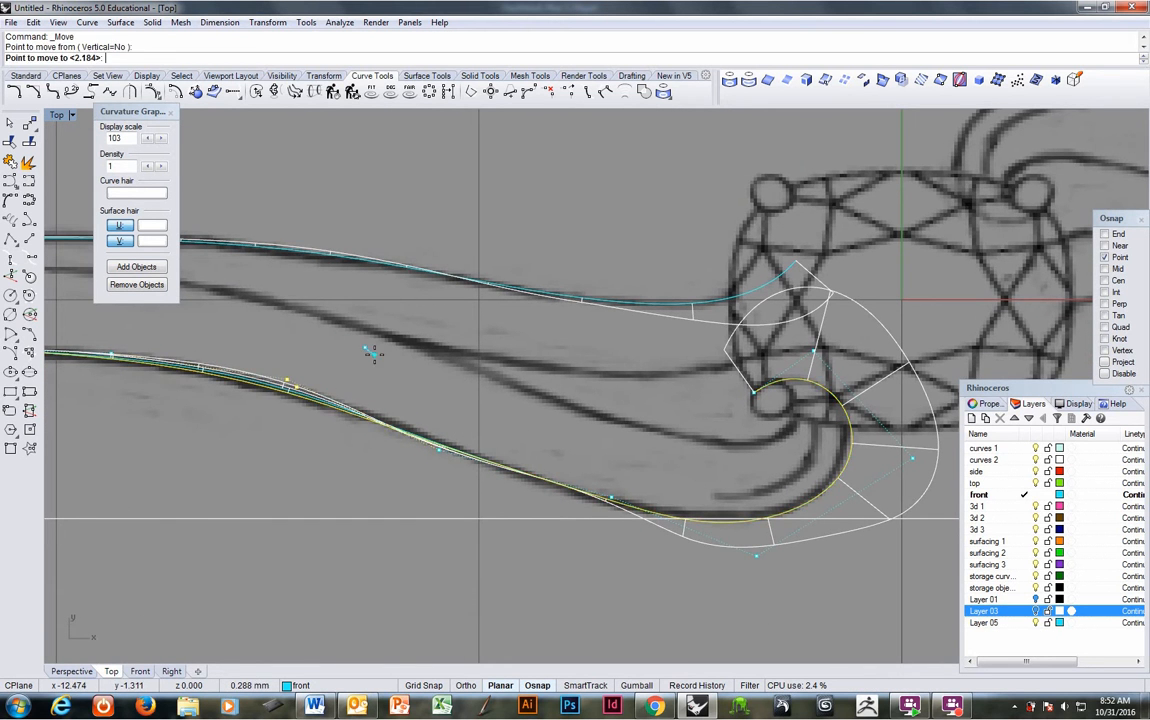
click(380, 352)
Move the lower curve's control point midway down the slope by about 0.19 mm, up to the drawn edge.
click(437, 448)
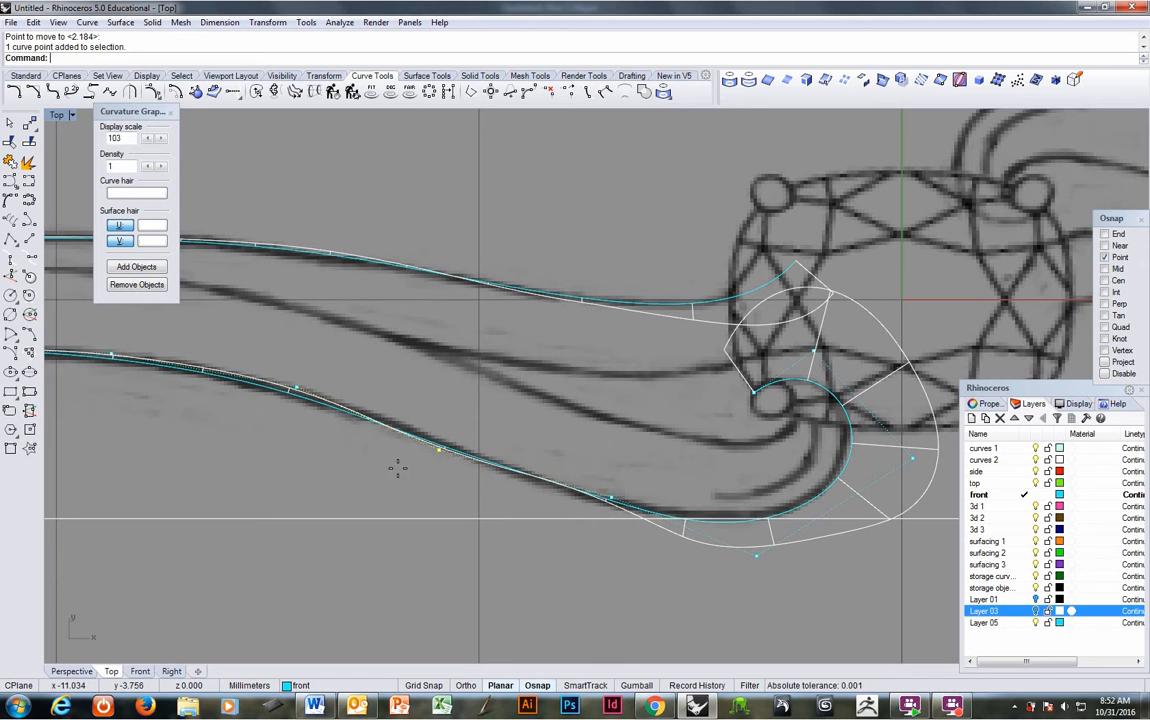
text(m)
key(Return)
click(380, 462)
click(382, 460)
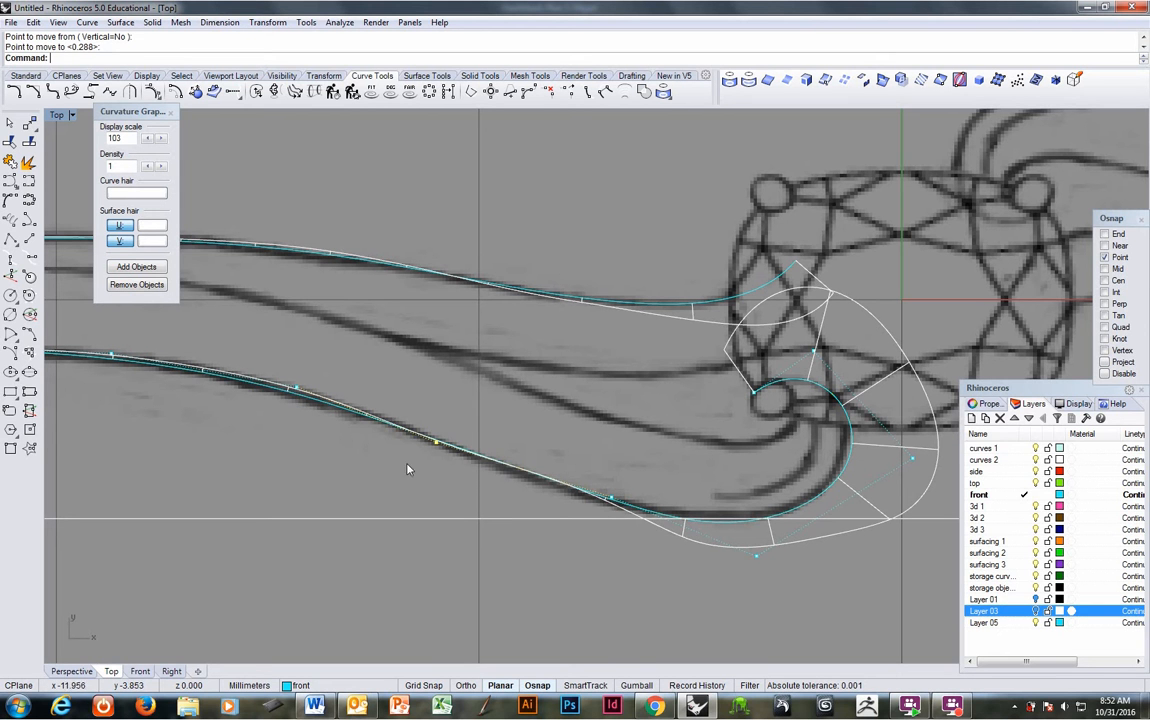
Shift the lower curve's control point just before the curl about 0.18 mm down along the drawn slope.
click(610, 500)
text(m)
key(Return)
click(616, 534)
click(611, 539)
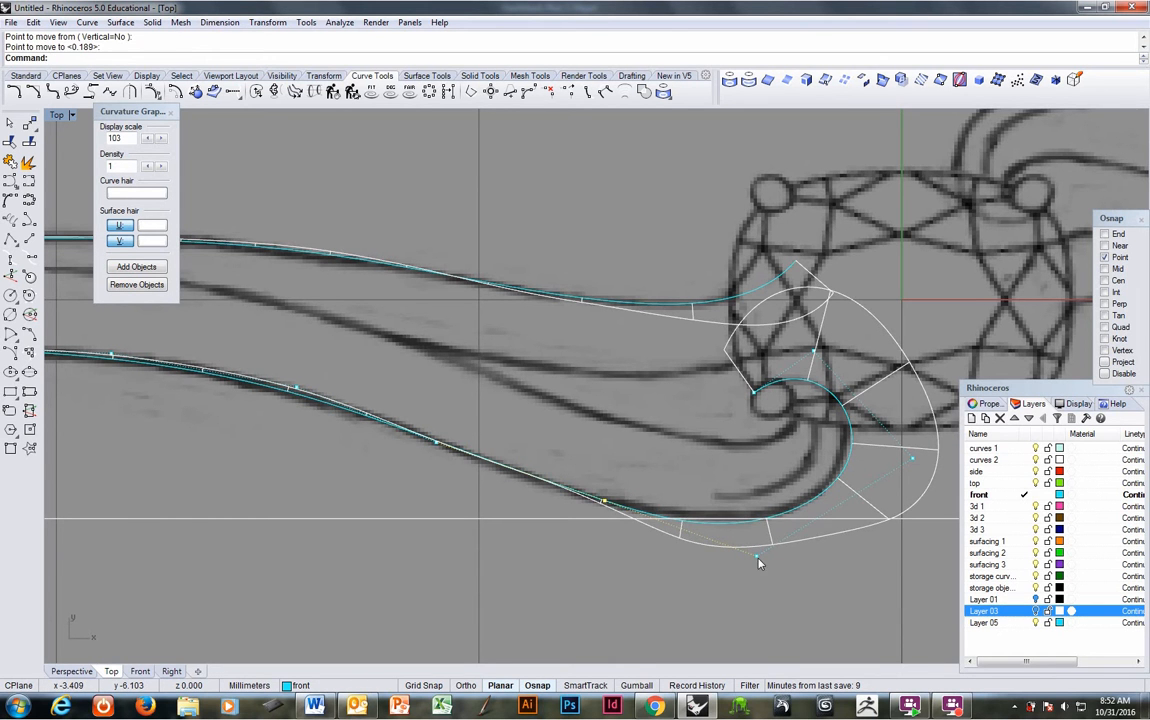
Move the lower curve's lowest control point, beneath the curl, up about 0.29 mm with object snaps disabled.
click(758, 558)
text(m)
key(Return)
click(761, 561)
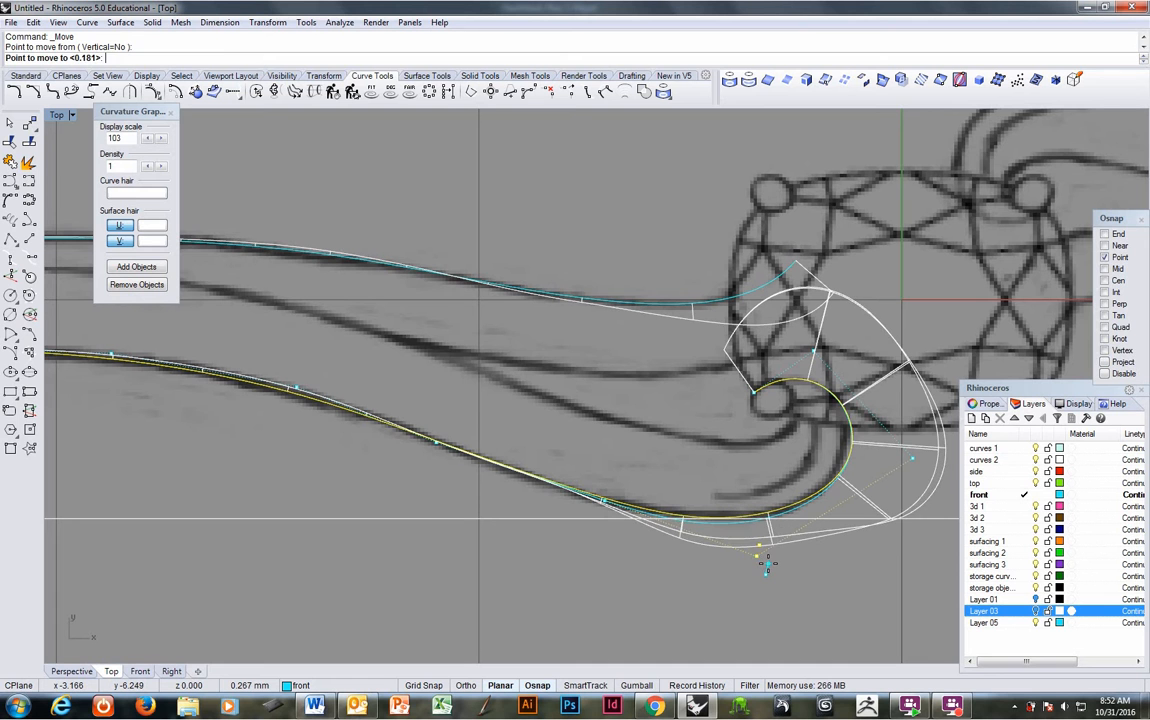
key(F4)
click(771, 564)
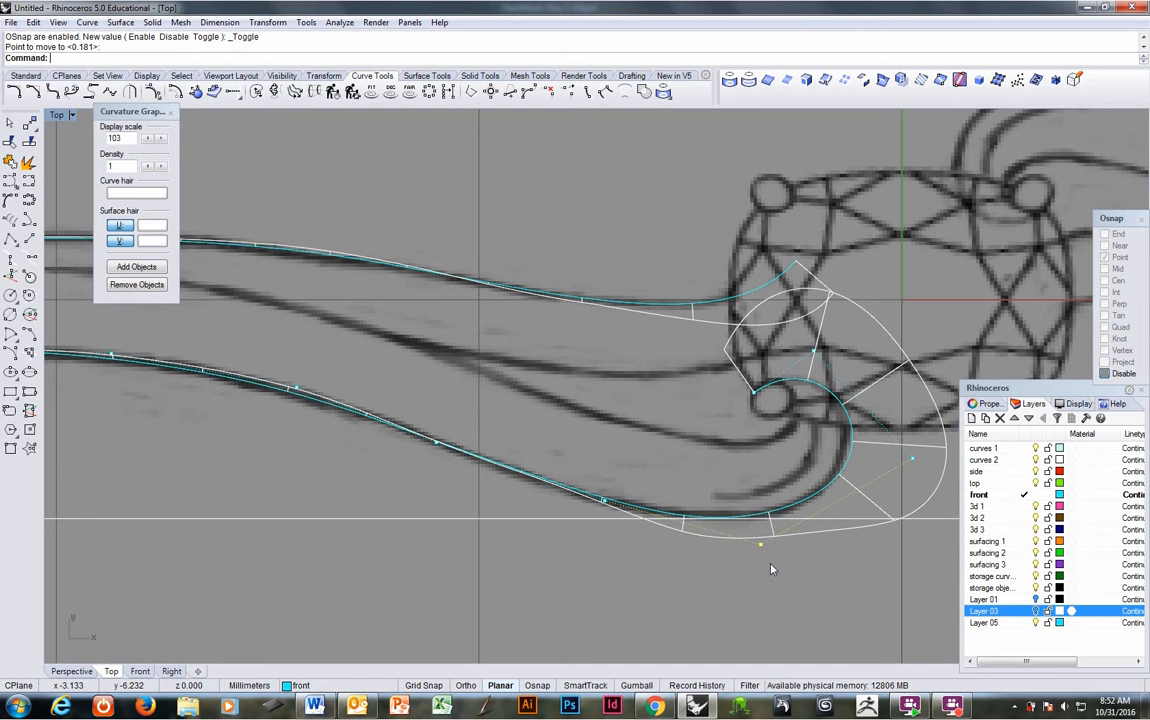
Move the upper curve's third control point up about 0.07 mm and its second control point about 0.05 mm to fit the drawn edge.
scroll(652, 360, down, 4)
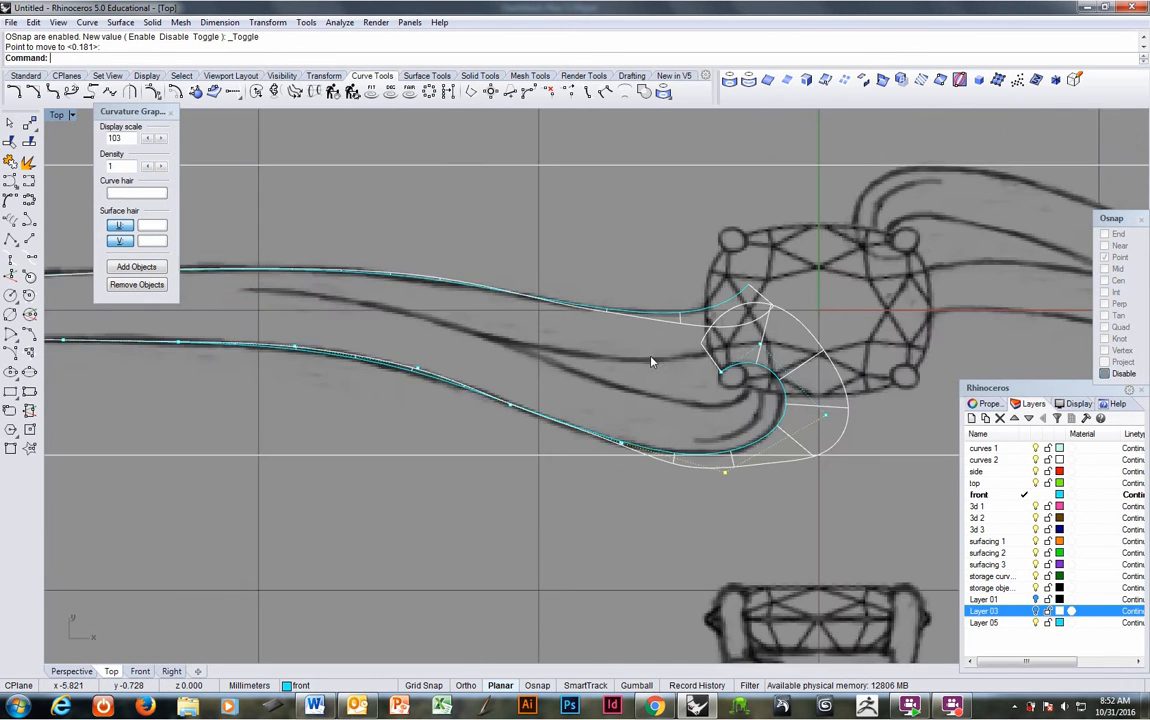
right_drag(703, 321, 852, 370)
right_drag(385, 367, 532, 403)
scroll(424, 375, up, 2)
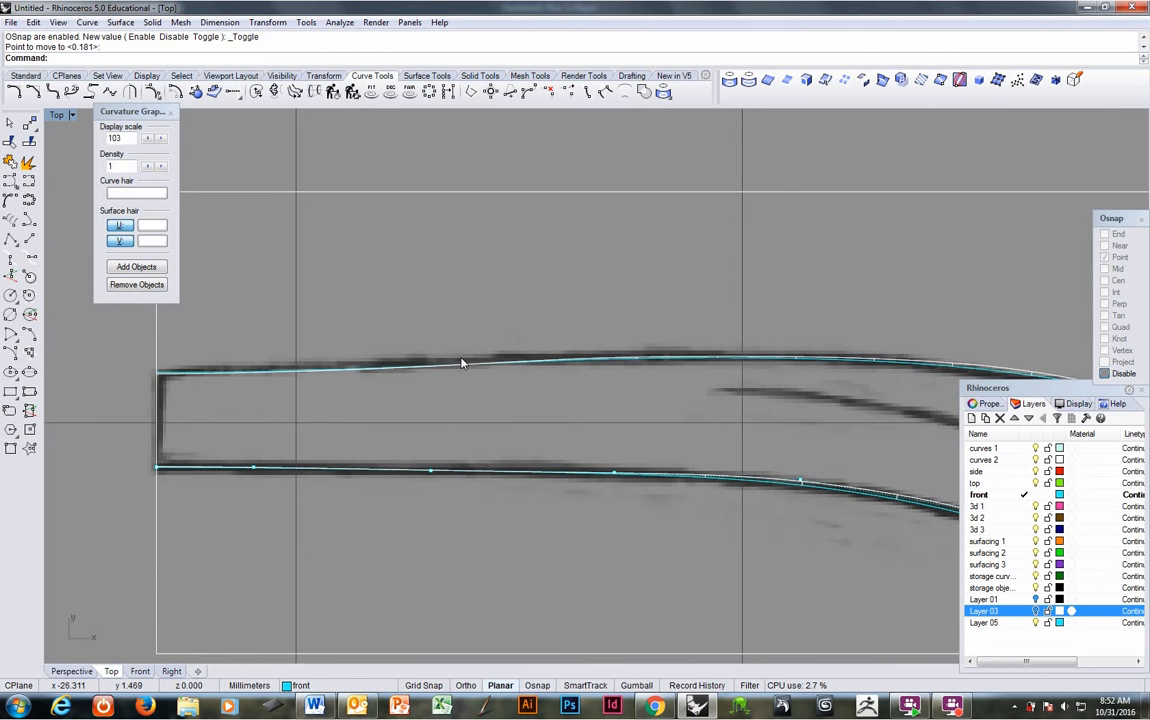
click(462, 364)
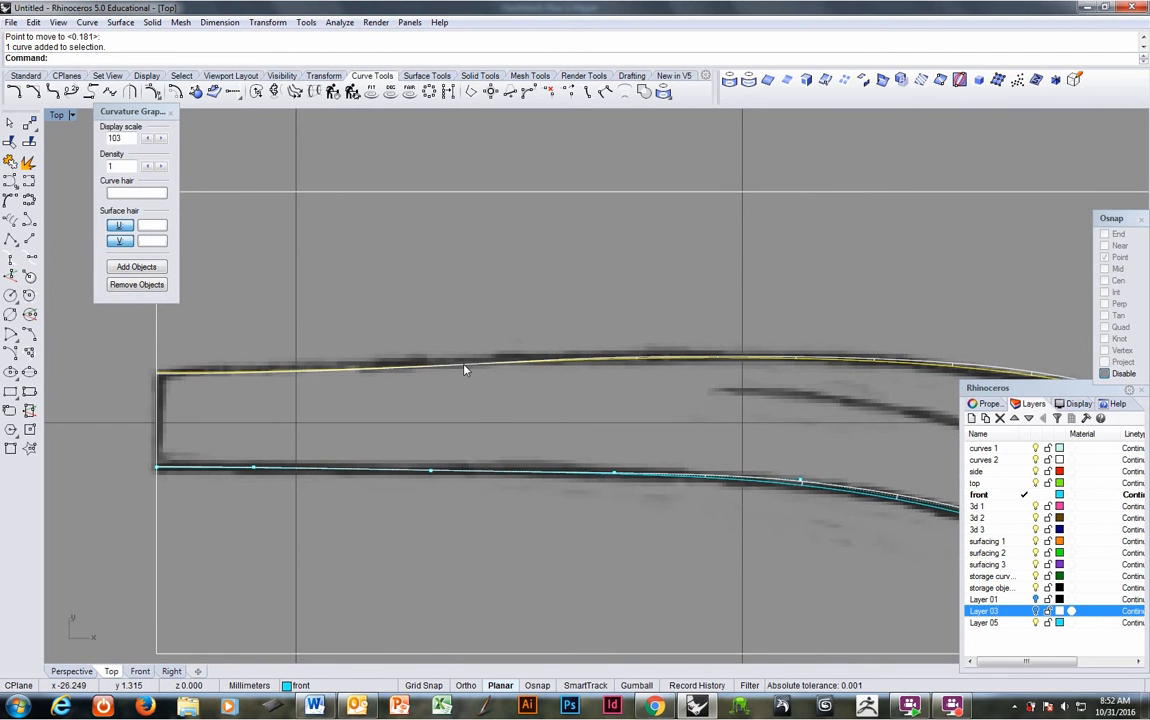
key(F10)
scroll(425, 395, up, 3)
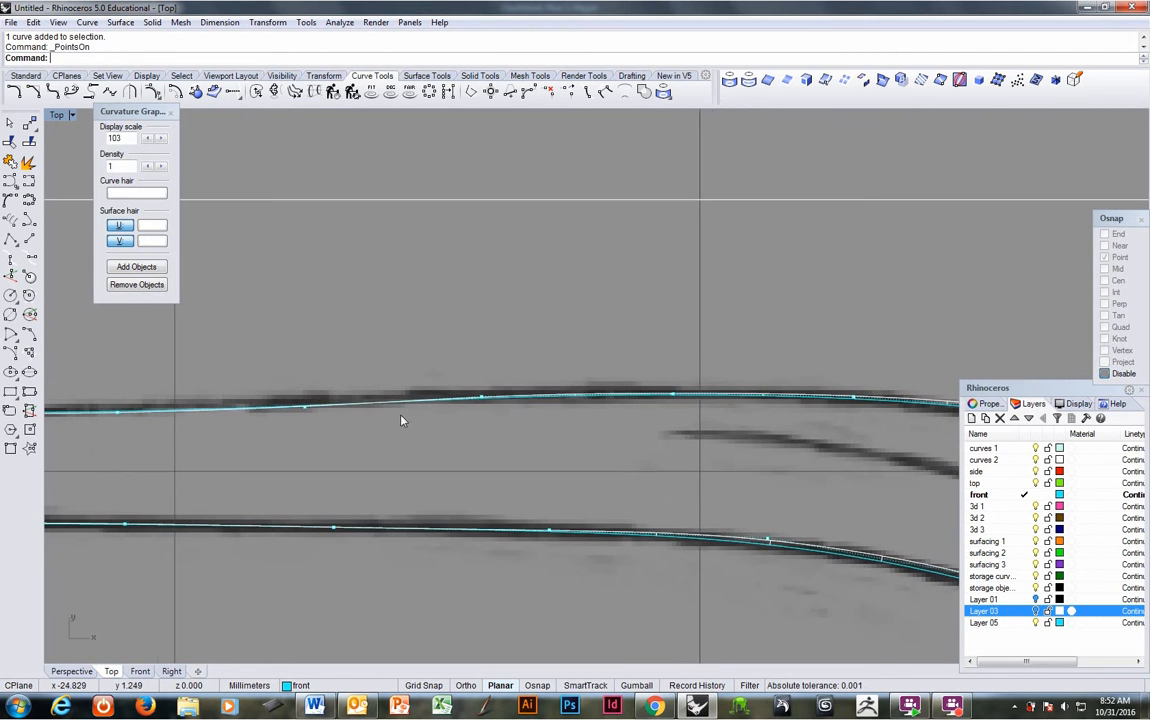
click(305, 408)
text(M)
key(Return)
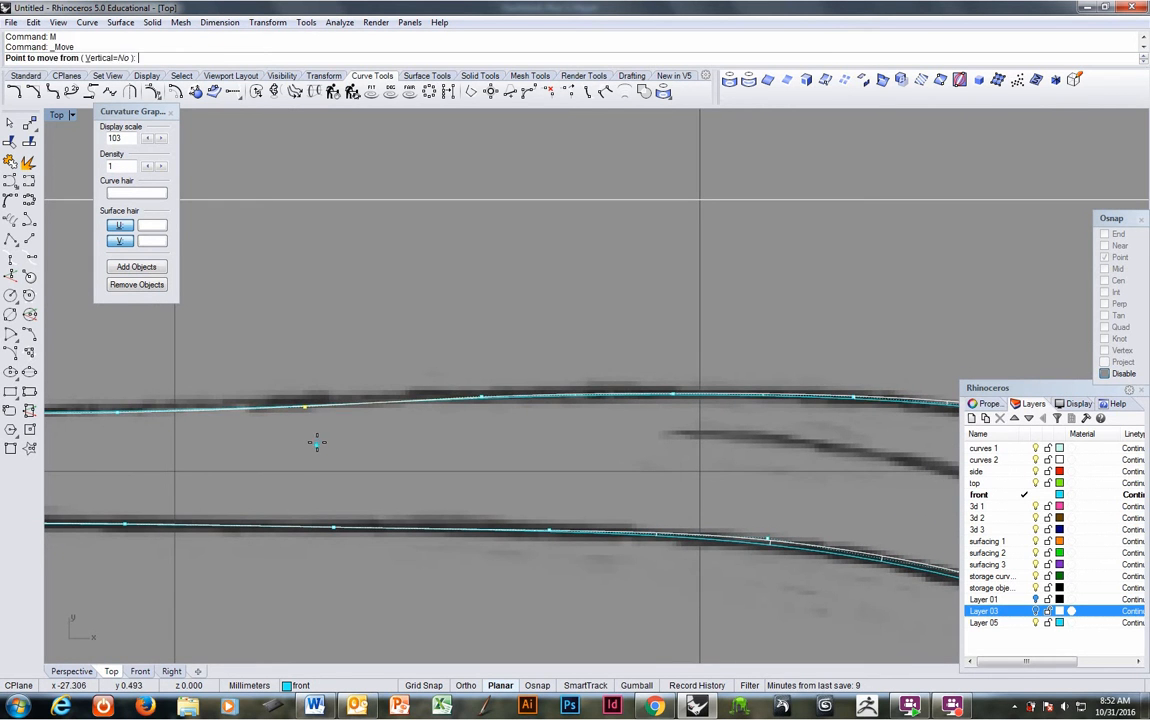
click(316, 443)
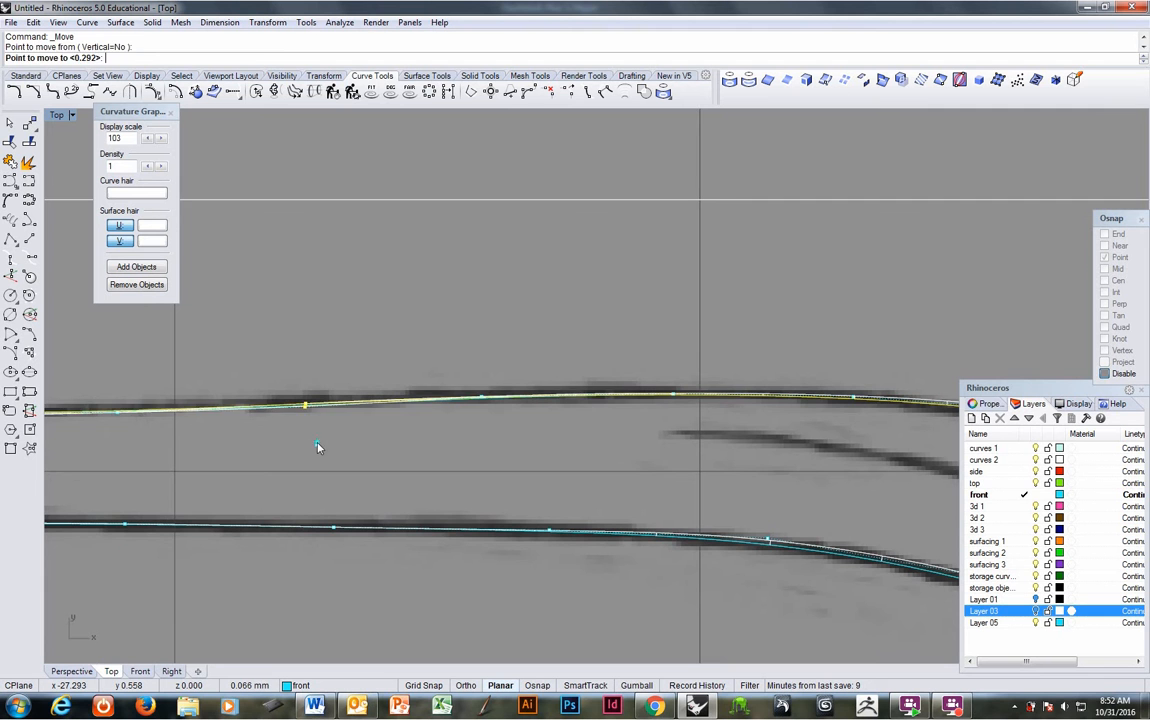
click(131, 438)
Move the upper curve's control point at the start of its downward slope by about 0.15 mm onto the drawn edge.
scroll(442, 419, down, 5)
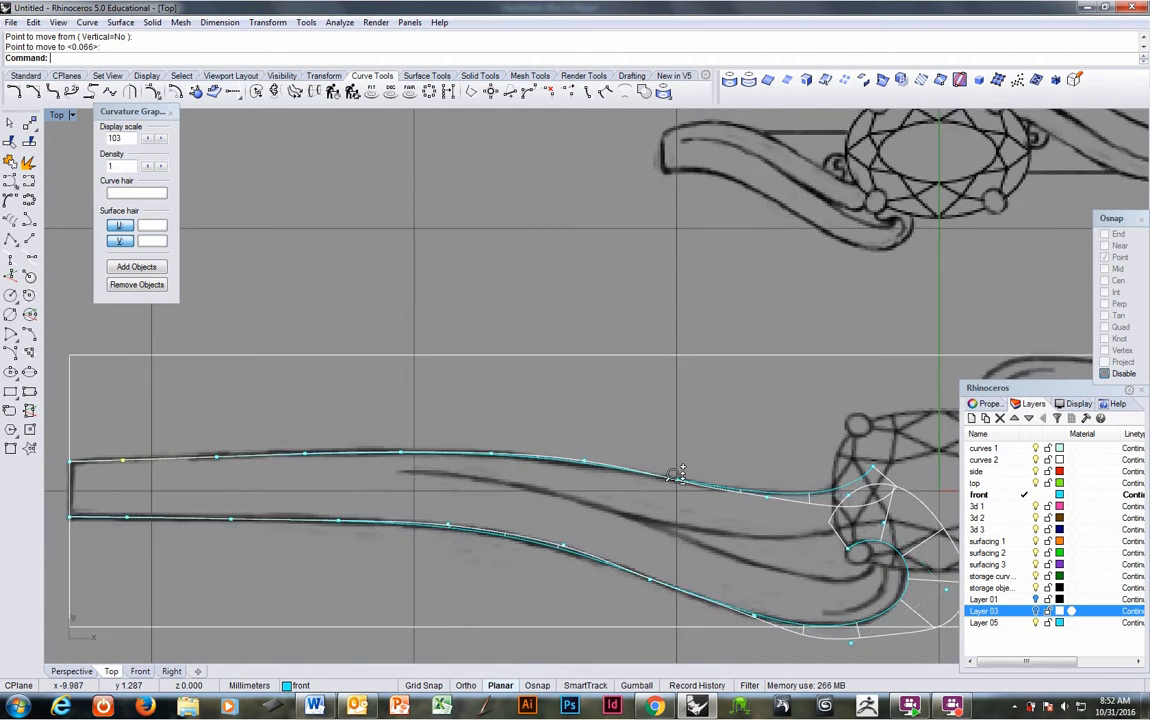
scroll(405, 400, up, 4)
key(Return)
click(374, 396)
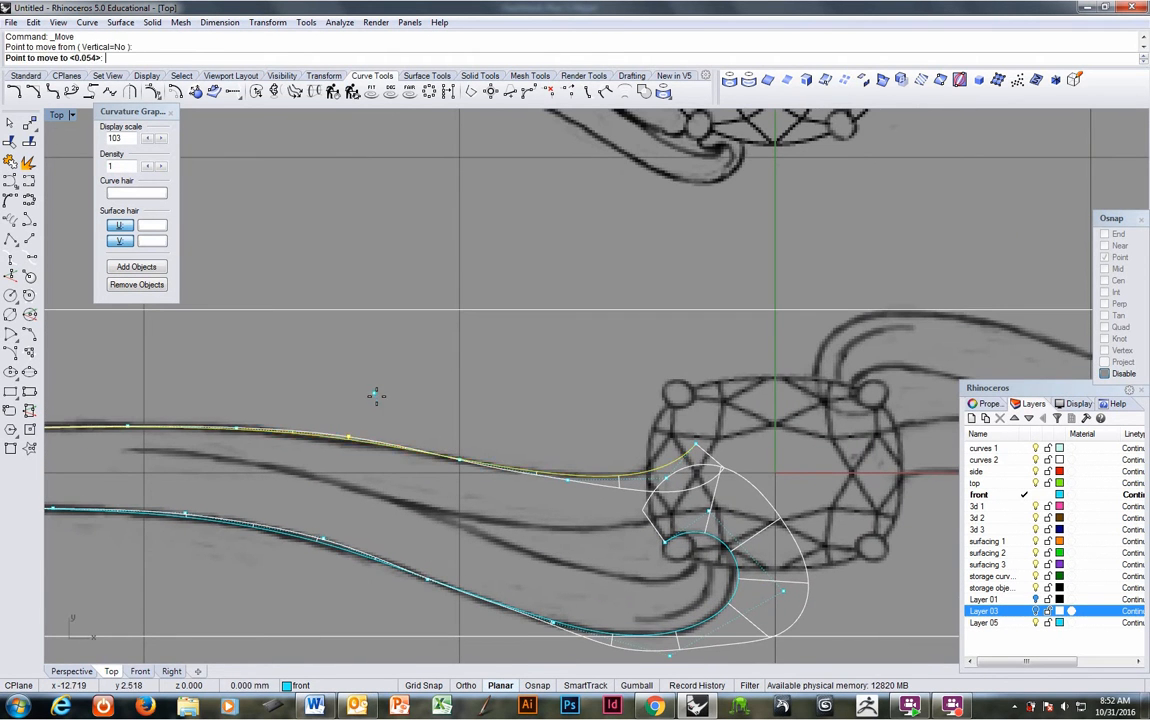
key(Escape)
Examine both curves' smoothness with the curvature graph display scale raised to 109, and return the scale to 103.
click(162, 139)
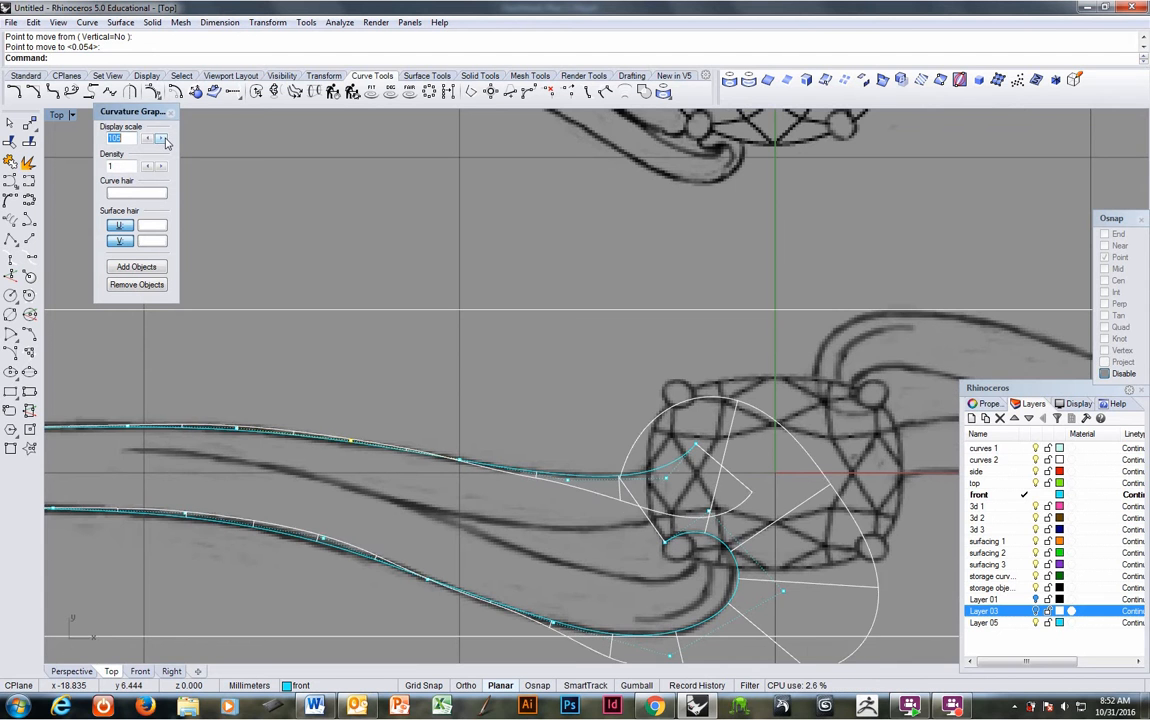
click(162, 139)
scroll(382, 285, down, 4)
scroll(441, 318, up, 5)
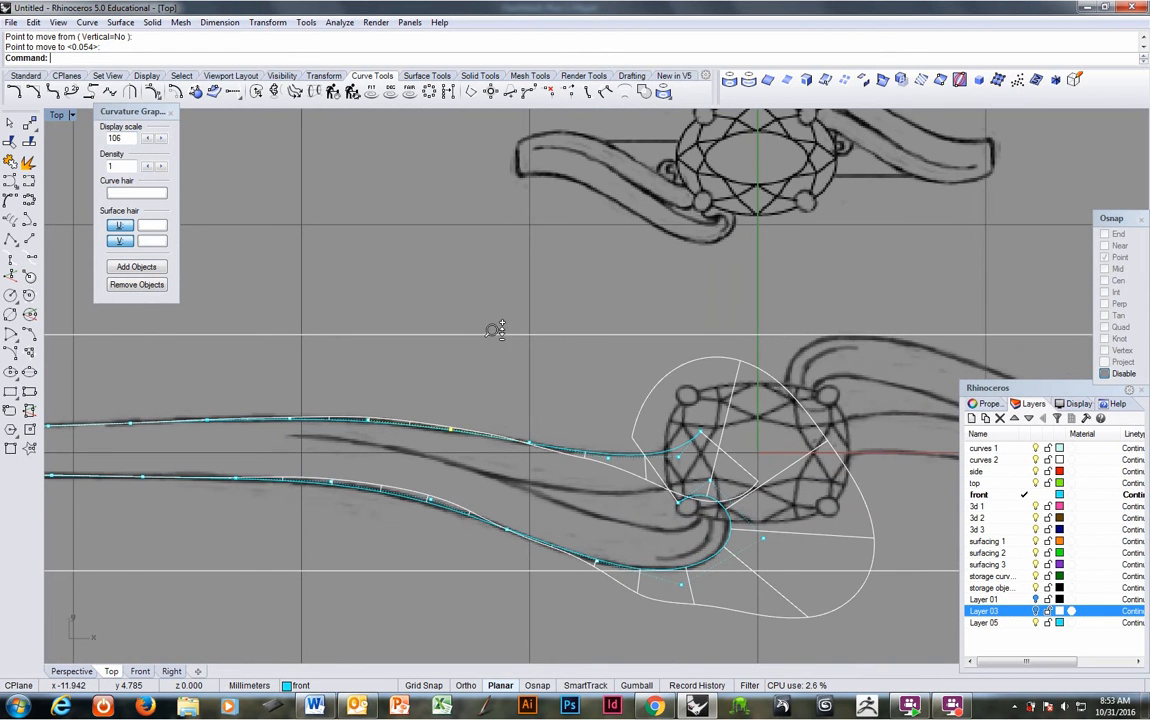
click(162, 139)
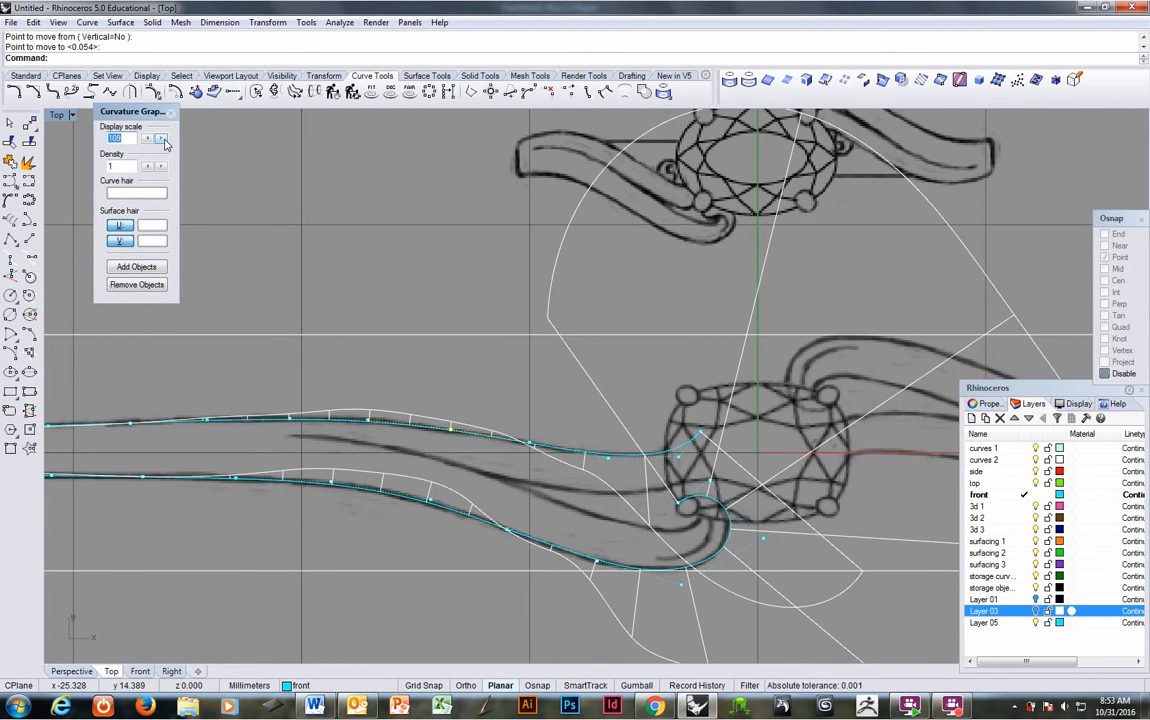
click(148, 140)
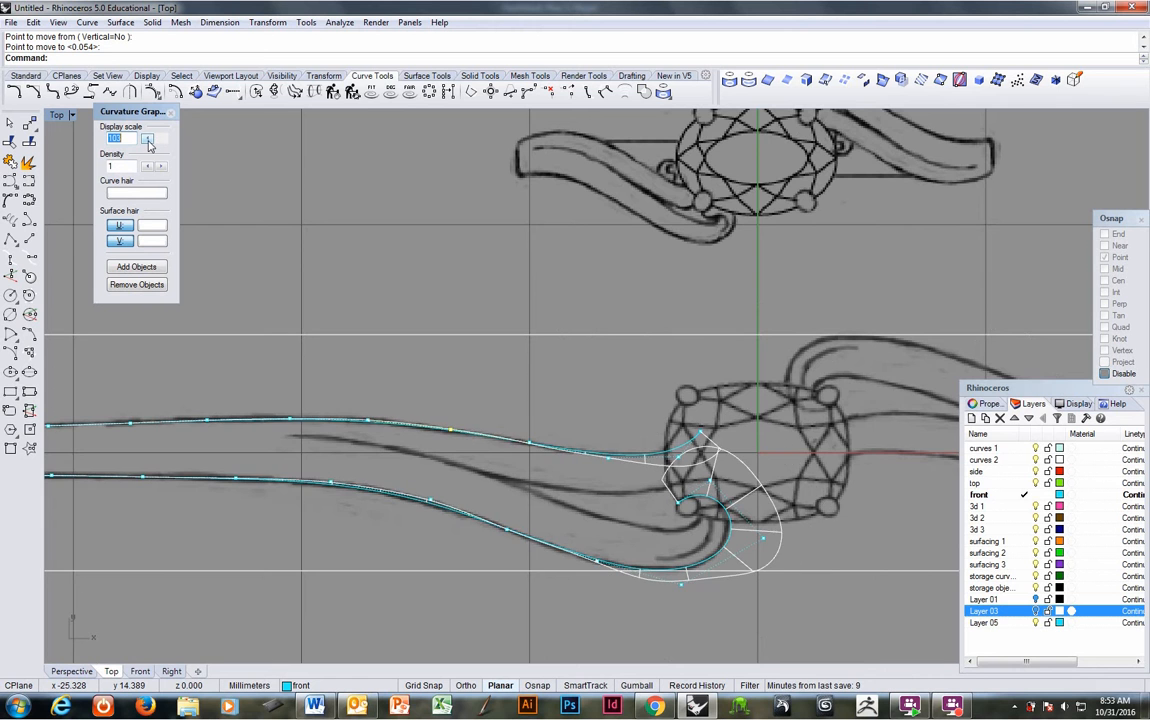
Rebuild the lower curve with 25 points and degree 4, deleting the input.
scroll(434, 488, down, 4)
scroll(443, 445, up, 2)
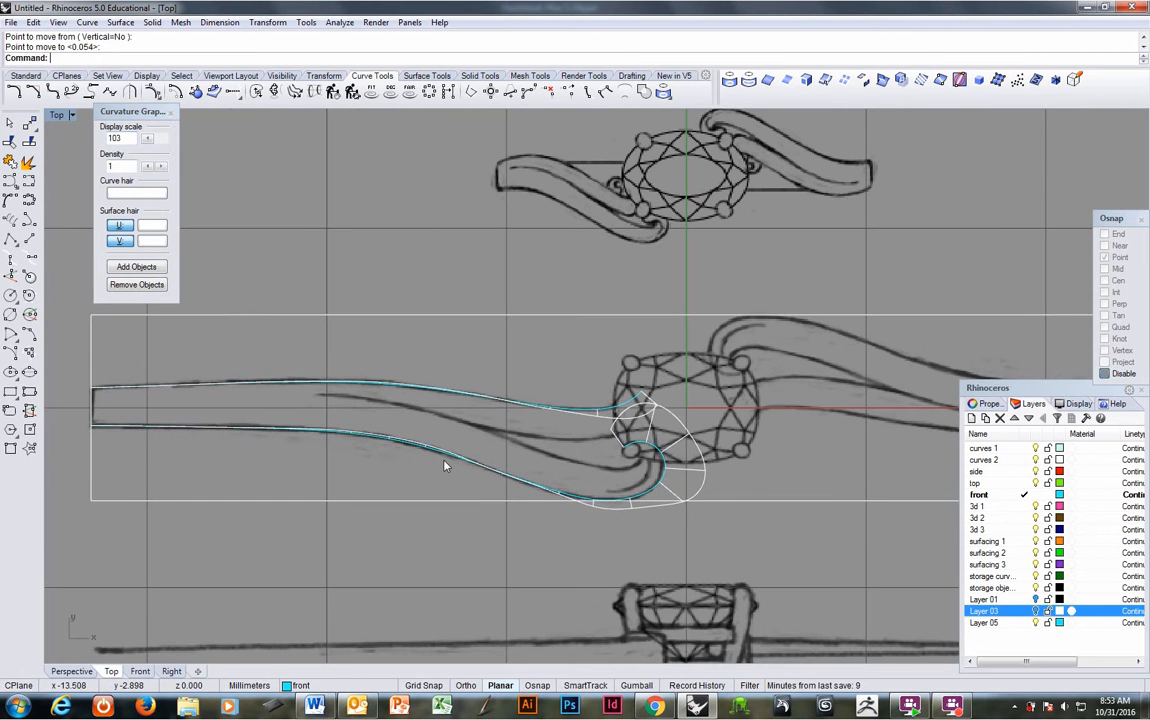
click(452, 463)
text(rebuild)
key(Return)
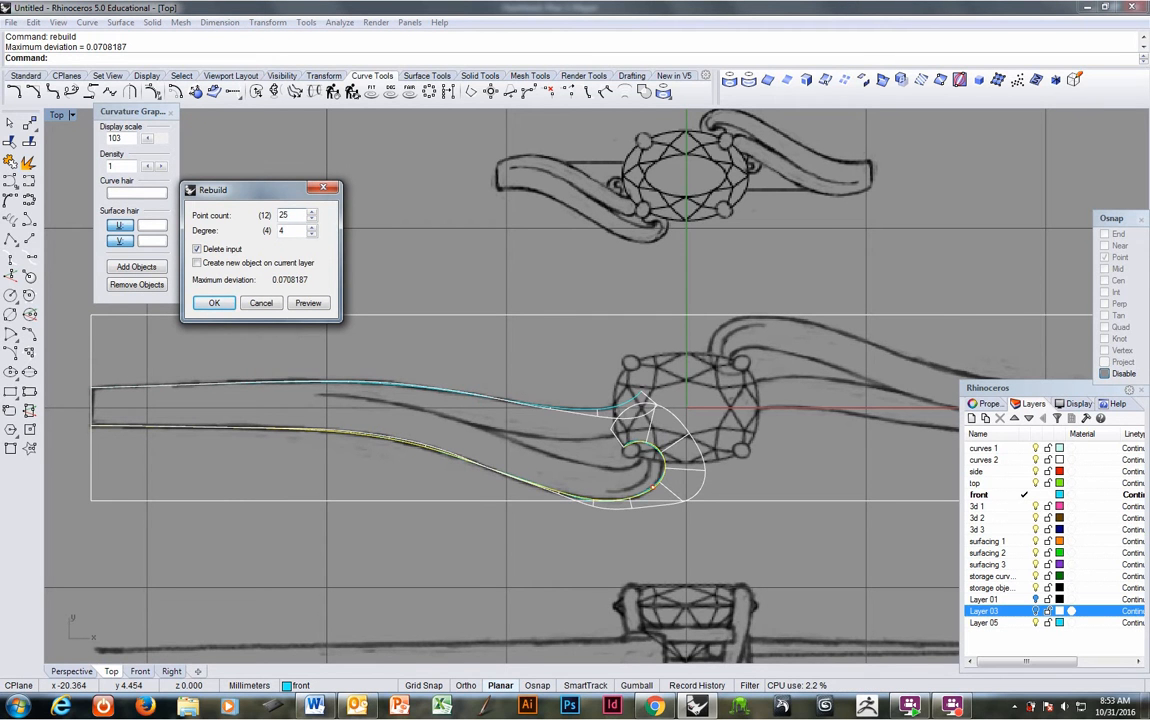
key(Return)
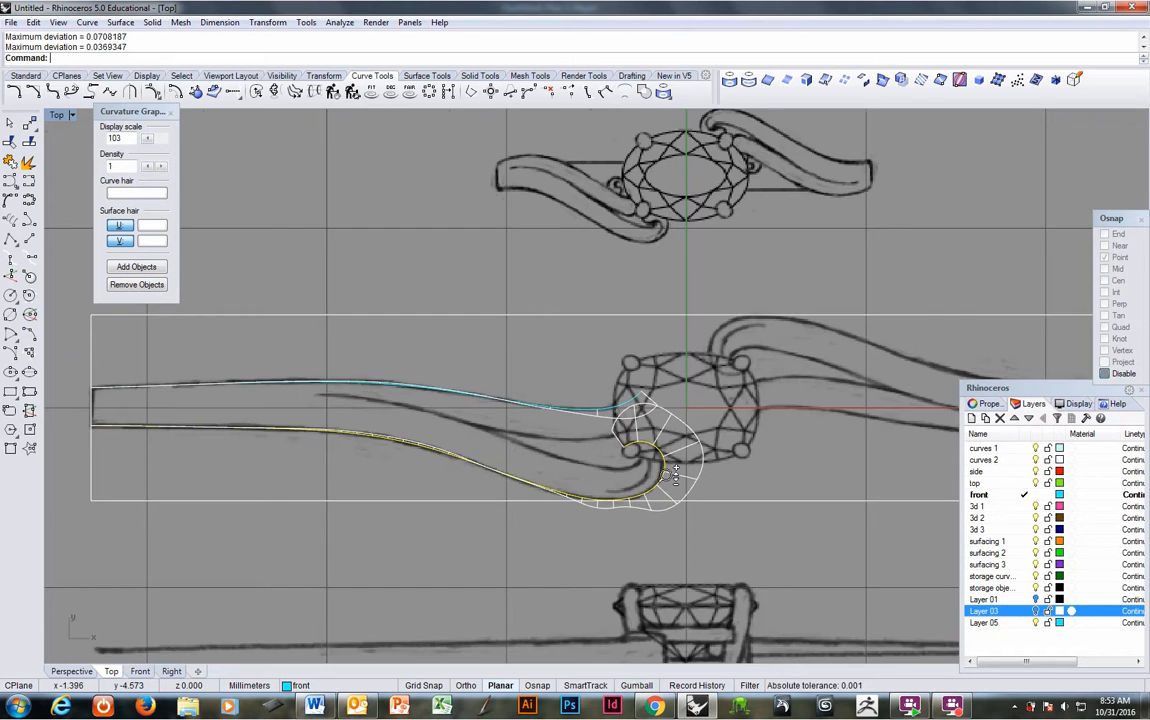
Show the rebuilt lower curve's control points and move the one at the bottom before the curl about 0.07 mm.
scroll(676, 475, up, 5)
key(F10)
scroll(608, 423, up, 3)
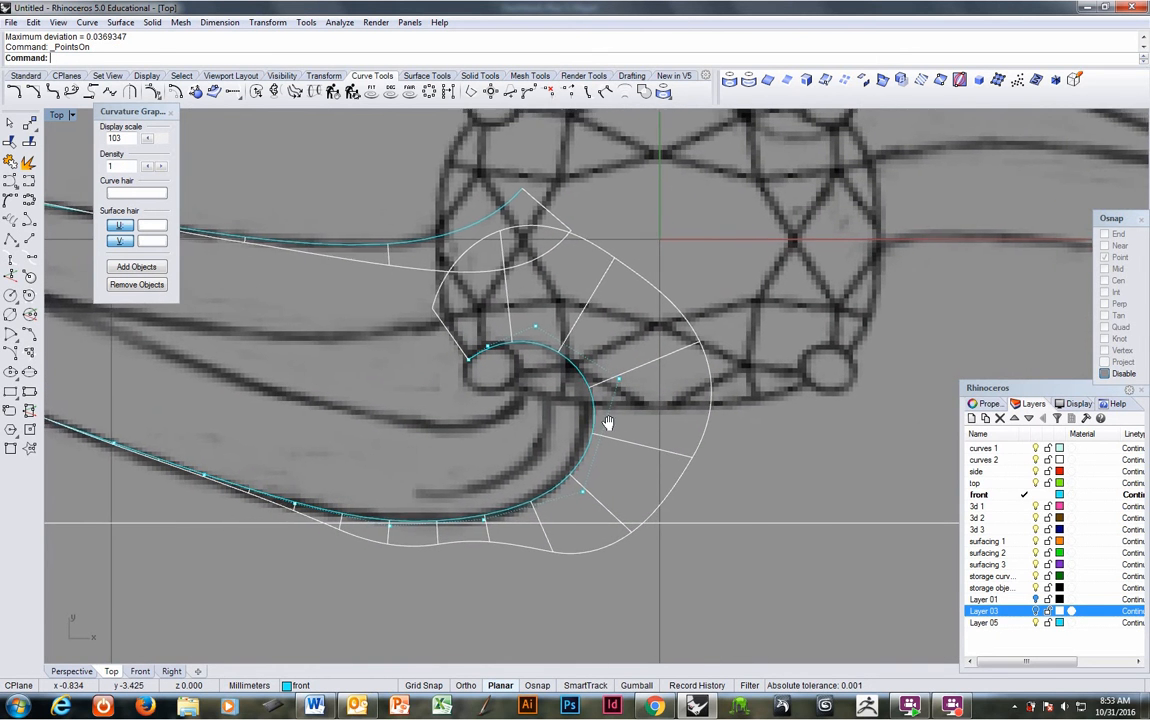
right_drag(607, 423, 602, 417)
click(385, 519)
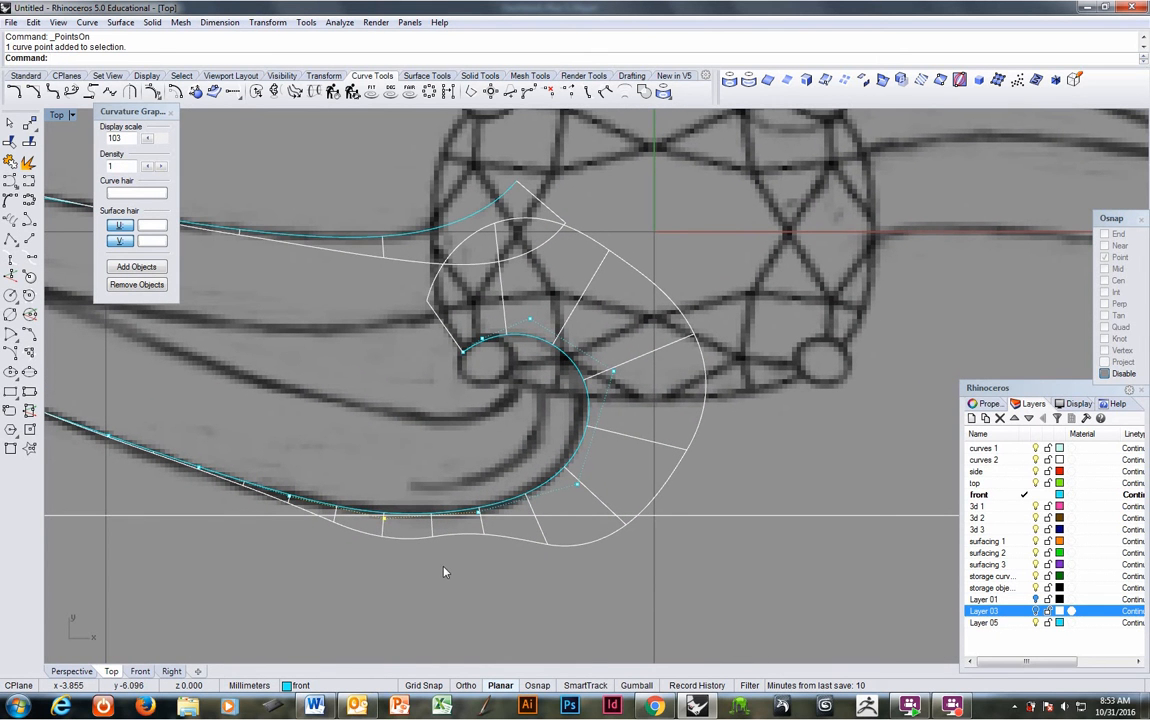
text(m)
key(Return)
click(457, 577)
click(461, 575)
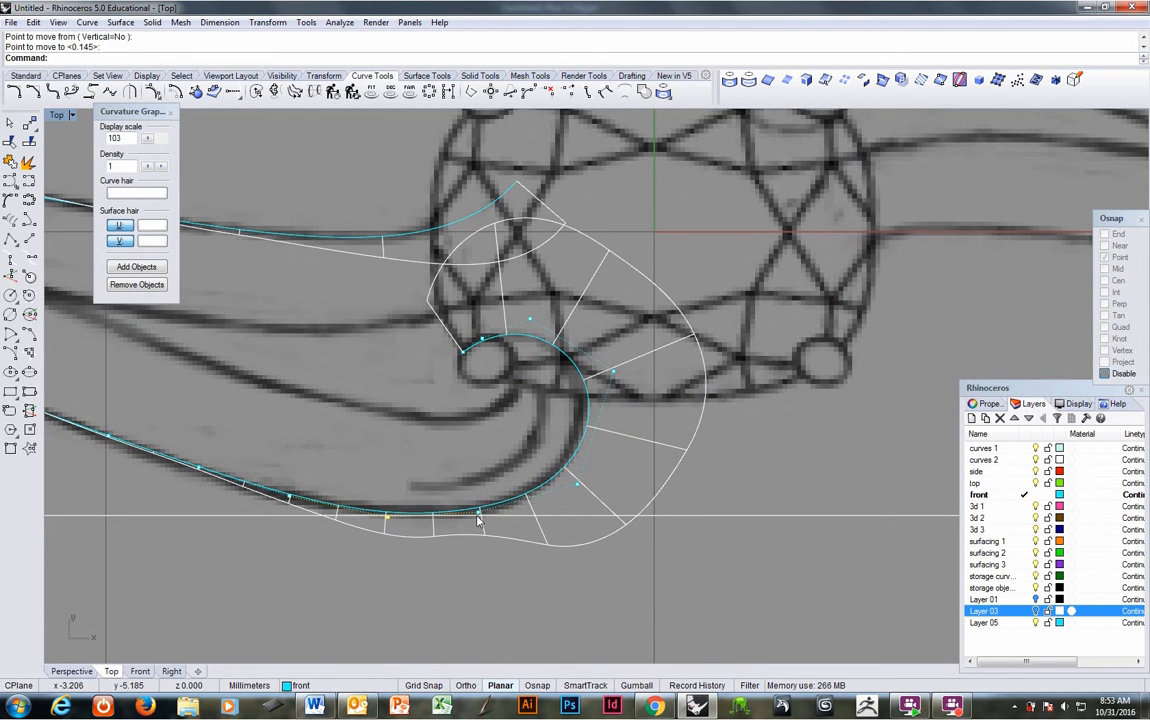
Move the adjacent control point beneath the curl about 0.06 mm to even out the curvature graph.
click(478, 517)
key(Return)
click(460, 560)
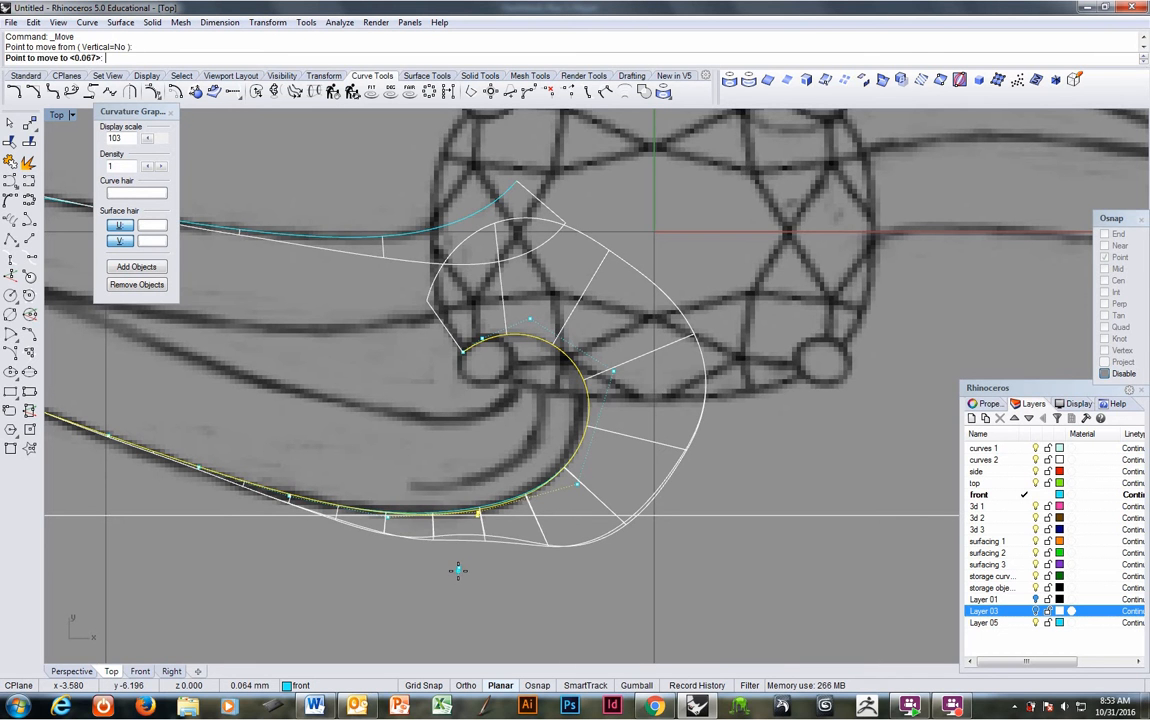
click(458, 570)
Move the two bottom control points beneath the curl together, up by about 0.06 mm.
shift+click(388, 518)
text(m)
key(Return)
click(432, 584)
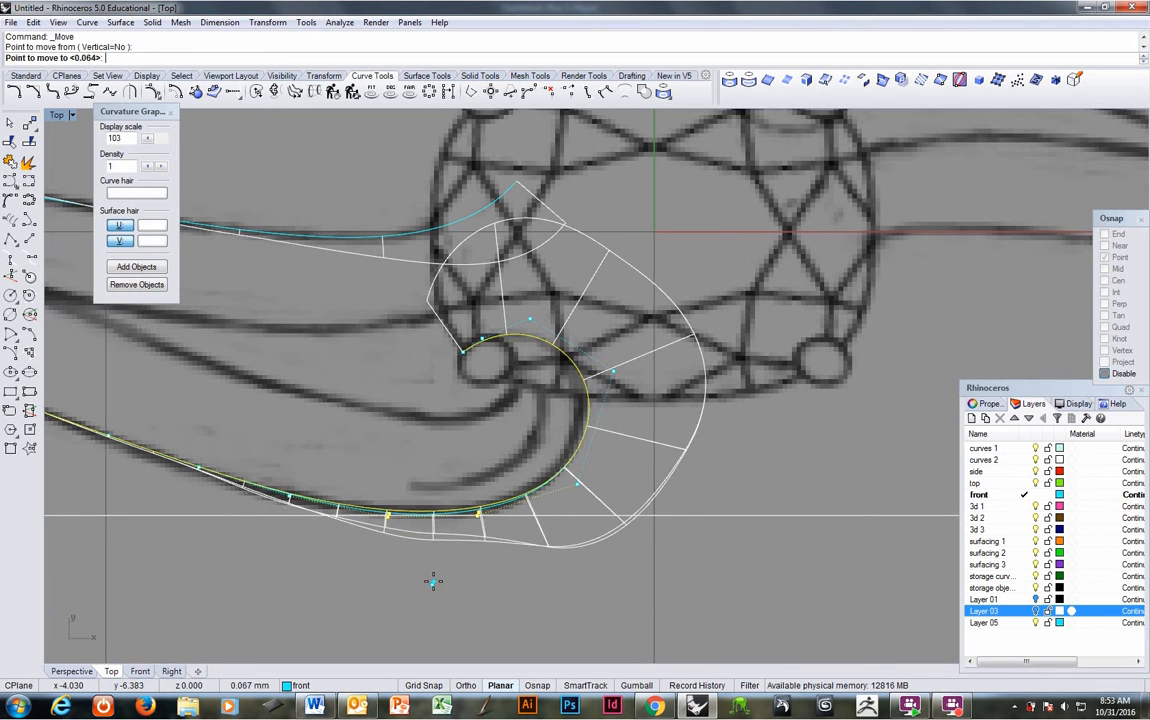
click(435, 585)
Move the control point outside the curl's lower right inward about 0.1 mm and then nudge it about 0.025 mm further.
click(576, 485)
text(m)
key(Return)
click(721, 489)
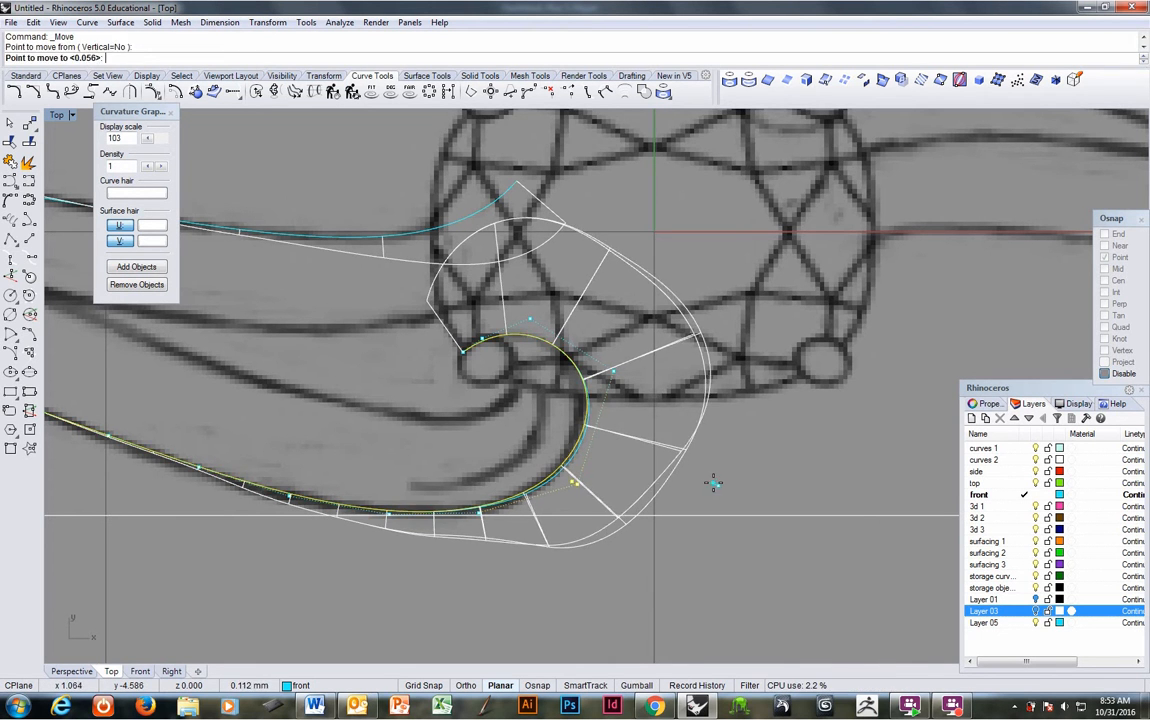
click(715, 485)
right_click(656, 502)
click(740, 476)
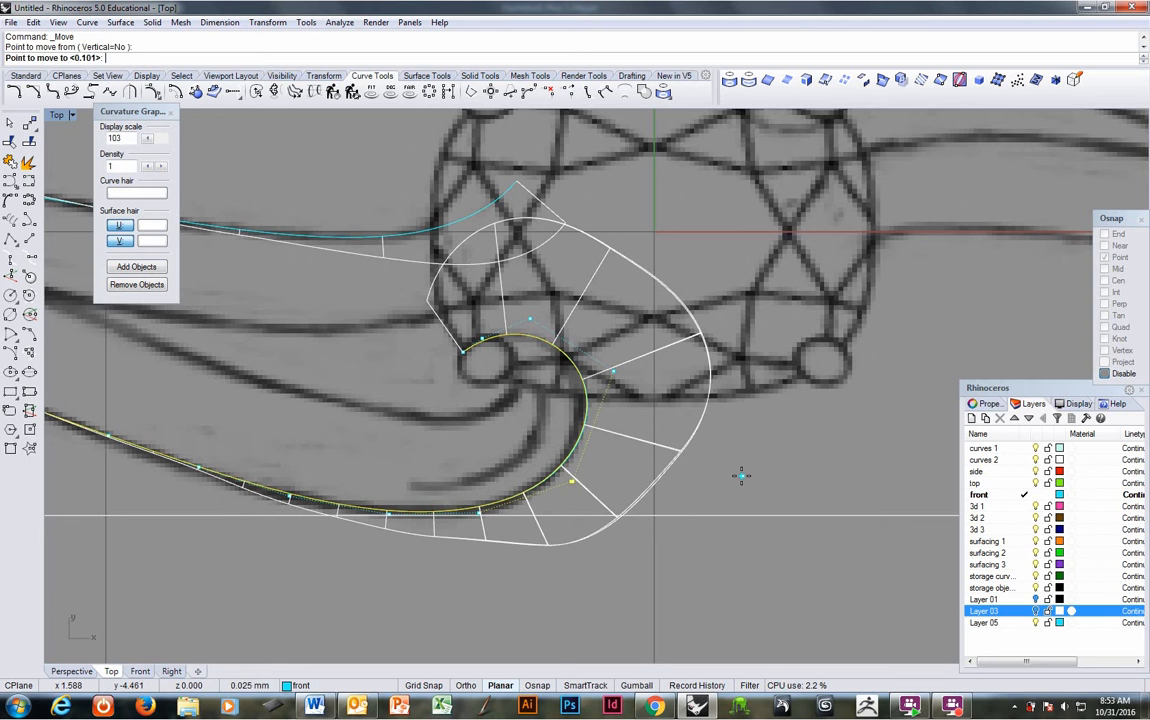
click(741, 475)
Move the control point on the curl's right side inward by about 0.21 mm.
click(615, 375)
right_click(706, 402)
click(714, 408)
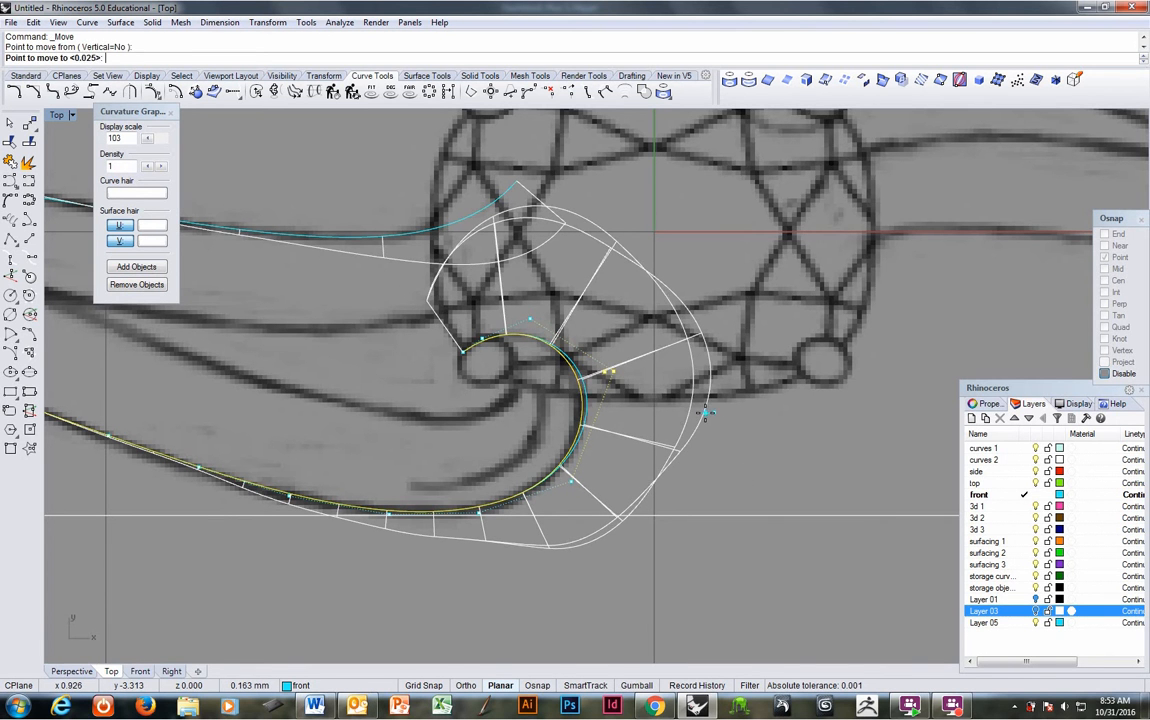
click(703, 411)
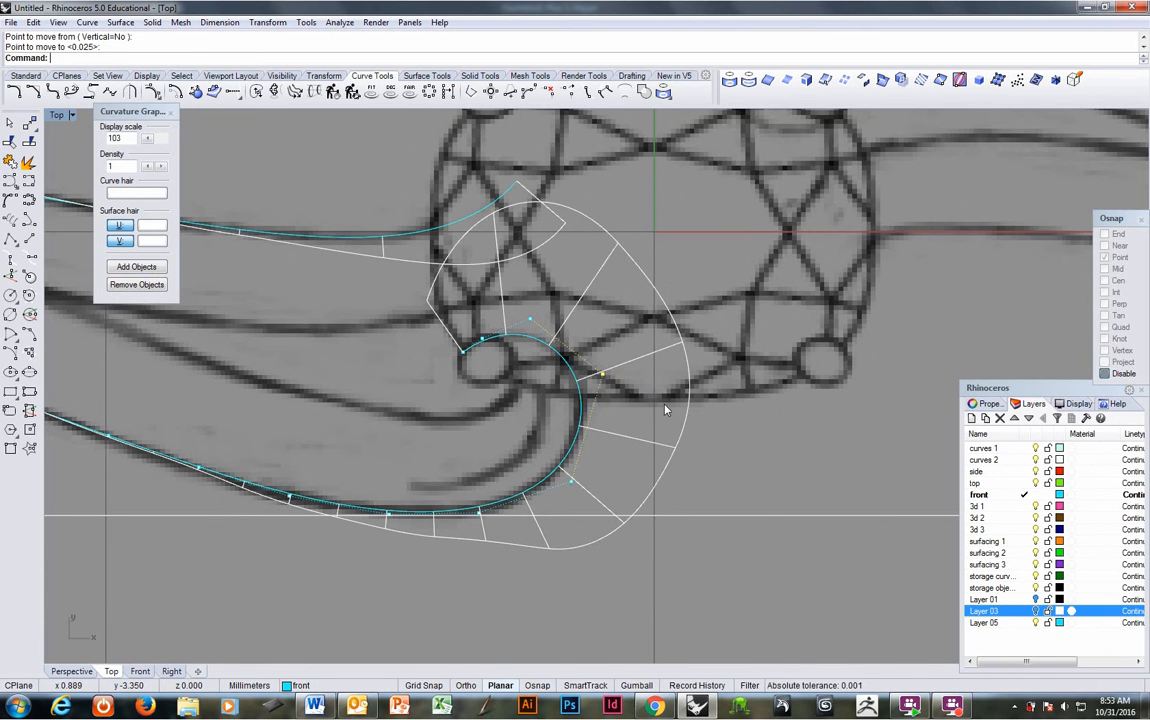
Move the control point beside the curl's tip down about 0.07 mm and the one above the curl down about 0.09 mm.
click(481, 338)
right_click(505, 377)
click(507, 380)
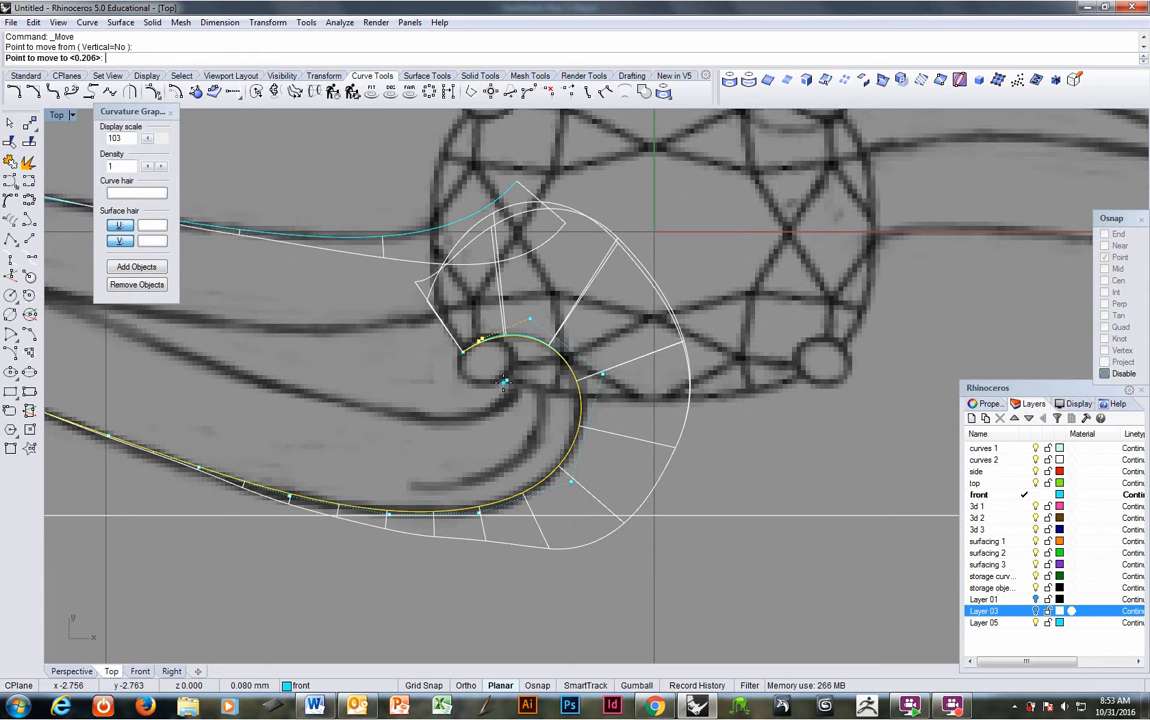
click(505, 381)
click(530, 322)
right_click(530, 322)
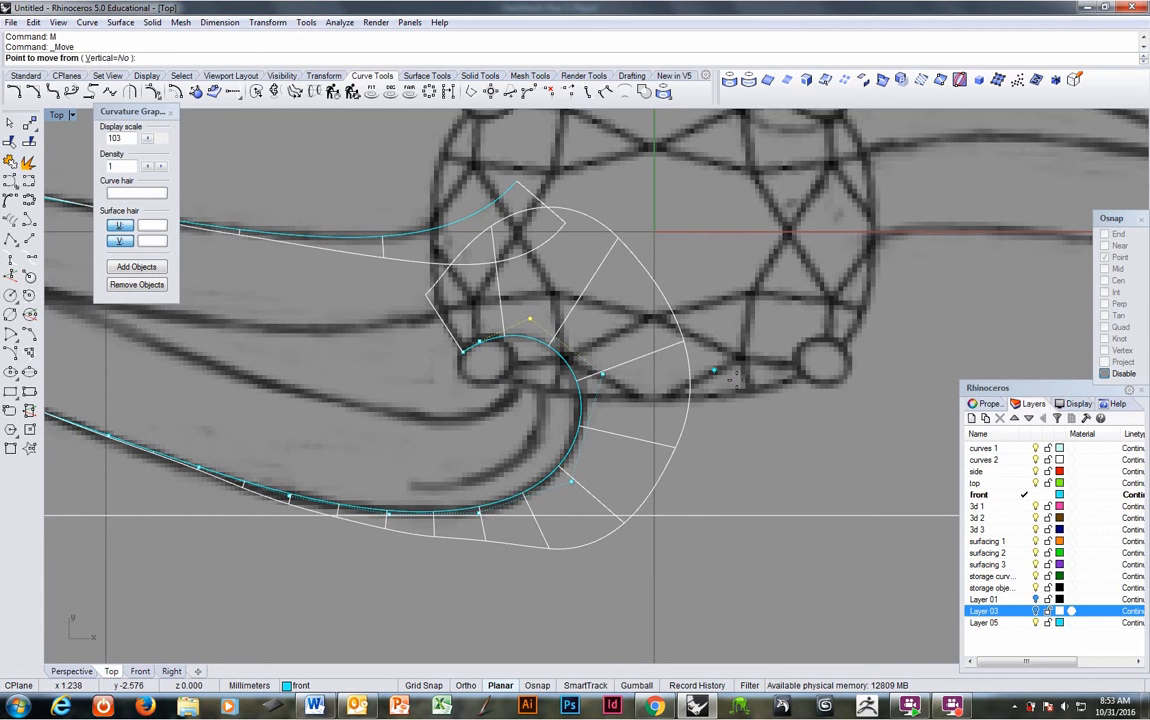
click(529, 322)
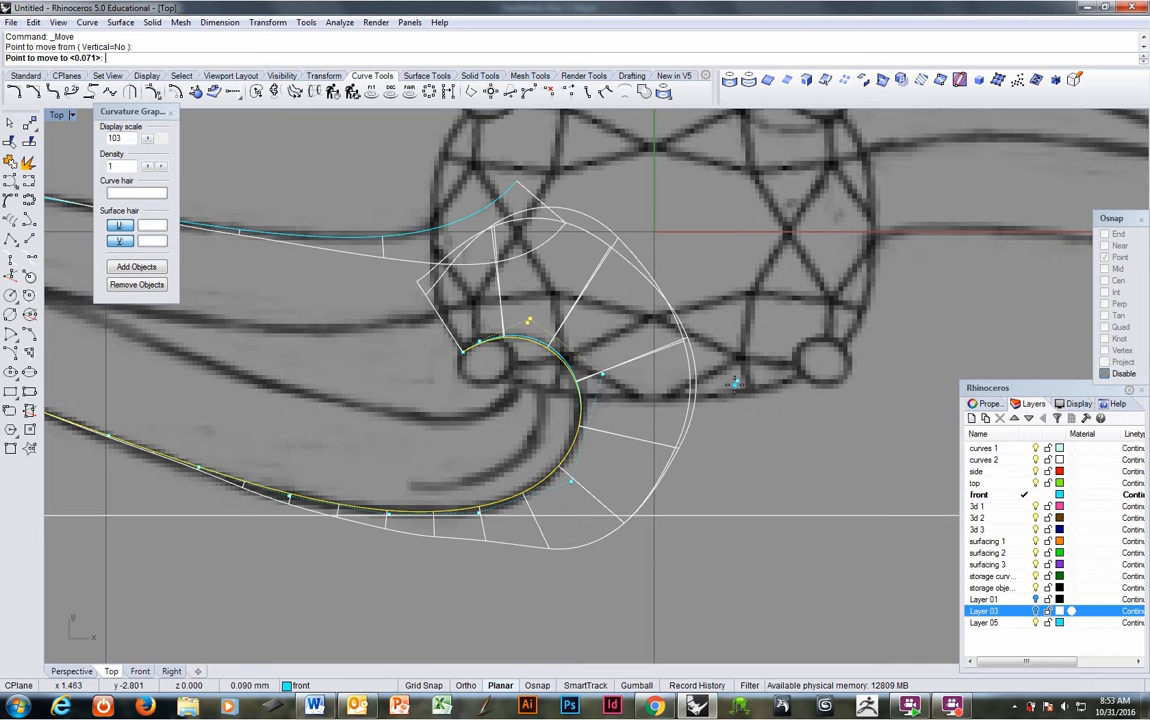
click(527, 323)
Move the curl's lower-right control point up and outward about 0.11 mm and the right-side one up and inward about 0.045 mm.
click(572, 483)
right_click(576, 485)
click(573, 484)
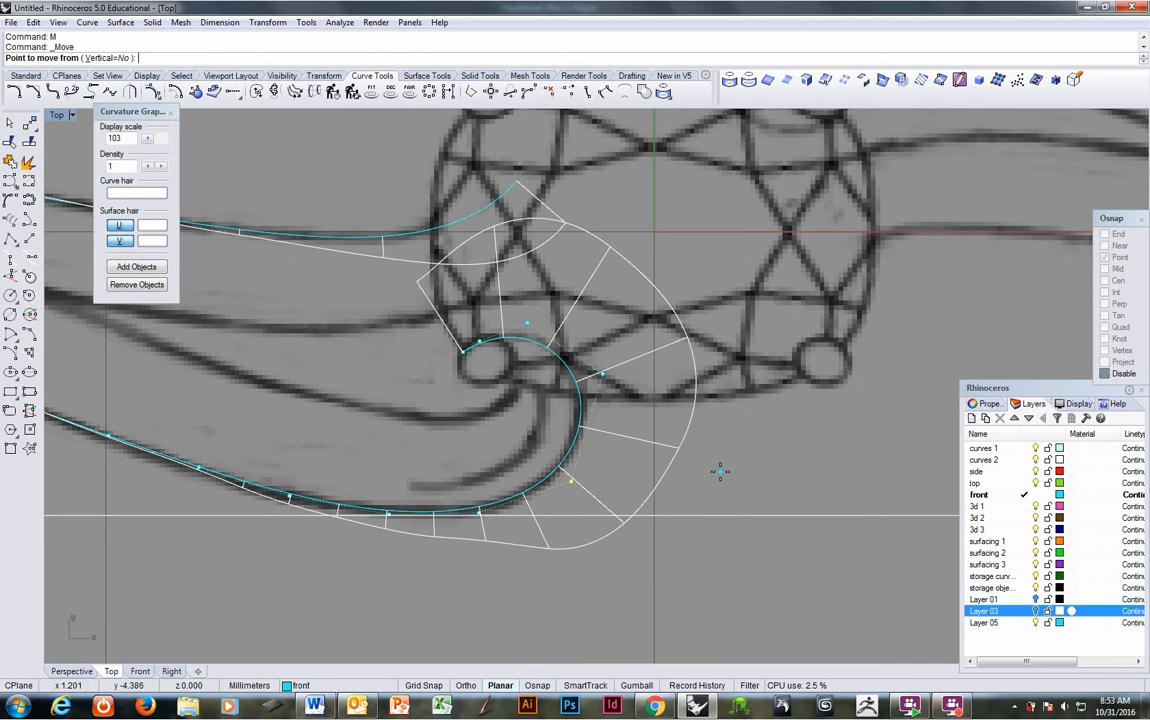
click(575, 477)
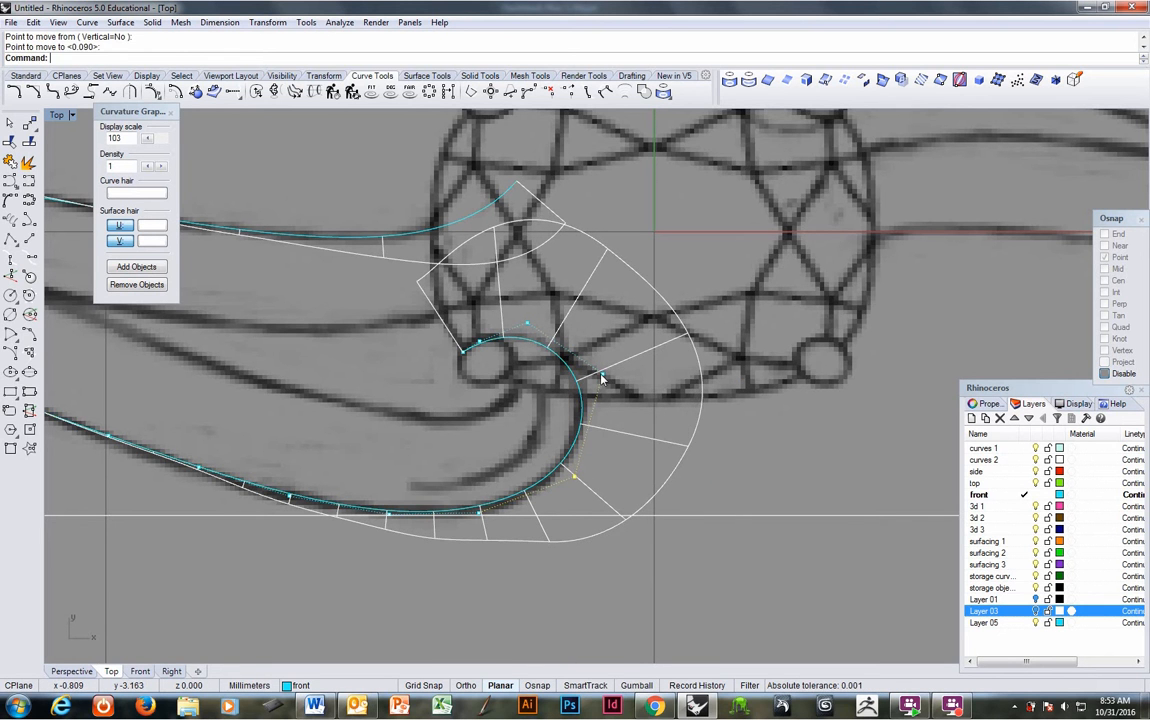
click(601, 374)
right_click(602, 375)
click(601, 374)
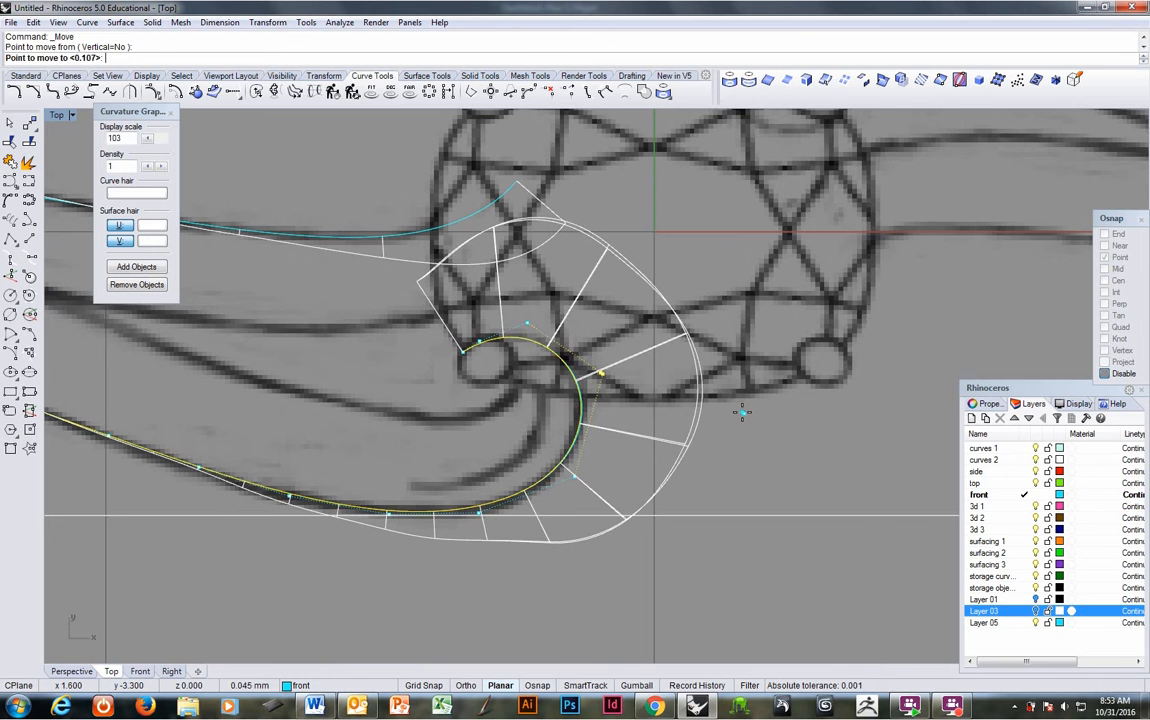
key(Escape)
Nudge the rightmost bottom control point beneath the curl upward by about 0.045 mm.
click(479, 513)
text(M)
key(Return)
click(497, 576)
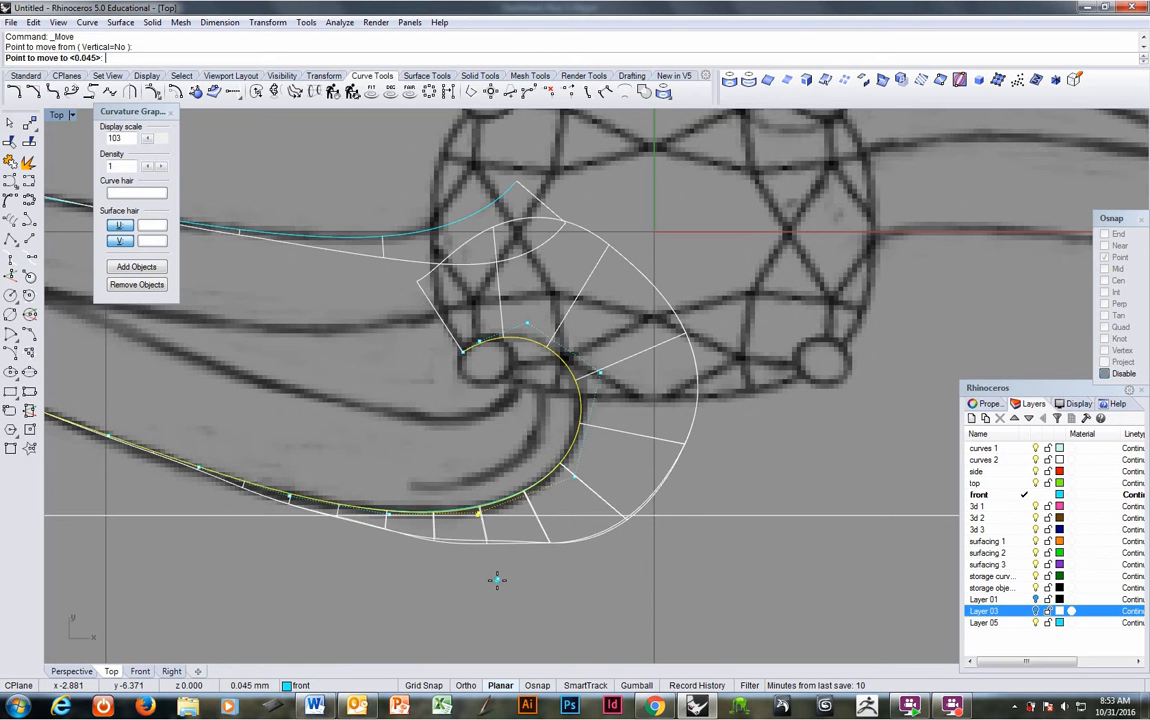
click(496, 579)
Turn off the curvature graph on the band curves.
scroll(391, 557, down, 8)
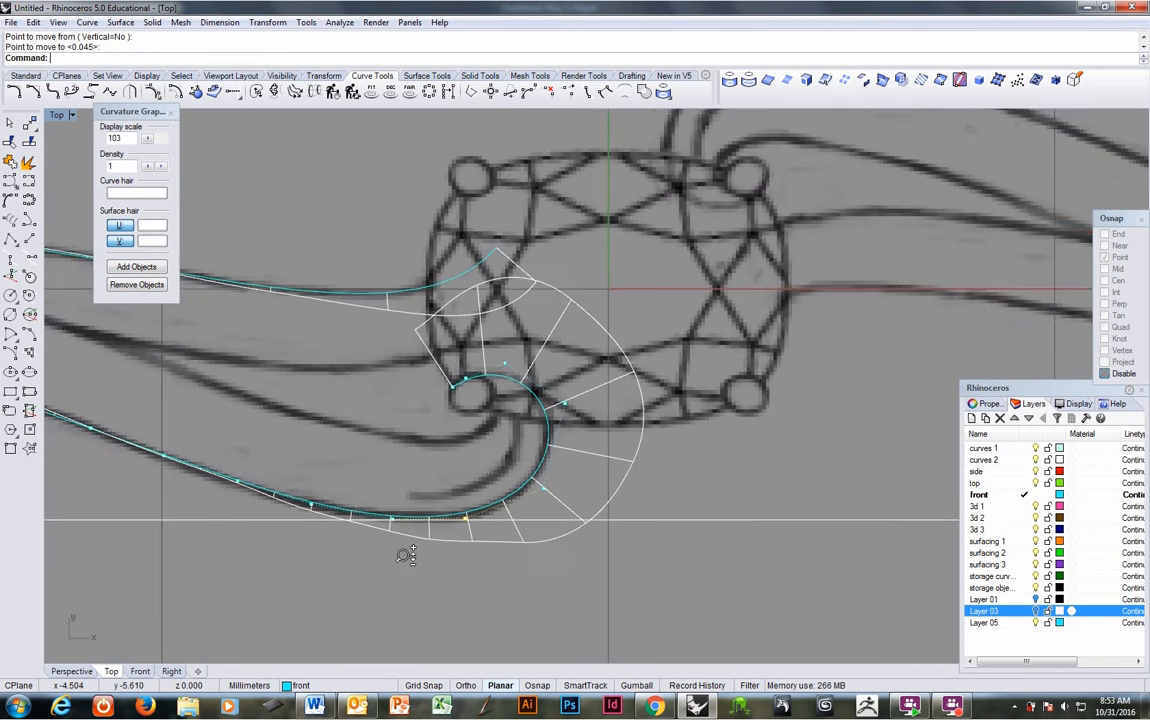
right_drag(410, 498, 463, 484)
click(171, 113)
Offset the lower edge curve toward the upper one, using the through-point option to follow the drawing's inner line.
click(362, 511)
right_drag(311, 469, 370, 497)
scroll(360, 490, up, 3)
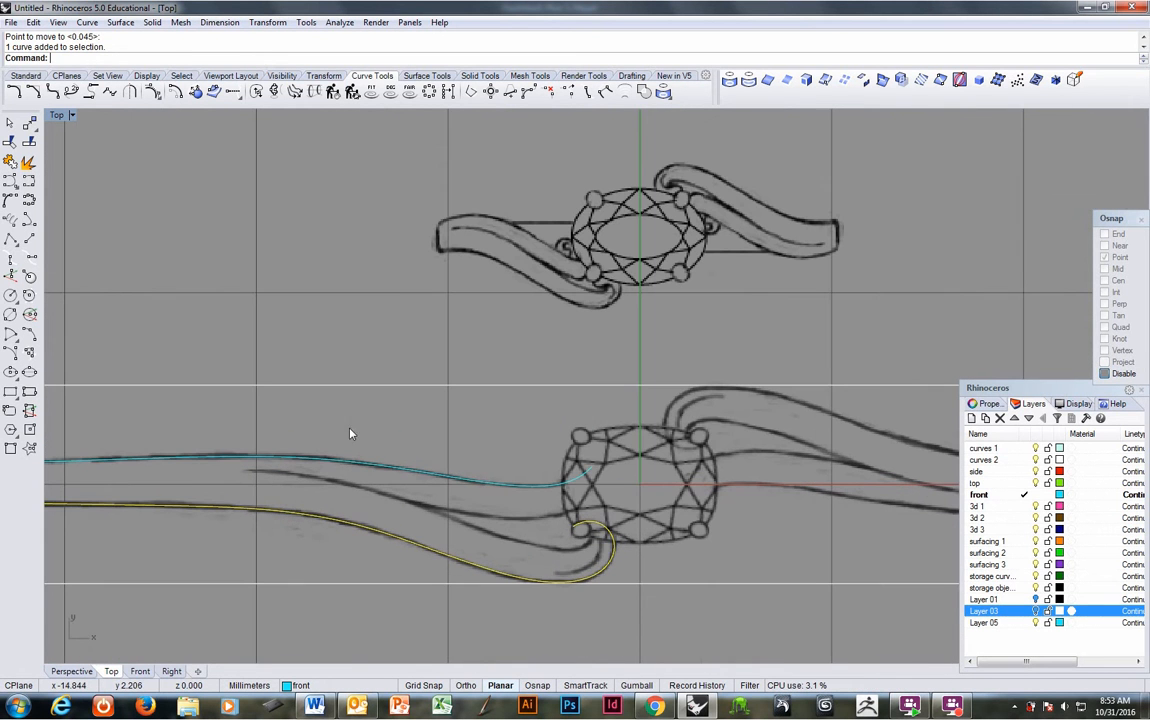
click(152, 91)
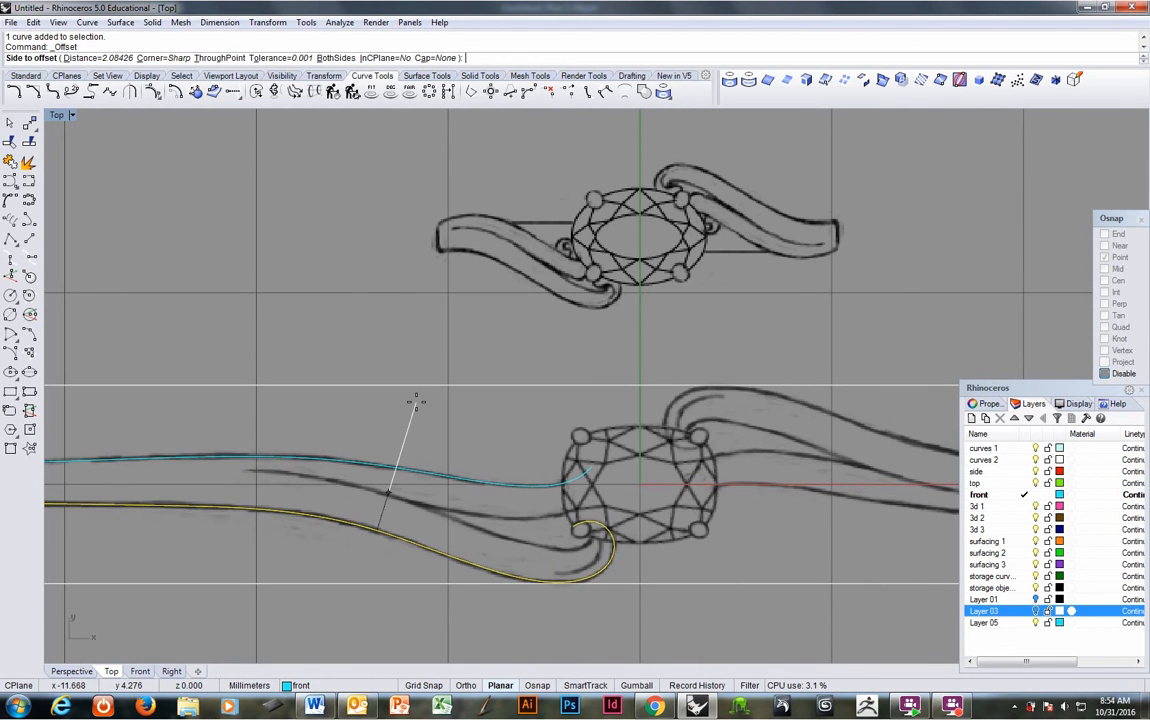
text(t)
key(Return)
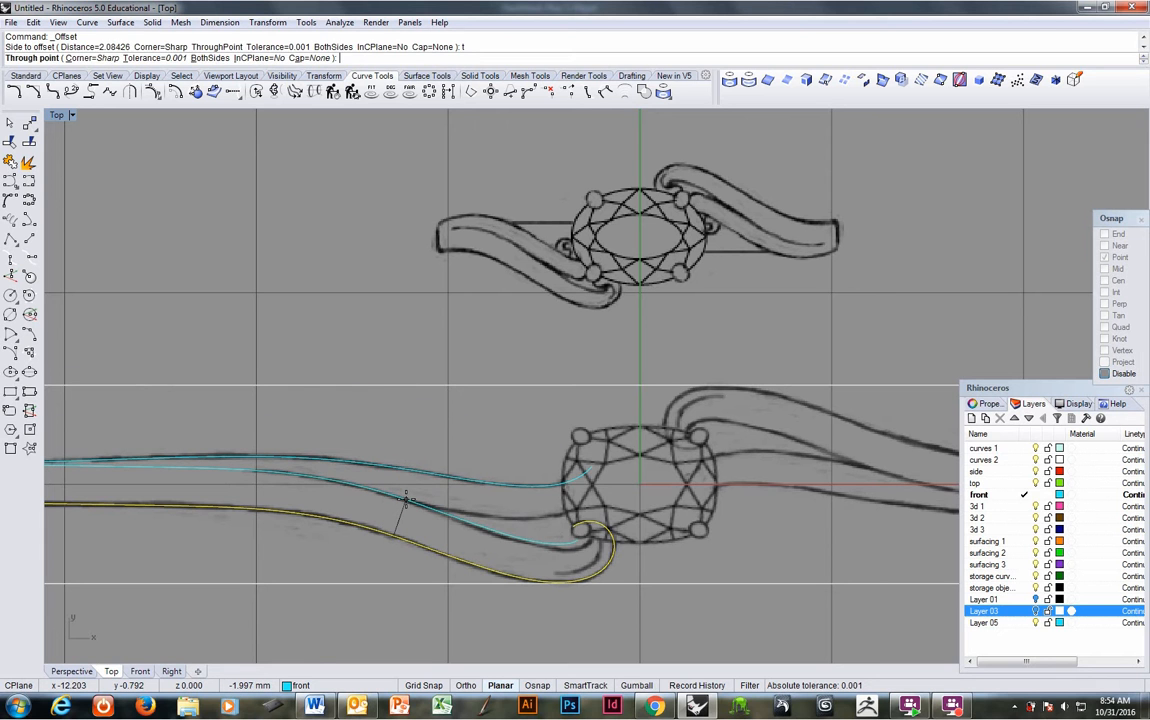
Finish offsetting the lower band outline inward by about 2 mm through the sketch's middle ridge line.
click(405, 500)
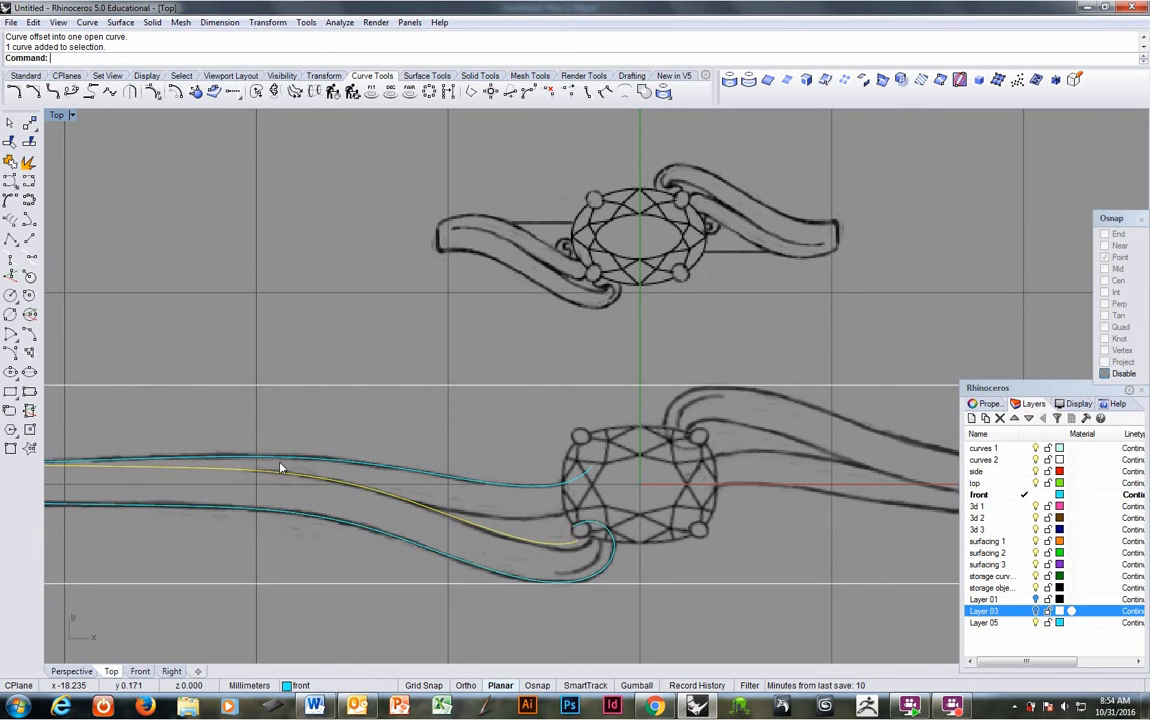
scroll(366, 455, down, 2)
Draw a vertical line across the left band curves and move it to where the sketch's middle ridge line fades out.
click(28, 218)
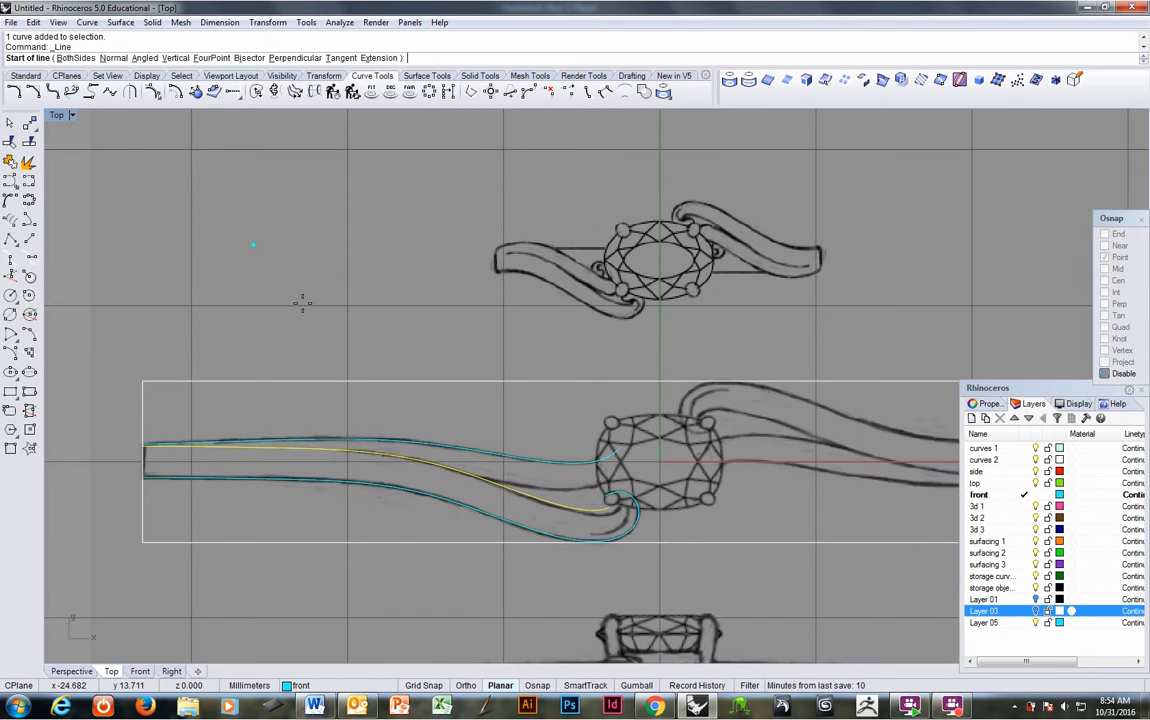
click(289, 253)
click(290, 531)
scroll(283, 496, up, 3)
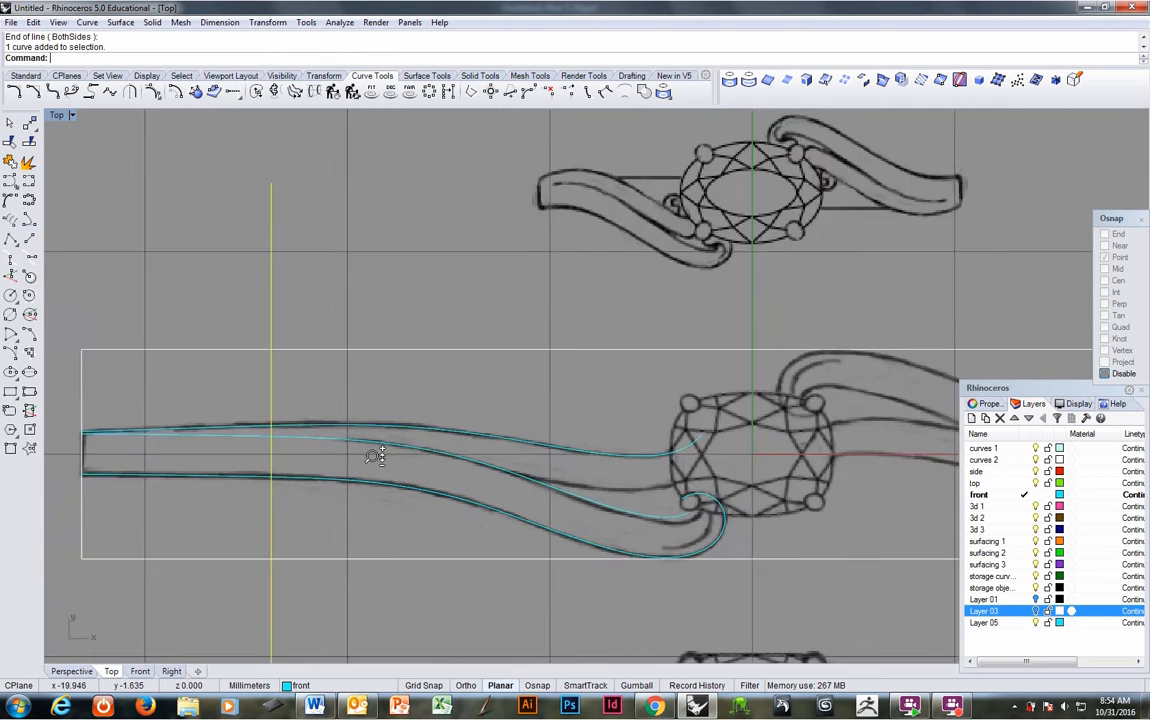
key(Return)
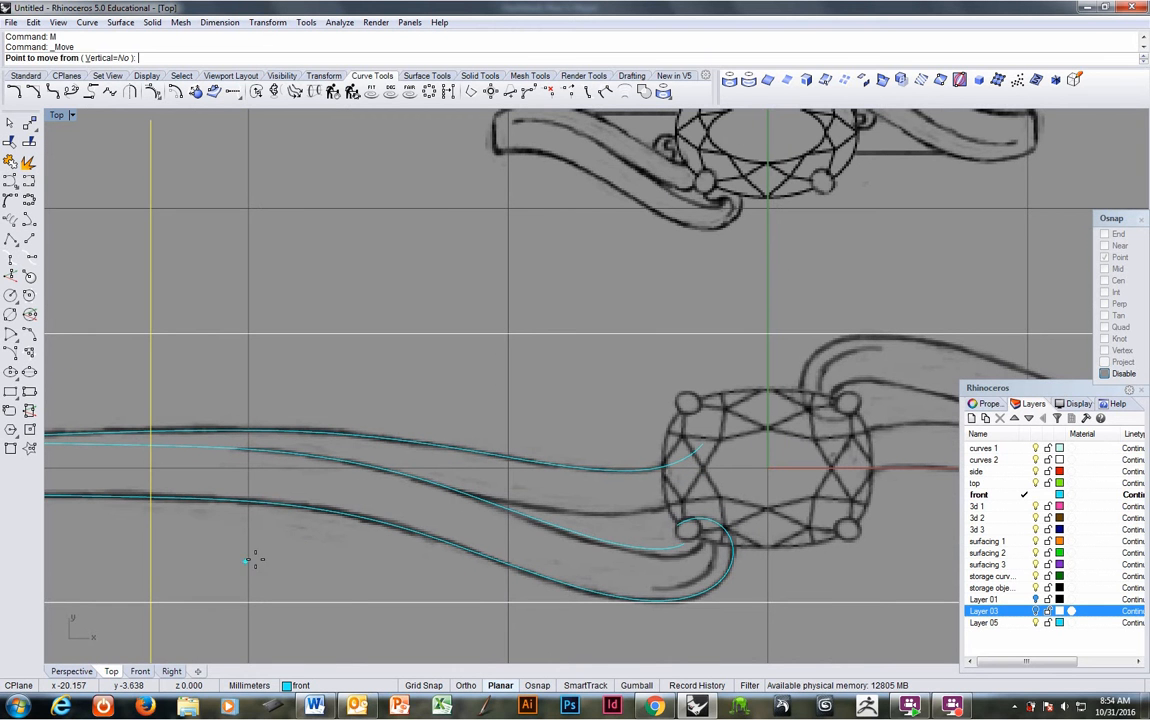
click(244, 557)
click(328, 561)
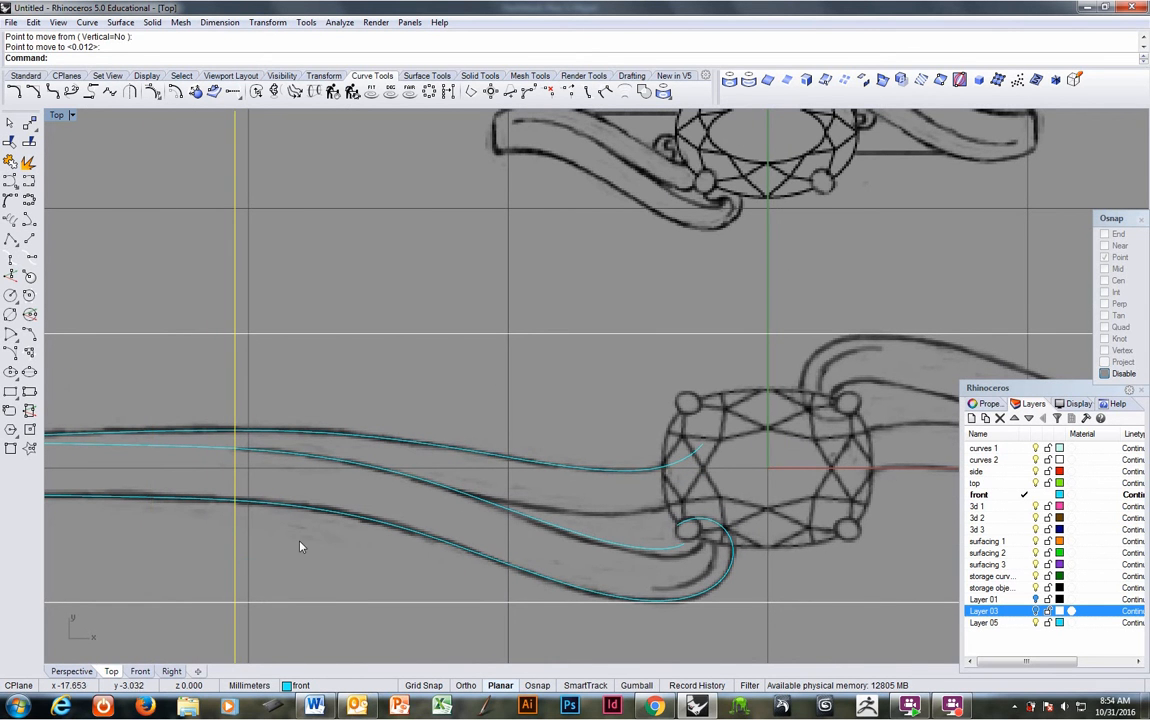
scroll(236, 490, up, 3)
right_click(267, 462)
click(277, 462)
click(273, 463)
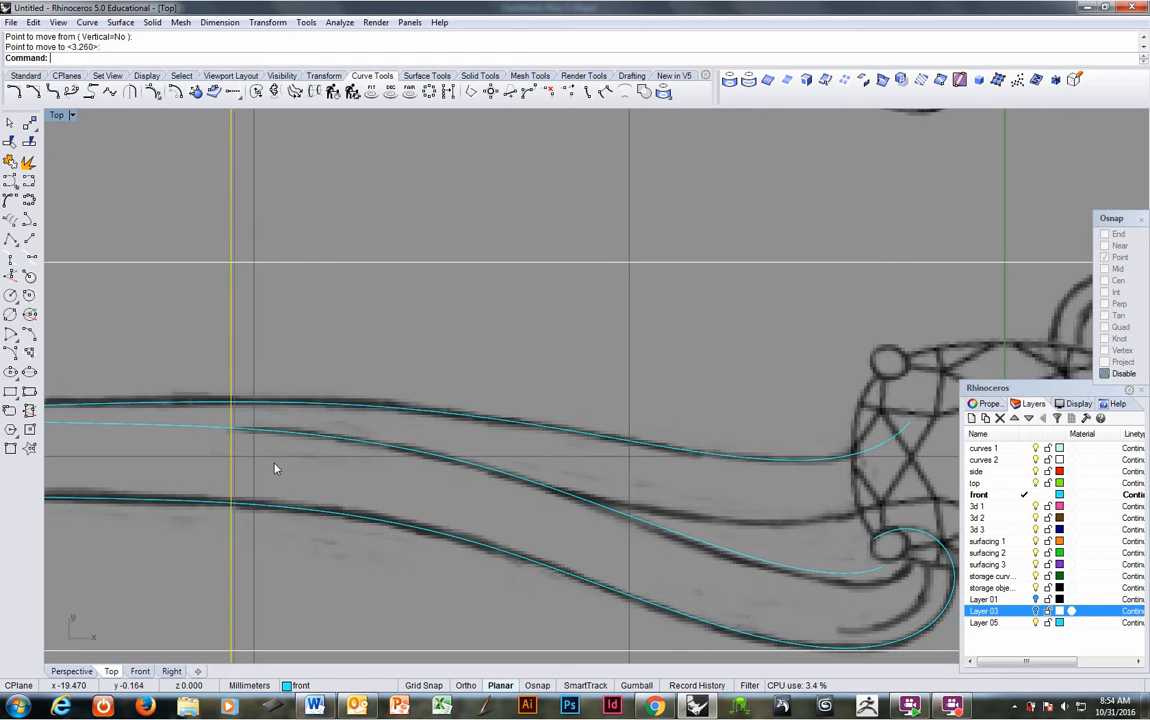
Trim away the part of the offset middle curve that lies left of the vertical line.
click(10, 144)
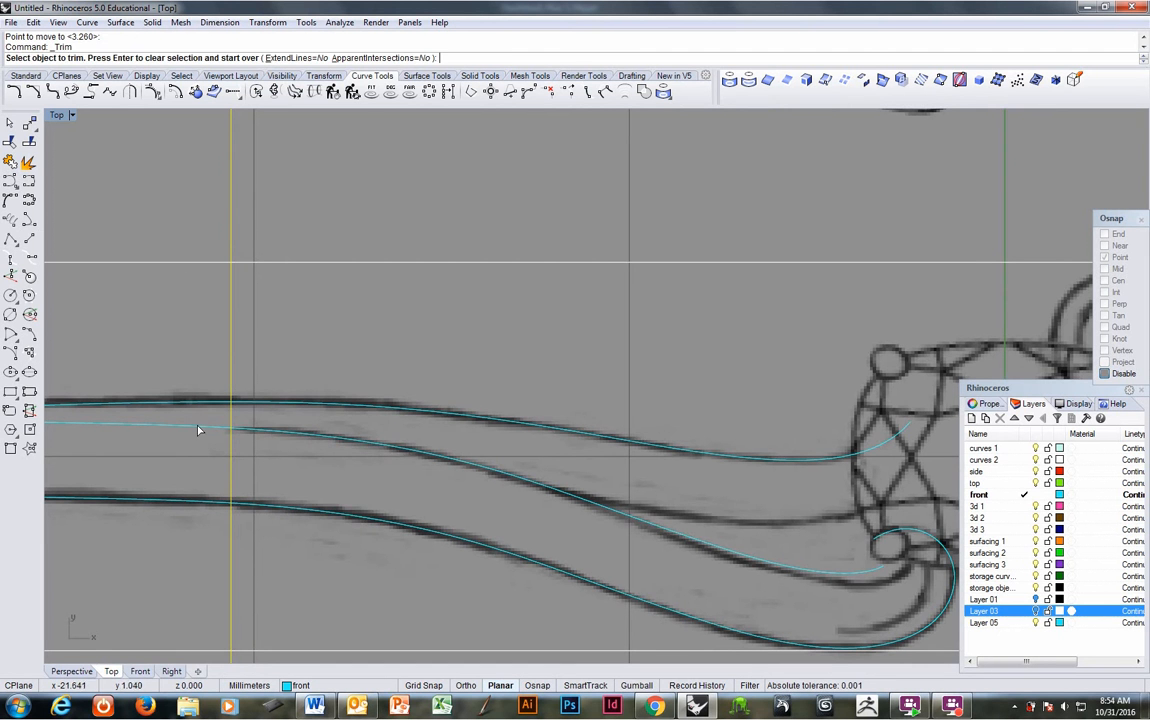
click(198, 430)
key(Return)
scroll(198, 430, down, 3)
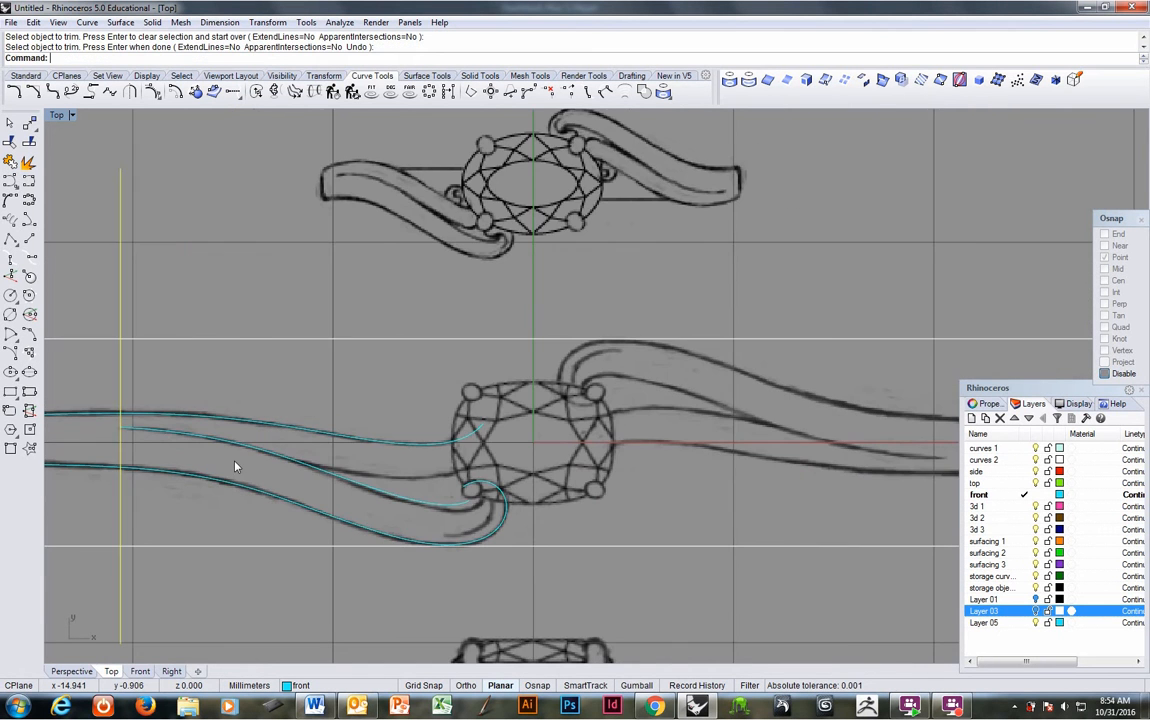
Rebuild the trimmed middle curve at degree 4 with far fewer control points.
click(321, 481)
scroll(335, 476, up, 2)
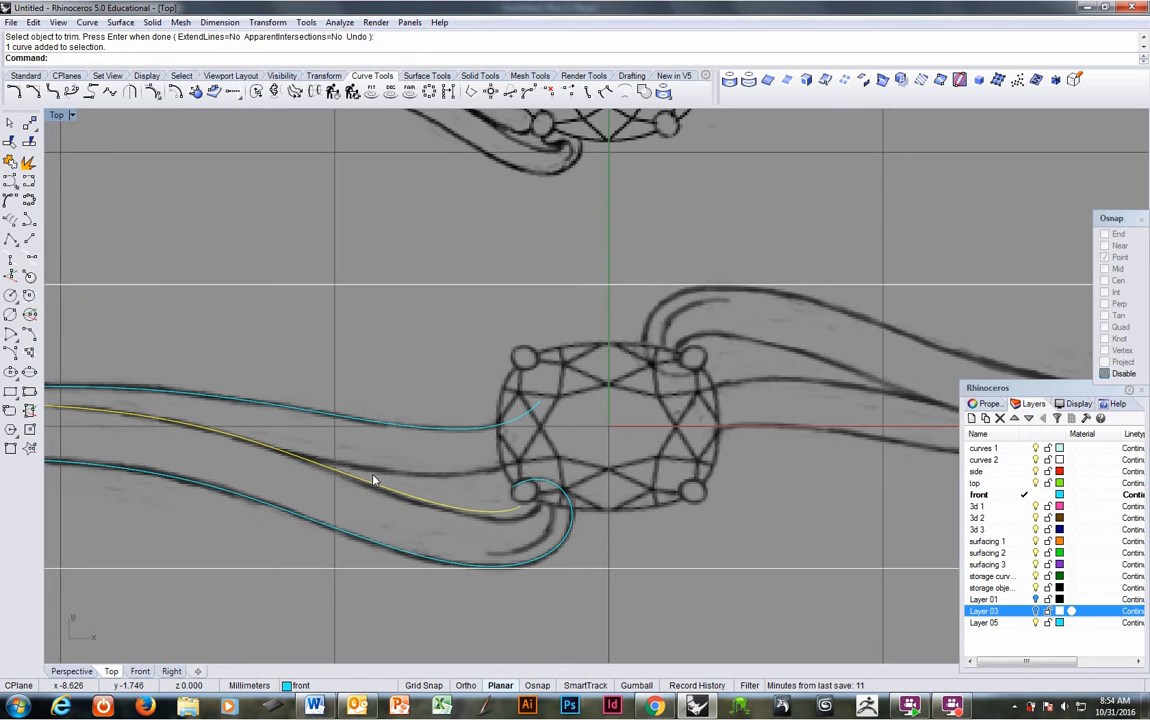
text(rebuild)
key(Return)
drag(294, 214, 270, 215)
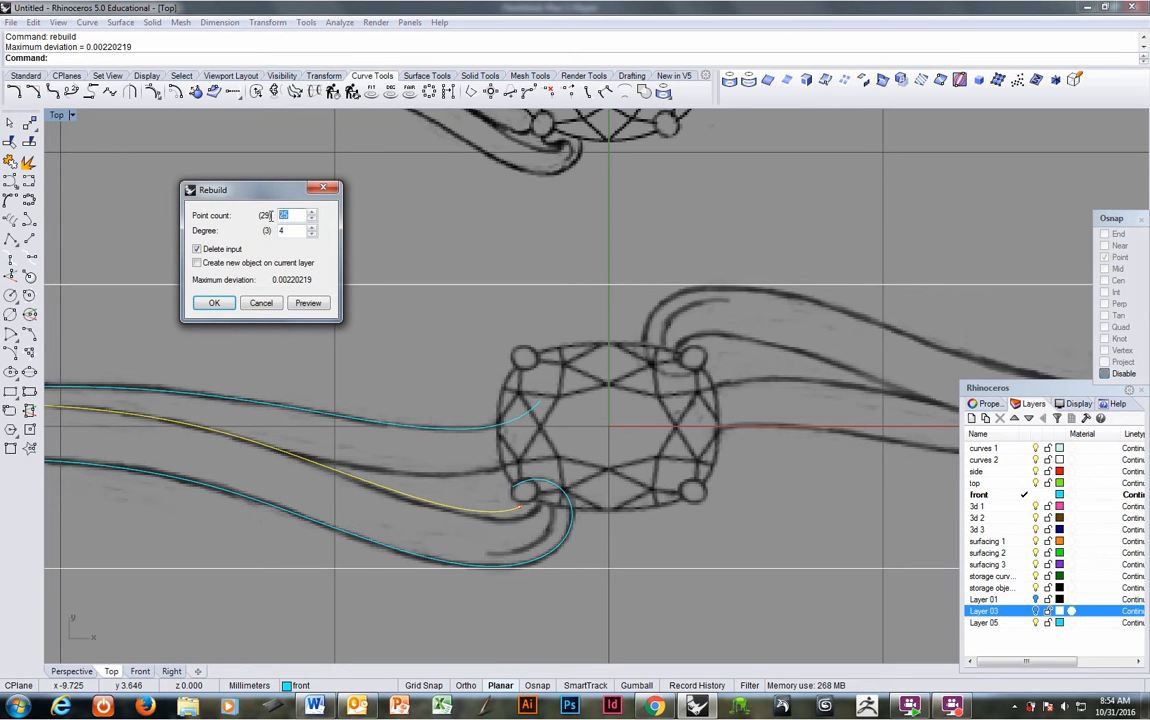
key(Return)
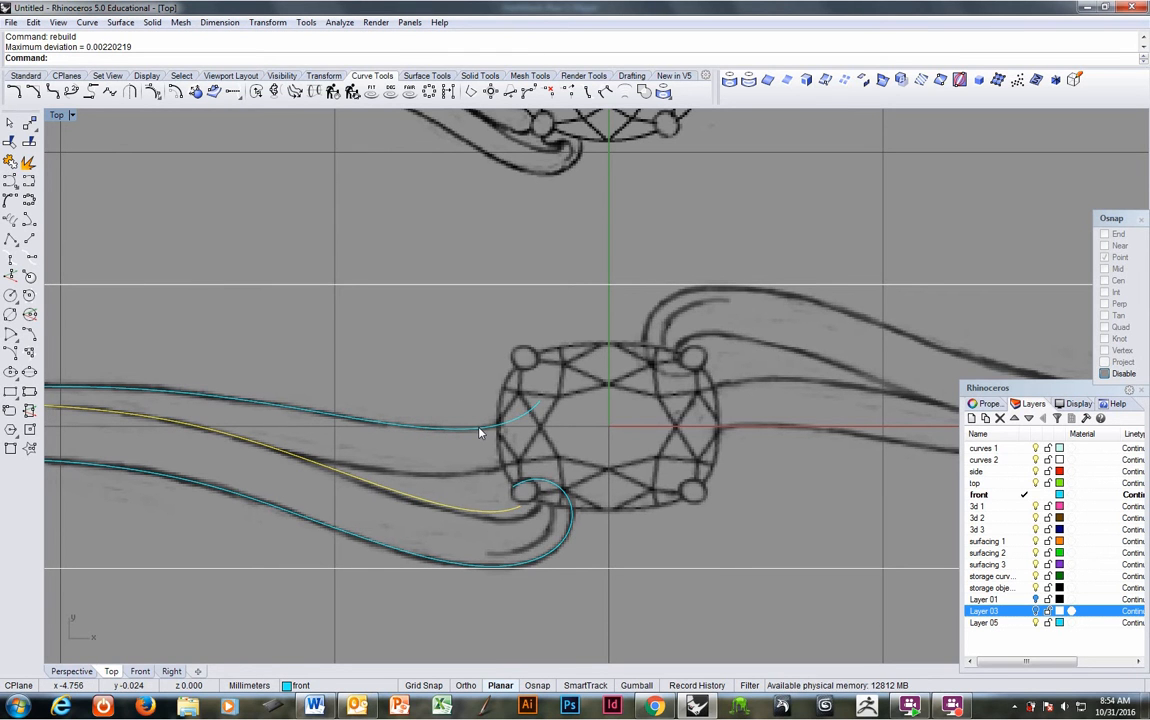
Show the middle curve's control points and move the last two about 1.4 and 1.2 mm so its end sweeps up into the curl.
key(F10)
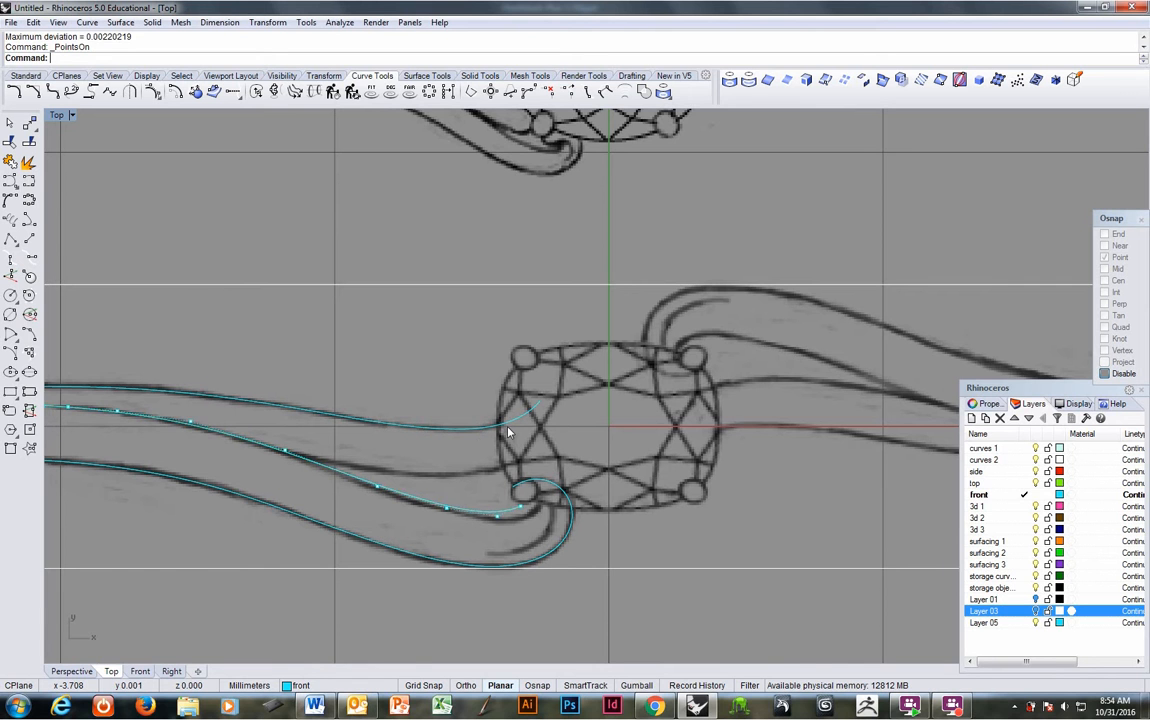
click(521, 508)
key(Return)
click(664, 540)
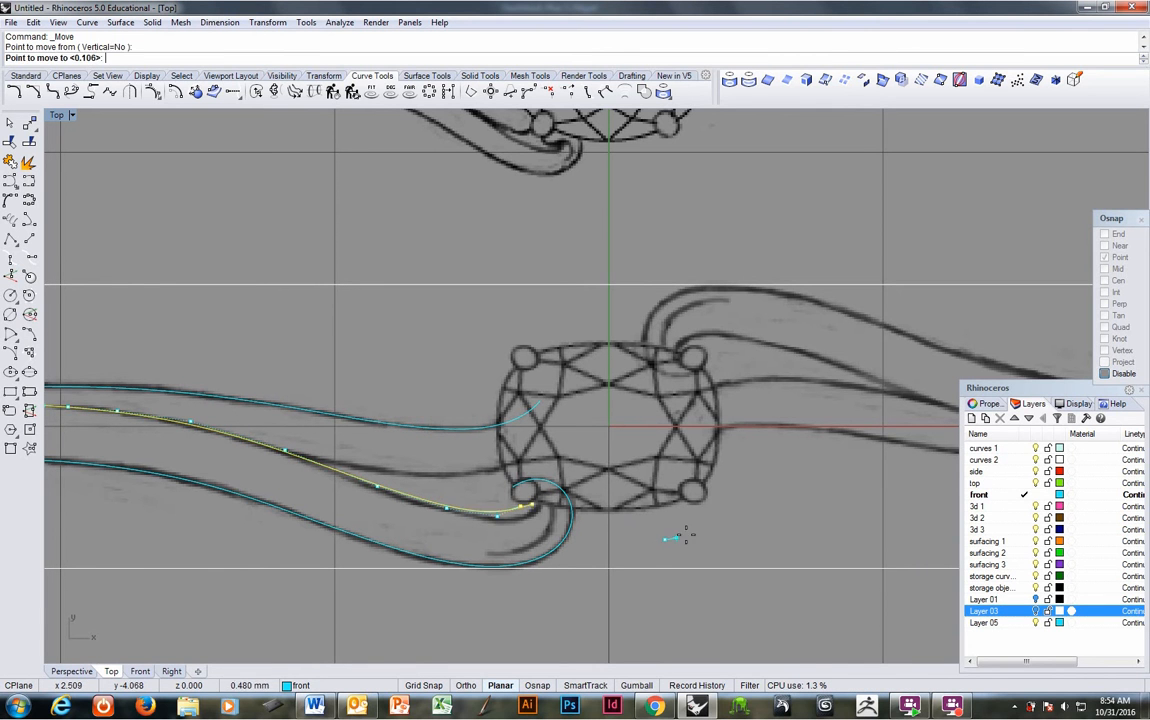
click(700, 527)
click(498, 518)
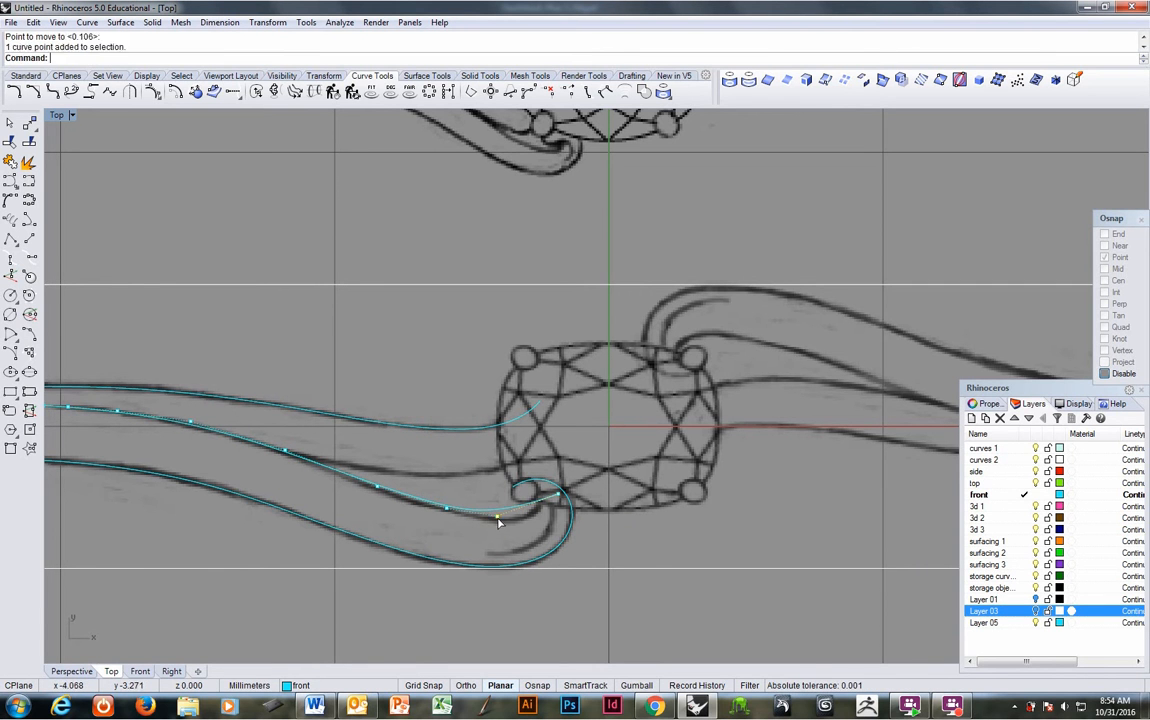
right_click(498, 519)
click(498, 518)
click(522, 538)
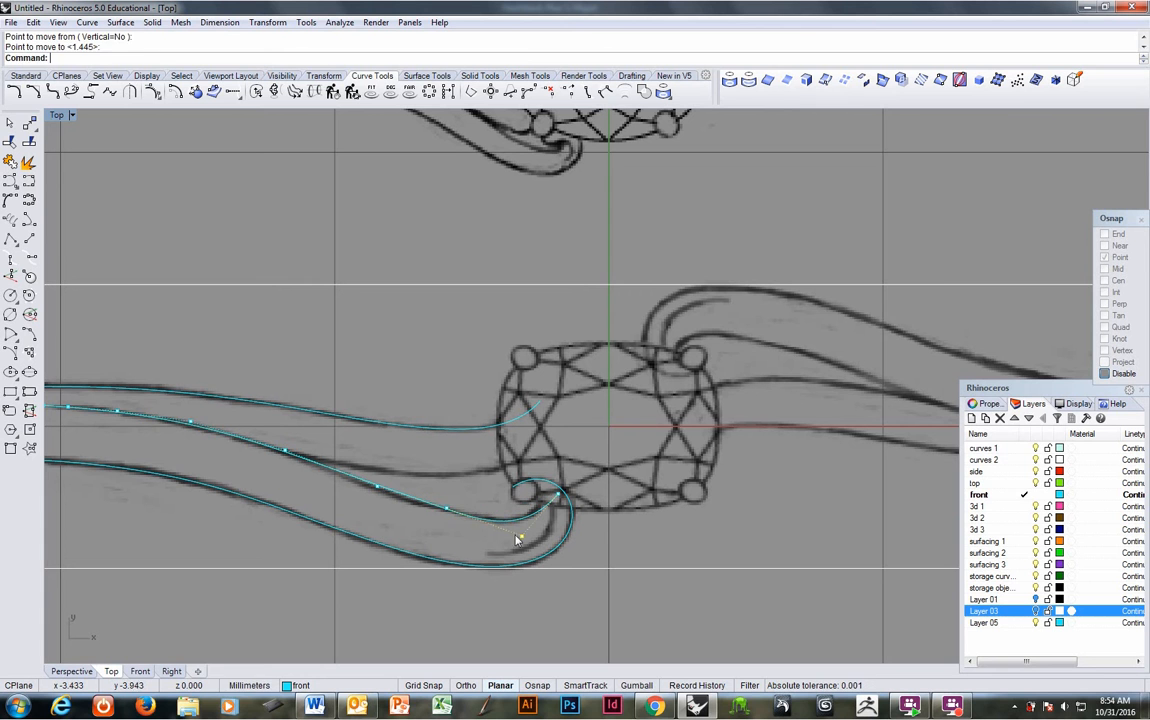
Nudge the third and fourth control points from the curl end by about 0.2 and 0.26 mm to follow the sketched ridge.
click(448, 510)
right_click(437, 519)
click(436, 521)
click(439, 524)
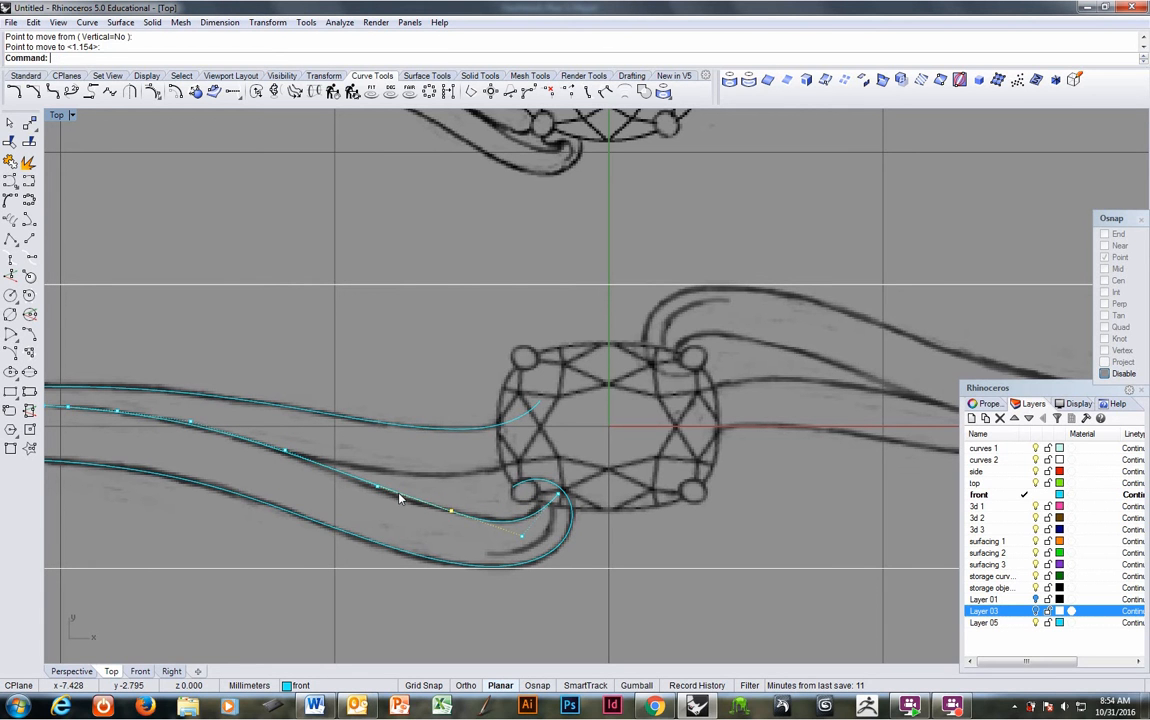
click(380, 491)
right_click(379, 497)
click(380, 500)
click(382, 506)
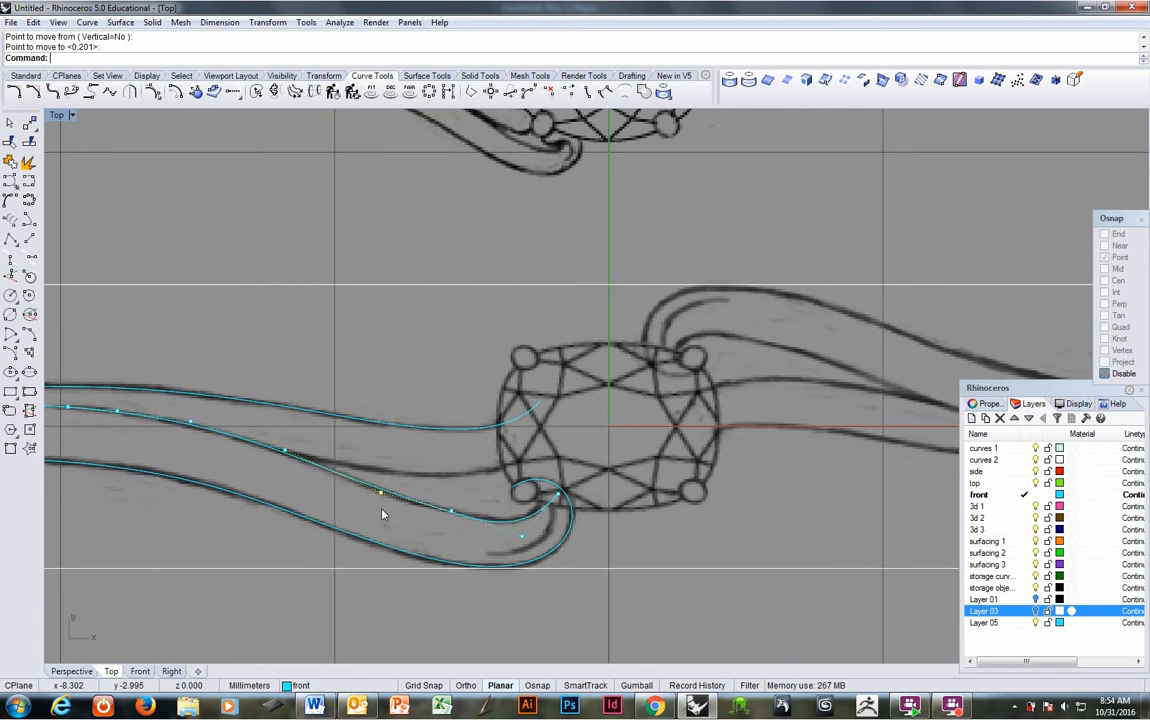
Offset the lower band outline inward by about 0.6 mm through the short inner line of the sketched curl.
ctrl+right_drag(394, 493, 569, 492)
click(610, 526)
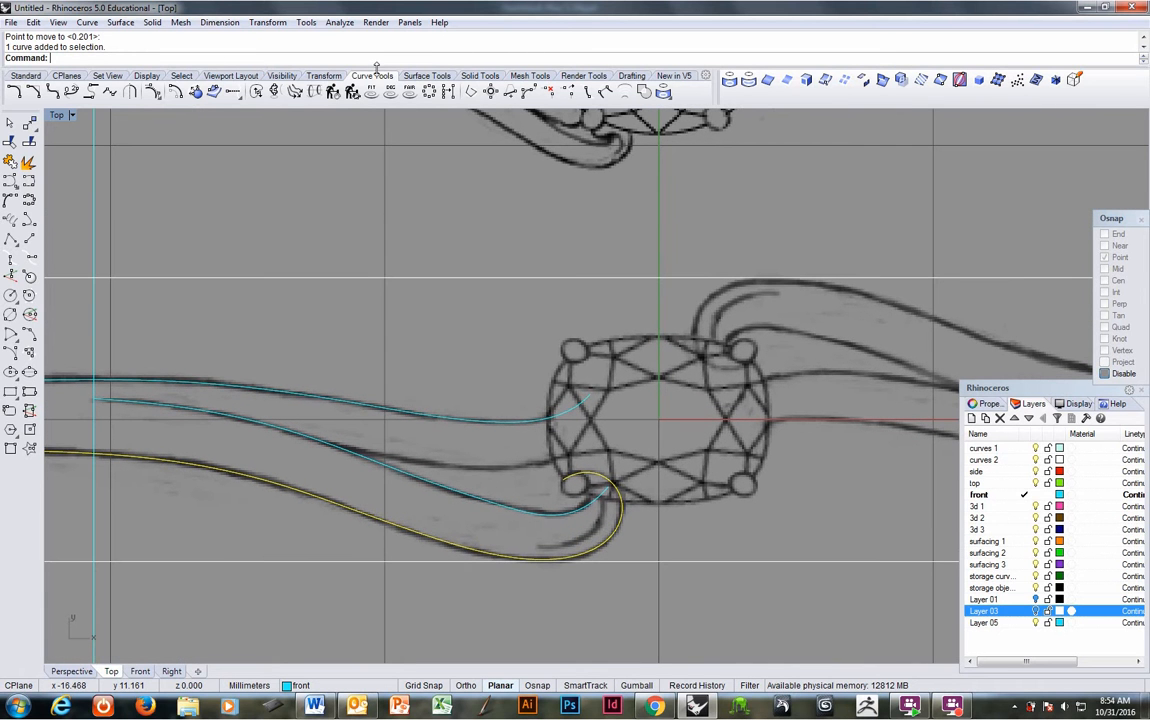
click(153, 91)
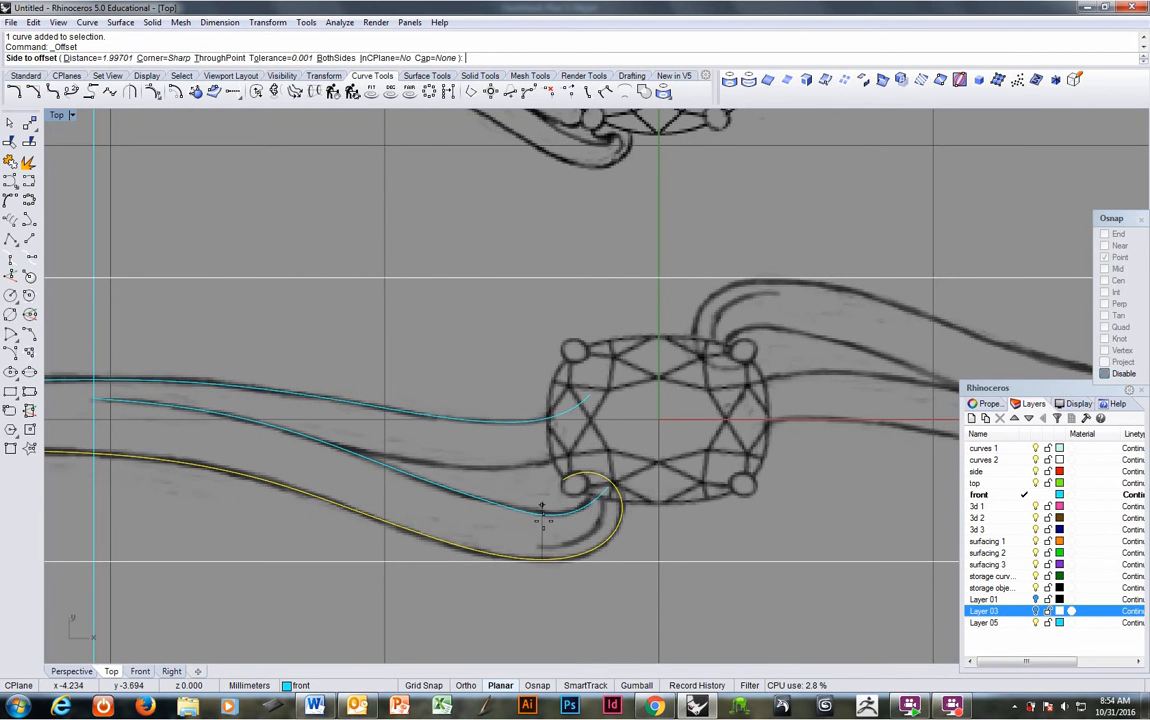
text(t)
key(Return)
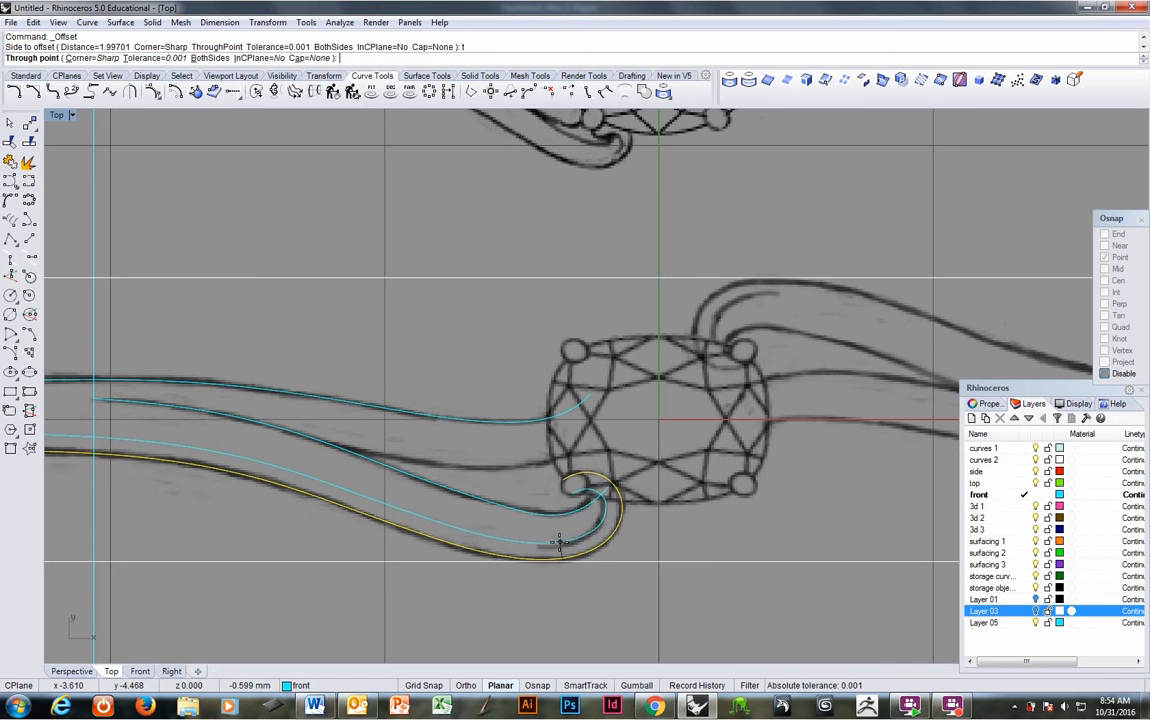
click(560, 543)
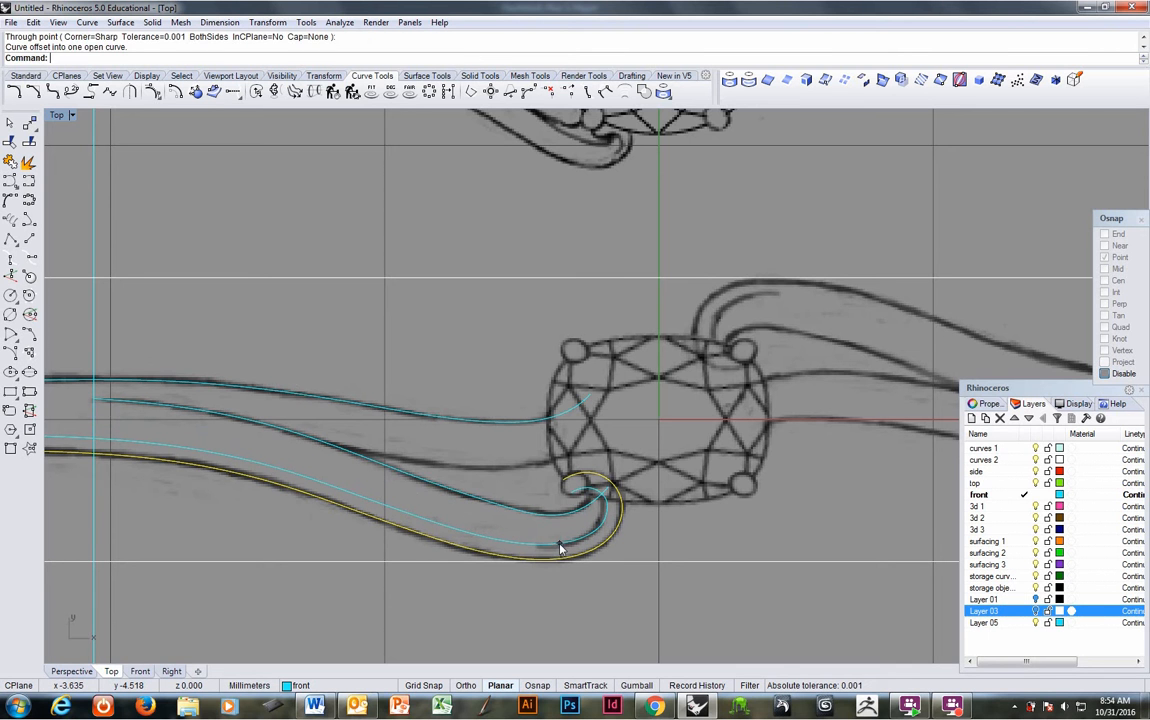
Turn on the curvature graph for the middle ridge curve.
scroll(505, 468, up, 3)
right_drag(655, 489, 673, 487)
click(615, 530)
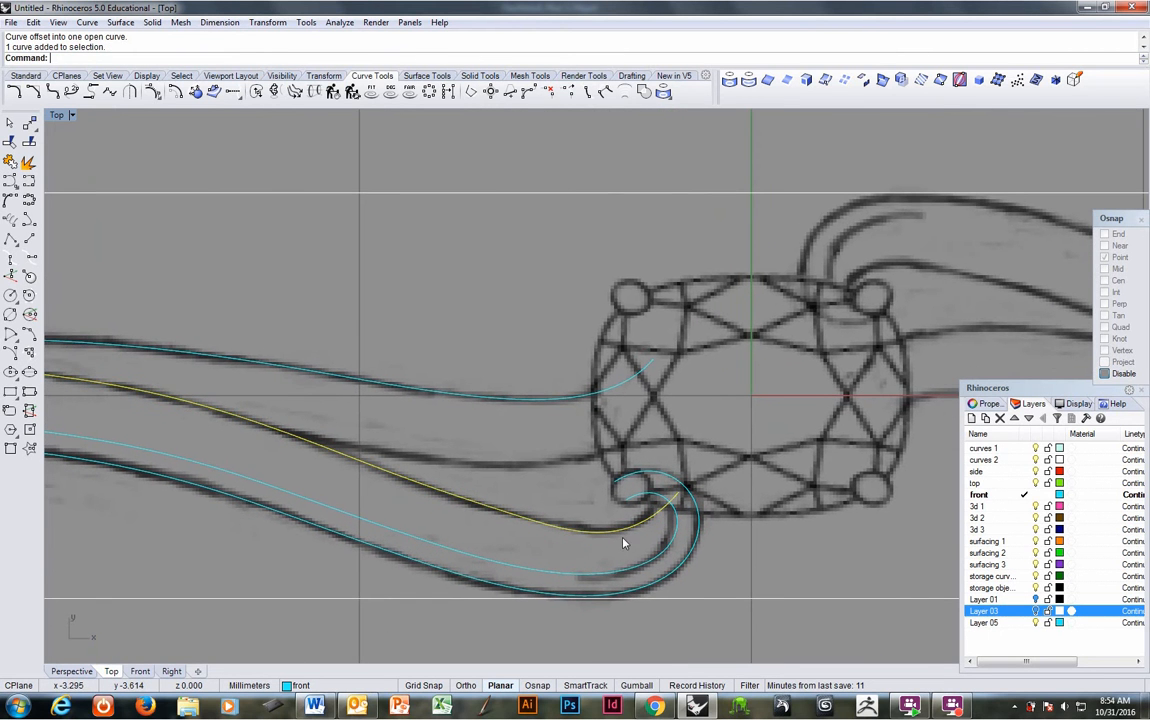
right_click(418, 58)
click(491, 280)
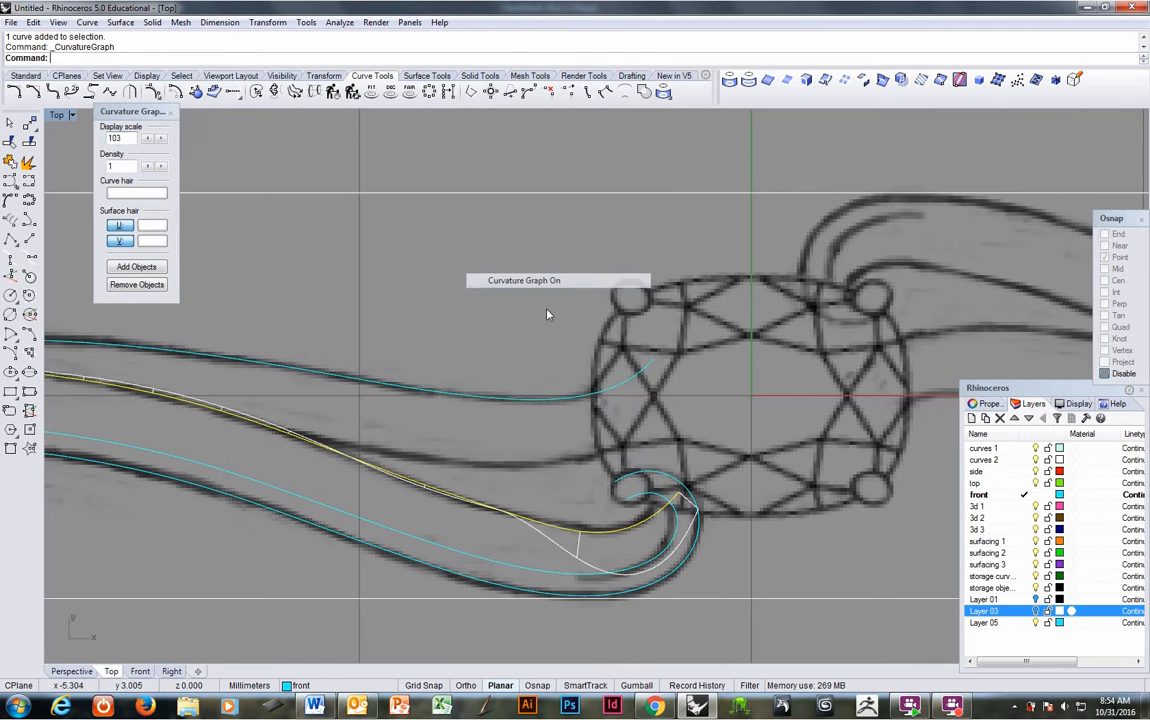
Show the middle curve's control points and nudge the third one from the curl end by about 0.06 mm.
scroll(535, 403, down, 2)
scroll(535, 403, up, 2)
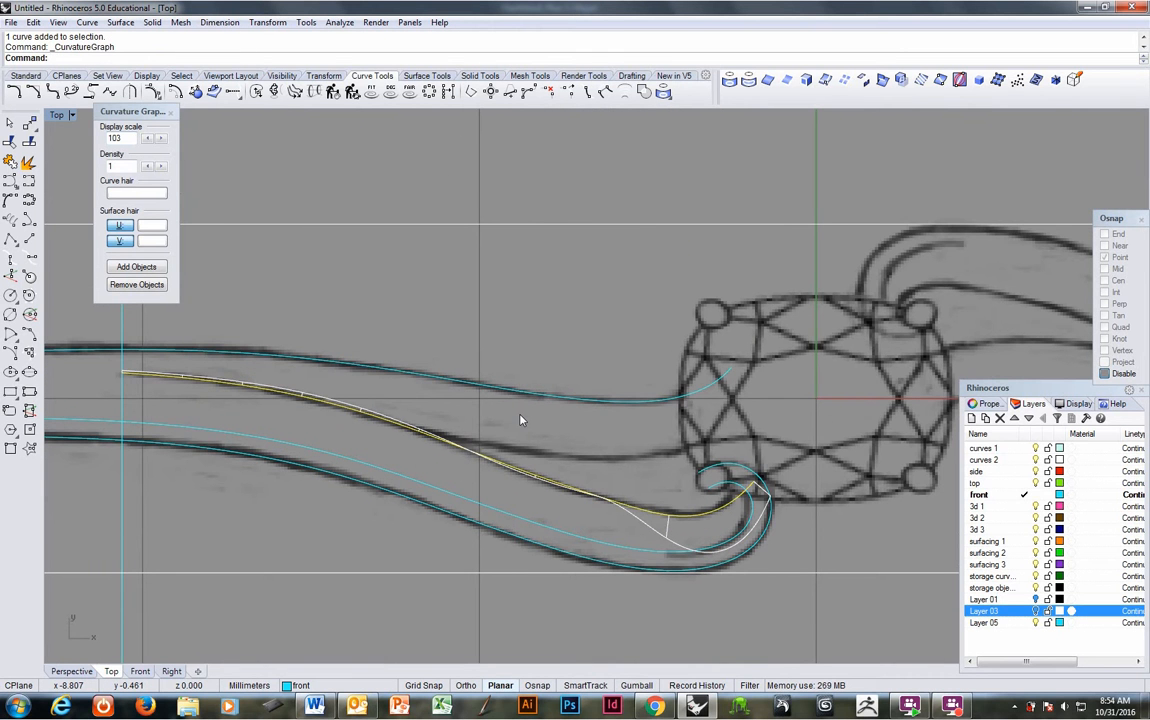
key(F10)
scroll(542, 483, up, 2)
click(653, 513)
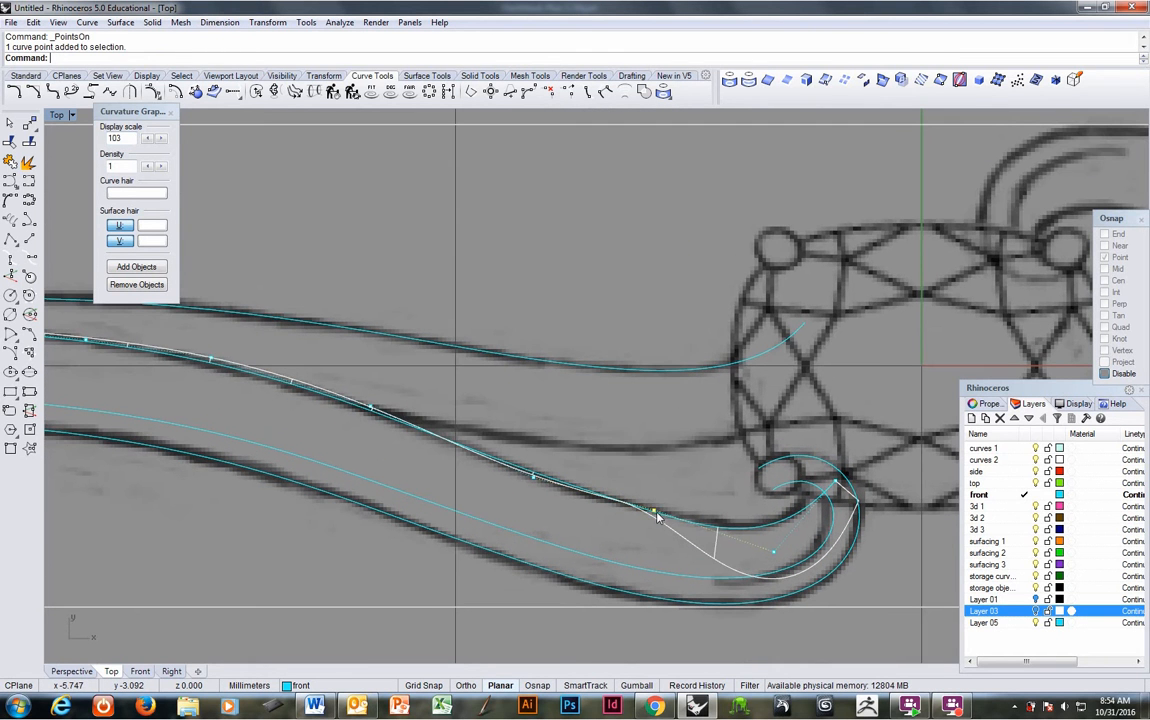
text(m)
key(Return)
click(638, 446)
click(636, 448)
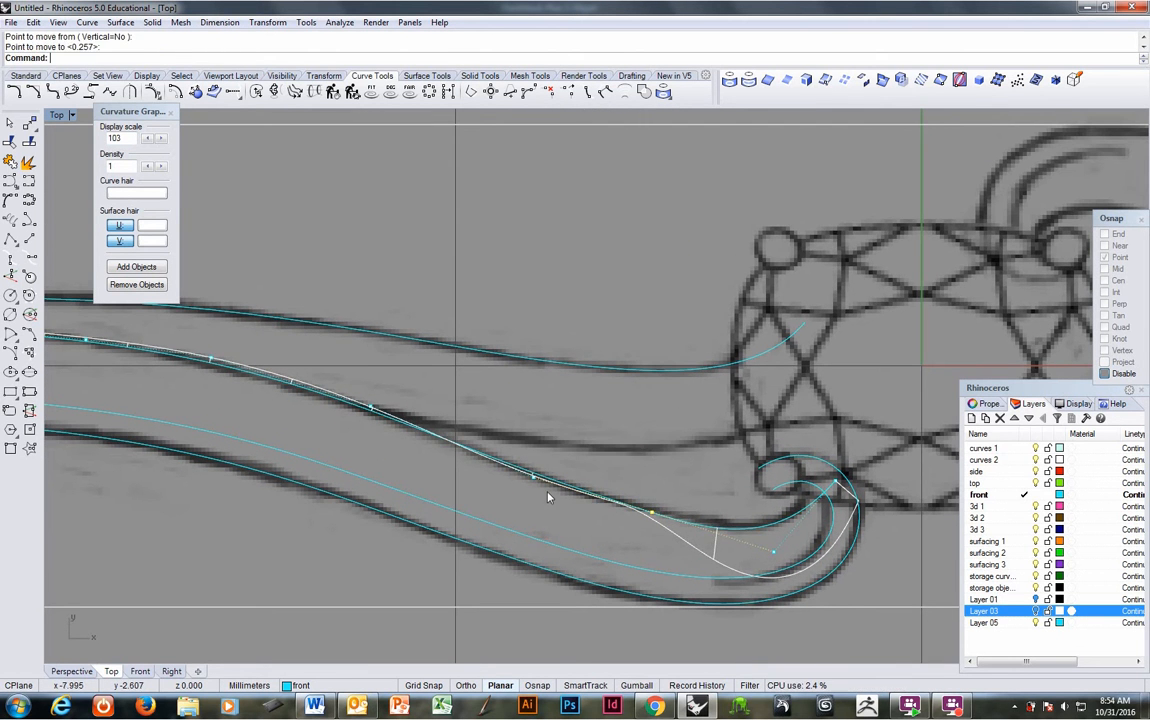
Nudge the fourth control point from the curl end about 0.03 mm, and shift it together with the third about 0.1 mm downward.
click(533, 476)
text(m)
key(Return)
click(589, 462)
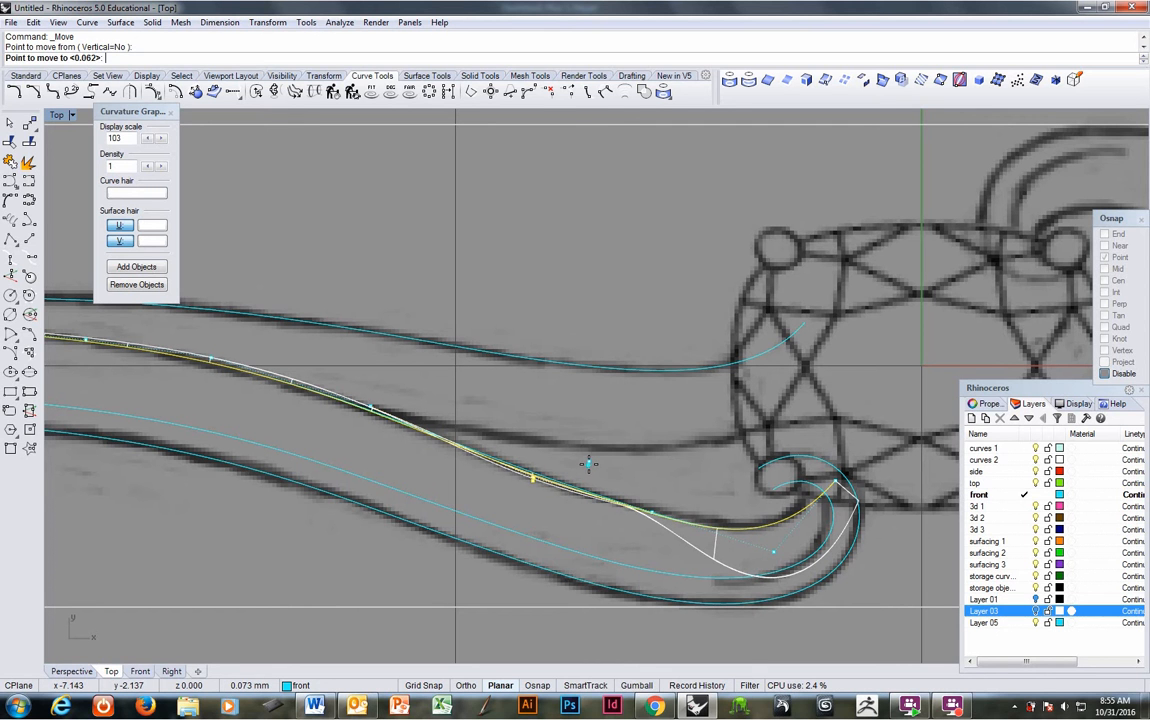
click(591, 459)
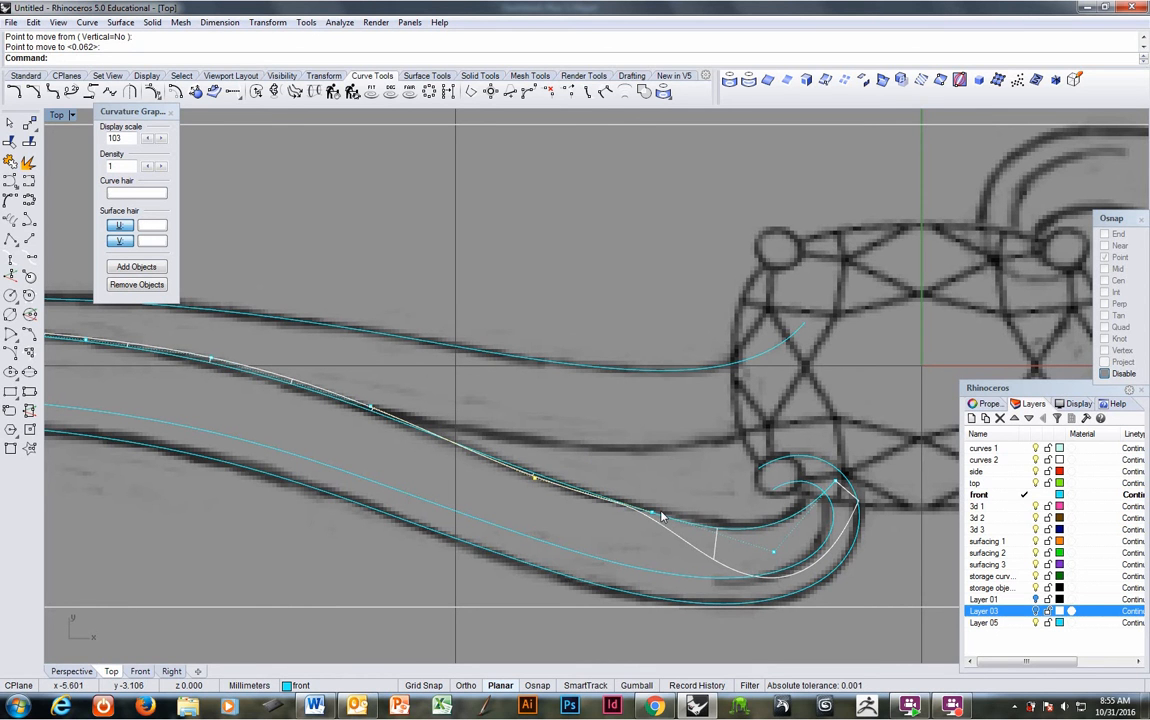
key(Return)
click(660, 465)
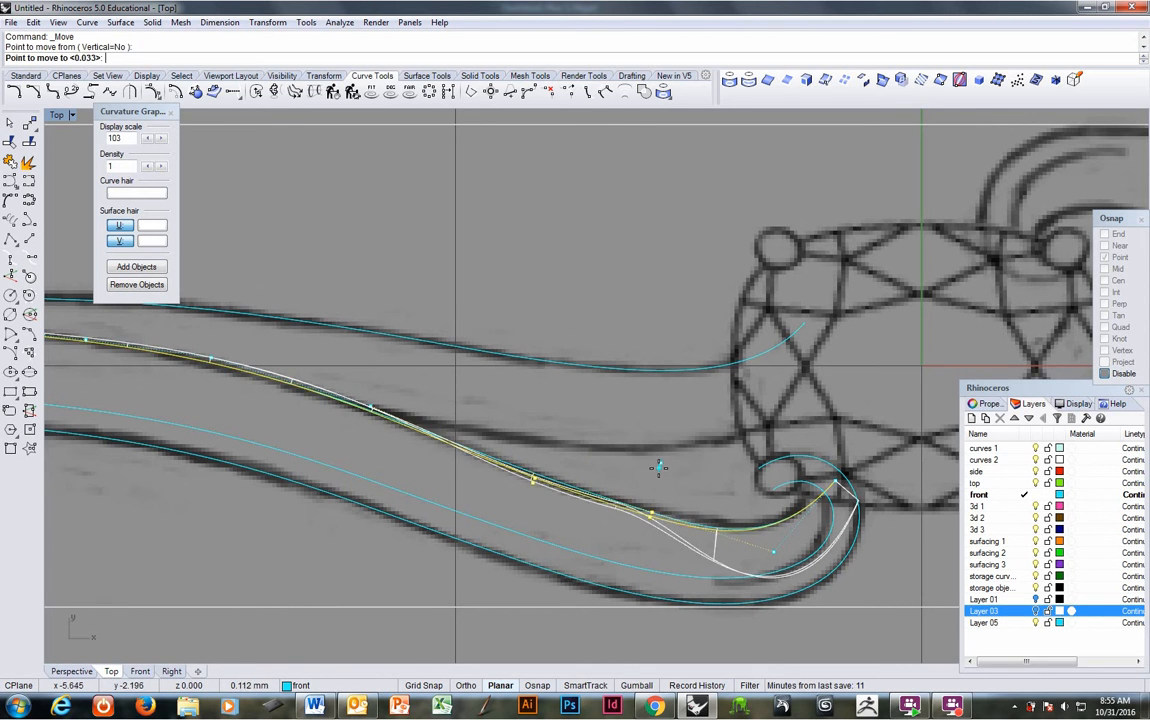
click(661, 469)
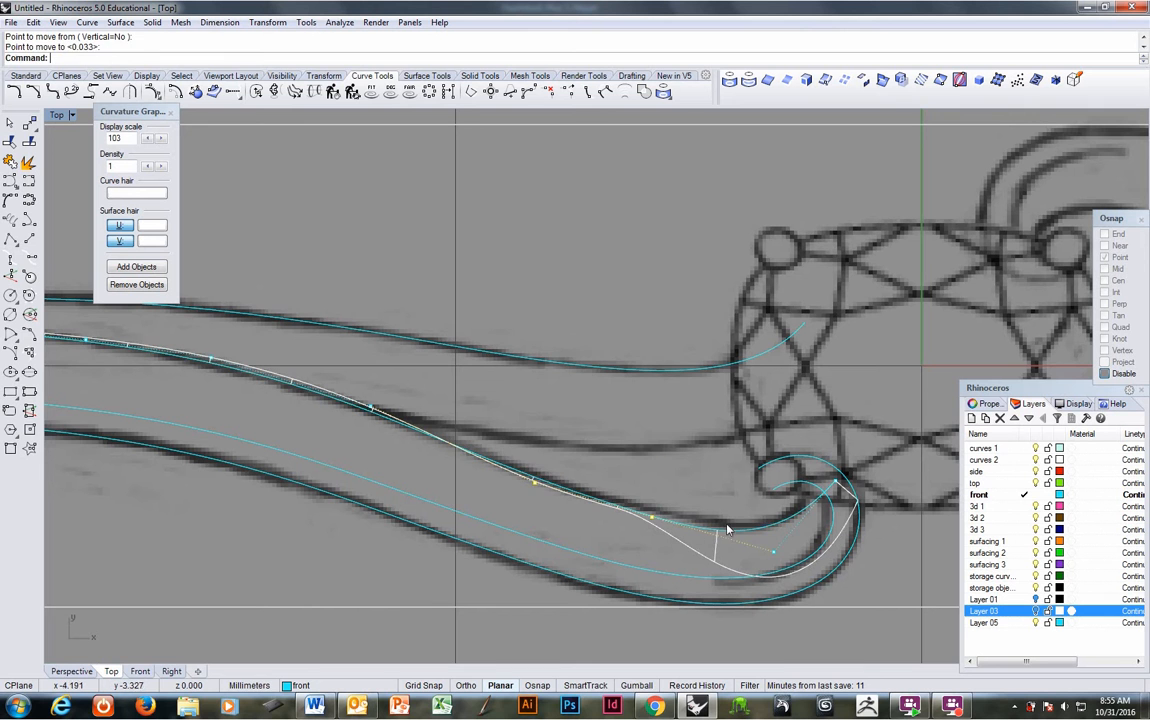
Move the third control point from the curl end about 0.38 mm to the right and the second one about 0.17 mm upward.
key(Return)
click(649, 540)
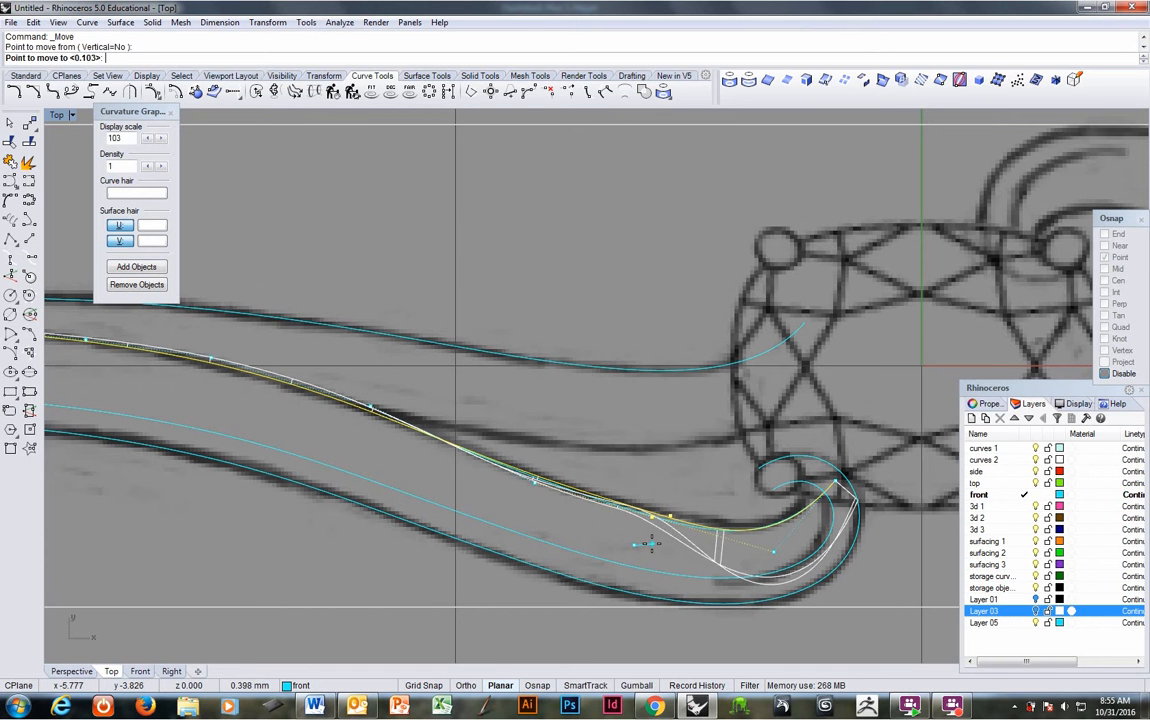
click(651, 544)
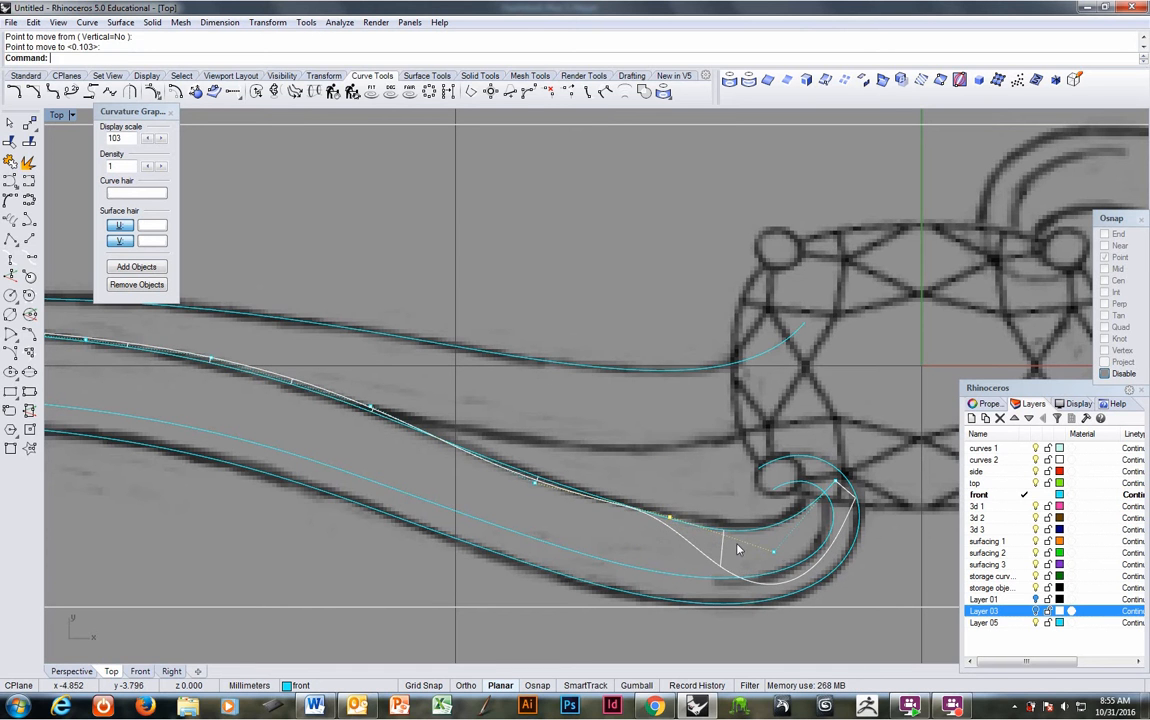
click(657, 558)
Lower the fifth control point from the curl end by about 0.12 mm and nudge the fourth one slightly upward to smooth the curvature.
click(367, 403)
right_click(413, 378)
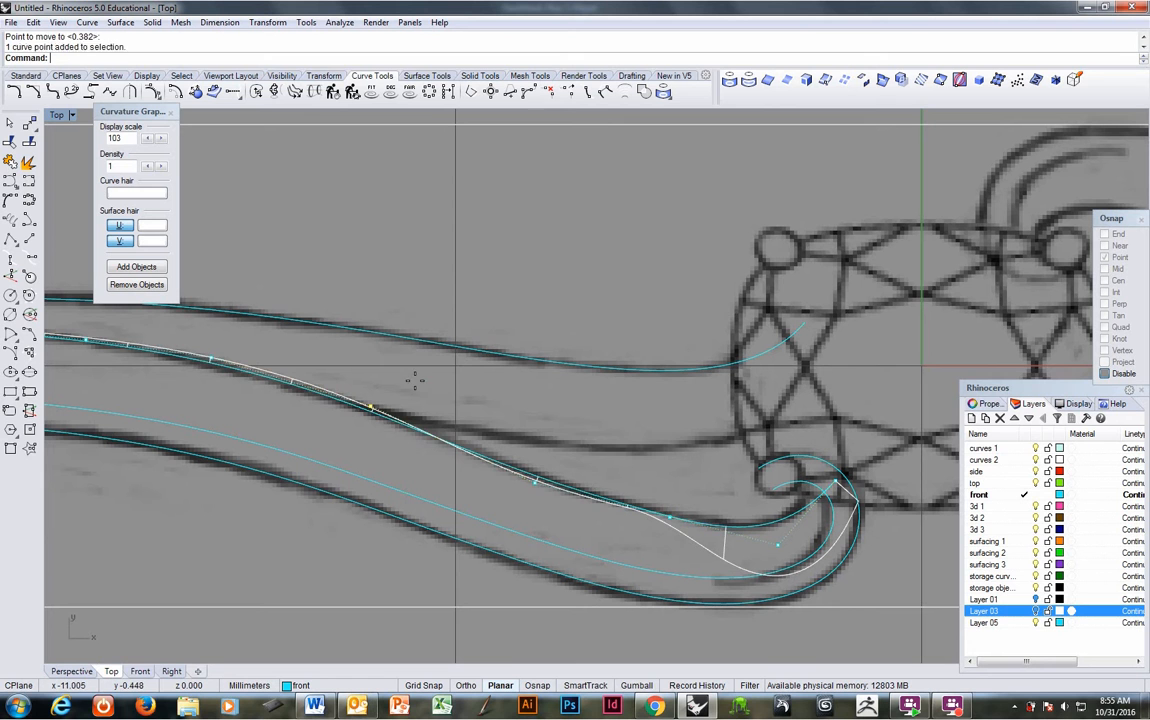
click(413, 378)
click(417, 385)
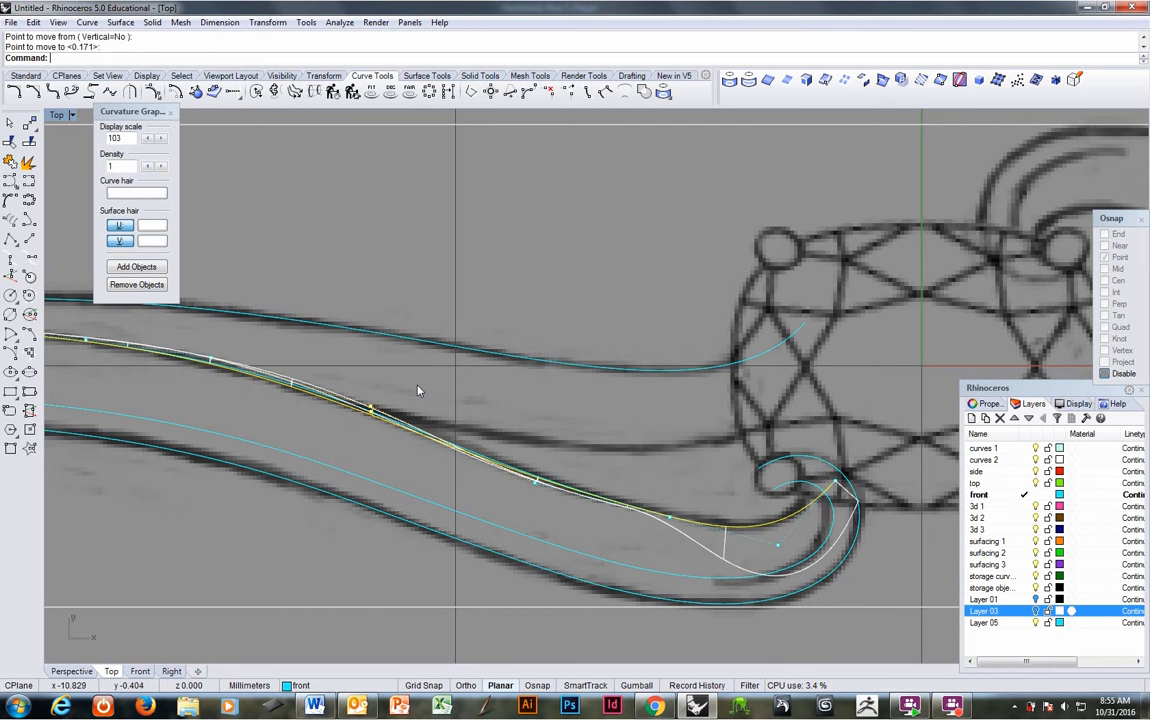
click(535, 486)
right_click(537, 498)
click(537, 506)
click(538, 505)
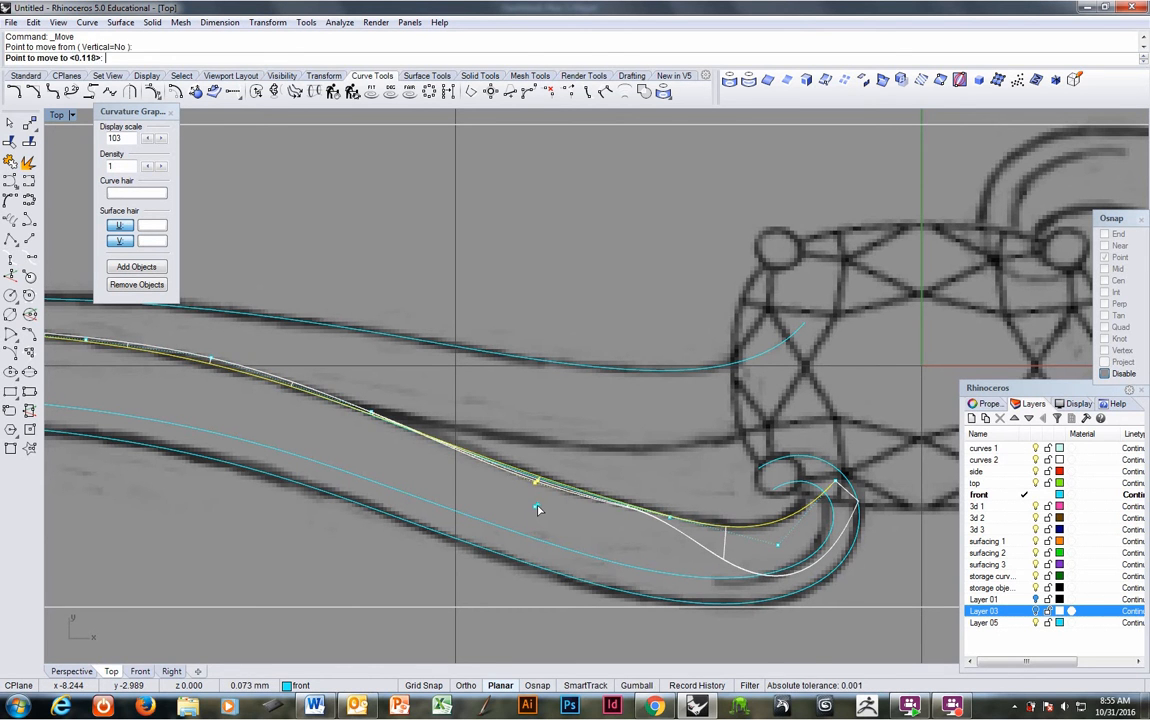
Rebuild the middle curve at degree 4 with more control points and display its new control points.
scroll(575, 490, down, 2)
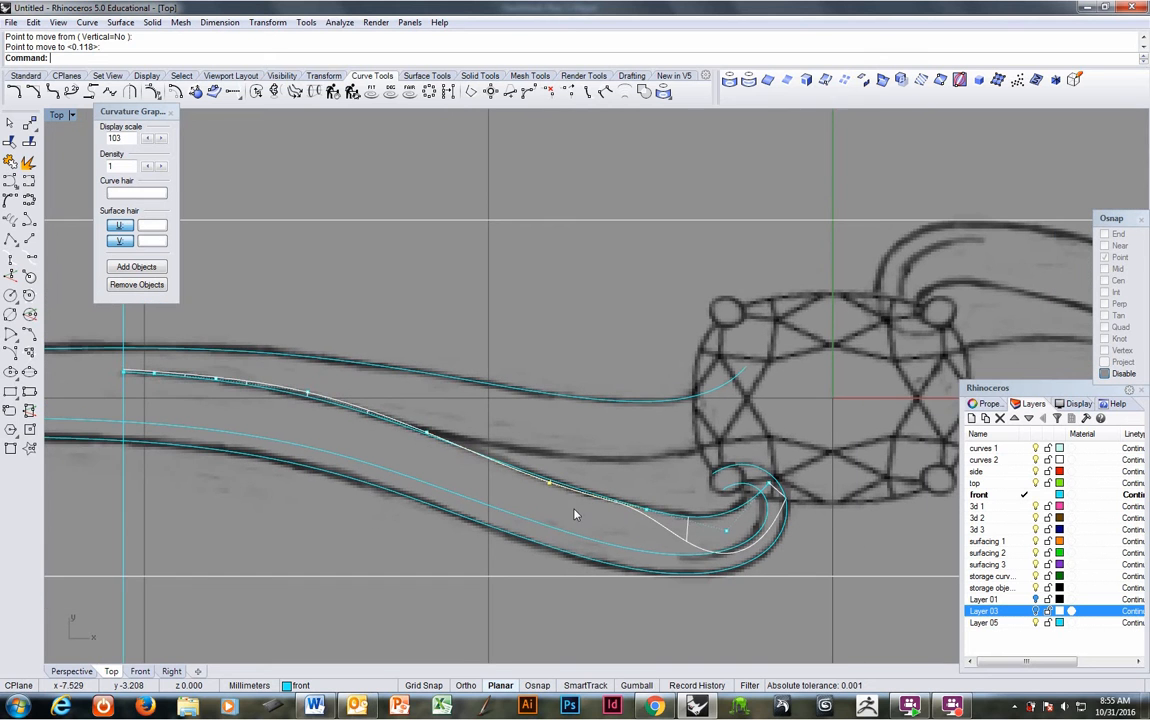
click(571, 489)
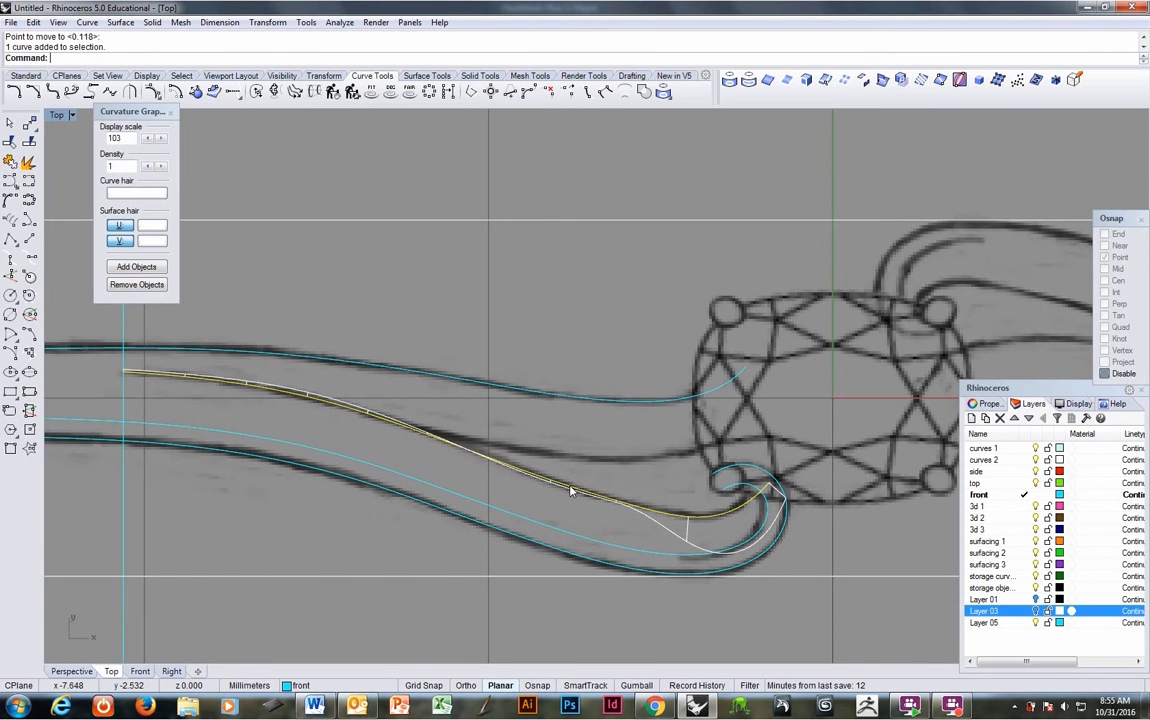
text(rebuild)
key(Return)
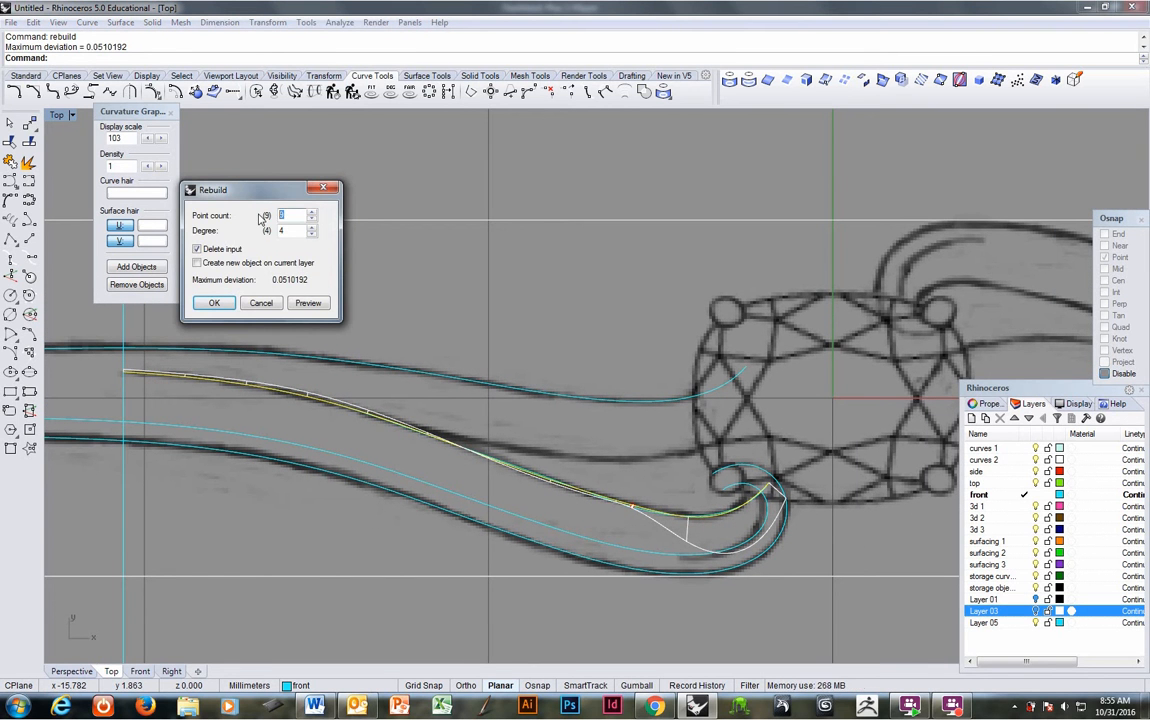
key(Return)
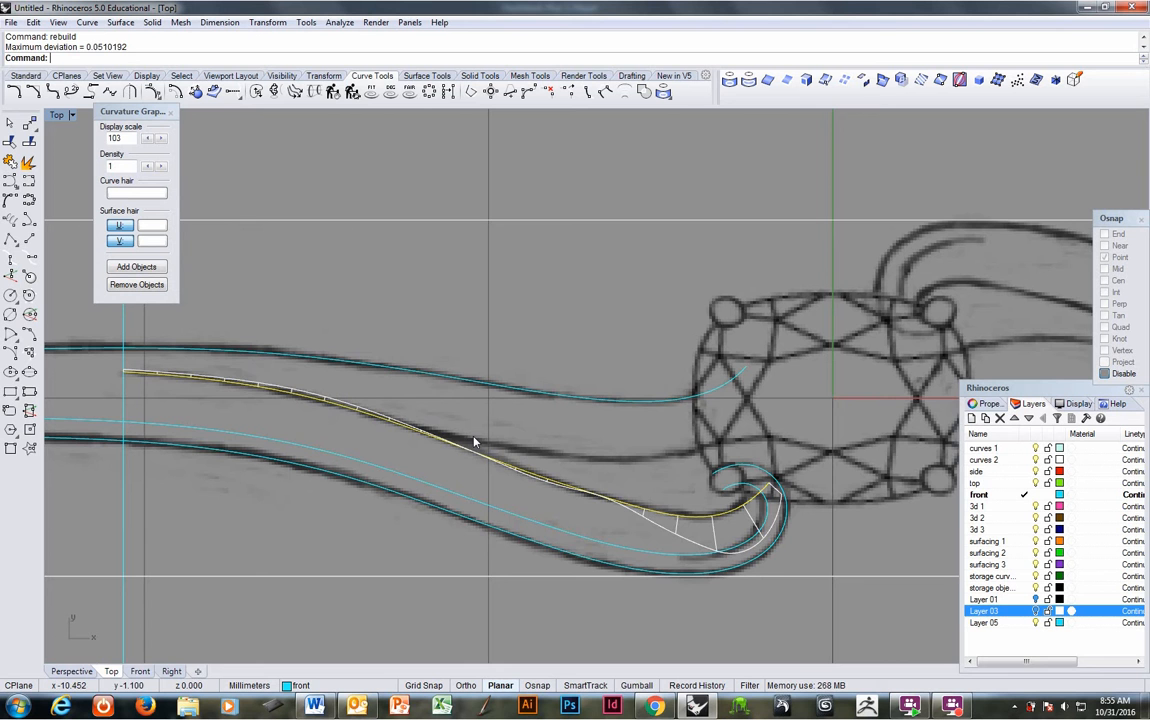
key(F10)
scroll(480, 440, up, 2)
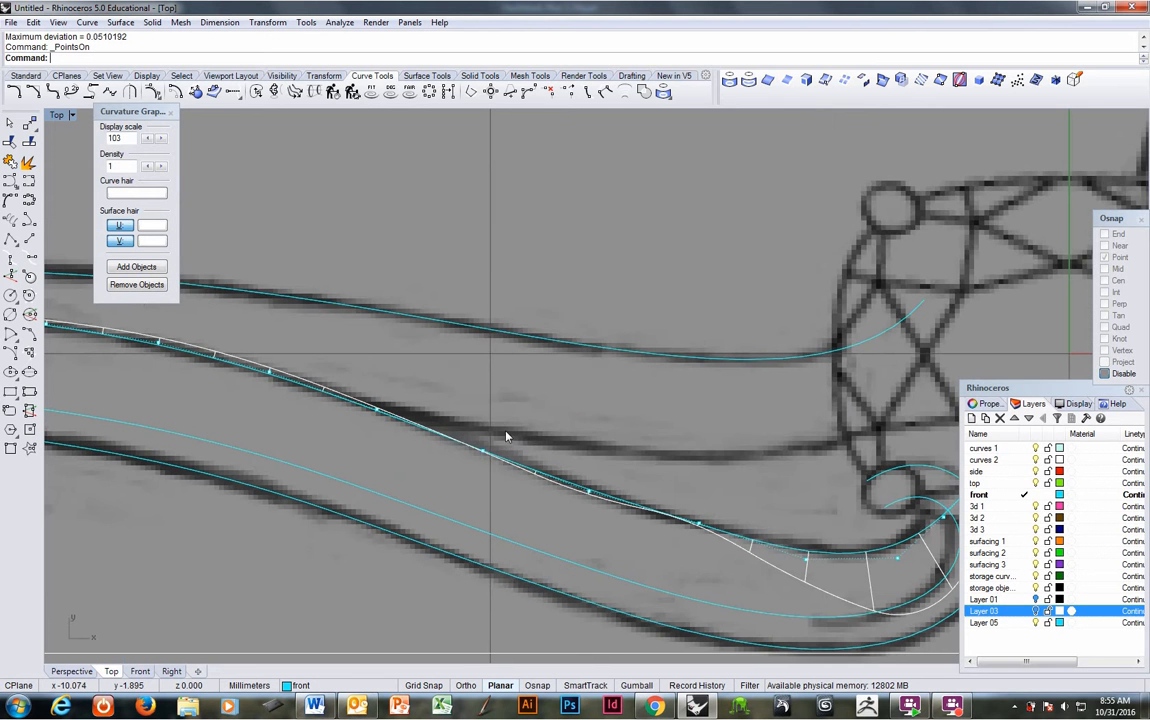
Nudge the rebuilt curve's sixth control point from the curl end about 0.06 mm upward.
click(588, 492)
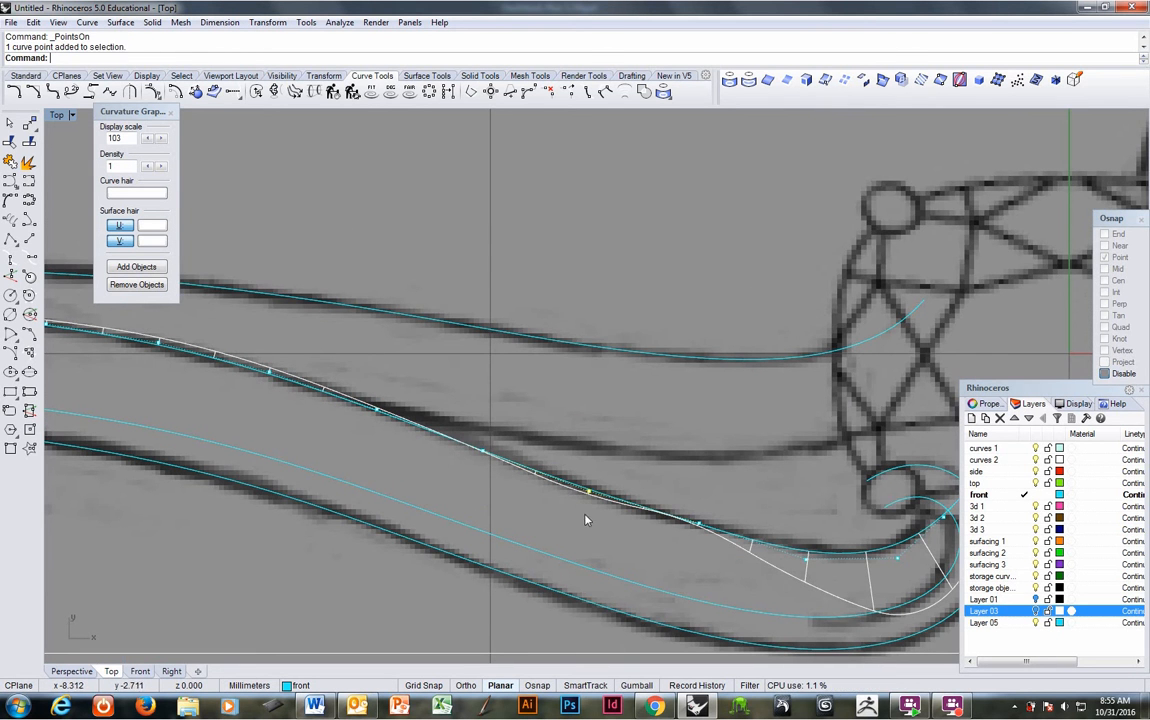
text(m)
key(Return)
click(587, 518)
click(592, 524)
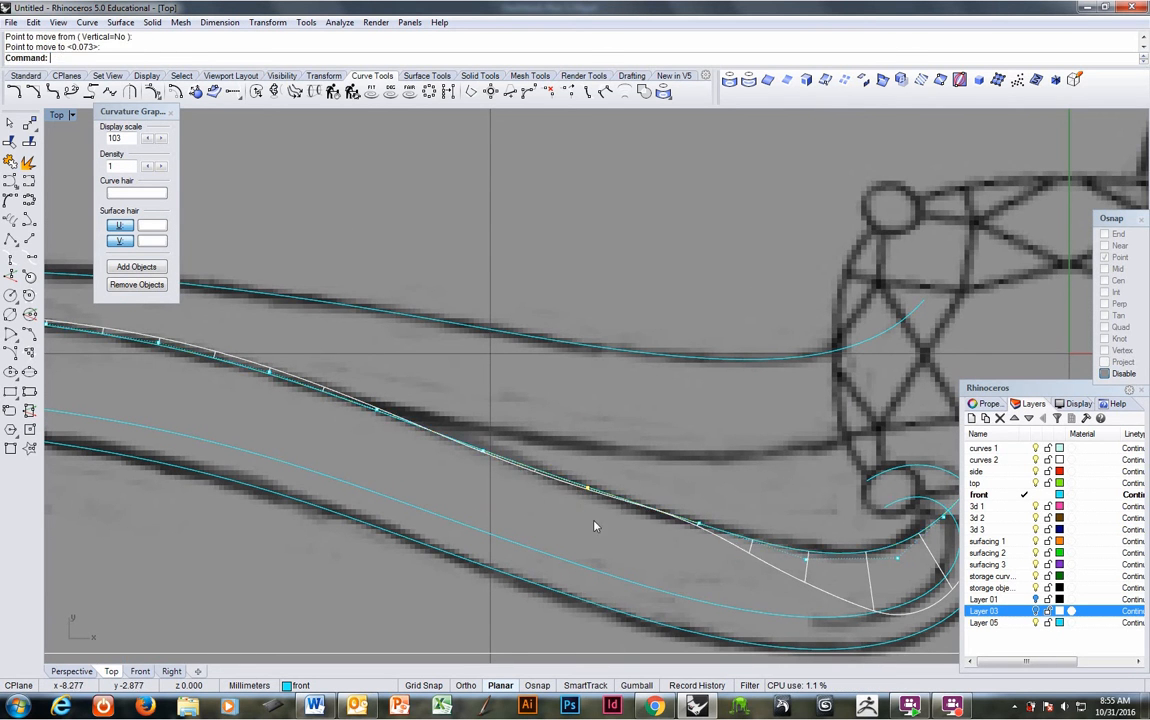
Lower the fifth control point from the curl end by about 0.09 mm and shift the sixth one slightly back down.
click(698, 526)
key(Return)
click(776, 503)
click(709, 505)
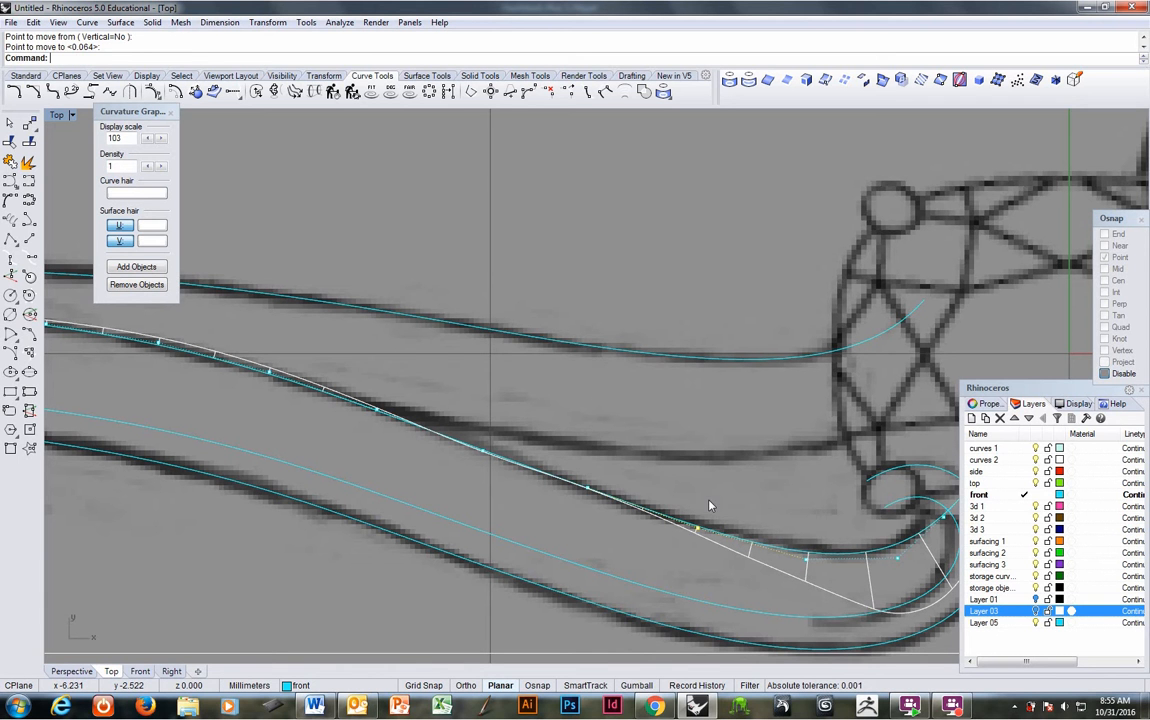
key(Return)
click(589, 489)
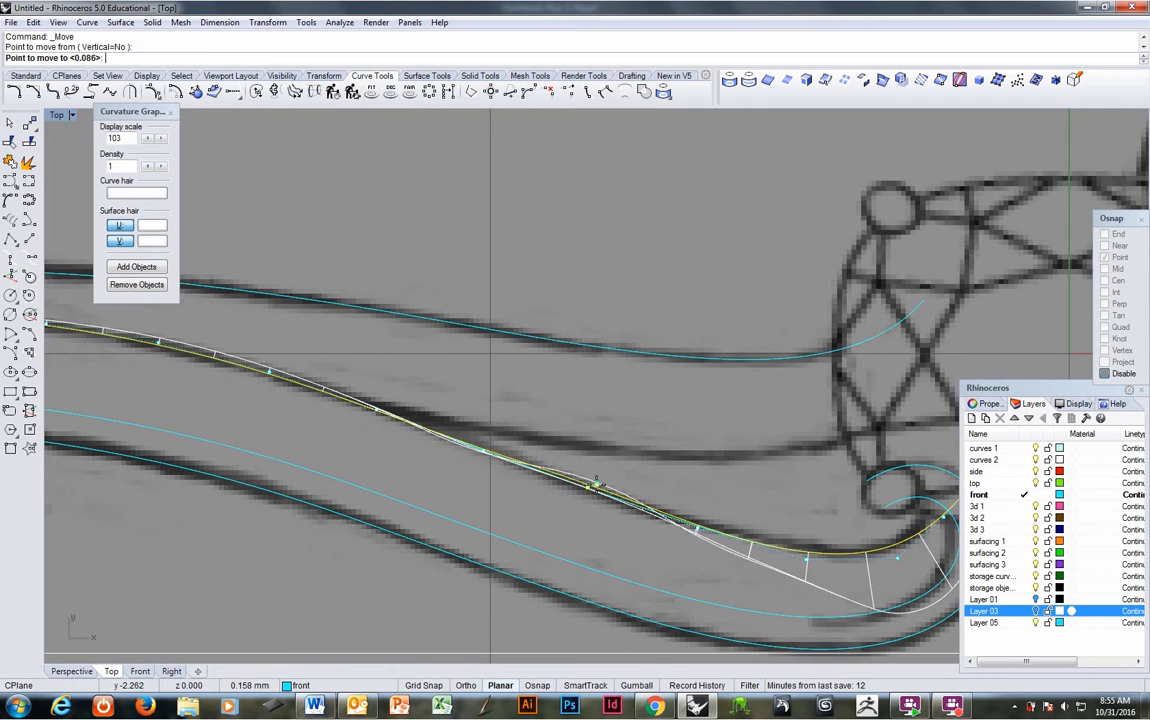
click(588, 492)
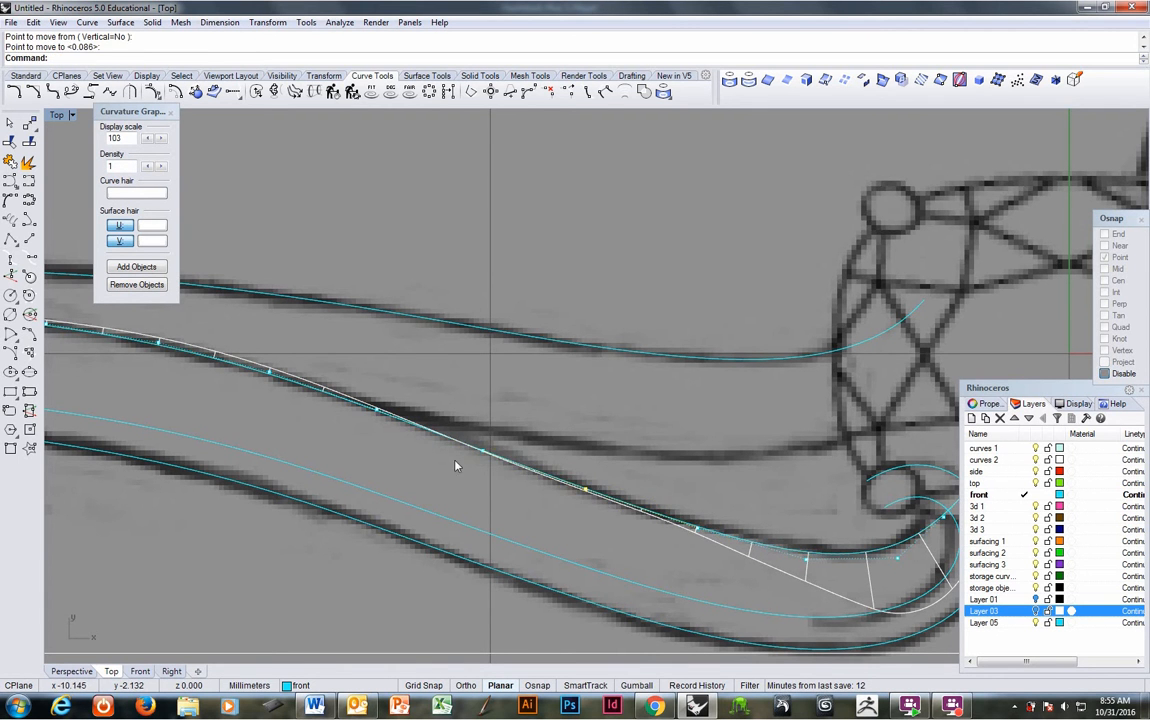
Close the curvature graph and hide the middle curve's control points.
scroll(455, 466, down, 5)
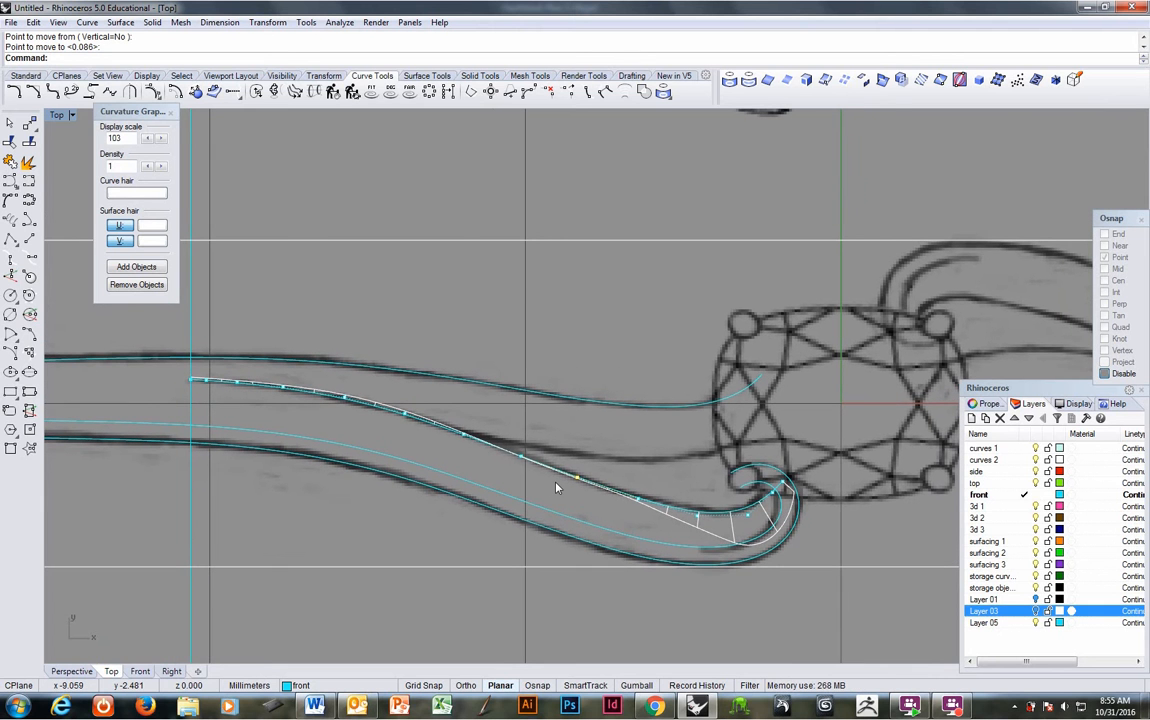
click(171, 113)
scroll(340, 482, down, 3)
right_drag(338, 484, 293, 507)
scroll(452, 458, up, 3)
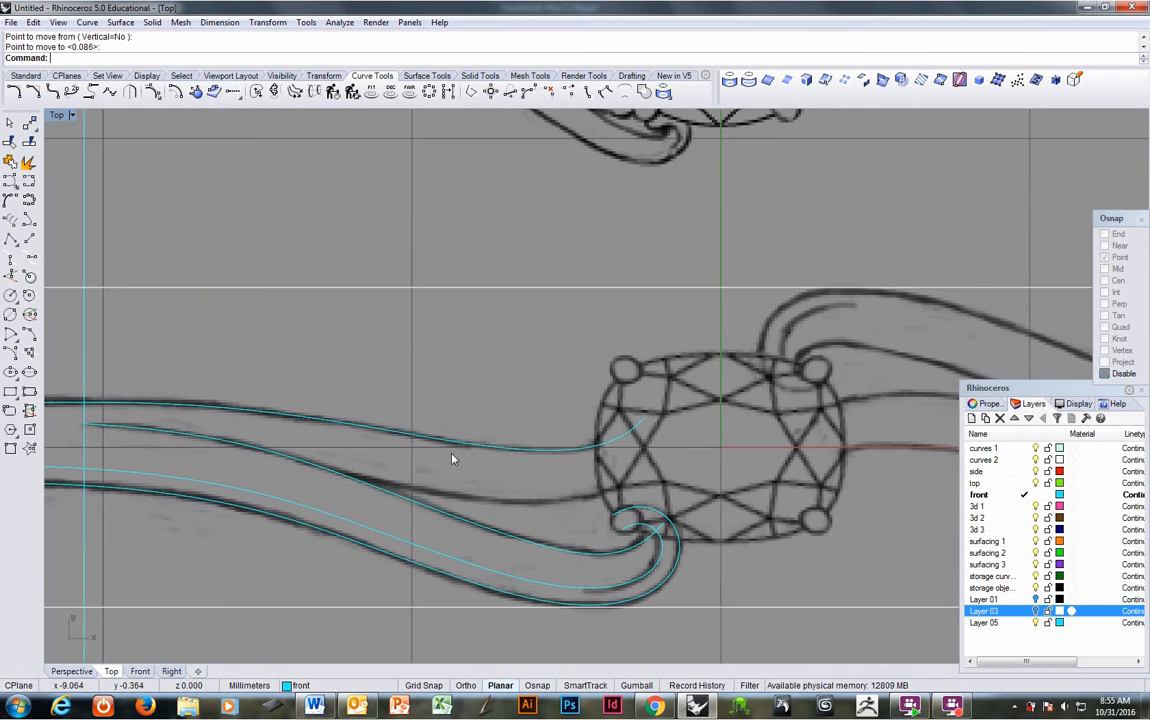
Offset the band's upper edge curve 0.25 mm downward, and offset the resulting curve a further 0.07 mm downward.
click(456, 448)
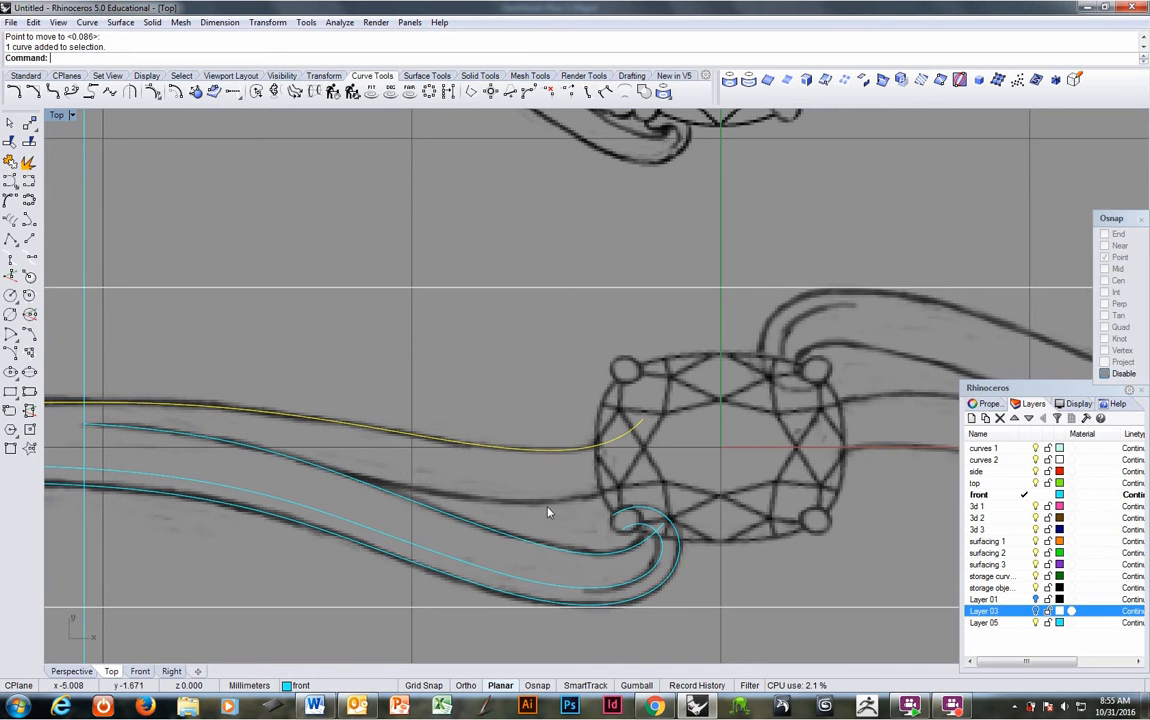
click(153, 91)
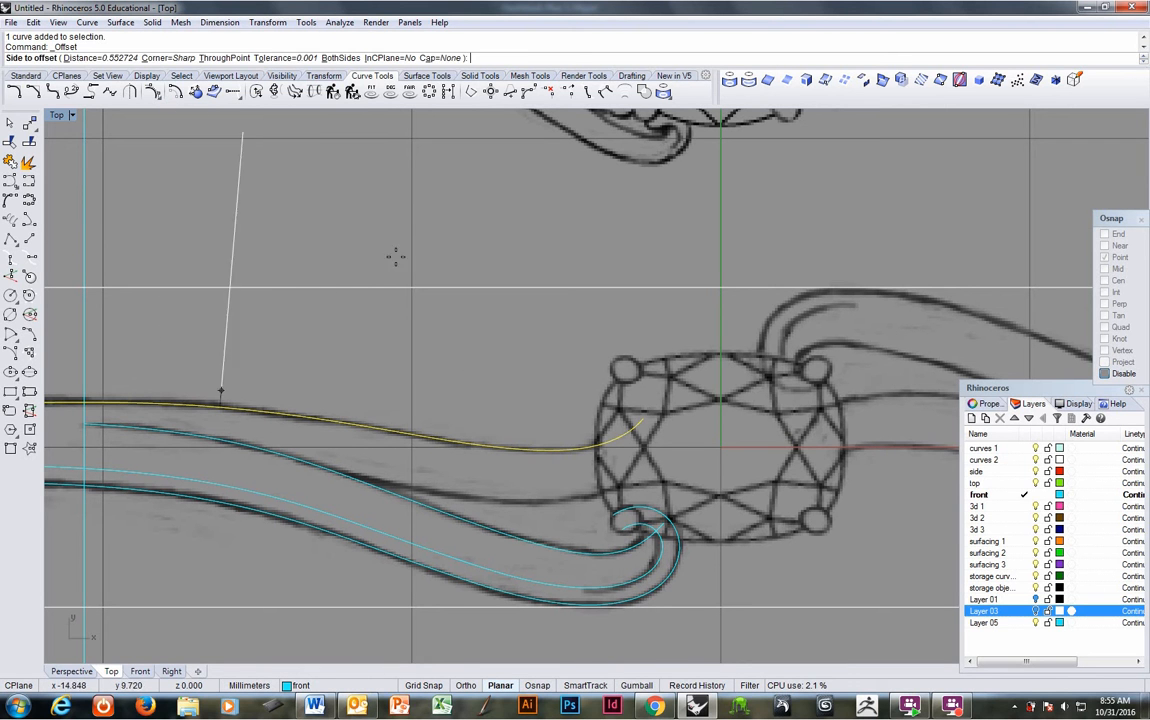
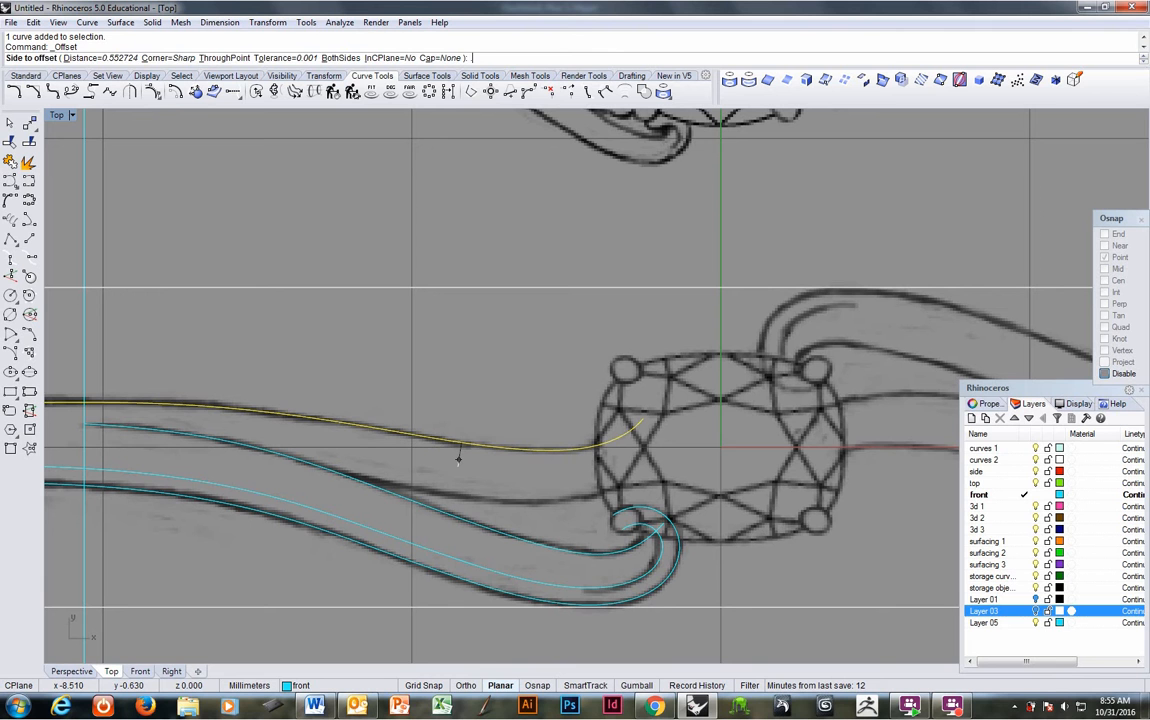
key(Return)
click(459, 465)
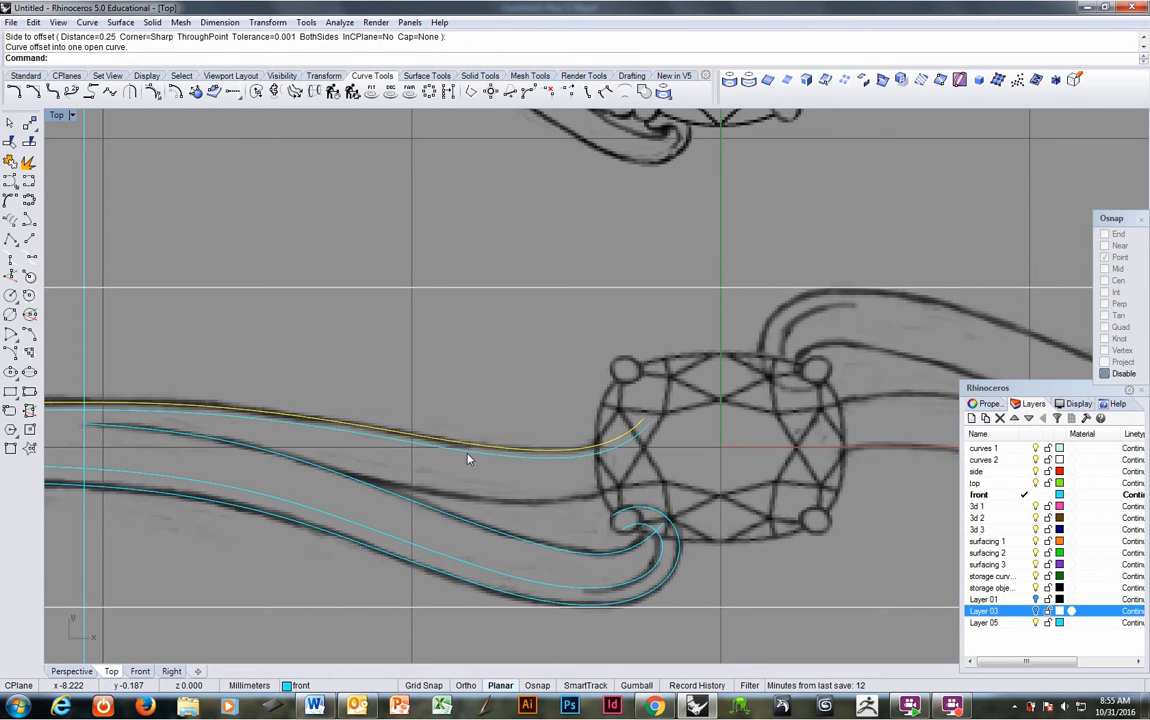
key(Return)
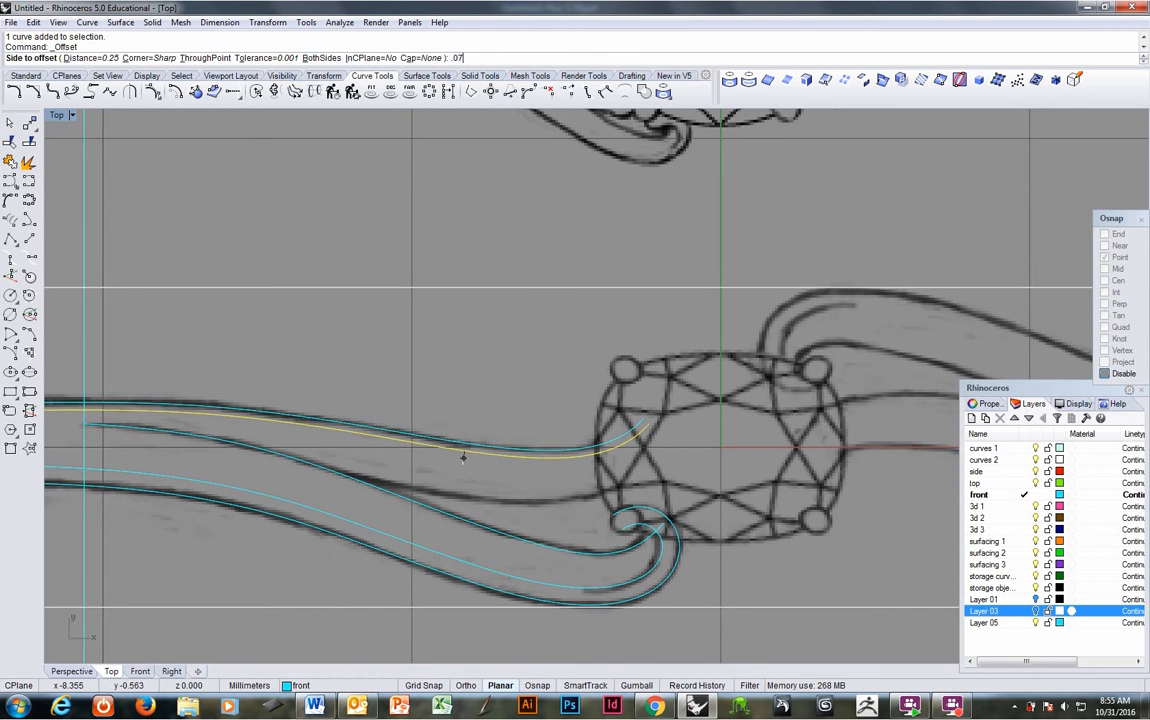
key(Return)
click(465, 461)
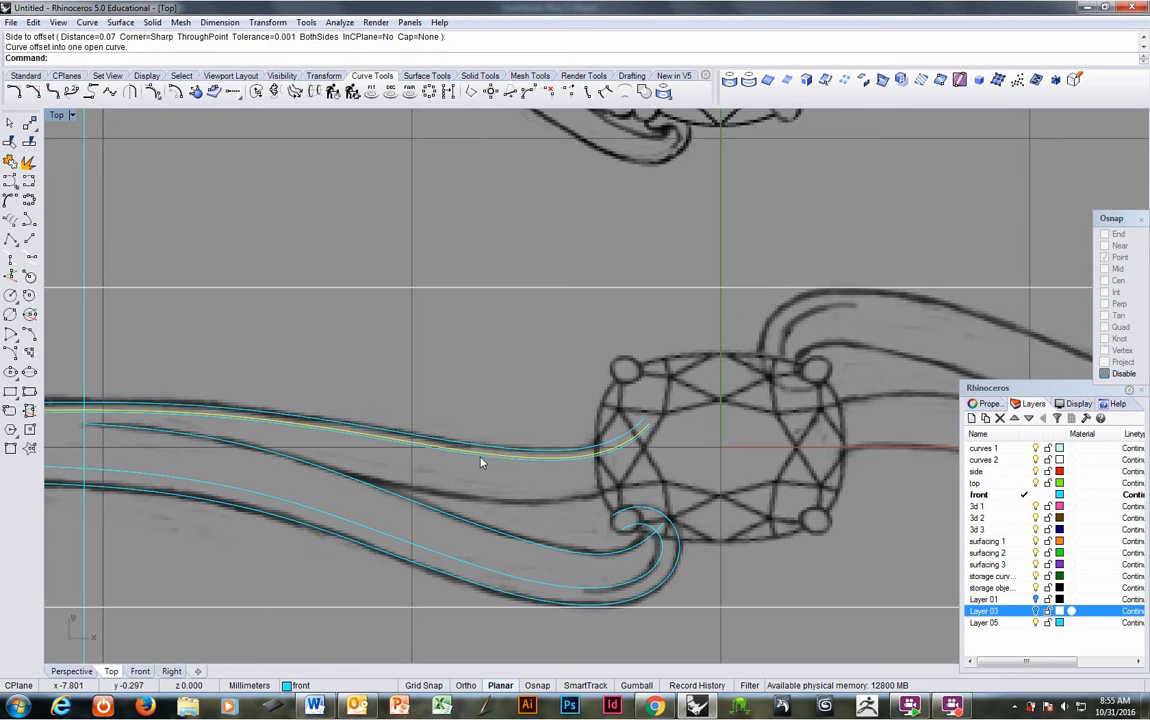
Offset the lowest of the new upper curves 1.2 mm downward toward the sketched middle line.
click(480, 458)
key(Return)
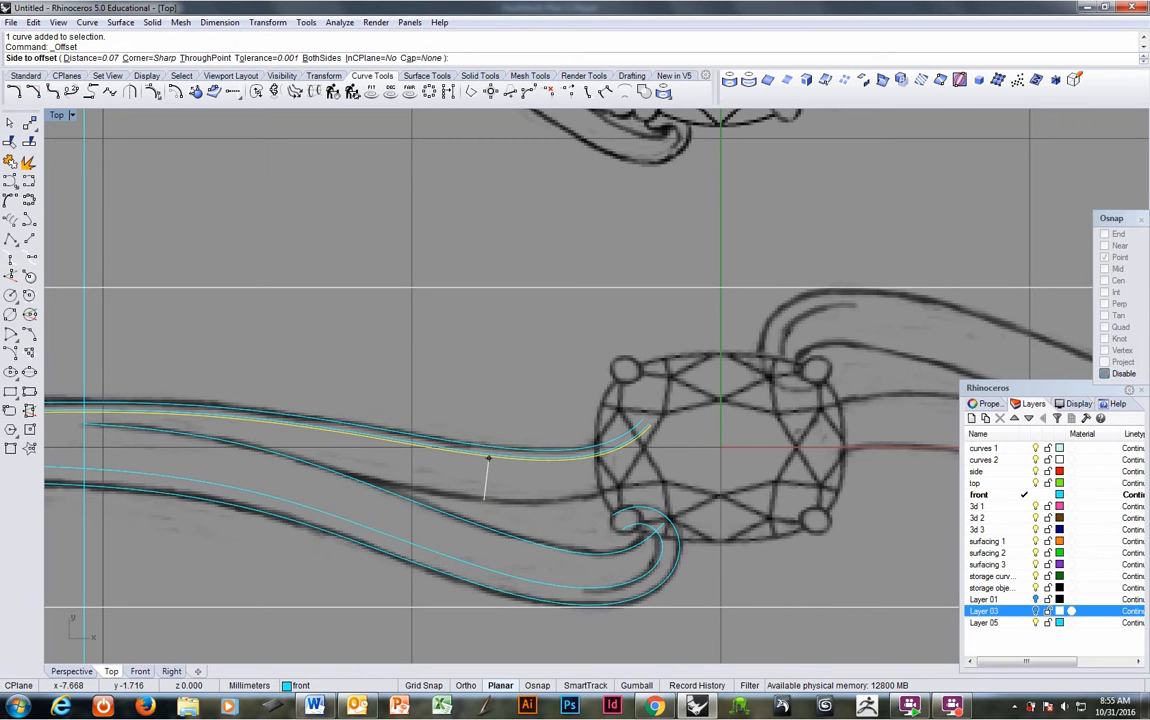
text(1.0)
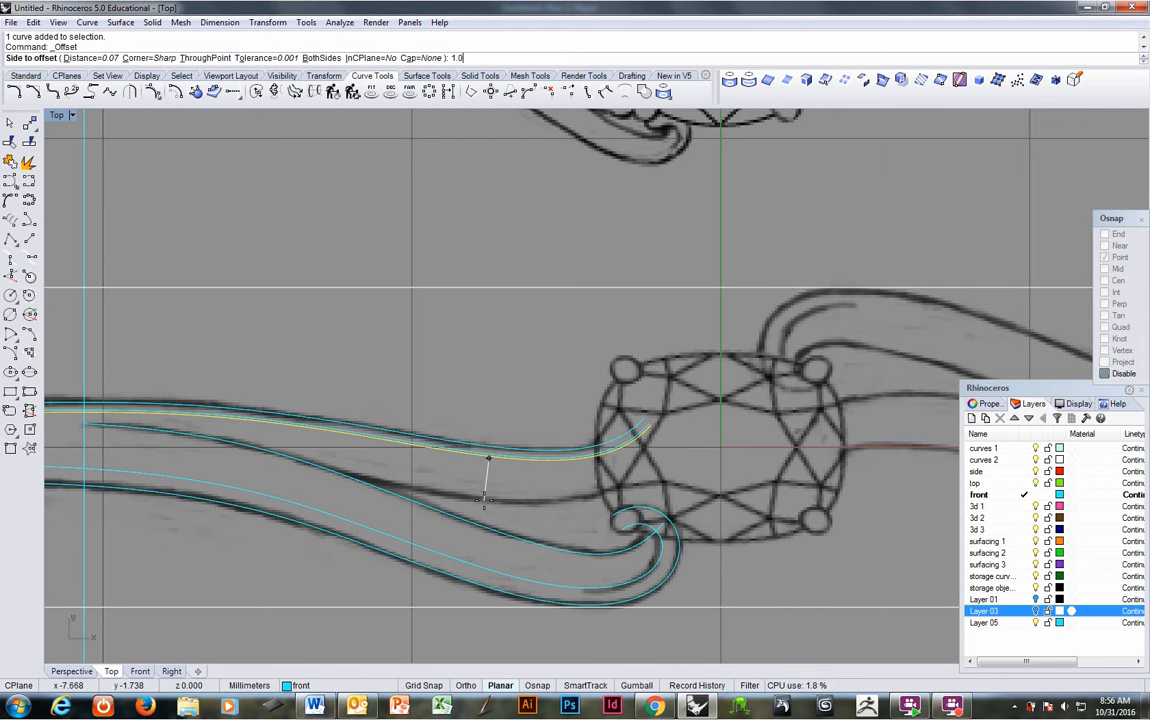
text(2)
key(Return)
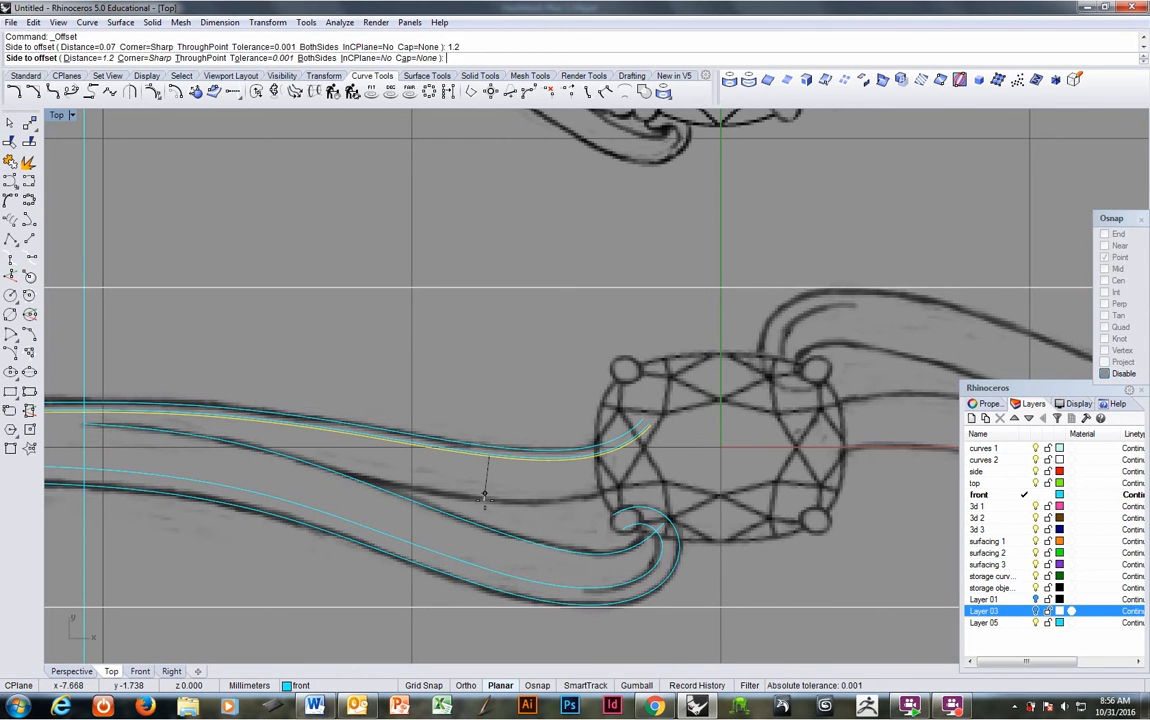
click(487, 497)
Offset the new middle curve 0.07 mm downward, and offset that result another 0.25 mm downward.
click(503, 497)
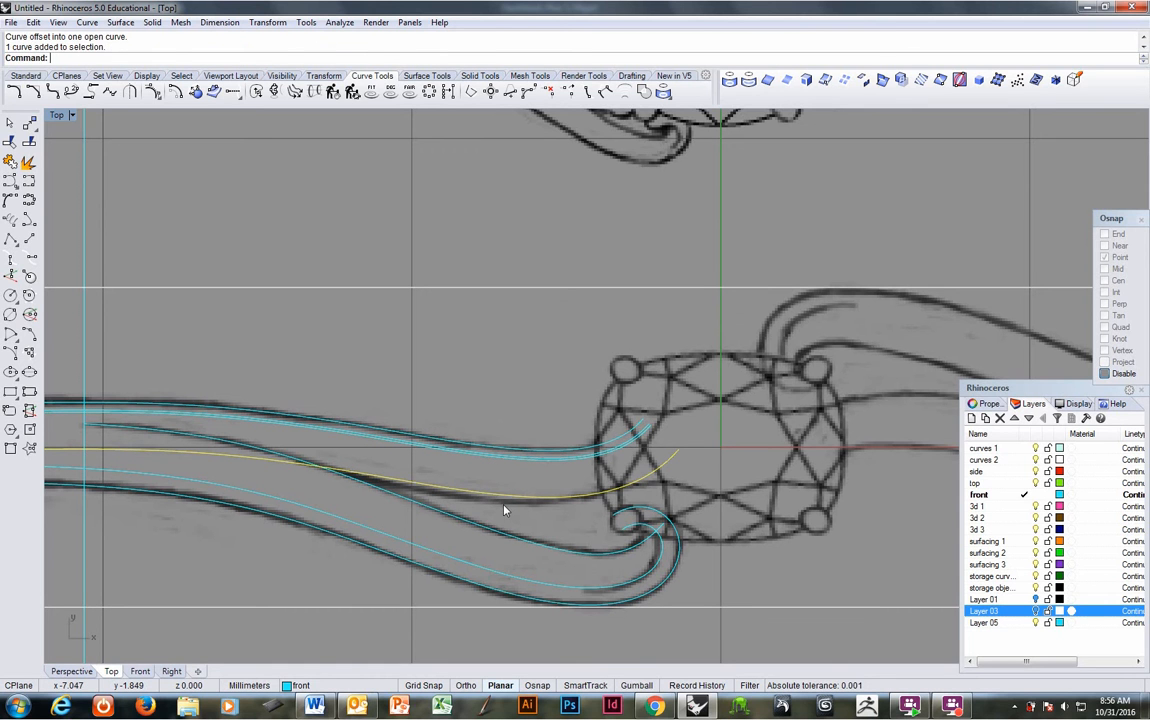
key(Return)
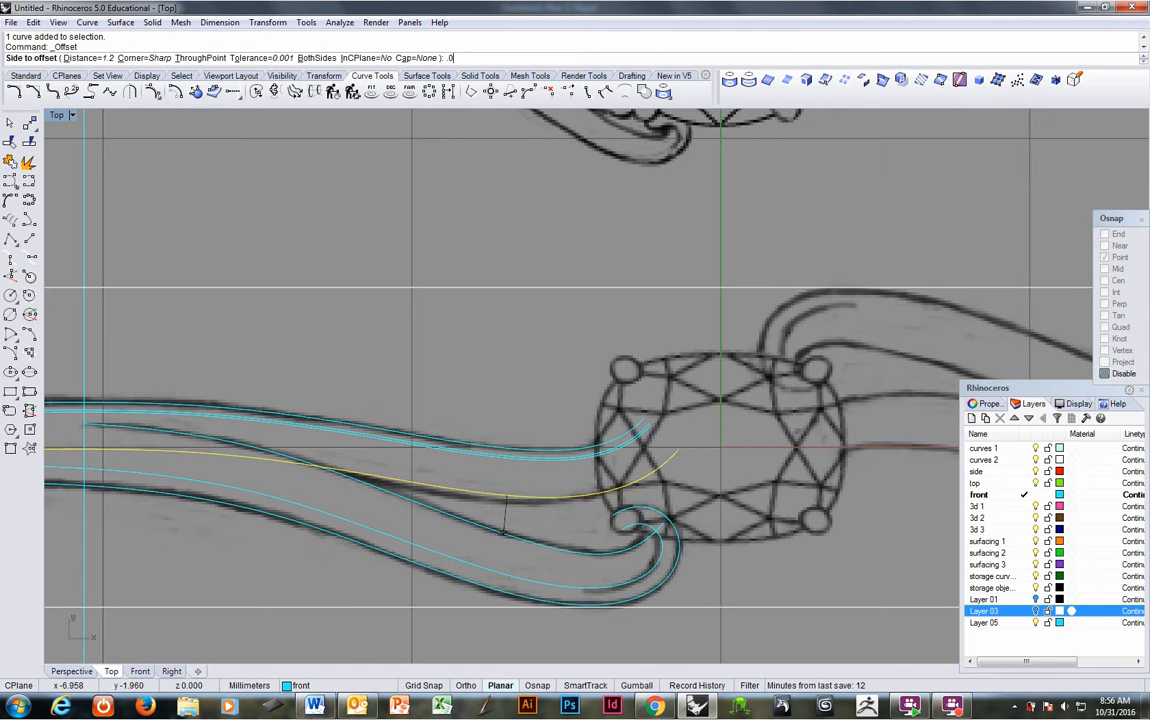
click(506, 508)
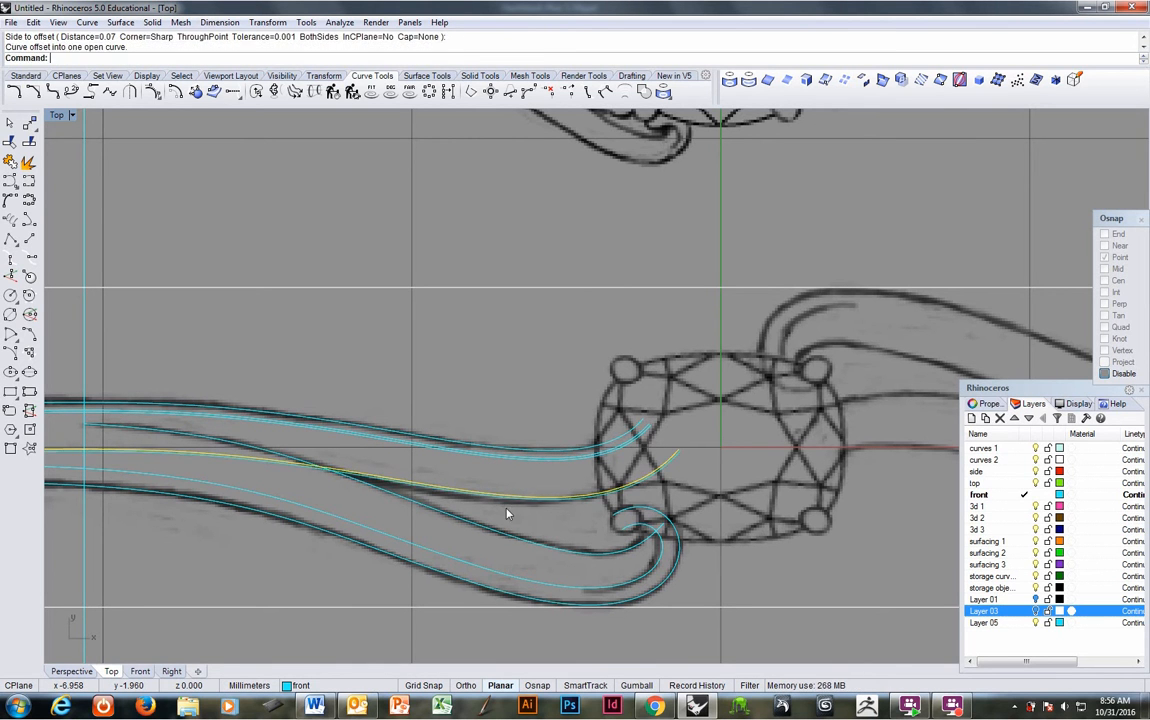
key(Return)
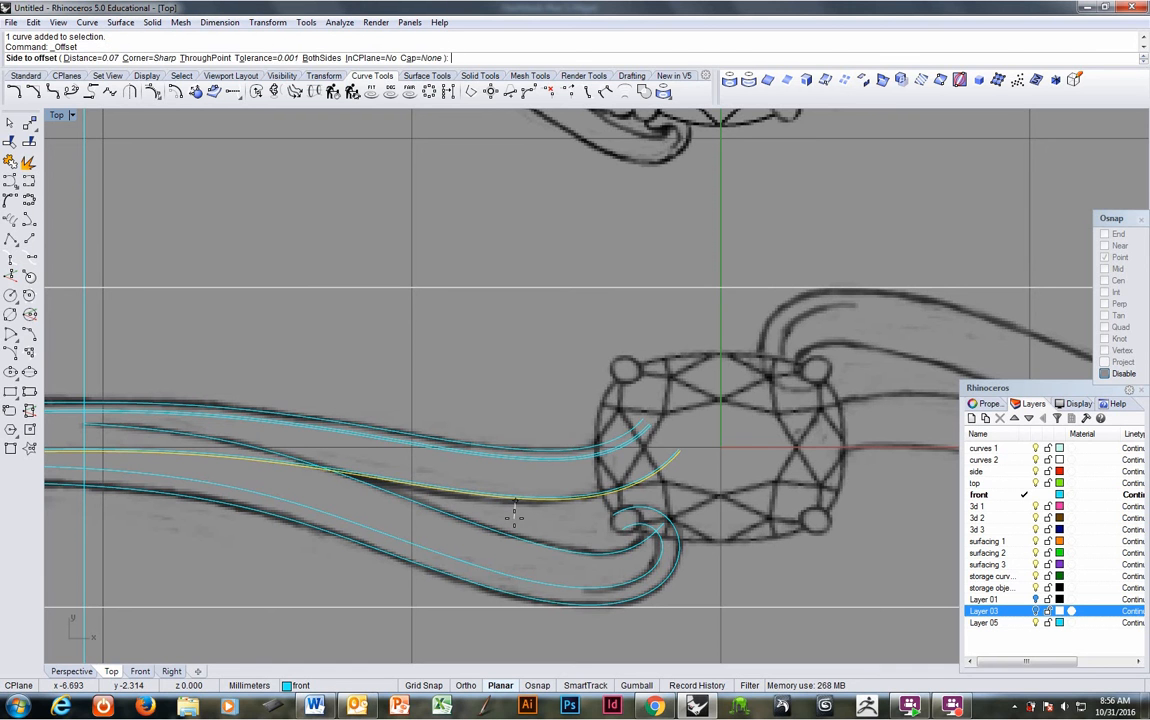
text(0.25)
key(Return)
click(521, 522)
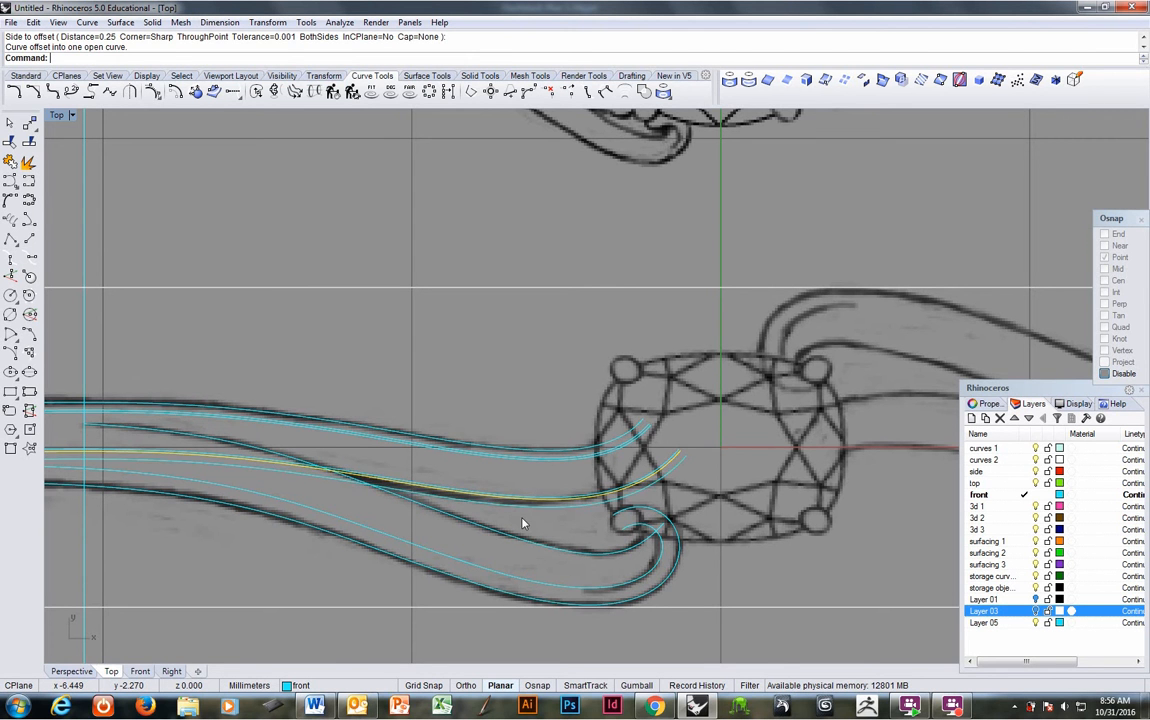
Examine how the offset curves follow the sketched band and where they cross the rebuilt middle curve.
scroll(540, 470, down, 5)
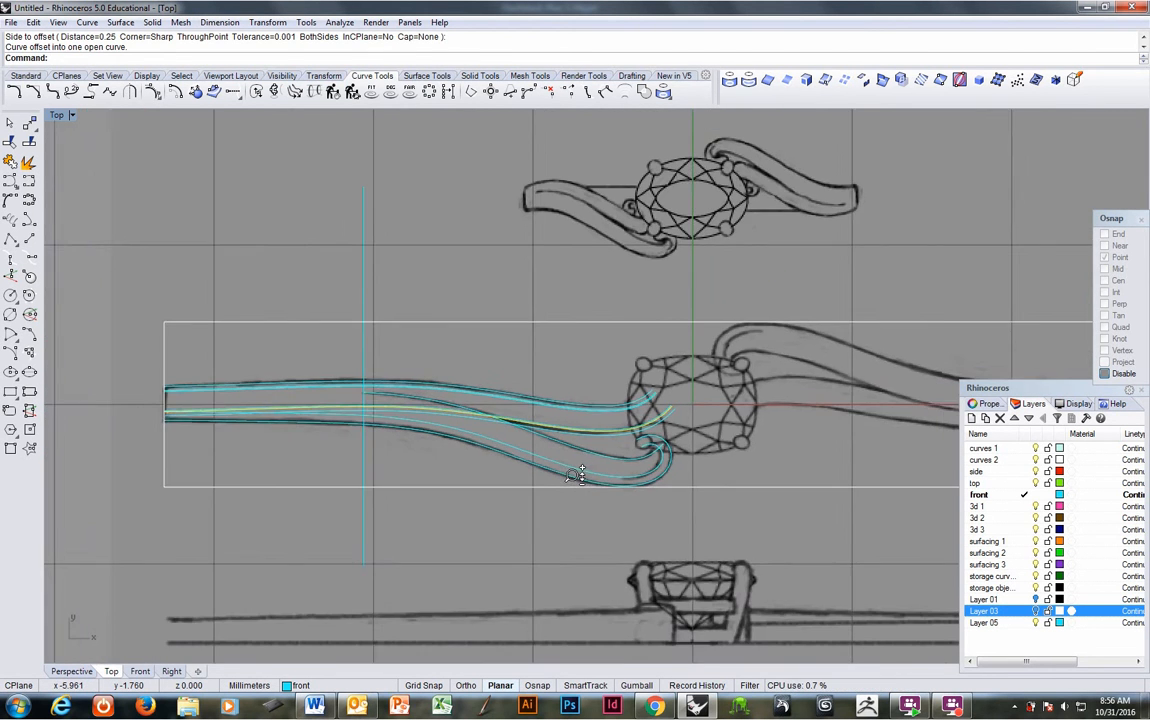
scroll(577, 475, up, 4)
right_drag(606, 450, 514, 455)
scroll(533, 432, up, 2)
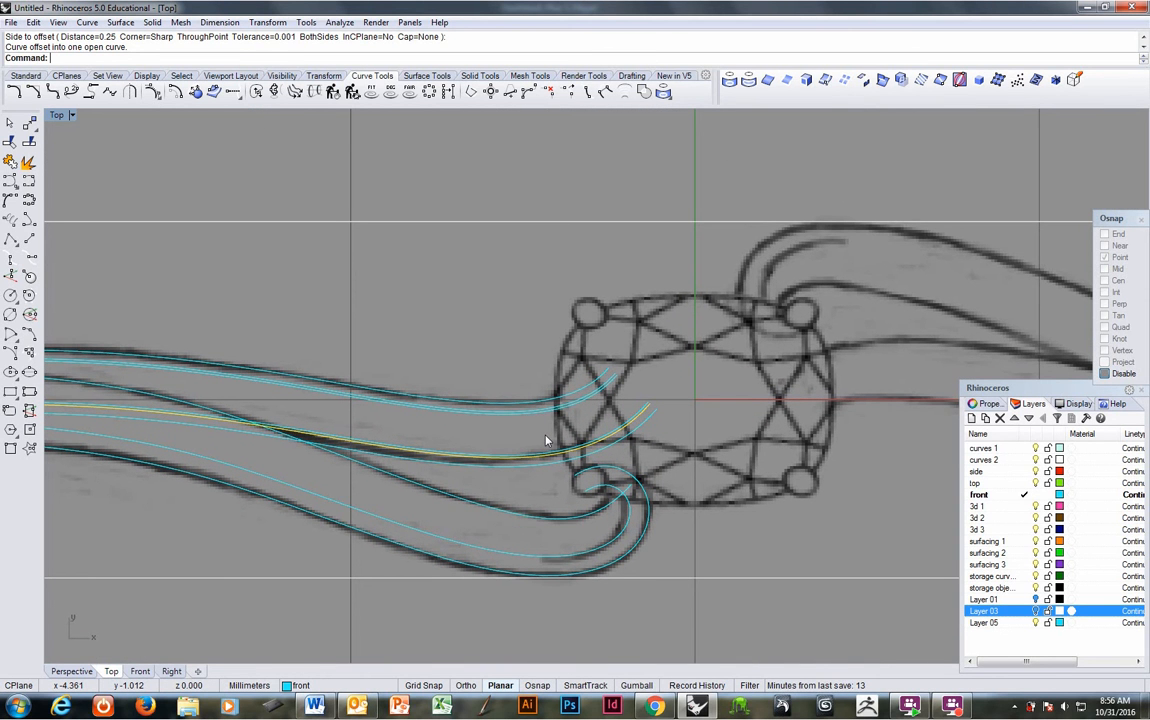
right_drag(465, 467, 606, 452)
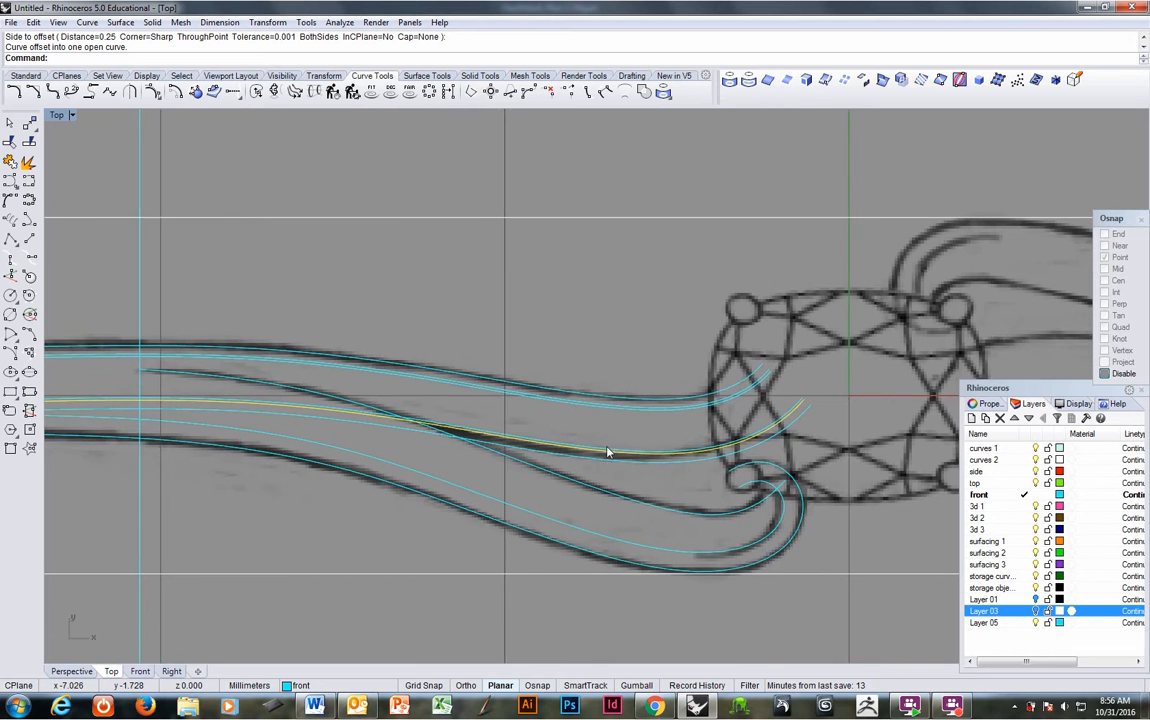
scroll(606, 452, down, 2)
scroll(513, 452, up, 2)
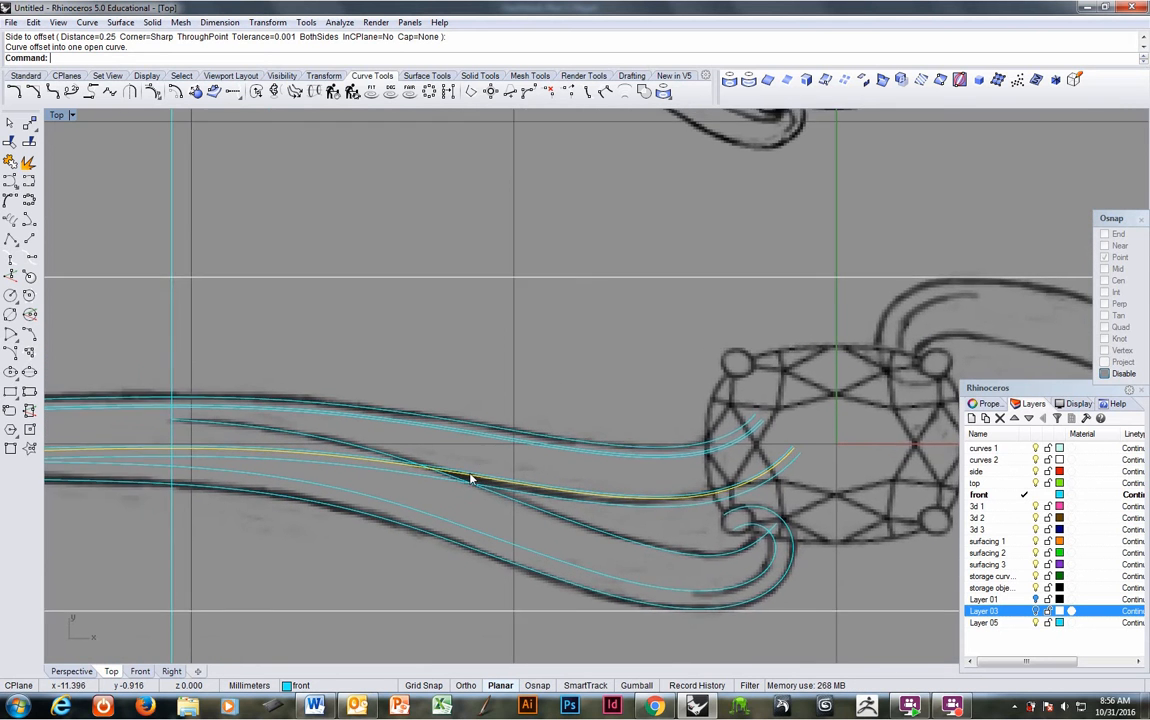
scroll(470, 479, up, 2)
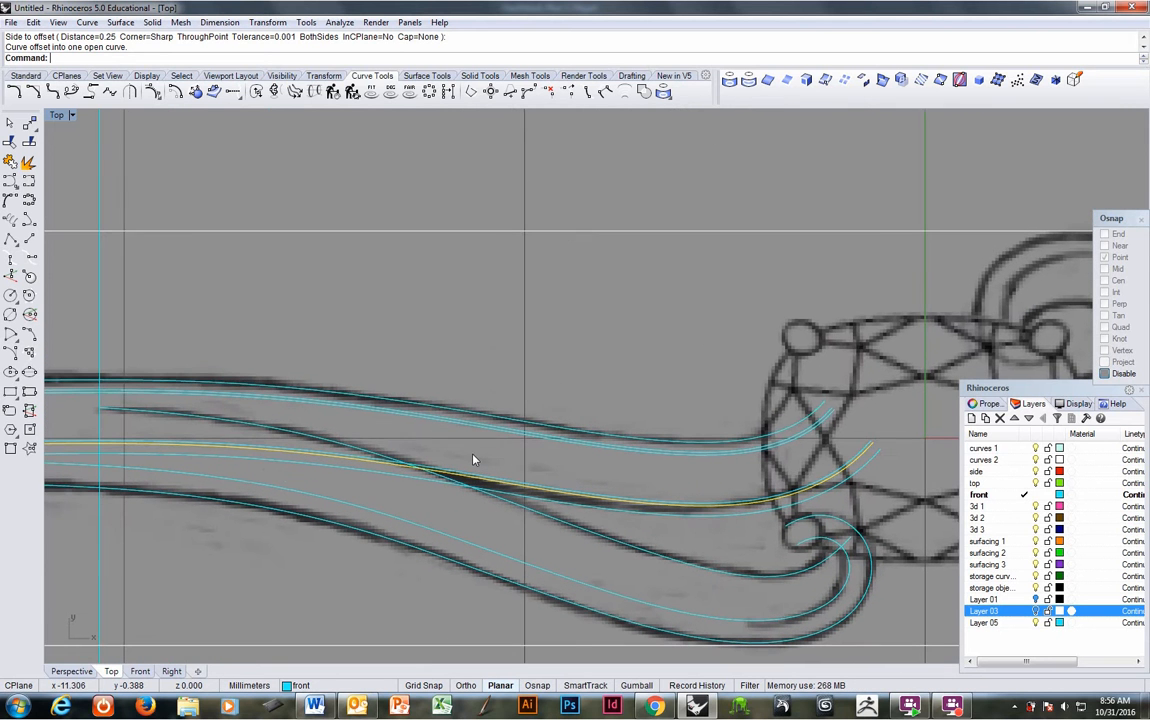
Draw a line perpendicular to the band's upper edge curve, down across the band through the middle curves' crossing.
click(29, 257)
click(436, 407)
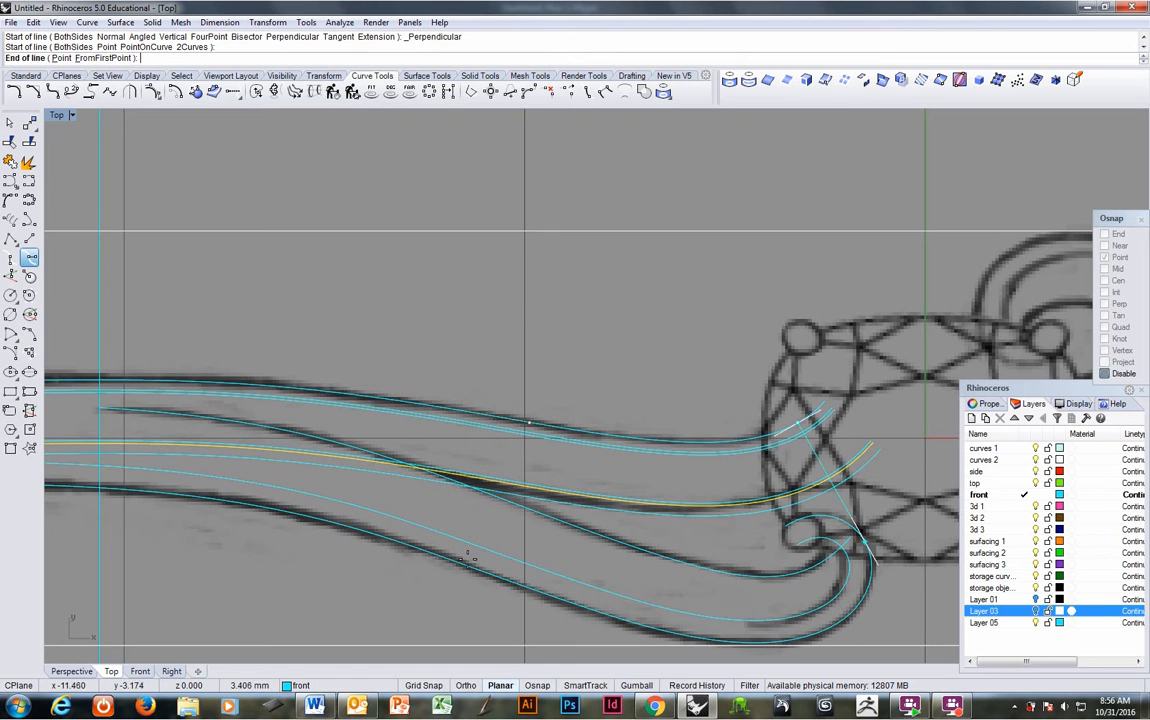
click(407, 588)
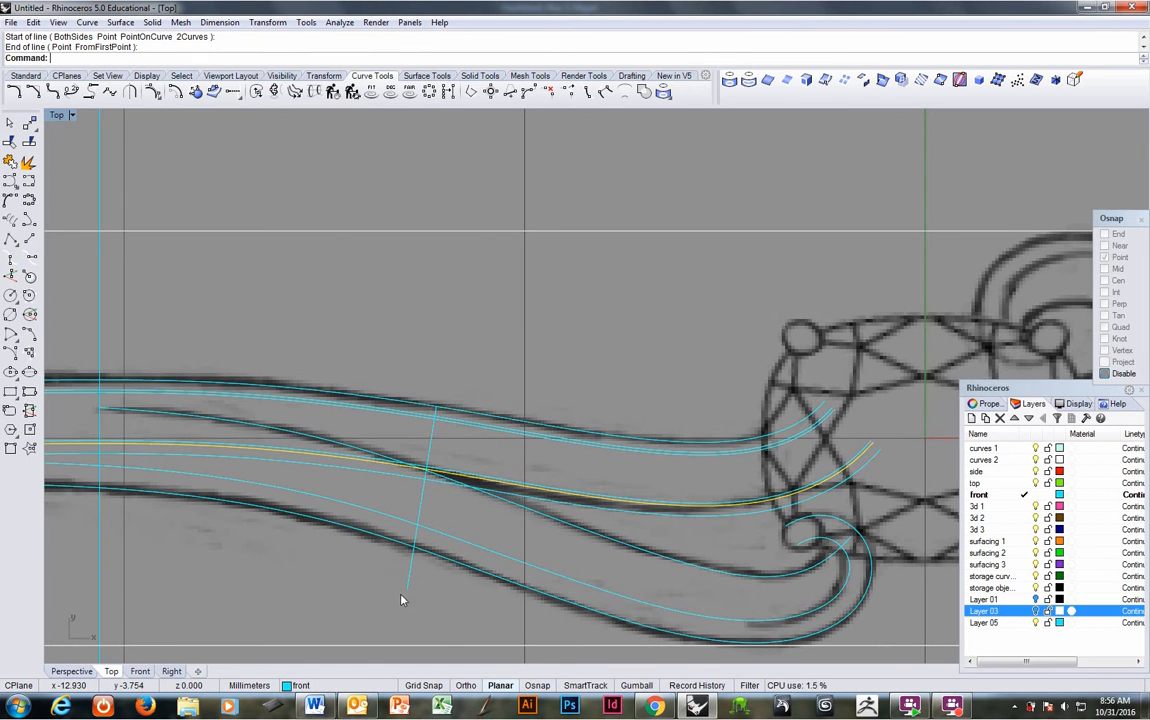
Try a trim near the perpendicular line with the selected middle offset curve as the cutting object.
scroll(424, 406, up, 3)
click(10, 161)
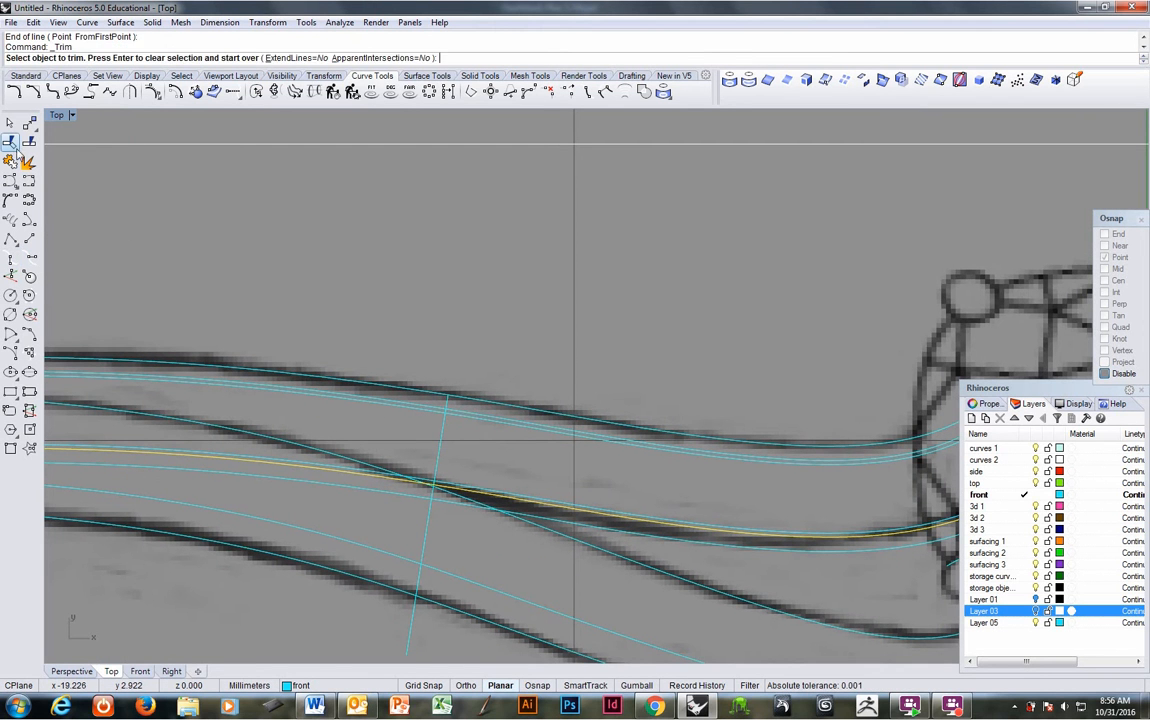
key(Return)
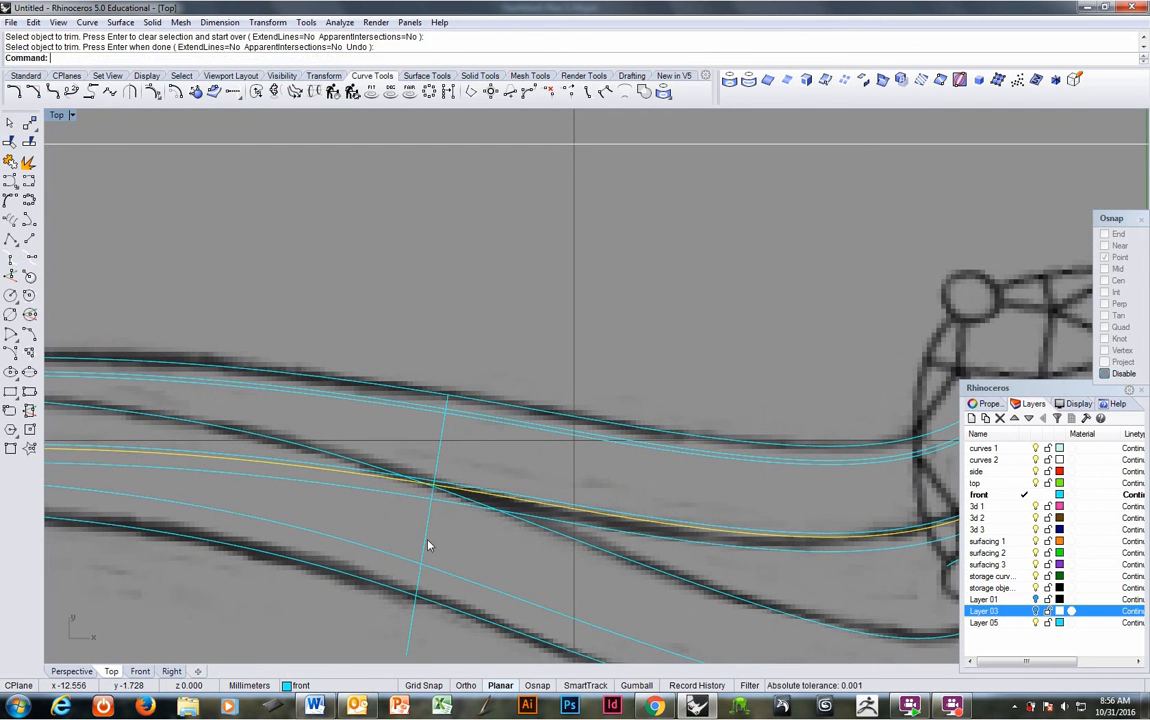
Trim away the parts of the upper and middle offset curves lying left of the perpendicular line across the band.
click(427, 539)
key(Return)
click(311, 479)
click(311, 474)
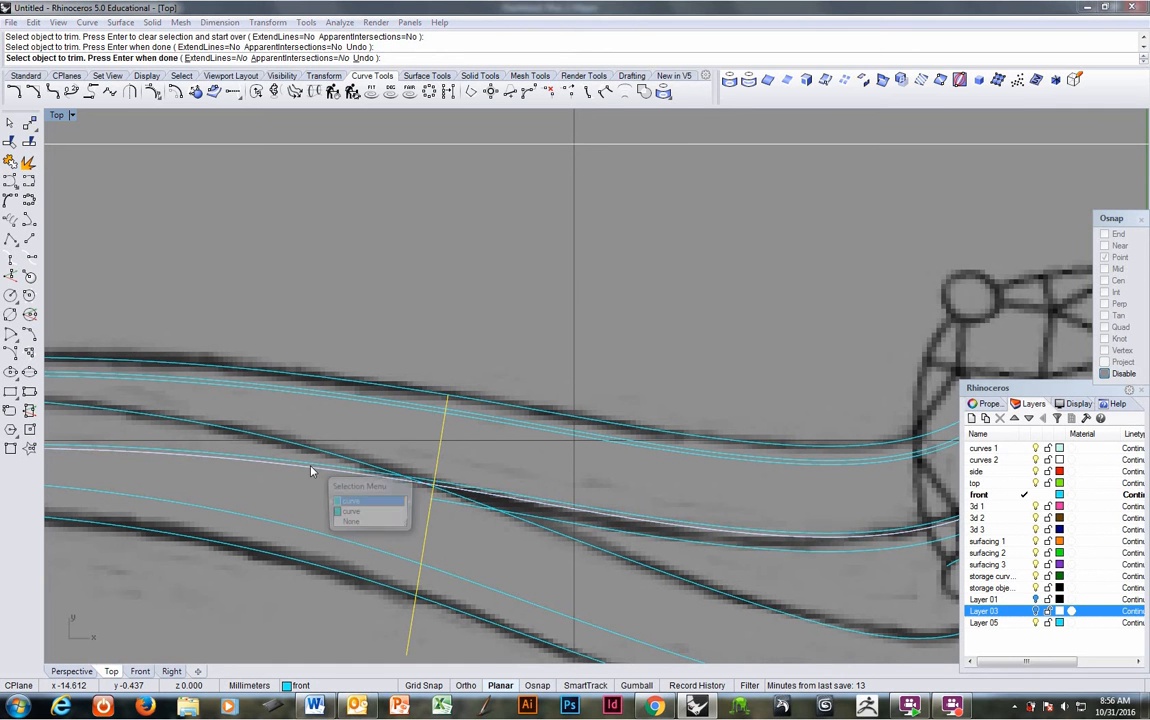
click(338, 456)
click(370, 399)
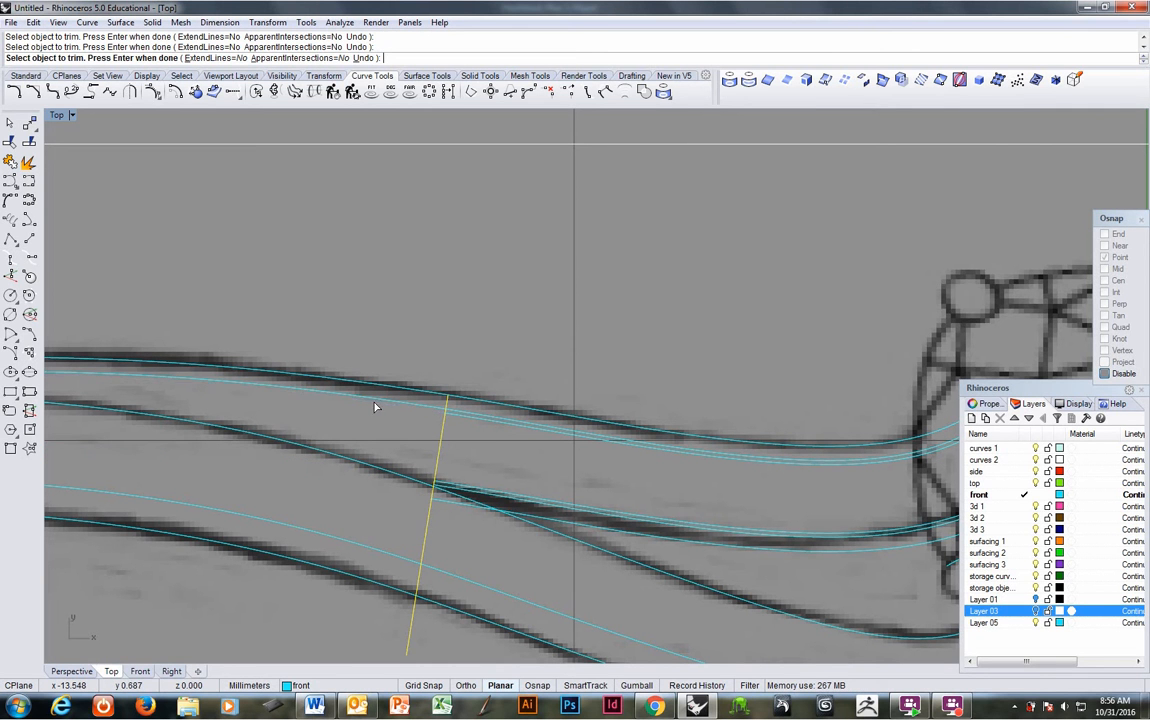
click(370, 399)
key(Return)
Offset the lower of the upper edge's two offset curves 0.6 mm downward to make a centre curve between the rails.
scroll(456, 452, down, 2)
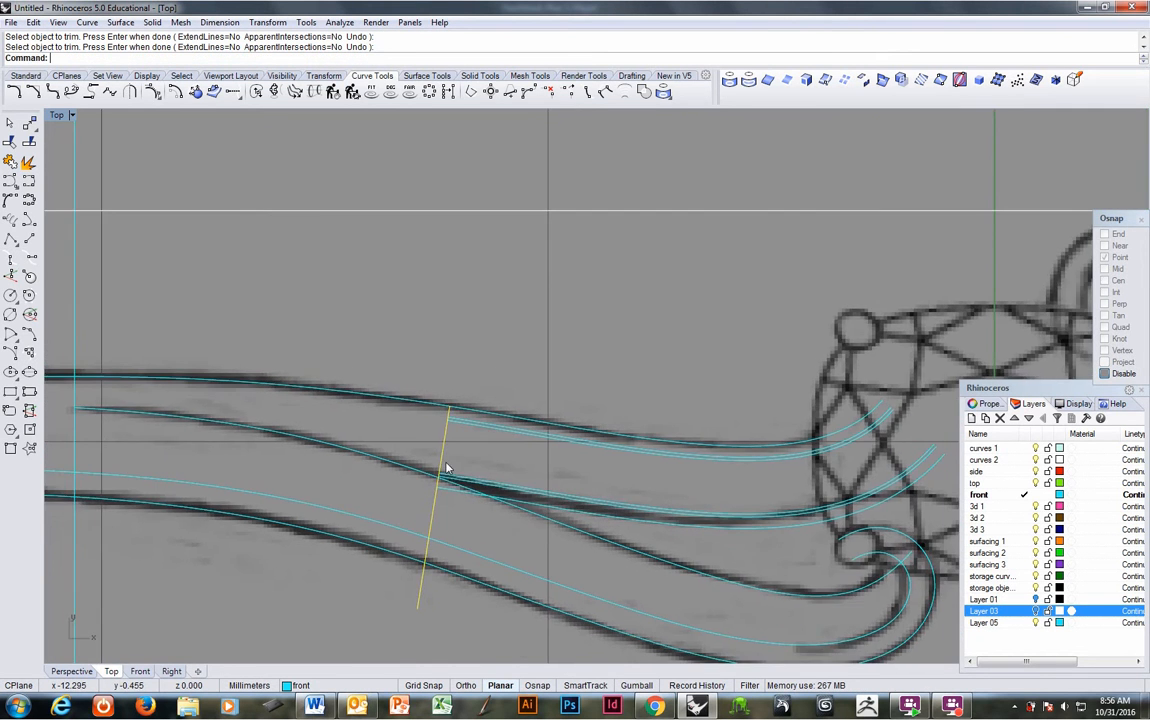
scroll(457, 457, up, 2)
scroll(460, 461, down, 1)
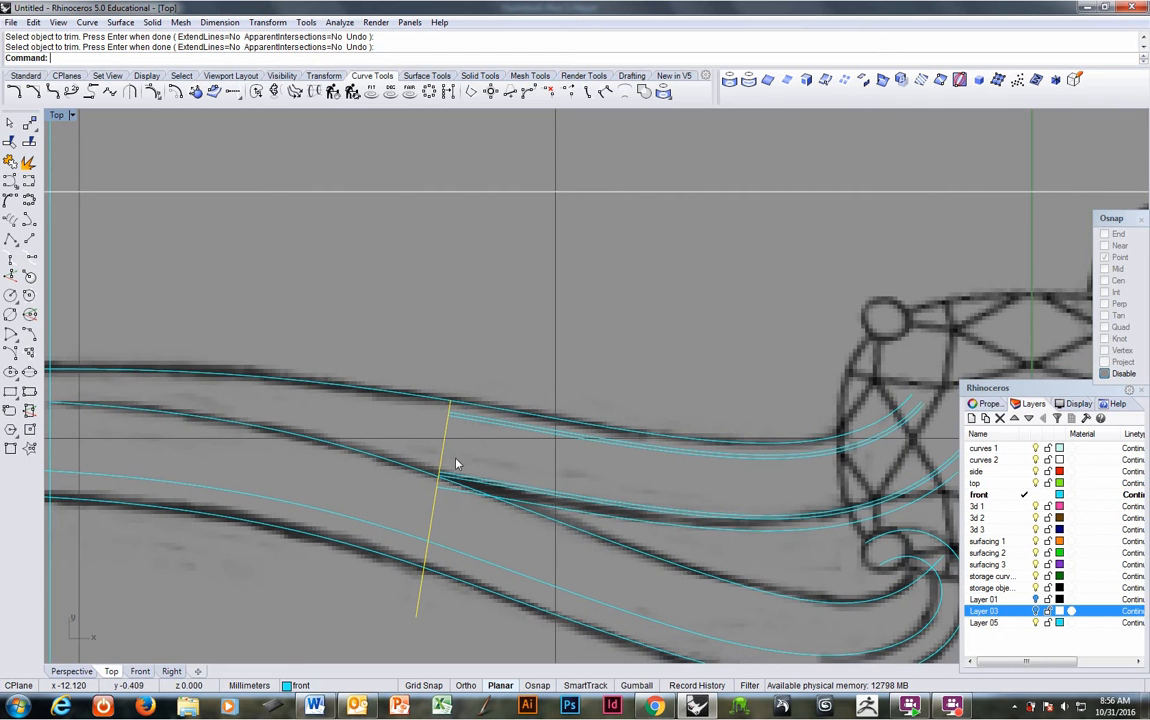
scroll(546, 425, down, 3)
right_drag(550, 433, 434, 448)
scroll(435, 452, up, 2)
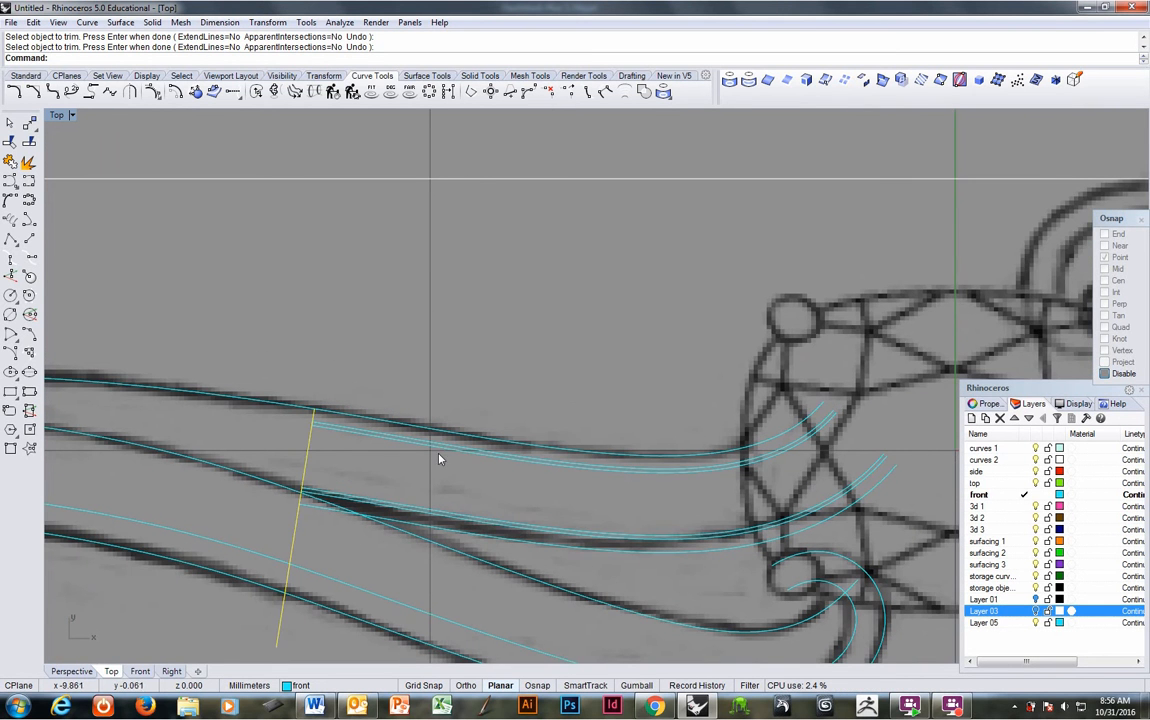
click(439, 456)
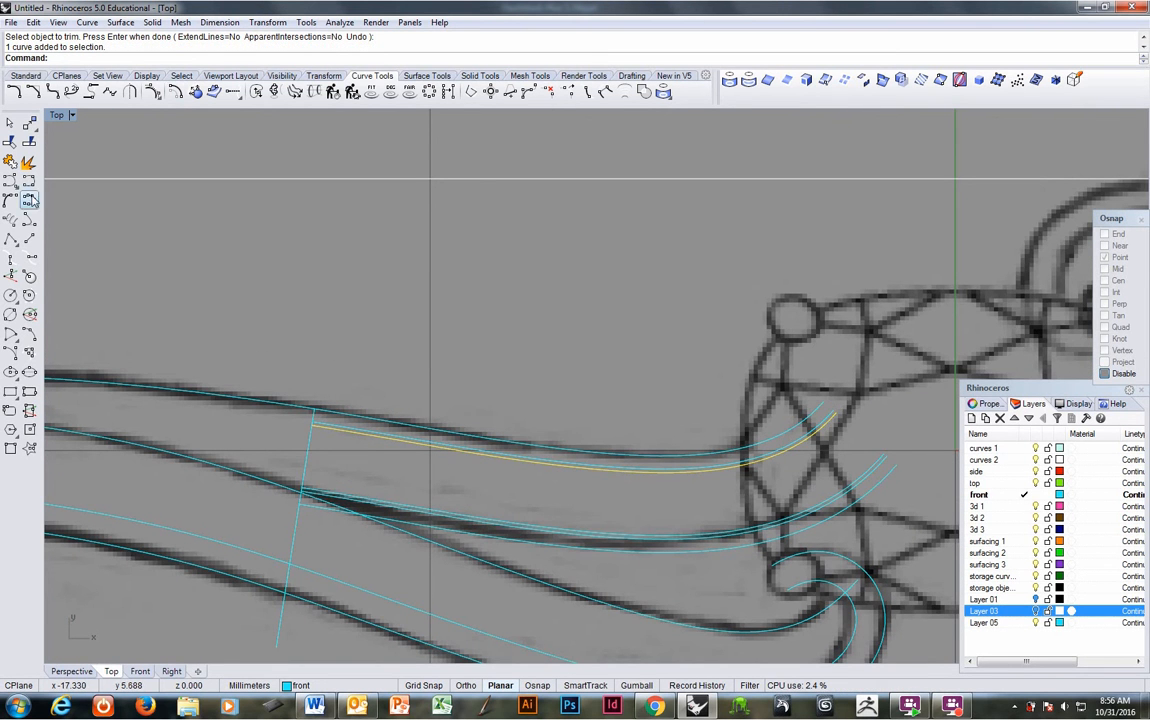
click(155, 91)
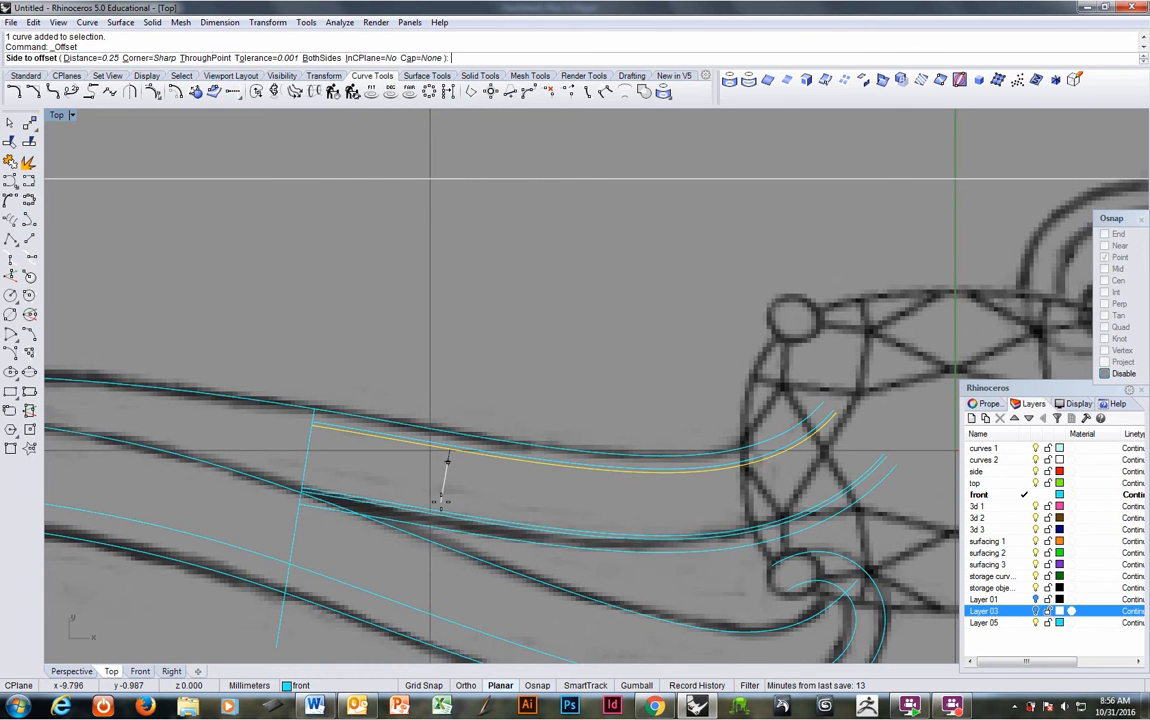
key(Return)
click(447, 488)
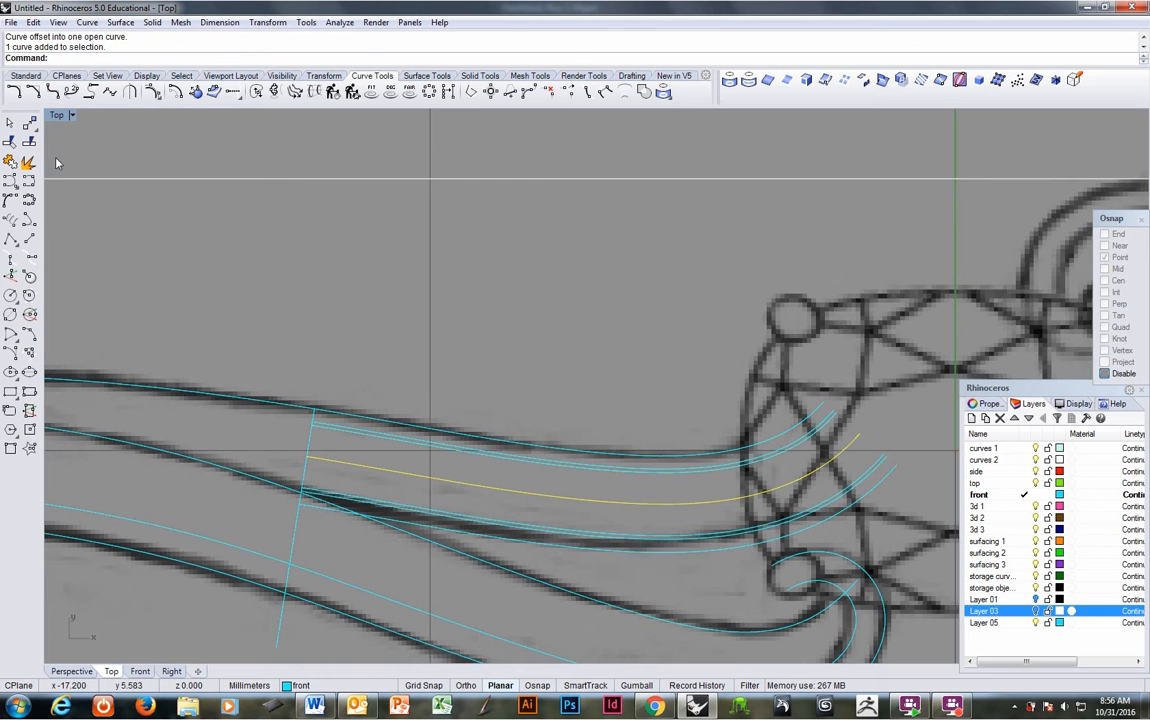
Draw a both-sided line perpendicular to the centre curve near its left end, crossing all the trimmed offset curves.
click(29, 239)
text(b)
key(Return)
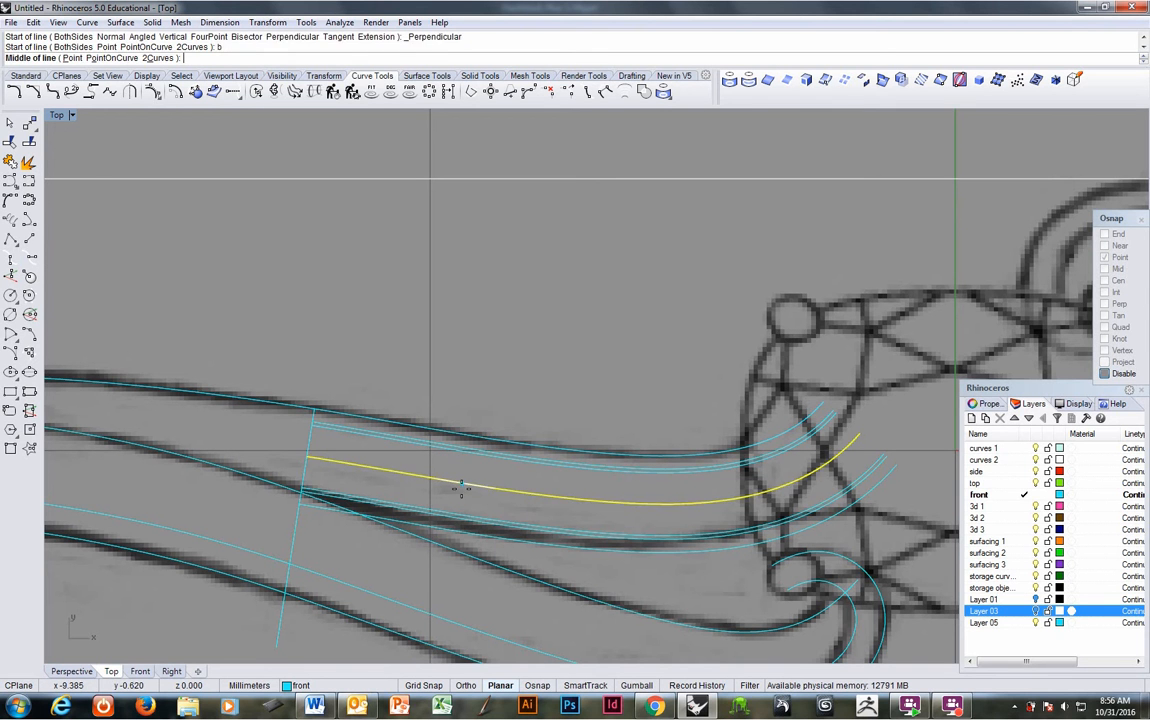
click(461, 487)
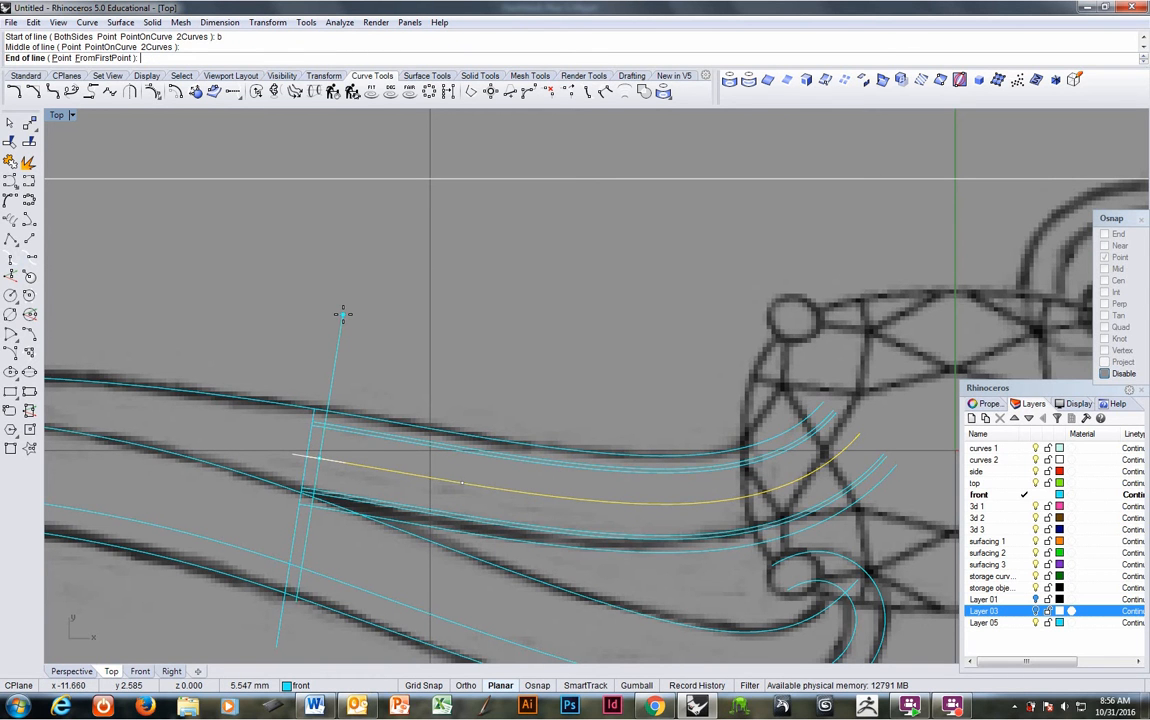
click(348, 318)
Trim the centre and offset curves' short left ends back to the new perpendicular line, and delete that line.
click(346, 330)
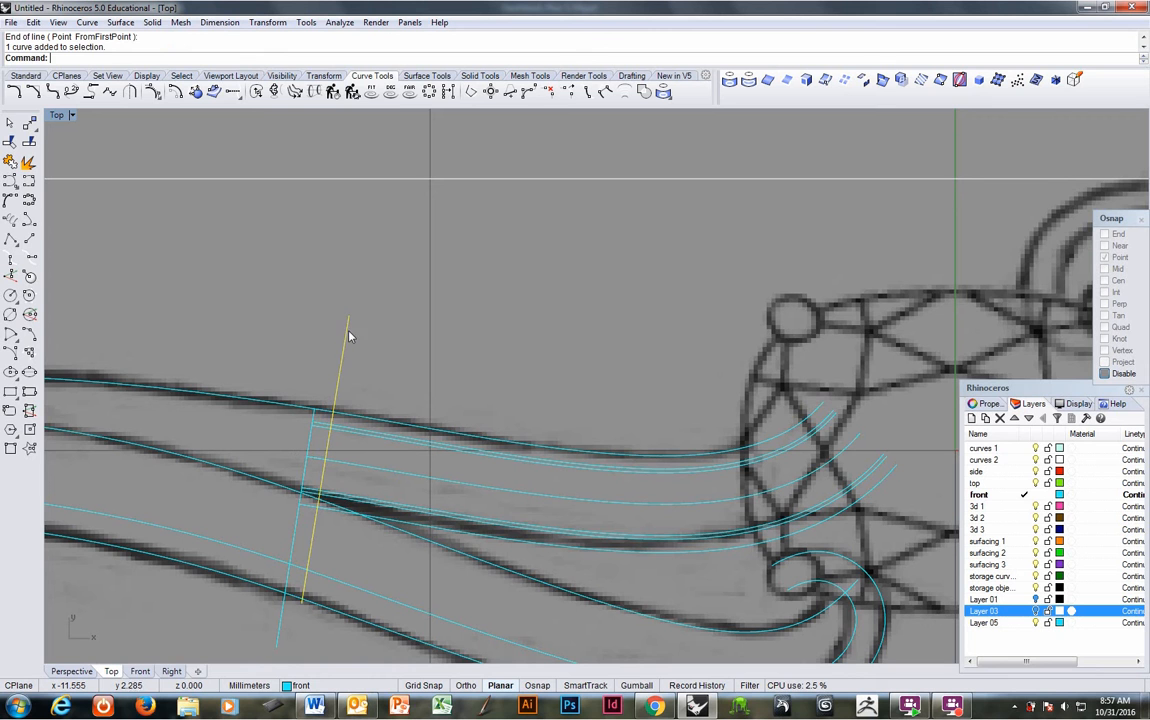
click(10, 141)
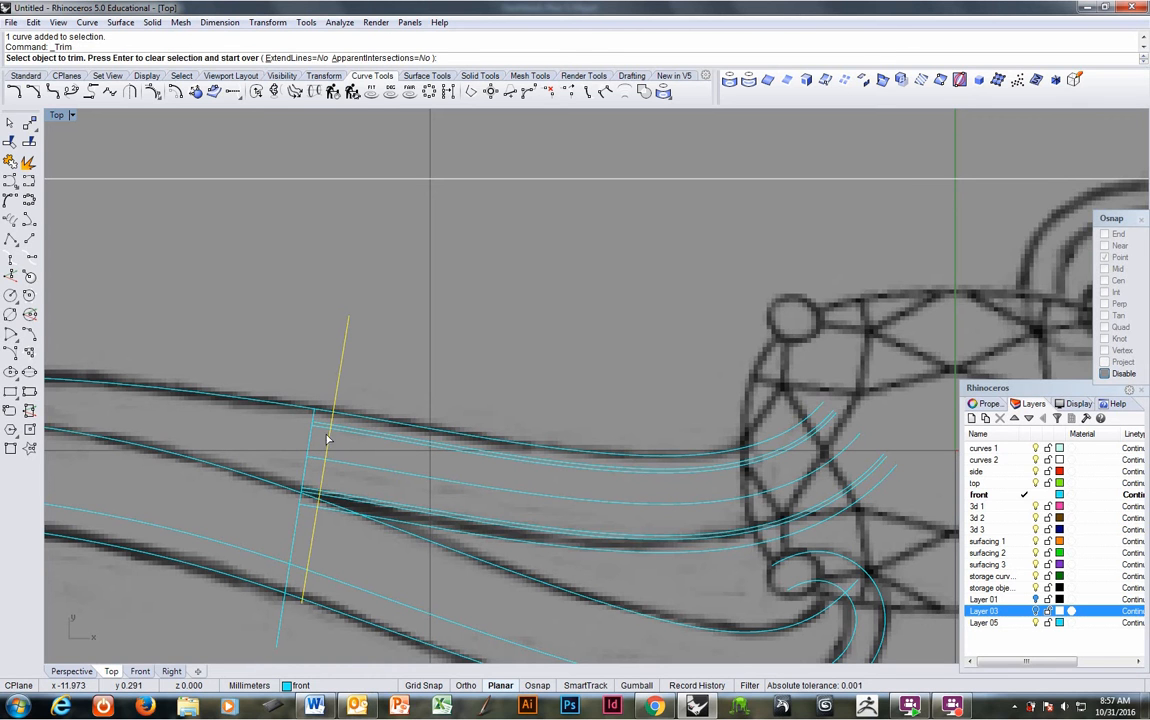
click(326, 430)
click(324, 430)
click(323, 423)
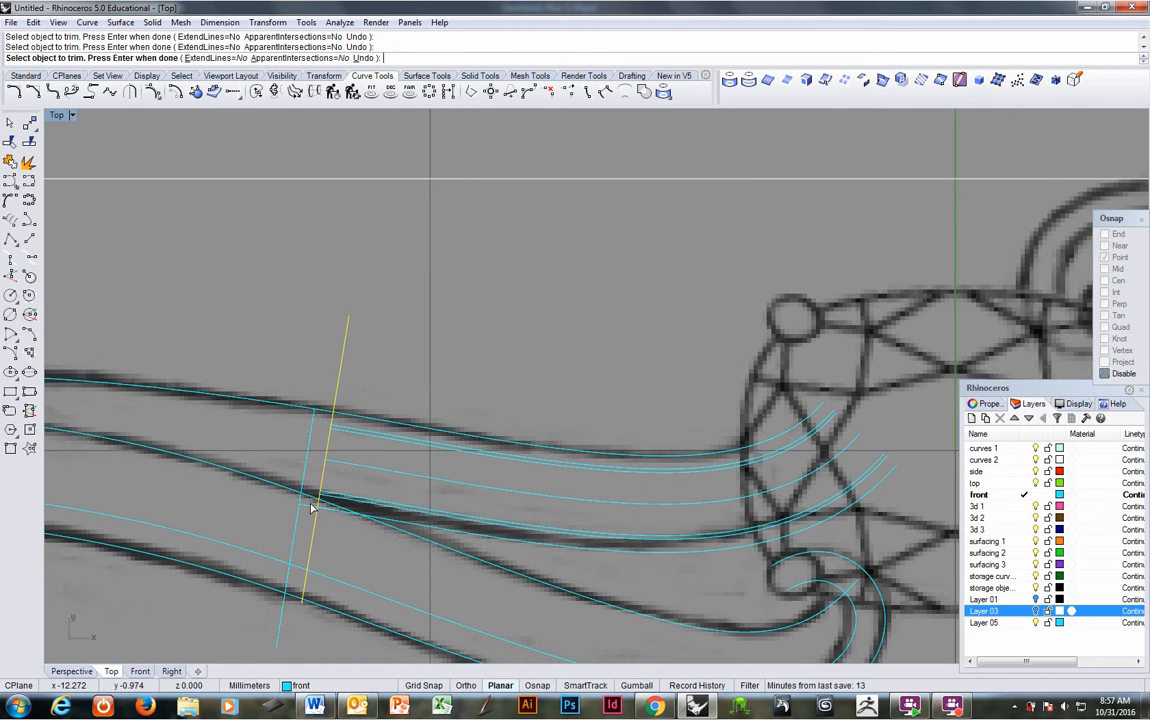
key(Return)
key(Delete)
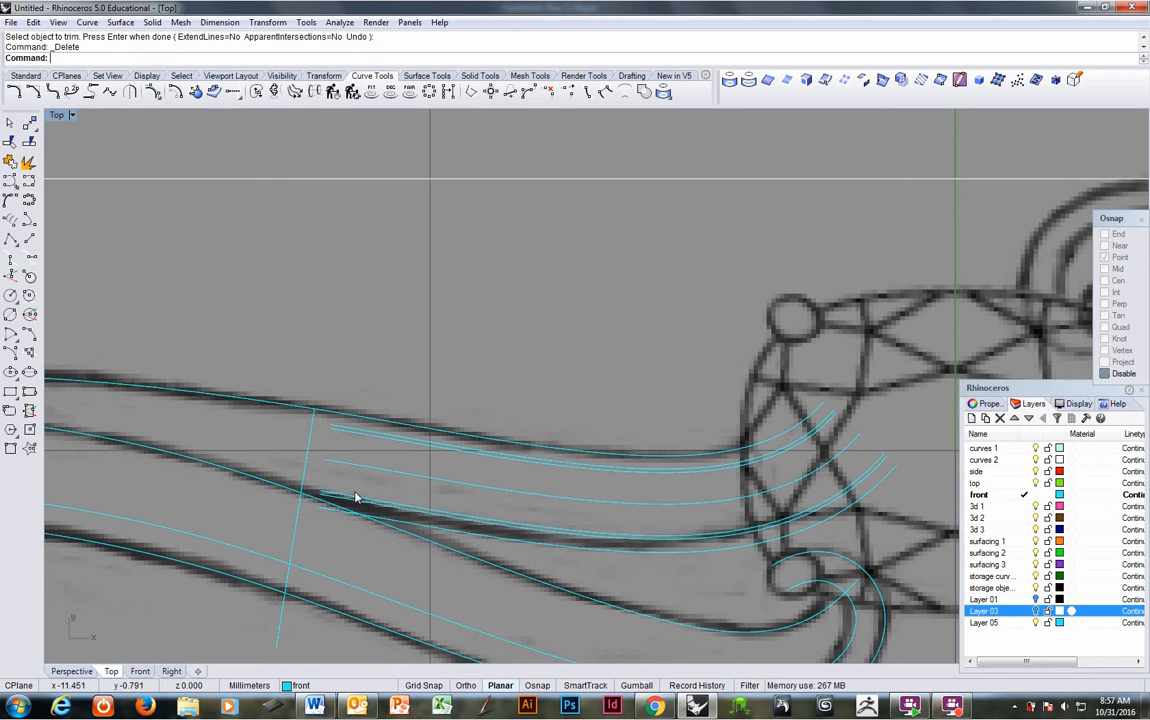
Draw a circle 1.2 mm in diameter centred on the centre curve left of the gemstone, using the Near snap.
right_drag(354, 495, 267, 454)
click(10, 272)
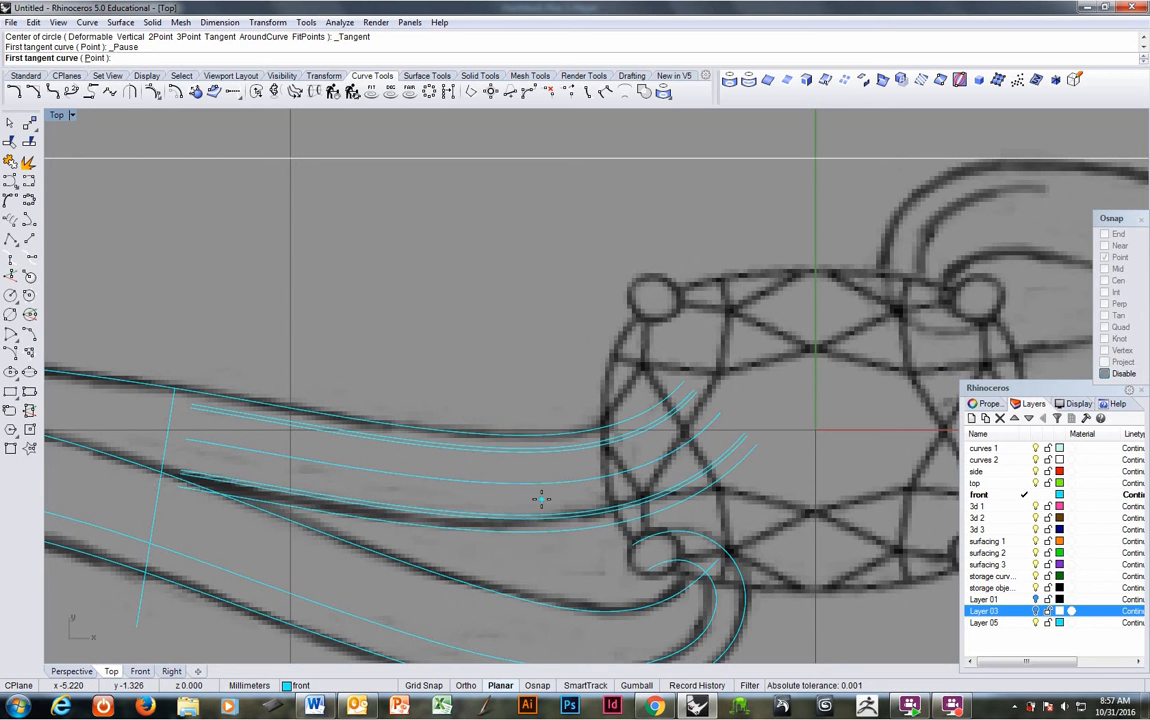
click(10, 295)
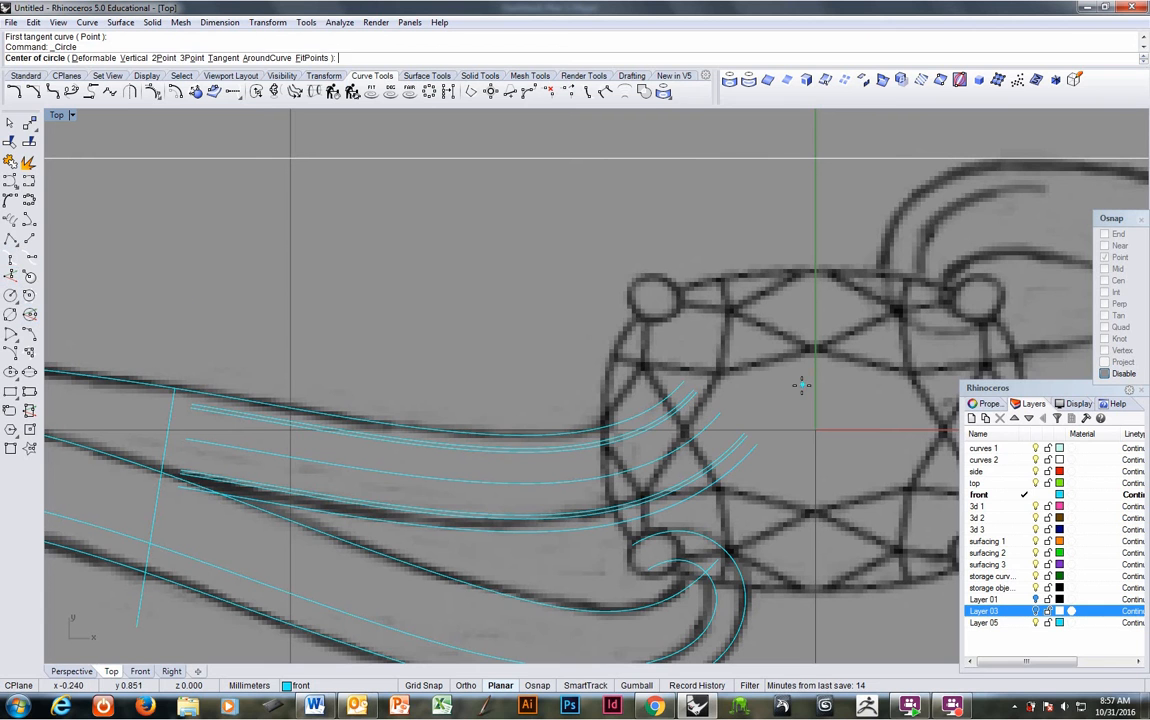
key(F4)
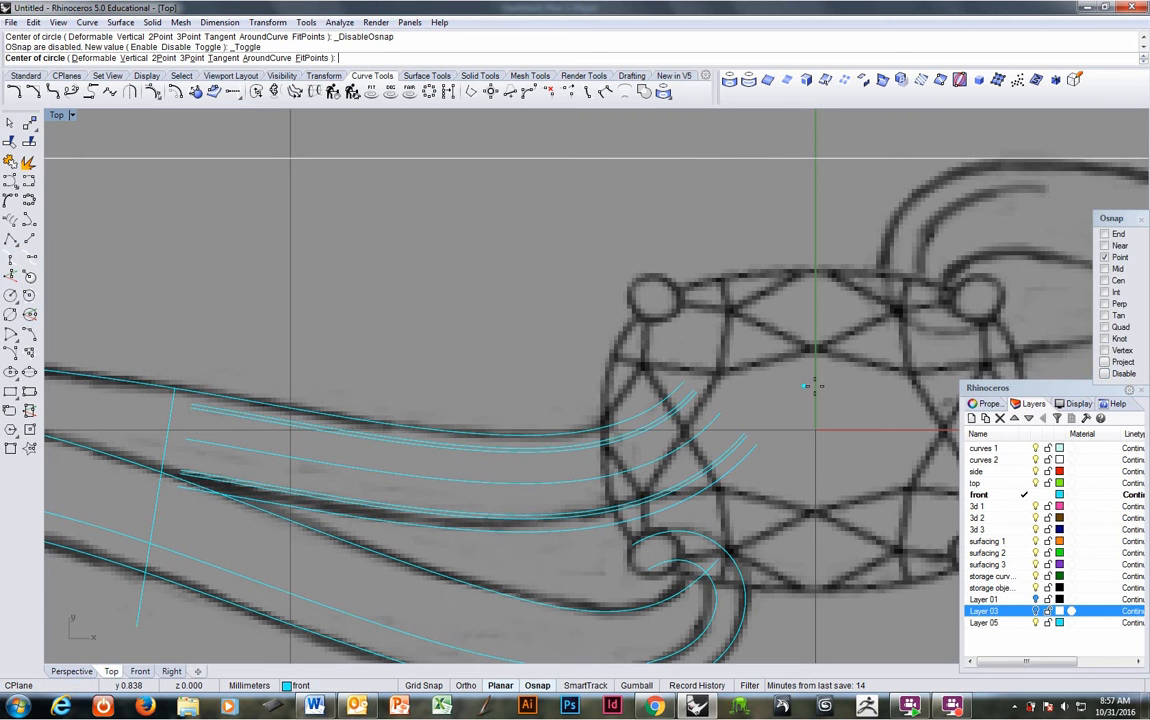
click(1105, 257)
click(1105, 245)
click(537, 484)
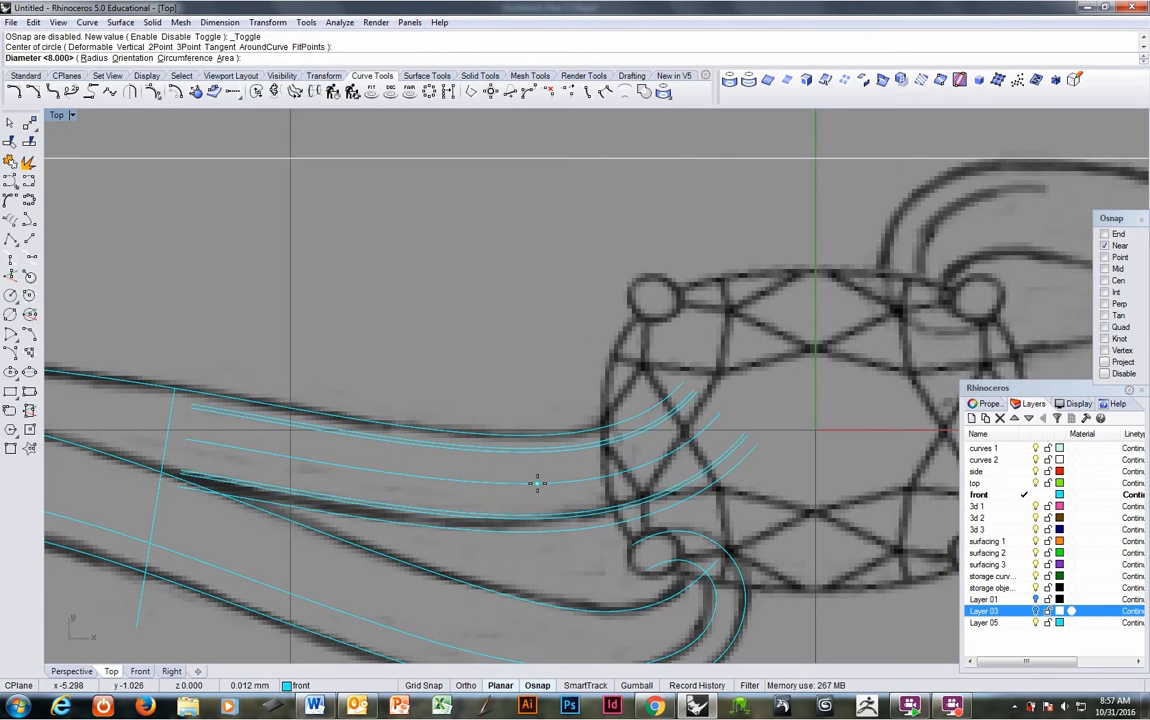
key(Return)
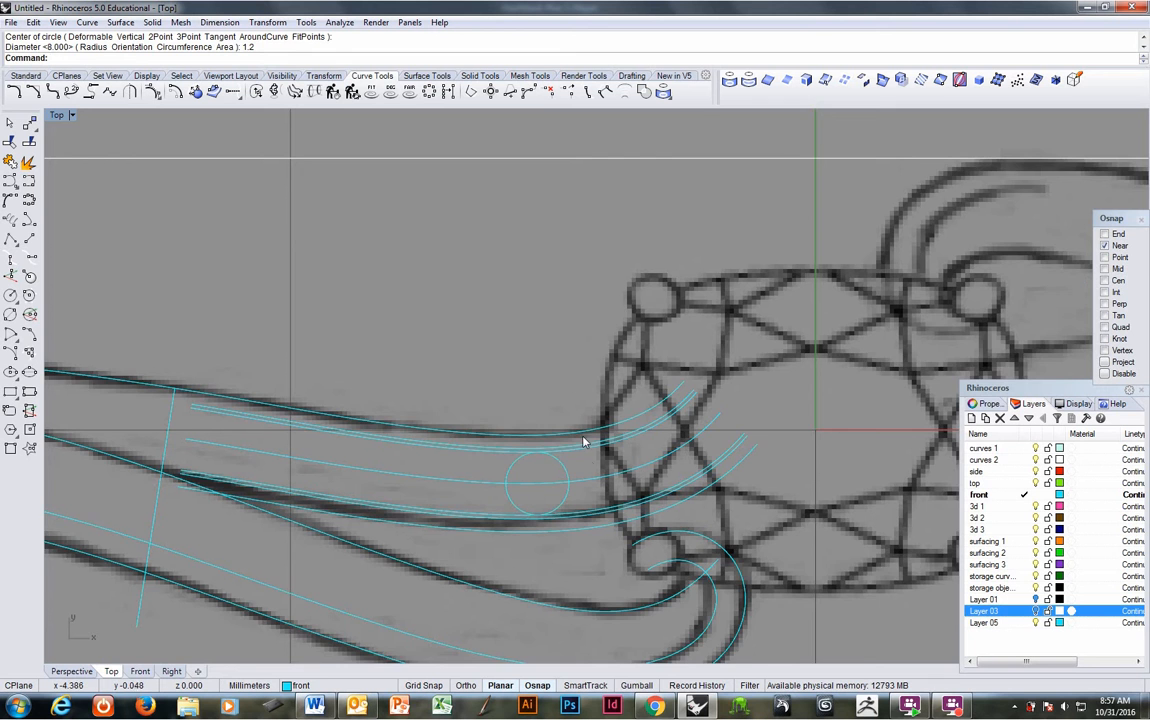
Offset the 1.2 mm circle outward by 0.15 mm.
scroll(570, 475, up, 1)
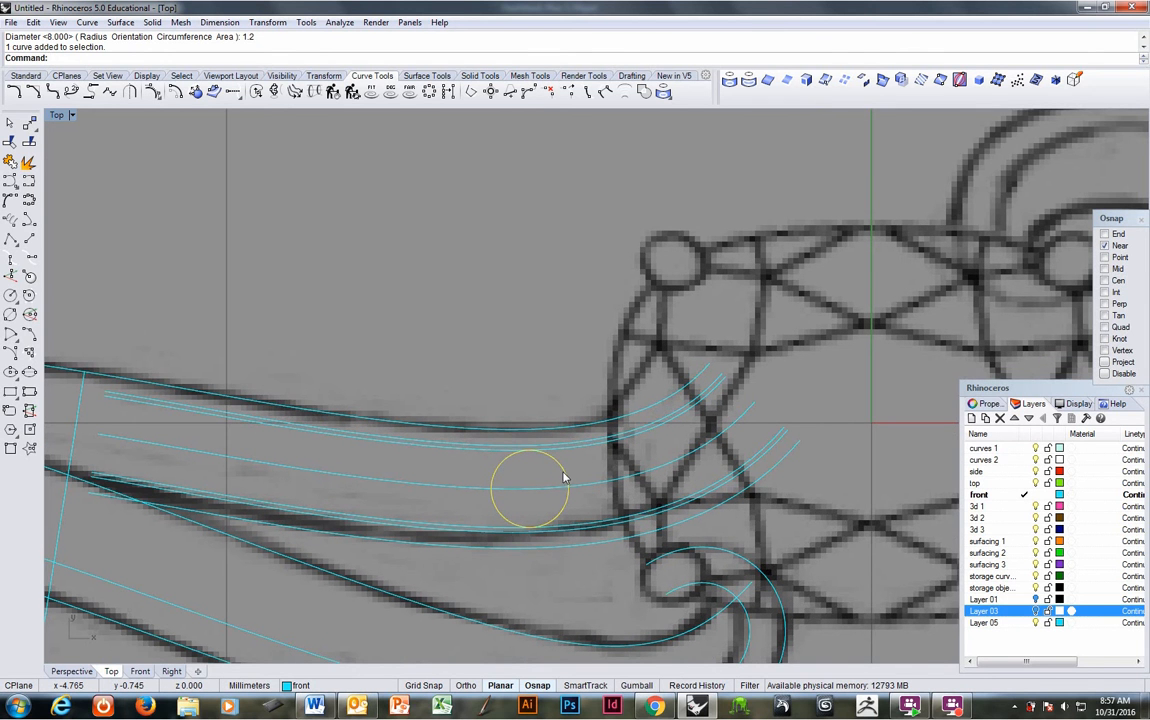
click(175, 92)
text(.15)
key(Return)
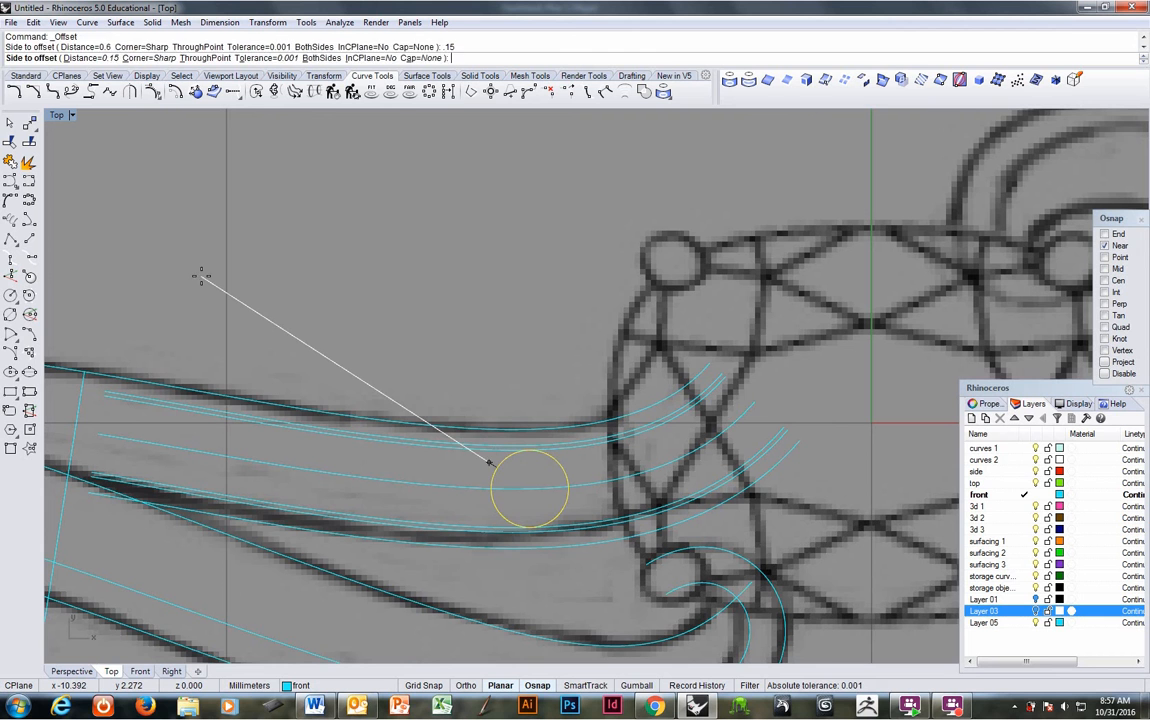
click(201, 276)
Change the outer offset circle to the "side" layer.
shift+click(487, 472)
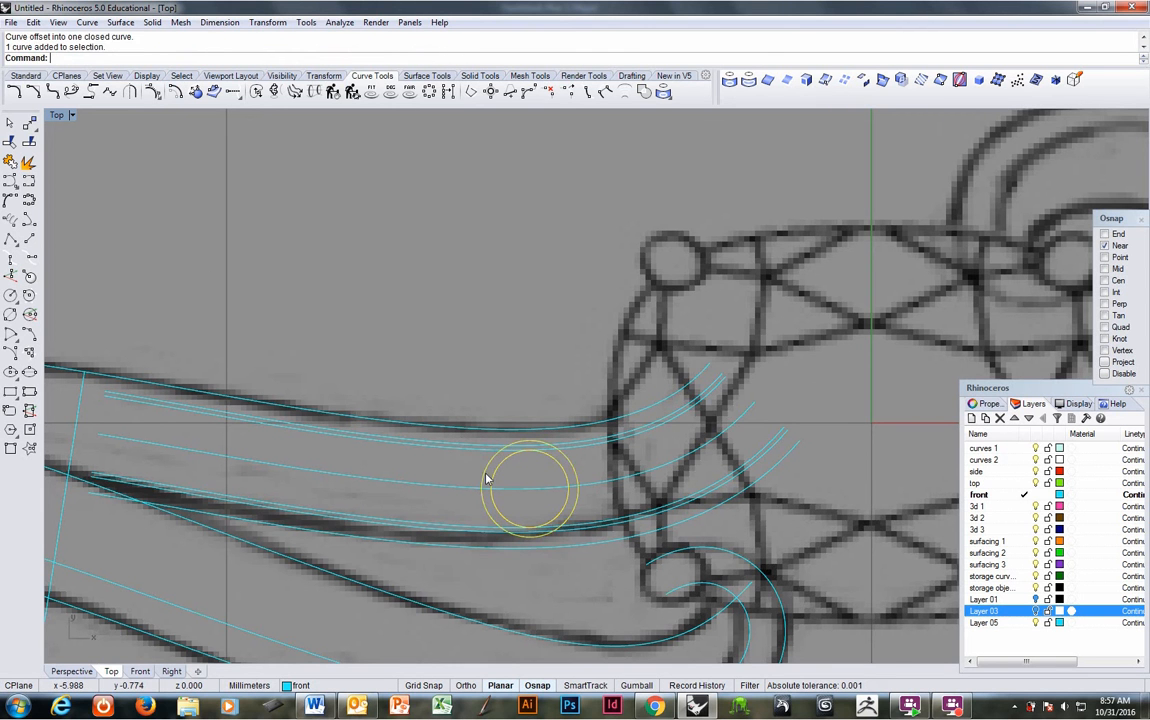
click(483, 476)
key(F4)
click(617, 354)
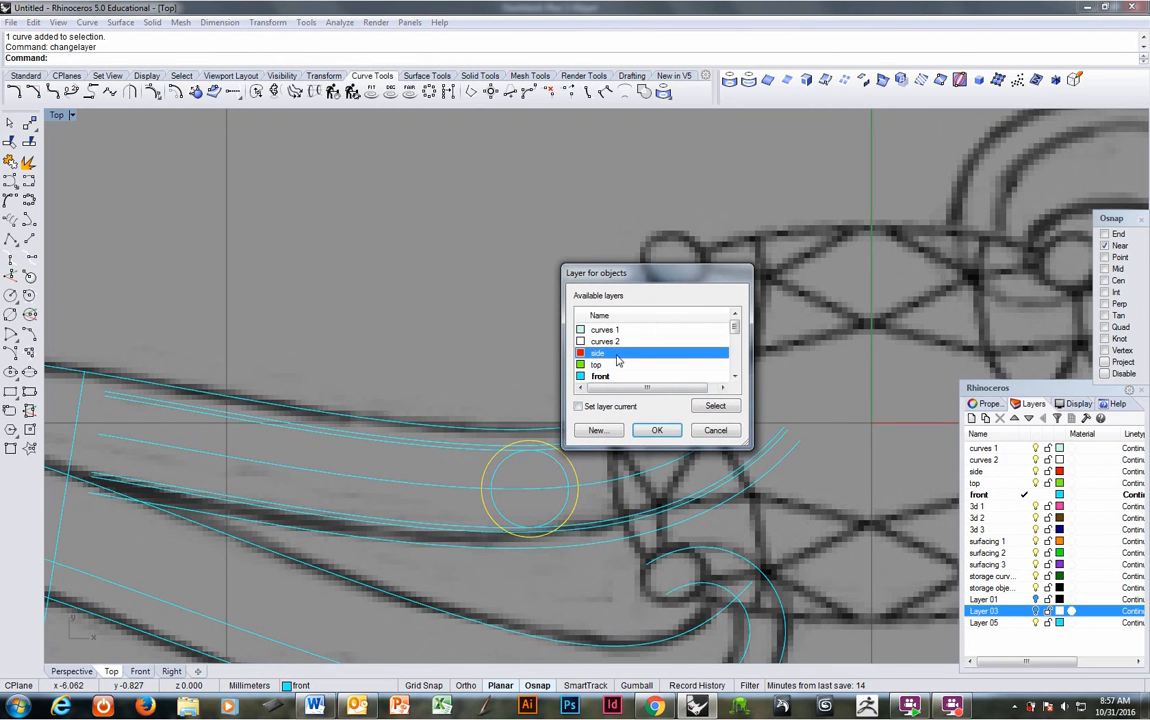
click(657, 431)
Move both circles by their common centre about 0.4 mm along the centre curve toward the gemstone.
scroll(616, 457, down, 3)
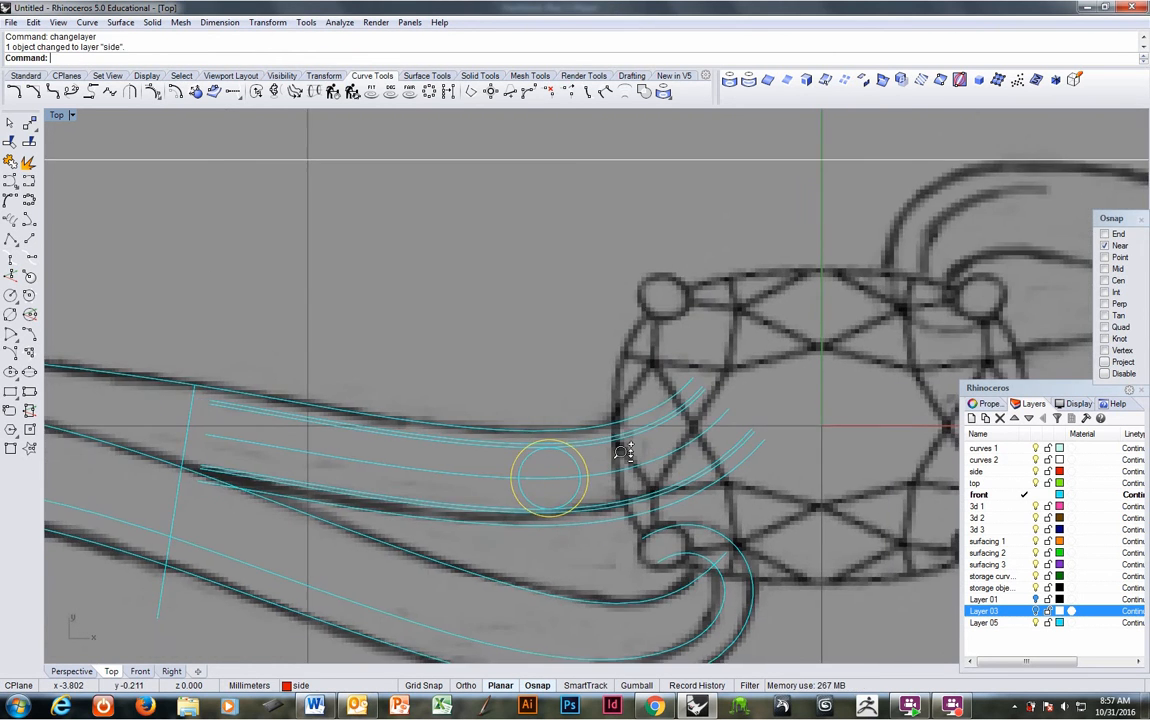
scroll(507, 478, up, 2)
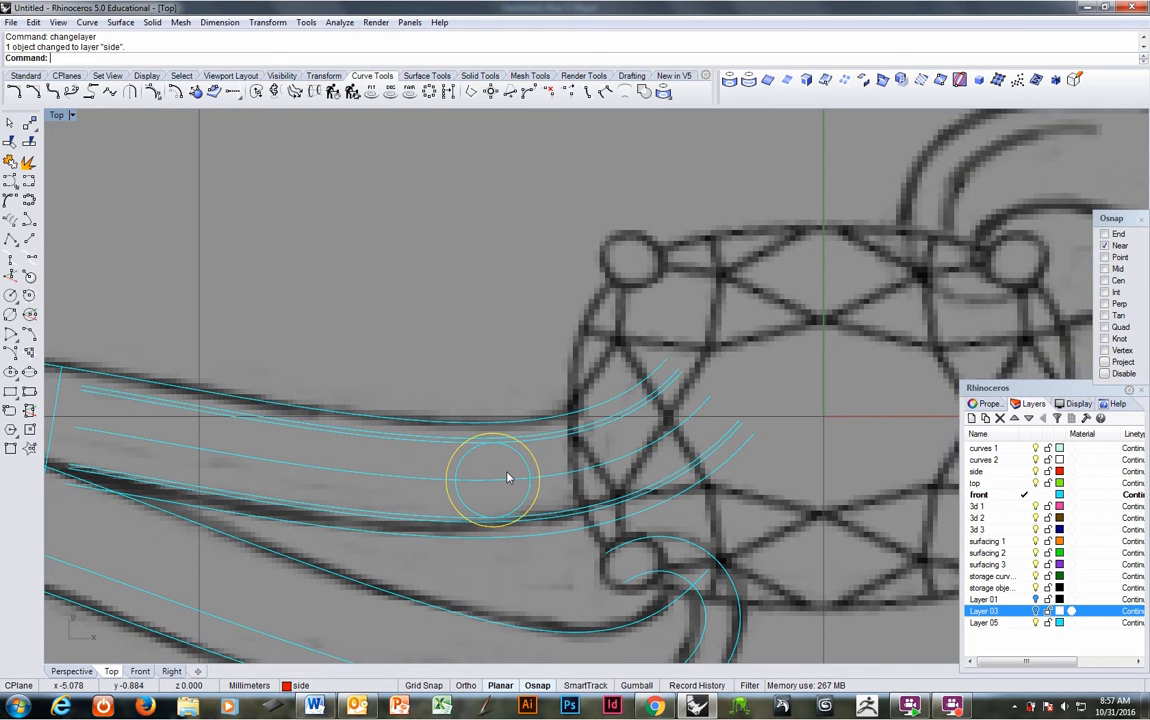
shift+click(526, 476)
scroll(527, 477, up, 1)
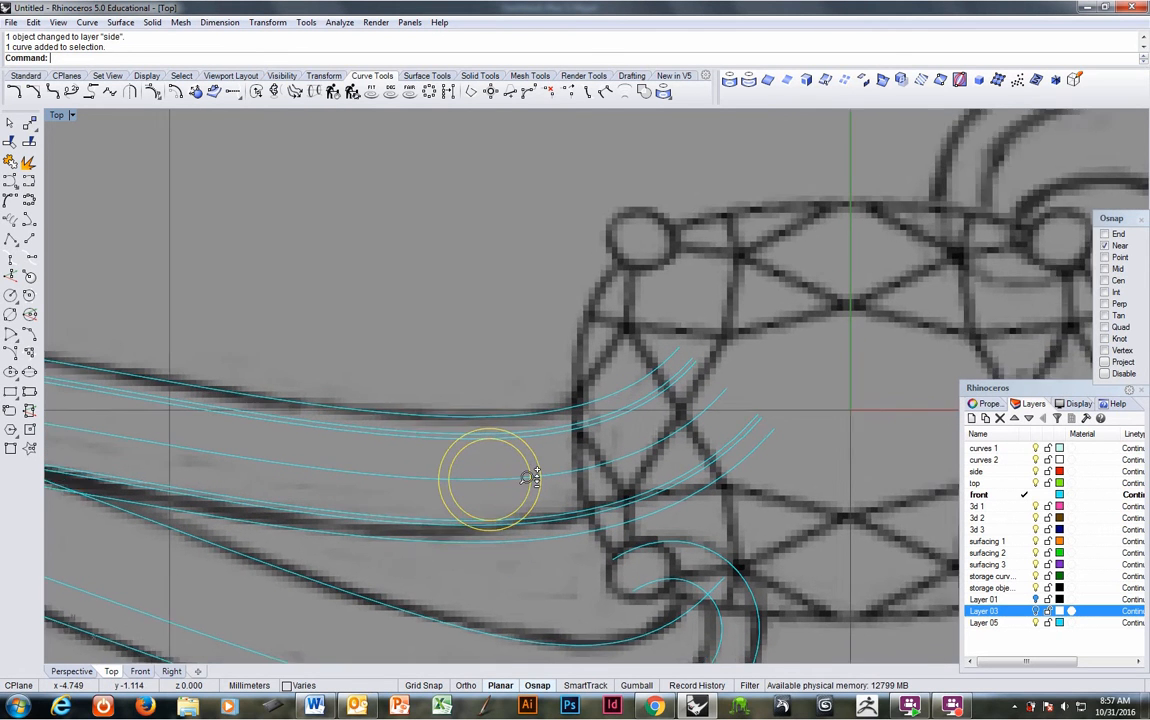
scroll(526, 477, up, 1)
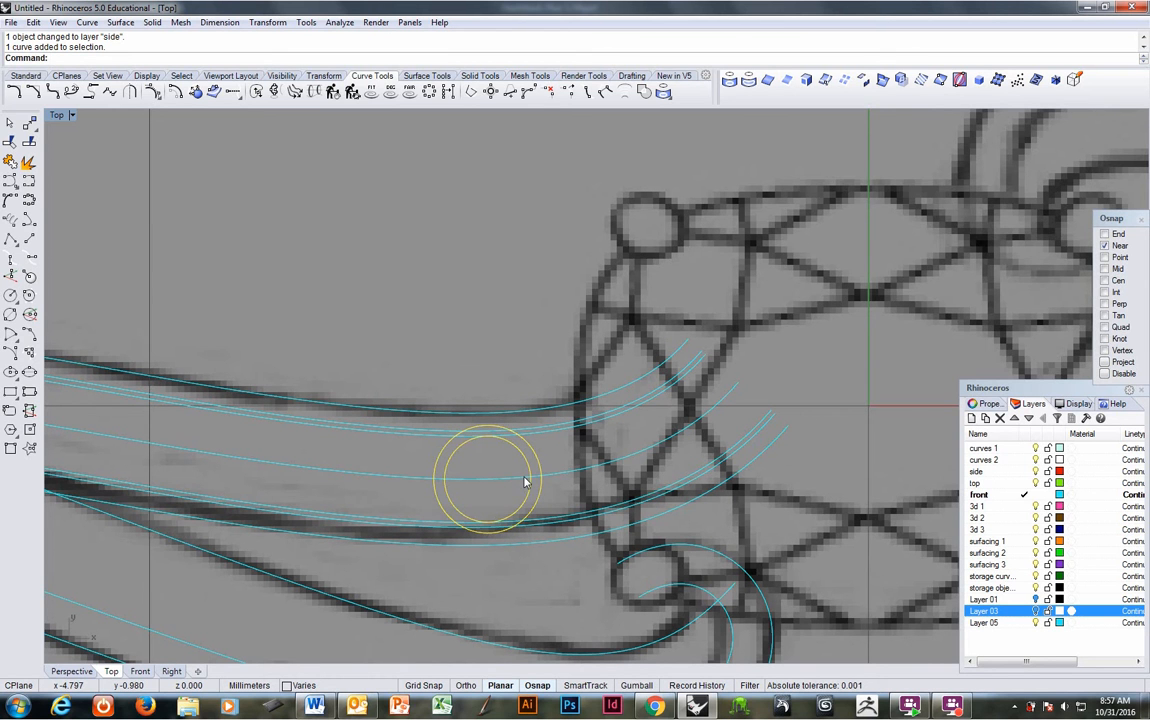
text(m)
key(Return)
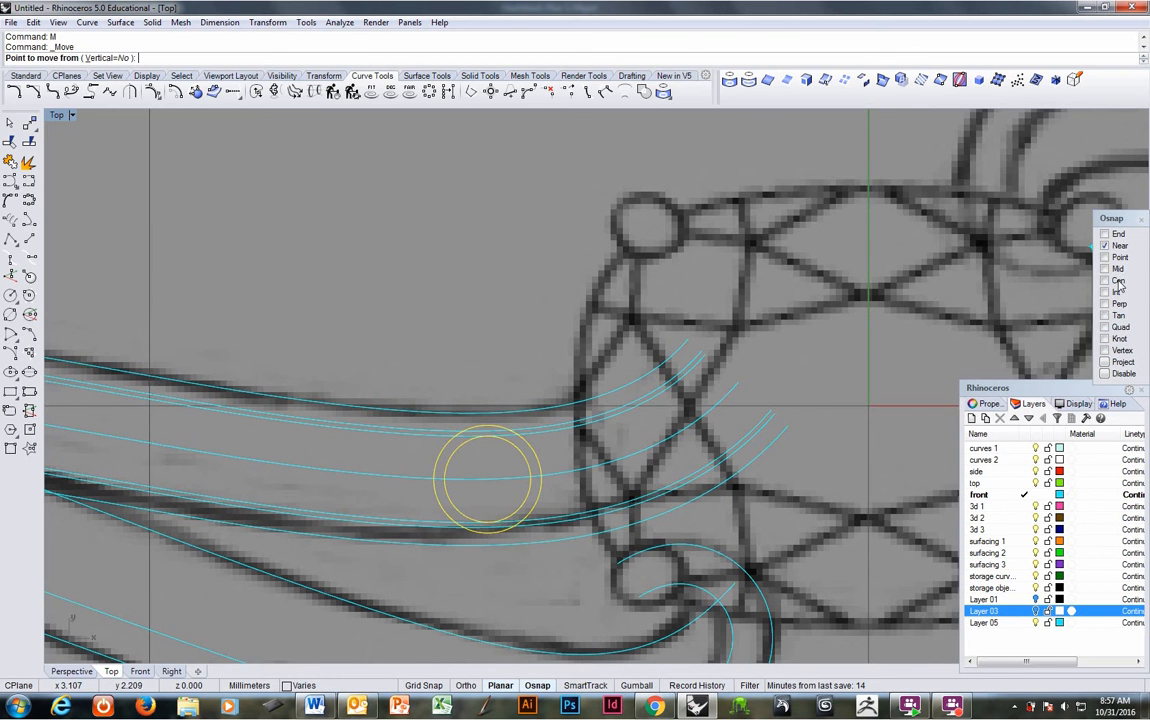
click(515, 497)
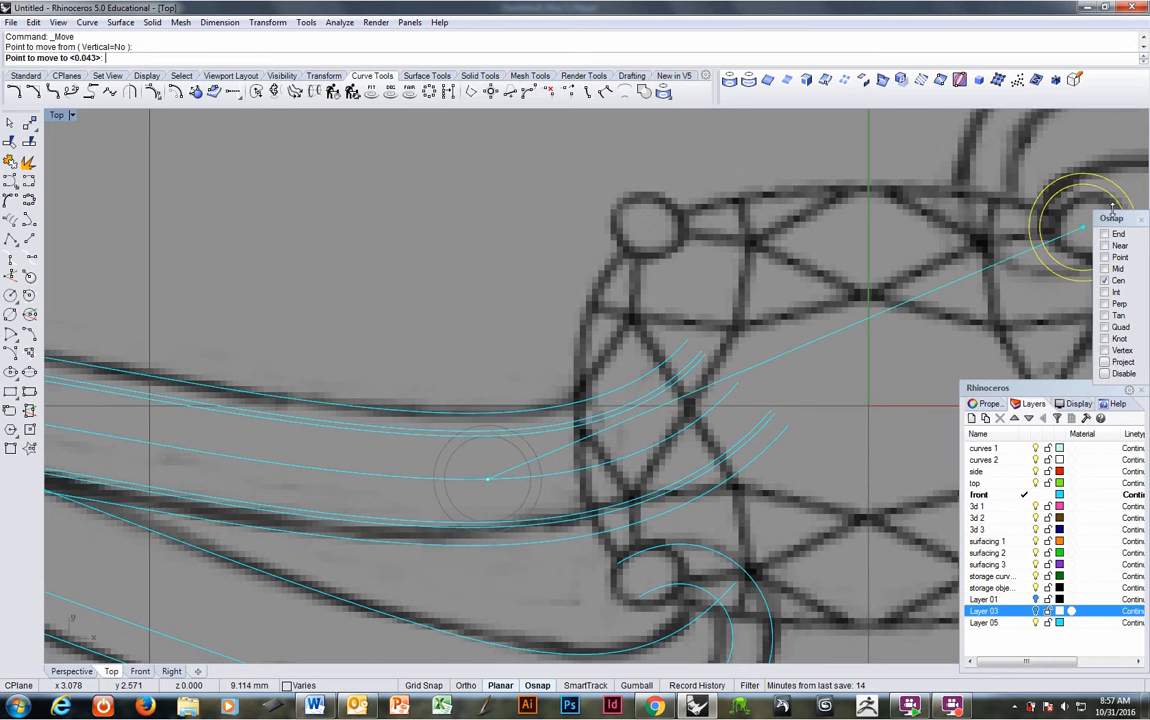
click(1117, 246)
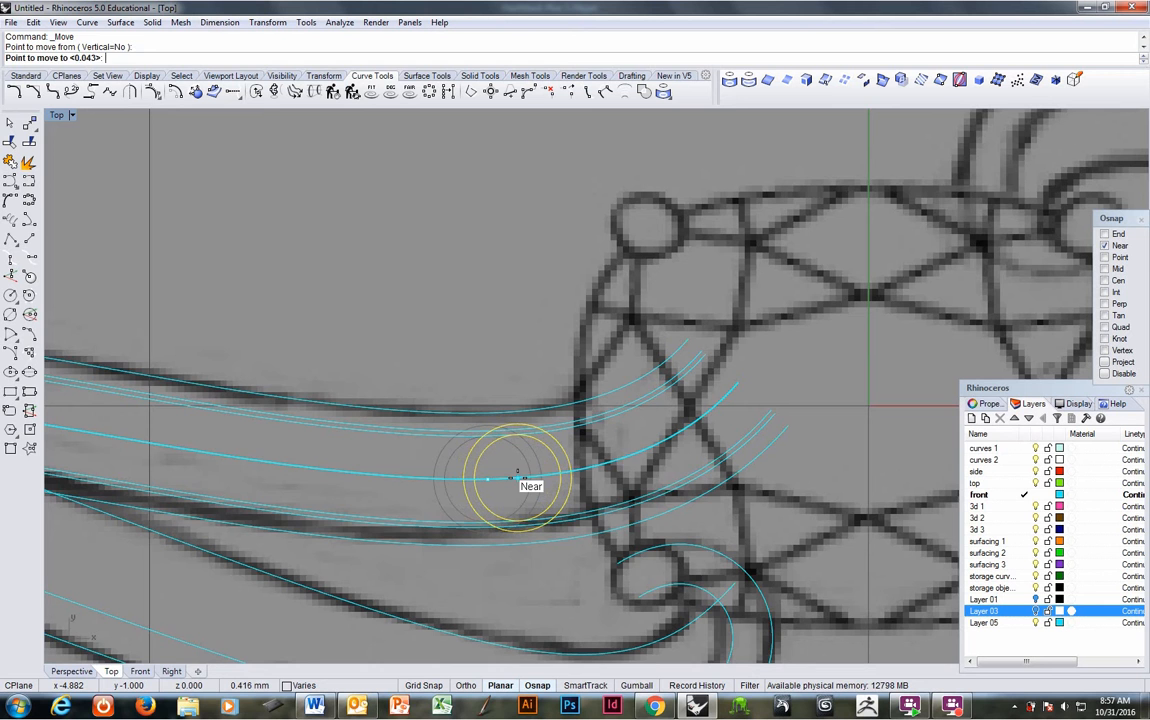
click(516, 479)
Copy both circles from their common centre to a point on the centre curve about 1.35 mm farther from the gemstone.
scroll(520, 487, down, 1)
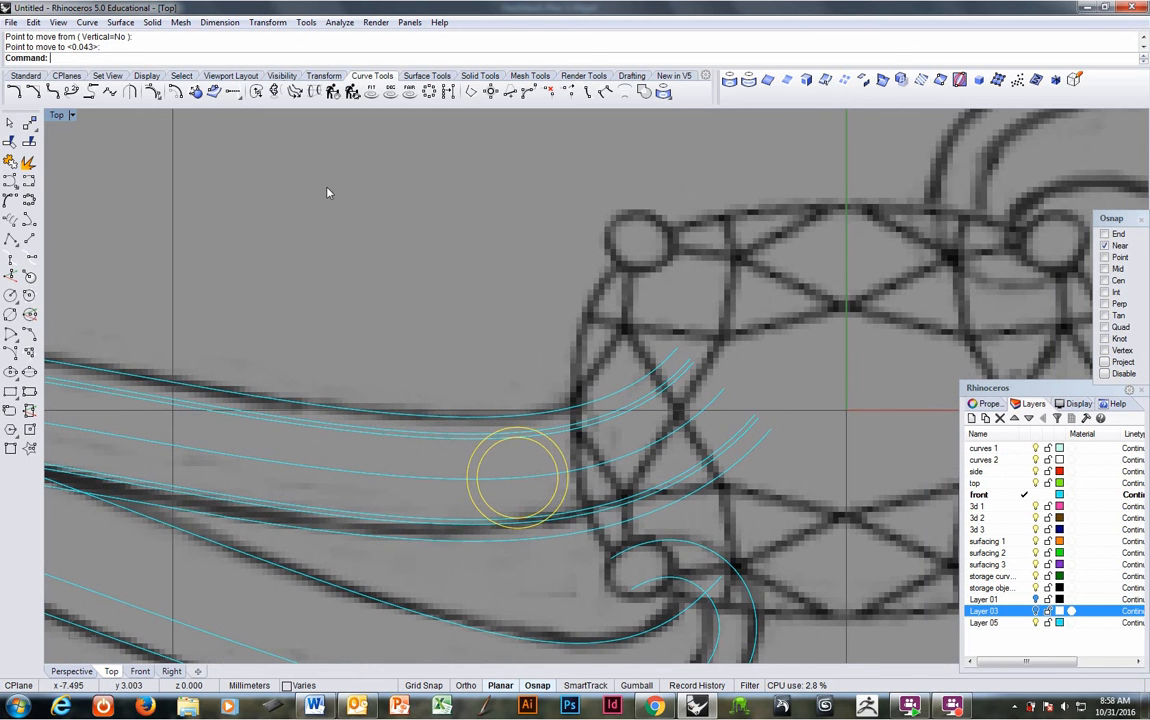
click(312, 75)
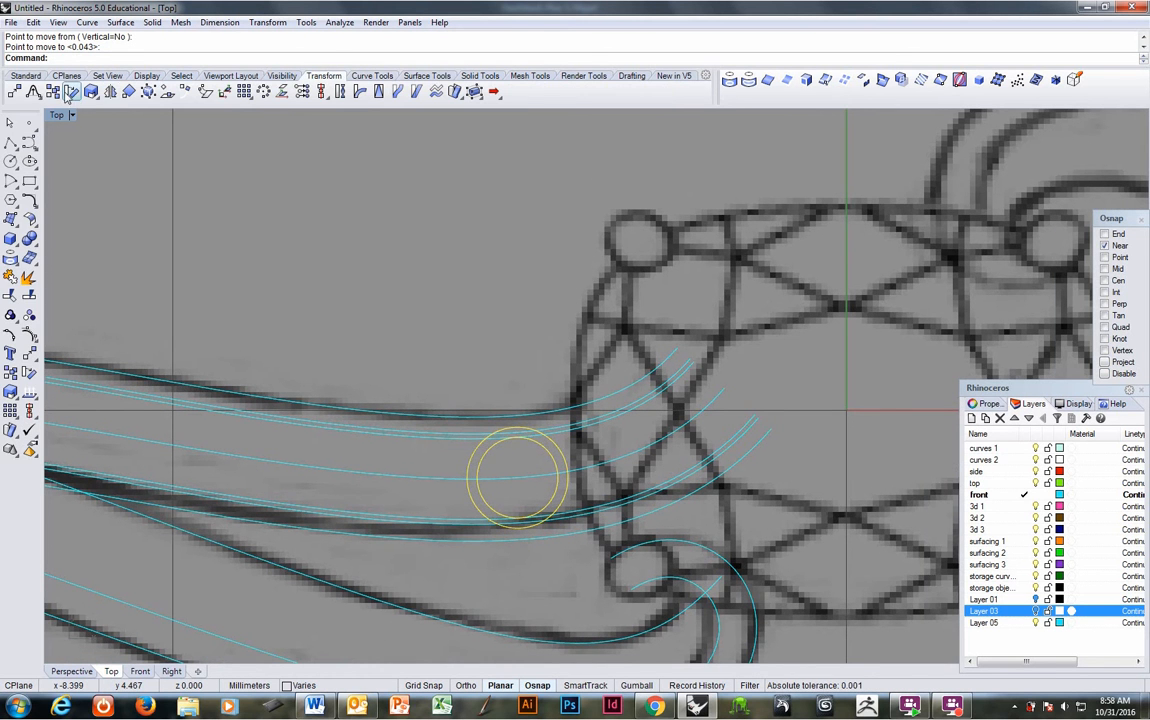
click(71, 91)
right_click(1117, 280)
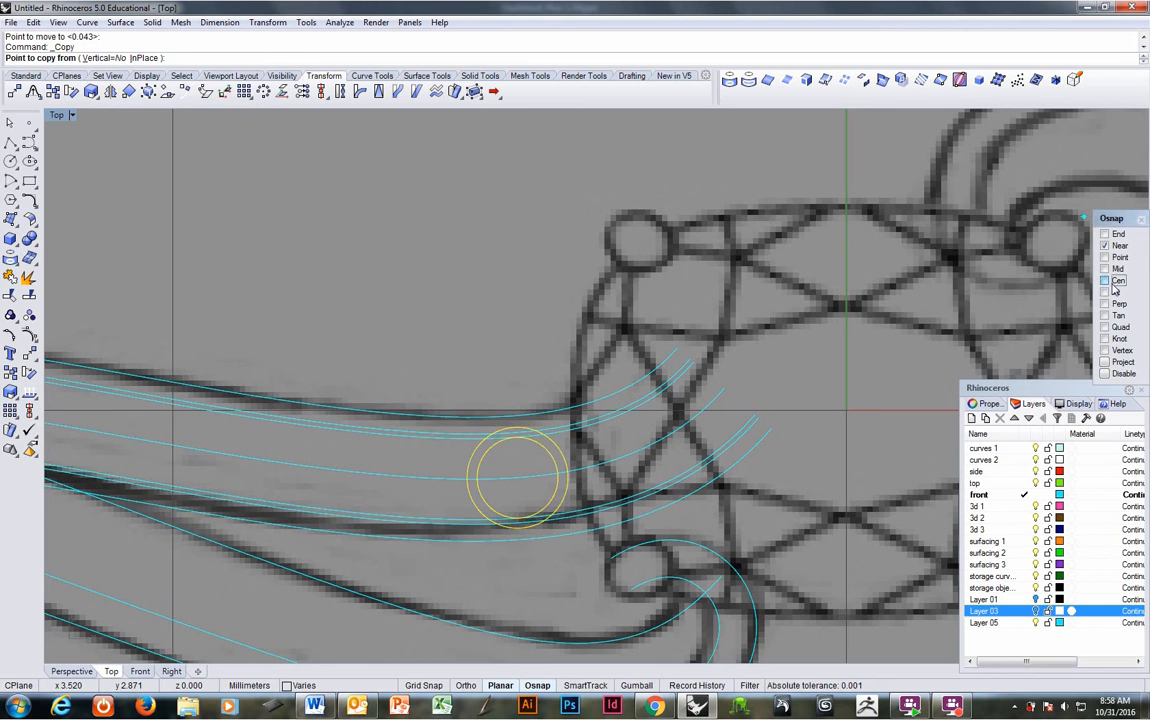
click(548, 508)
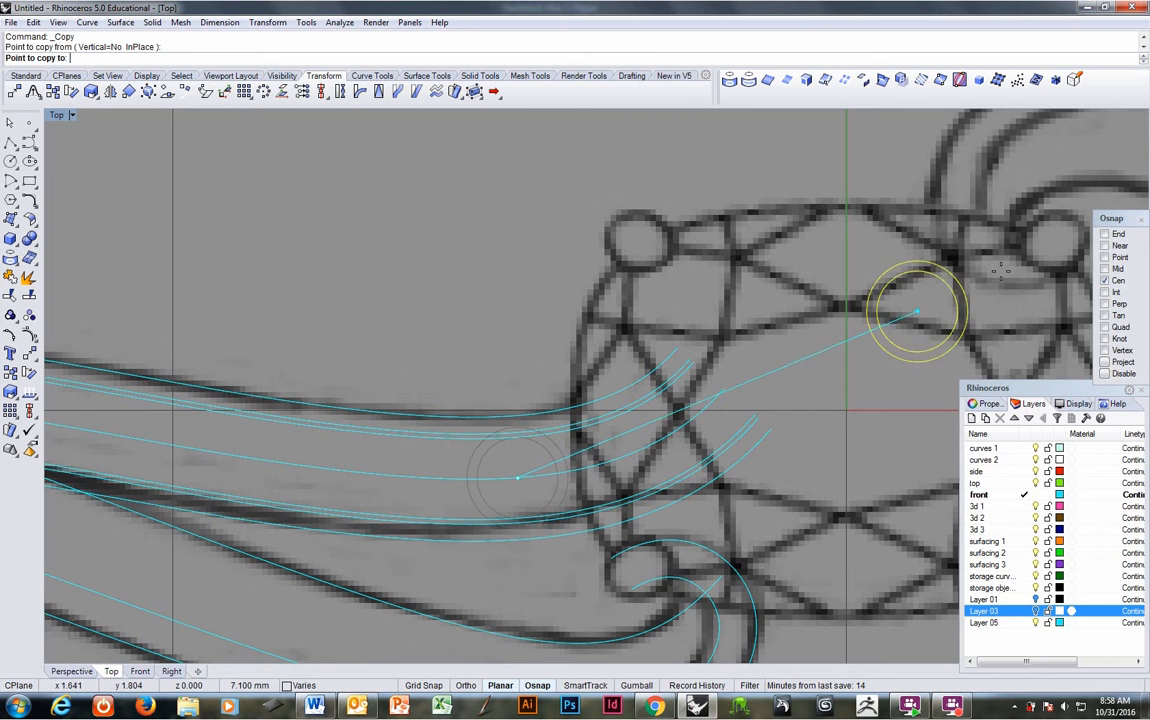
right_click(1115, 245)
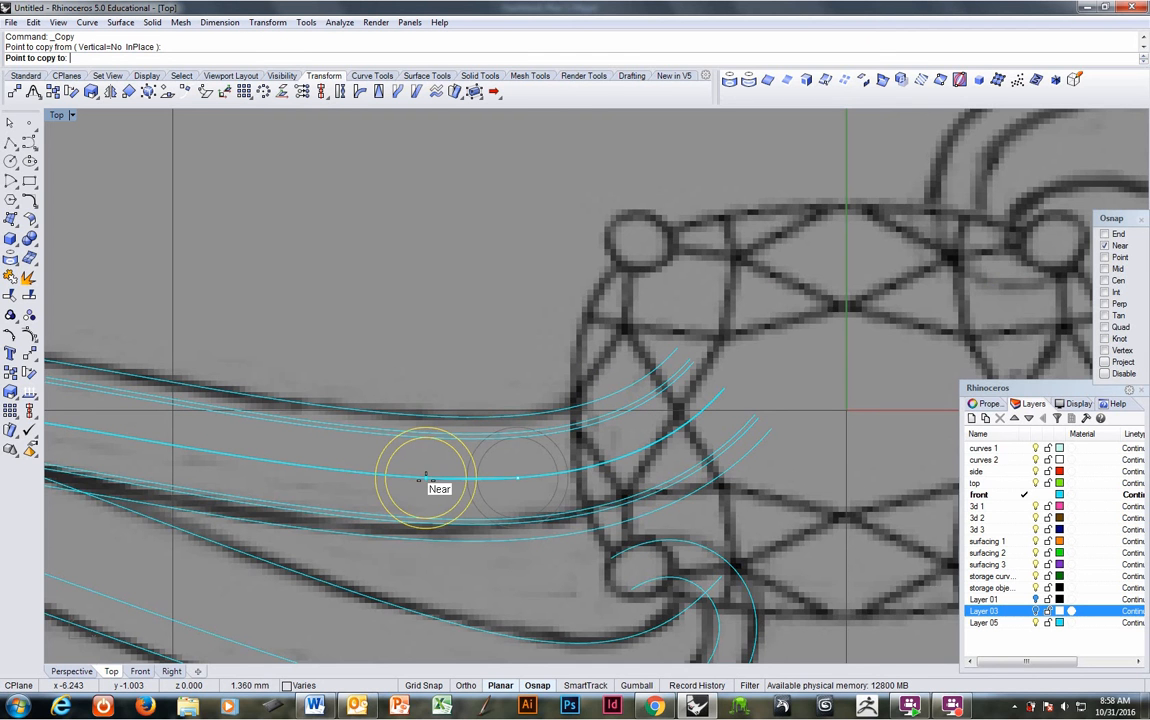
scroll(425, 475, up, 5)
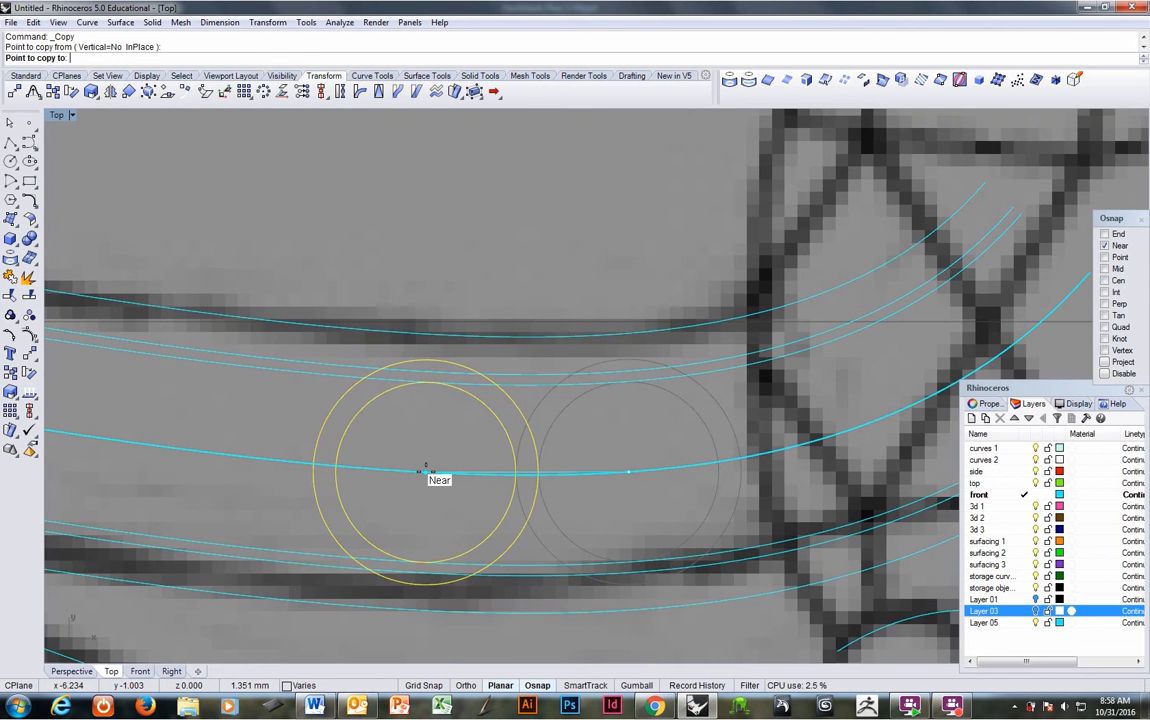
click(425, 470)
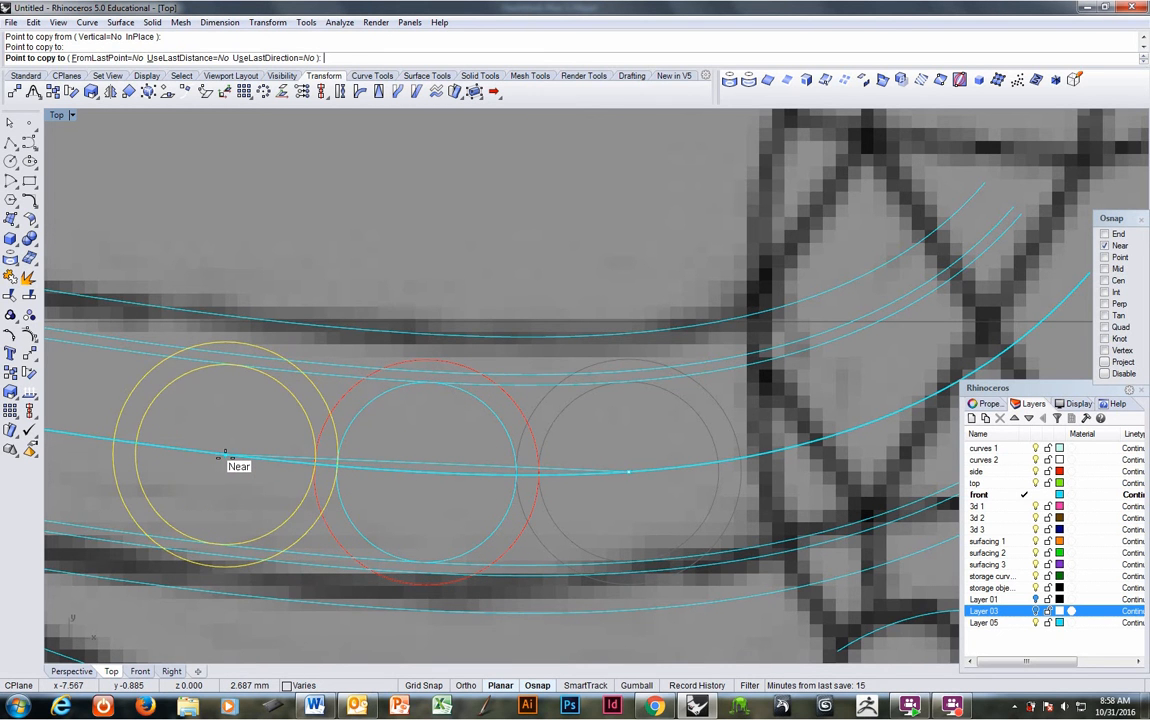
Place two more copies of the circle pair on the centre curve, about 2.7 mm and 4 mm from the original.
click(222, 457)
scroll(226, 478, down, 5)
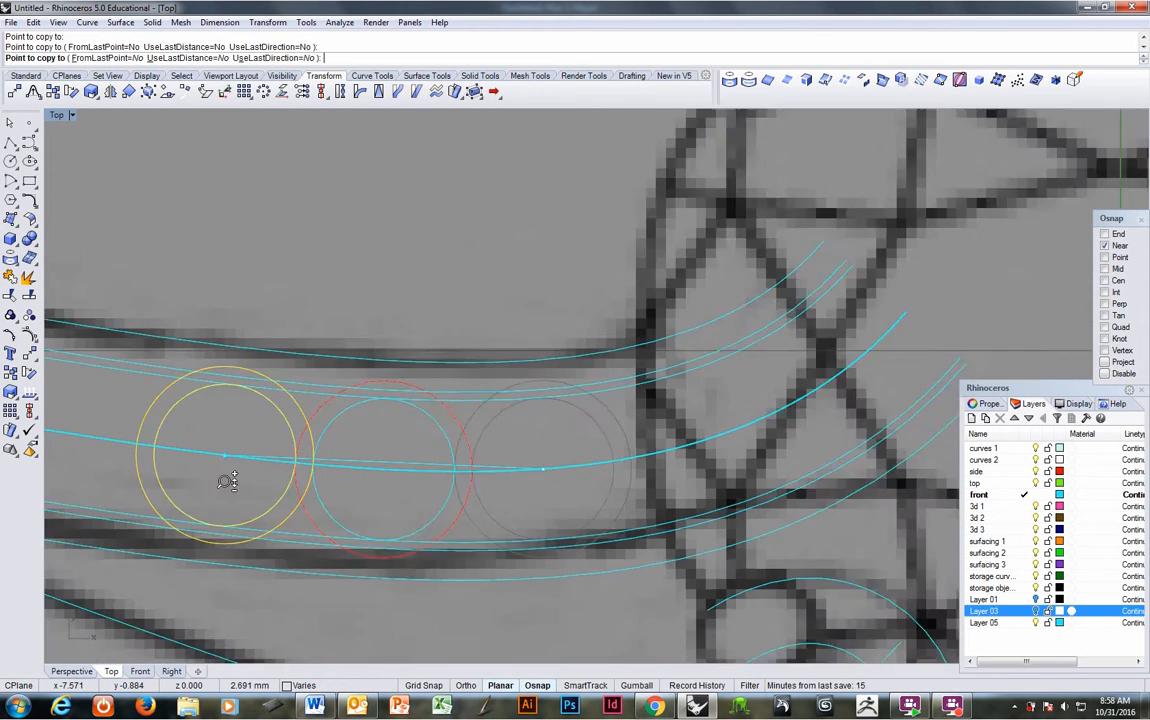
right_drag(253, 518, 462, 535)
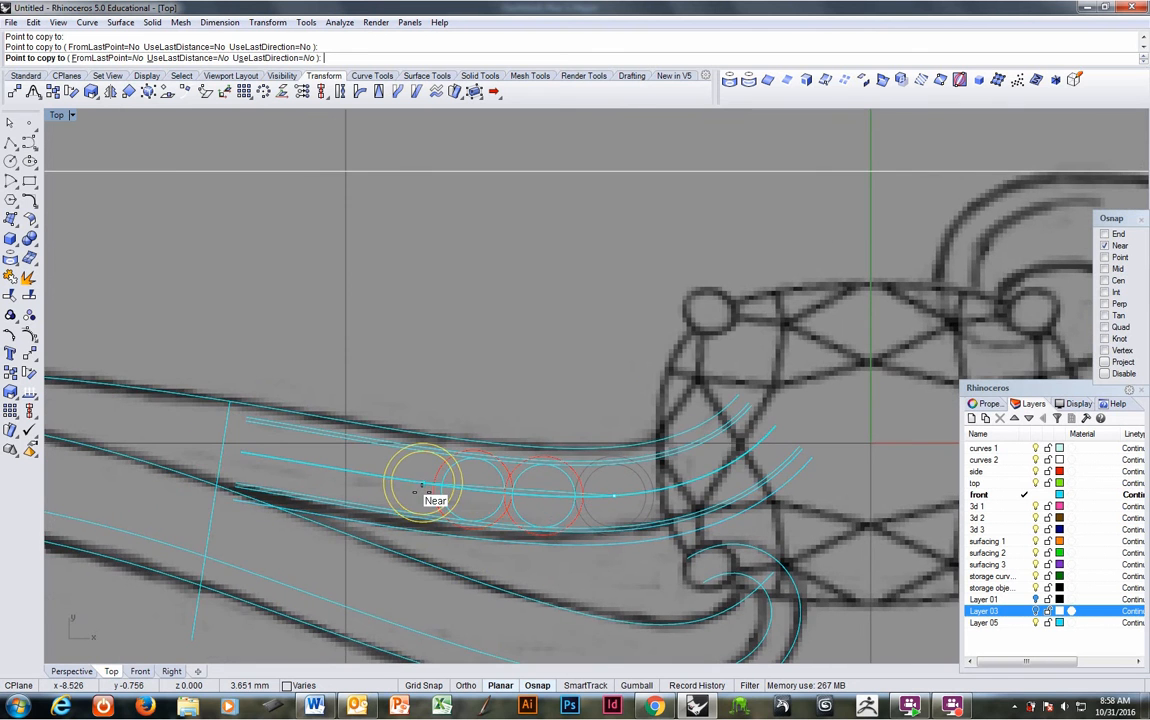
scroll(427, 478, up, 1)
scroll(428, 478, up, 2)
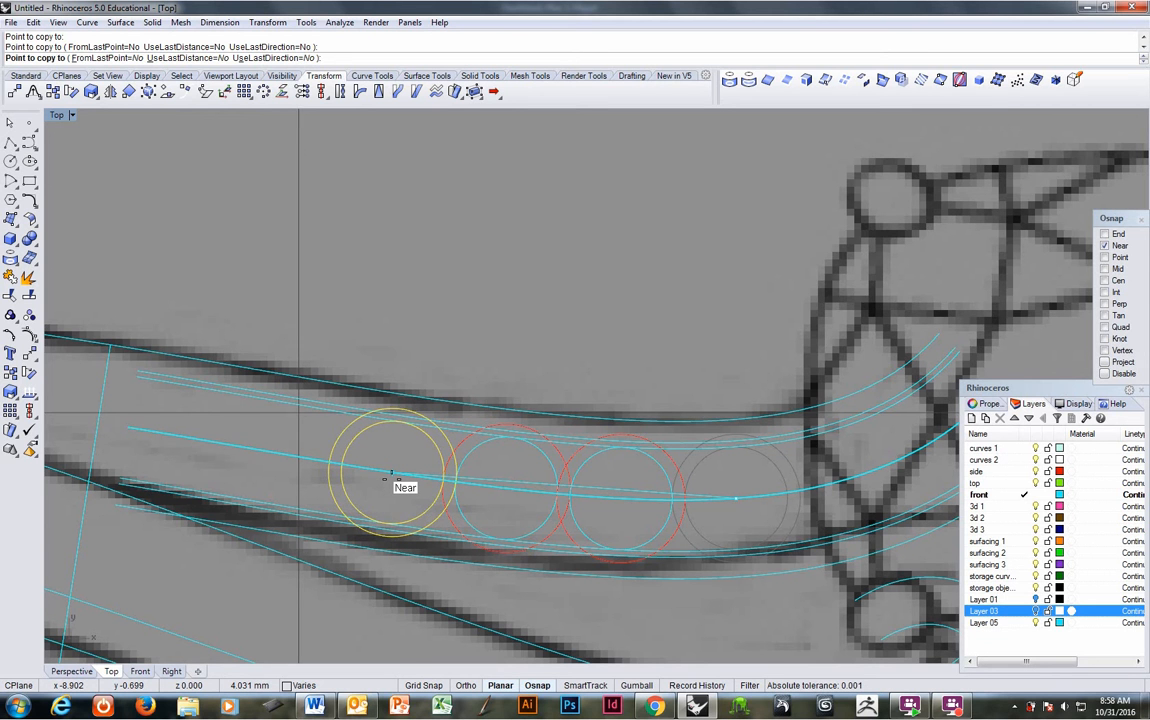
click(385, 479)
key(Return)
Move the circle pair farthest from the gemstone slightly along the centre curve, from its centre to a Near snap point.
scroll(467, 419, up, 5)
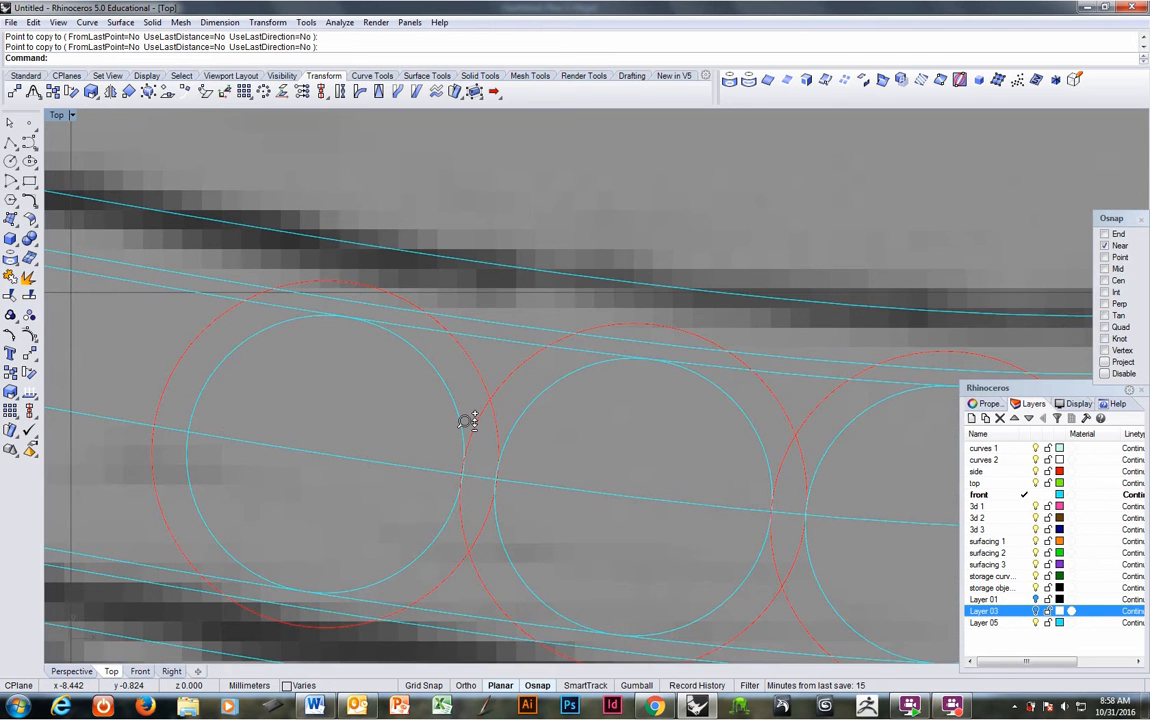
scroll(467, 419, down, 4)
click(465, 428)
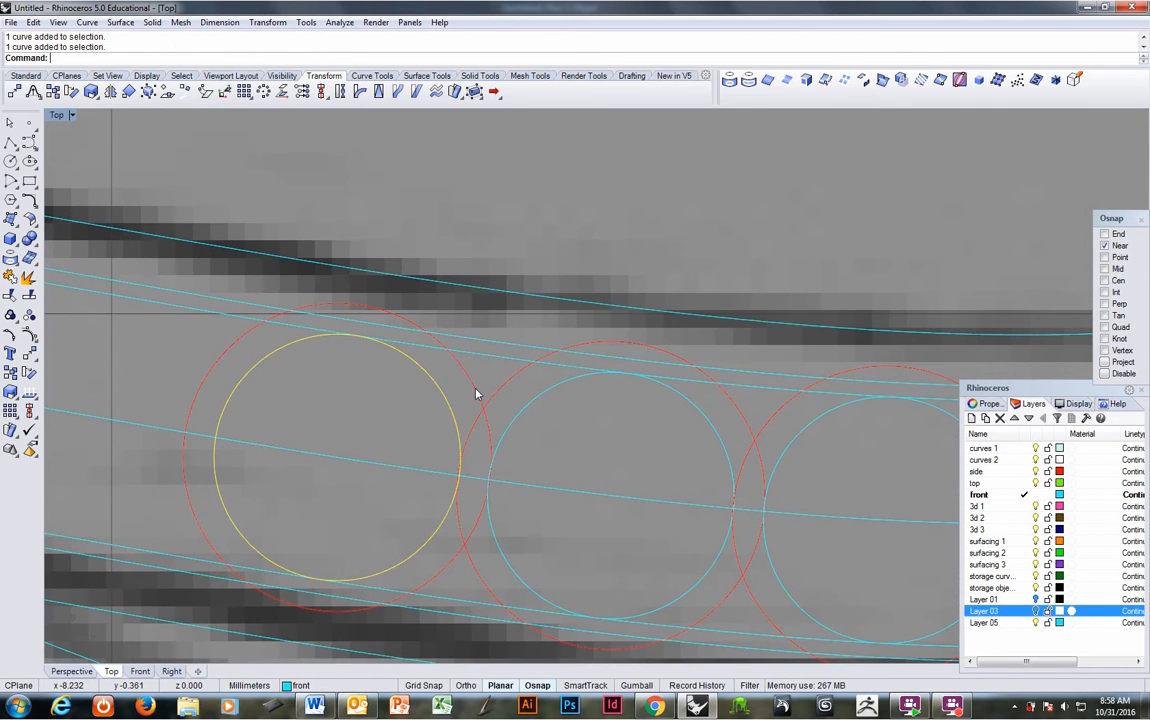
click(476, 393)
scroll(475, 400, up, 2)
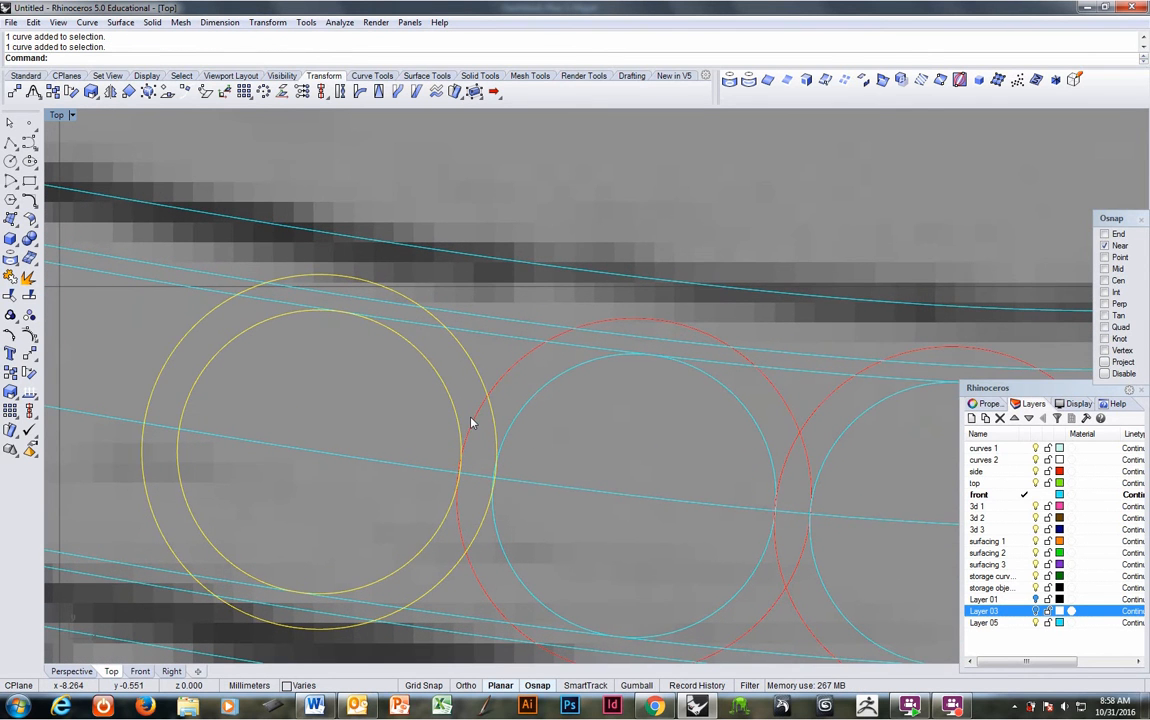
text(m)
key(Return)
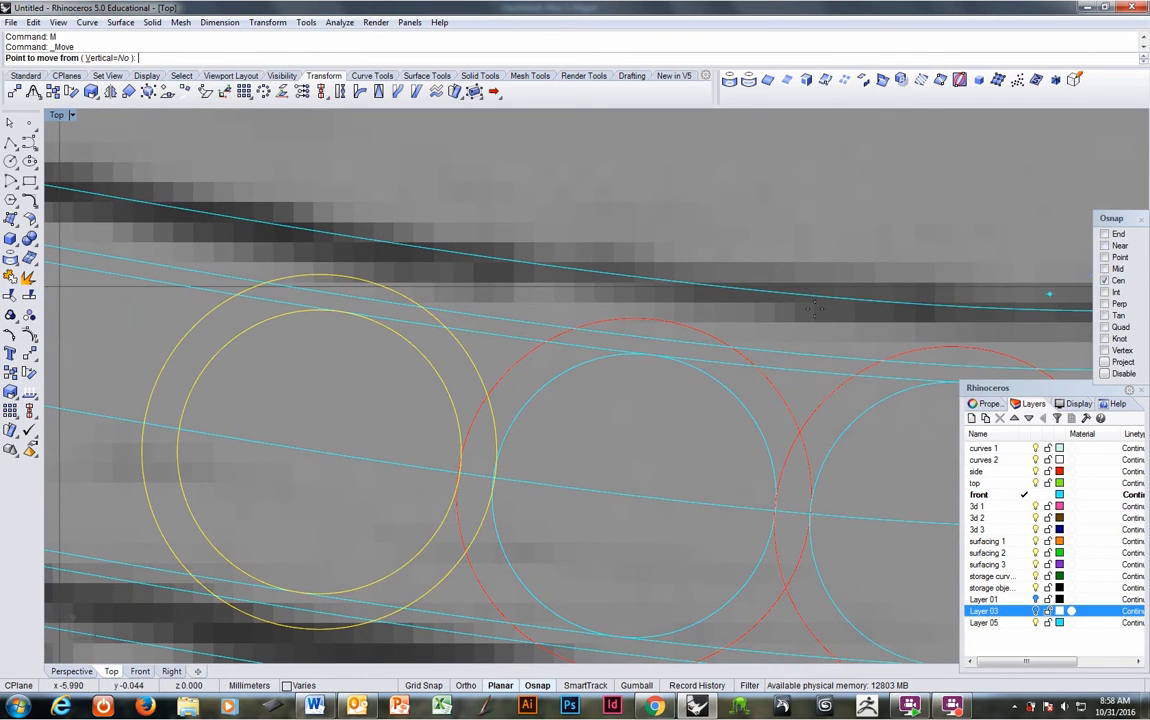
click(493, 323)
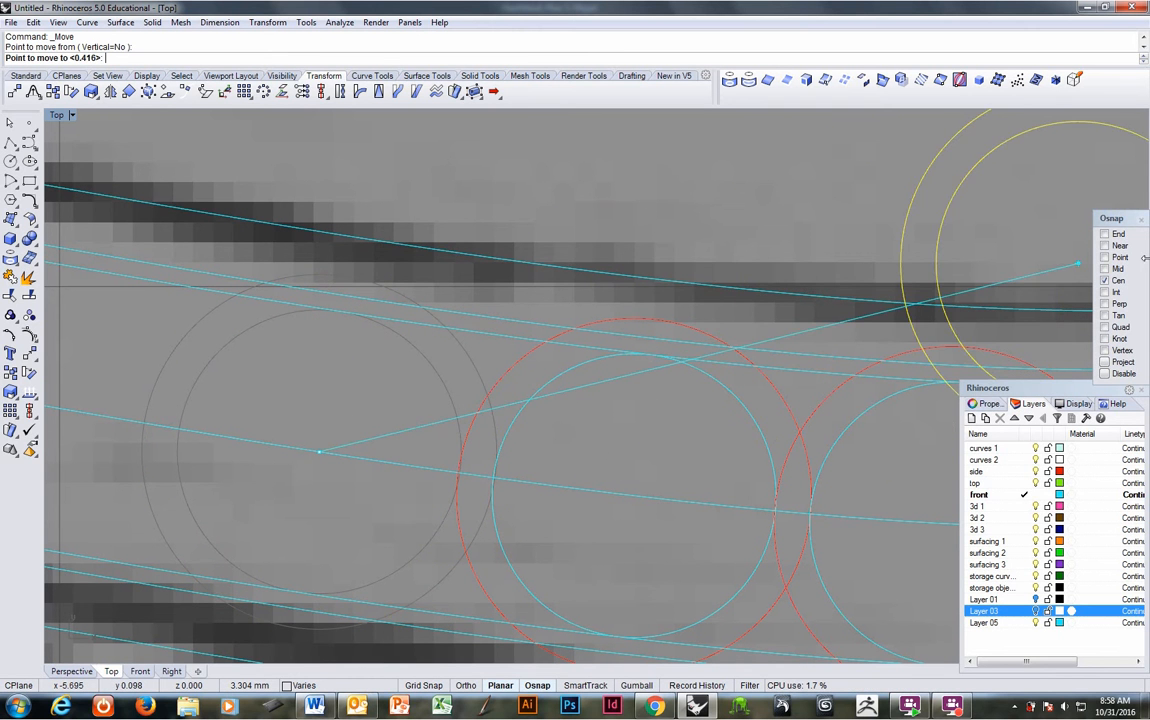
right_click(1116, 246)
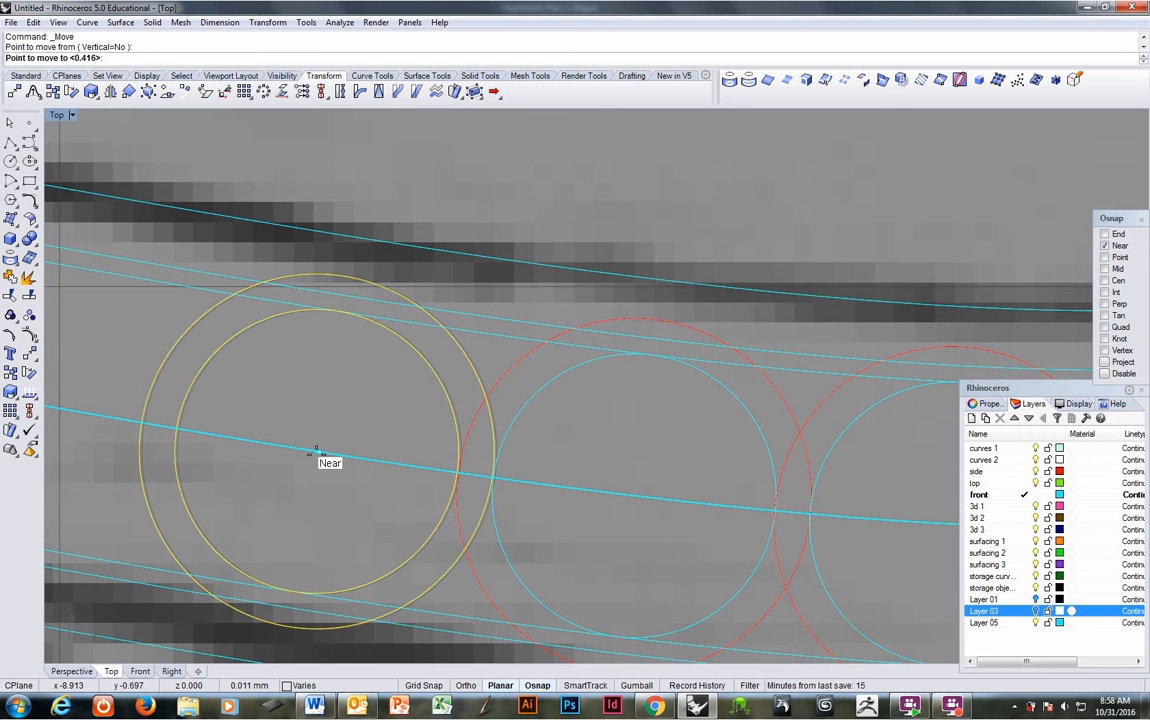
click(318, 455)
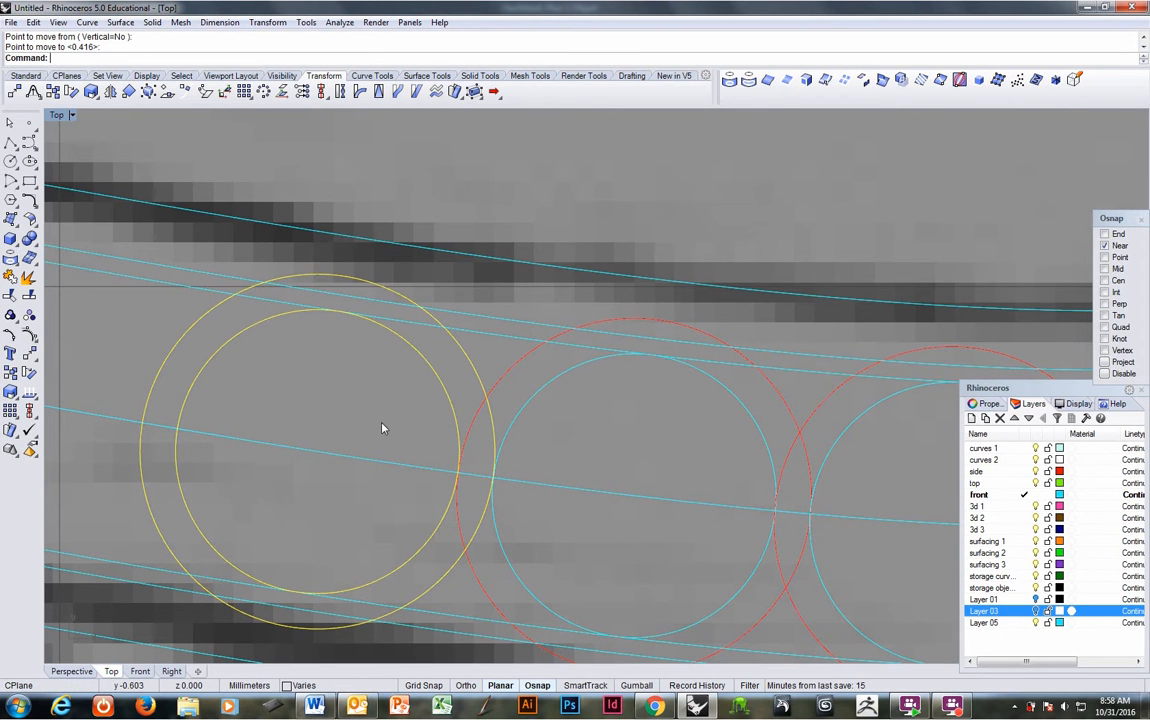
Delete the four outer offset circles, keeping the 1.2 mm stone circles.
scroll(382, 429, down, 5)
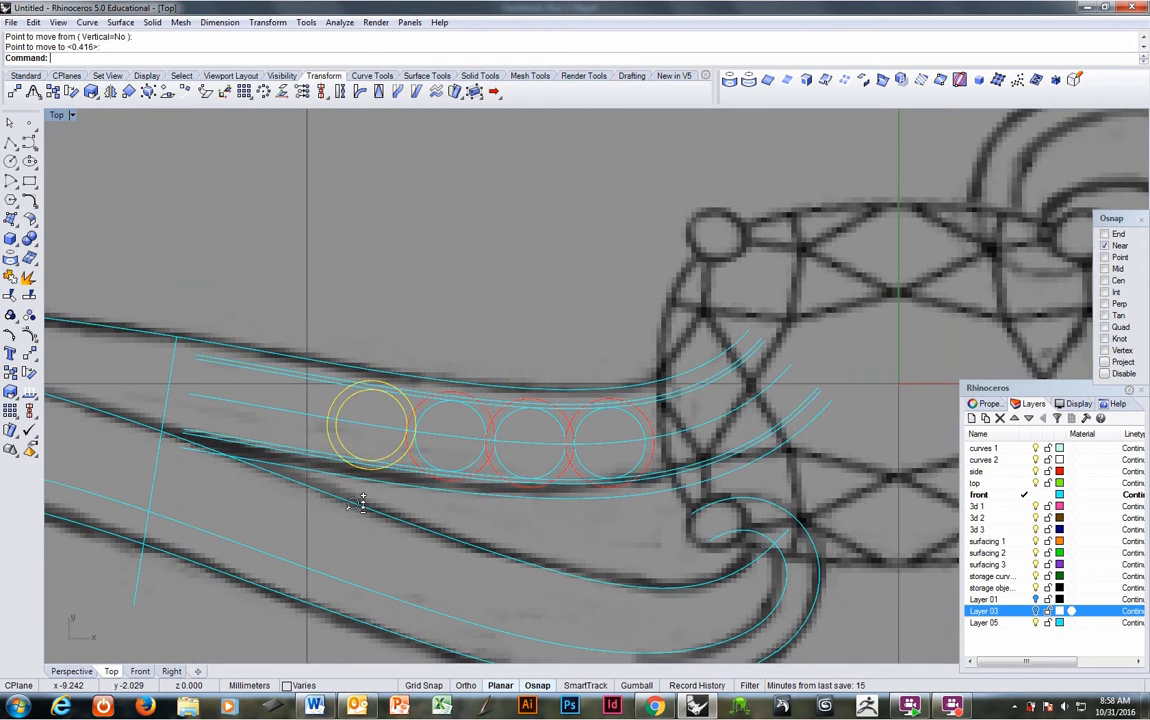
click(408, 404)
shift+click(447, 396)
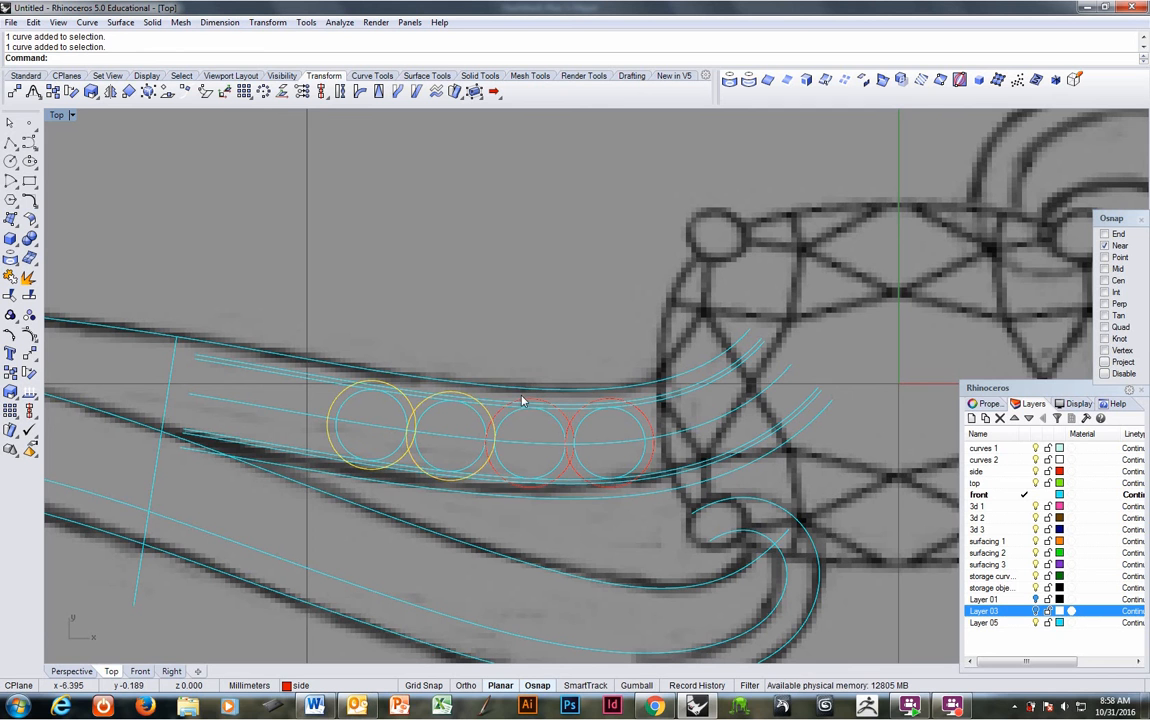
shift+click(528, 398)
shift+click(614, 401)
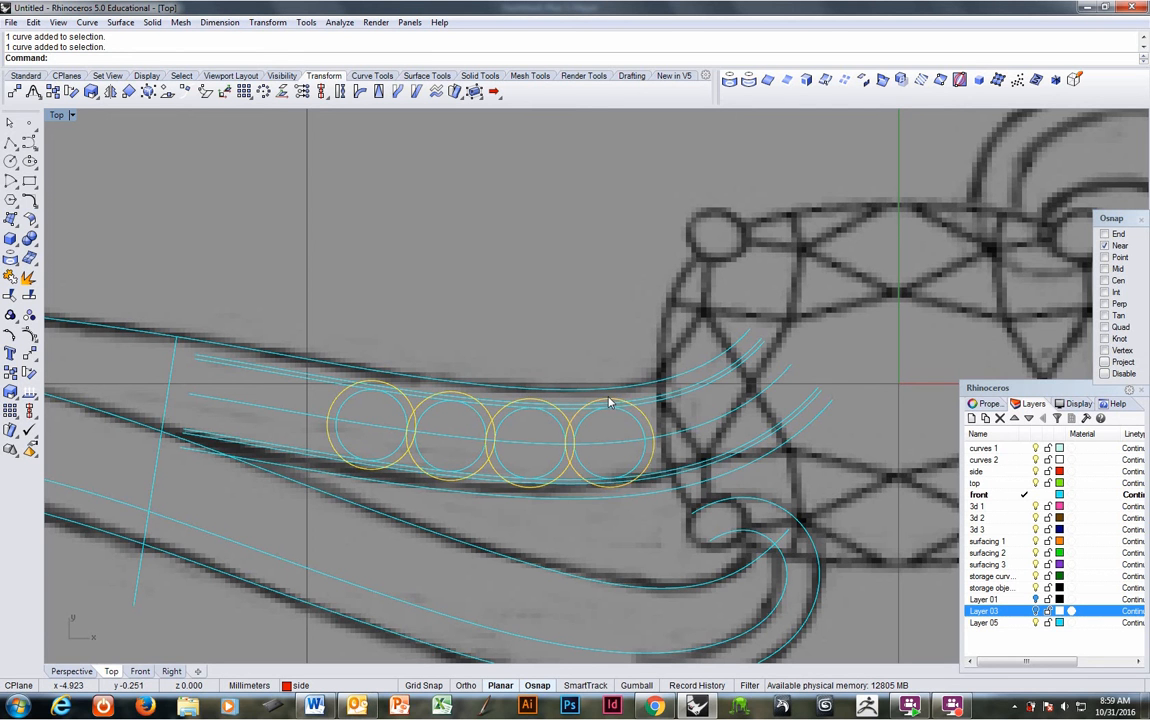
key(Delete)
scroll(385, 450, up, 3)
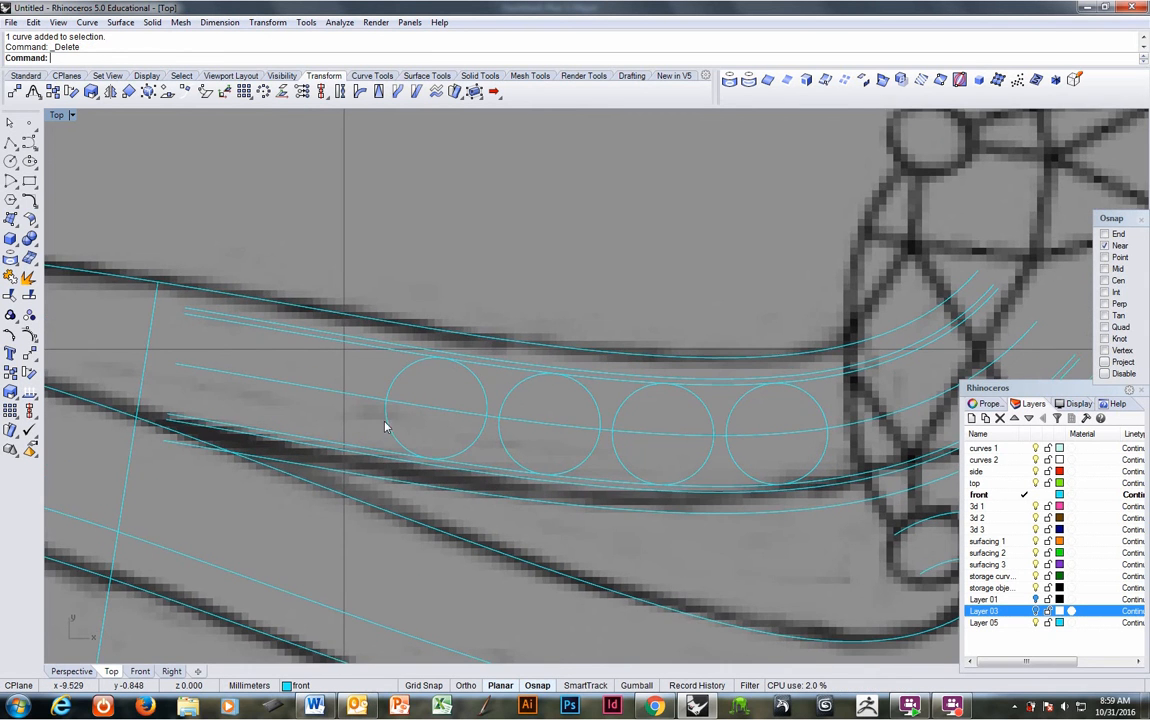
click(383, 79)
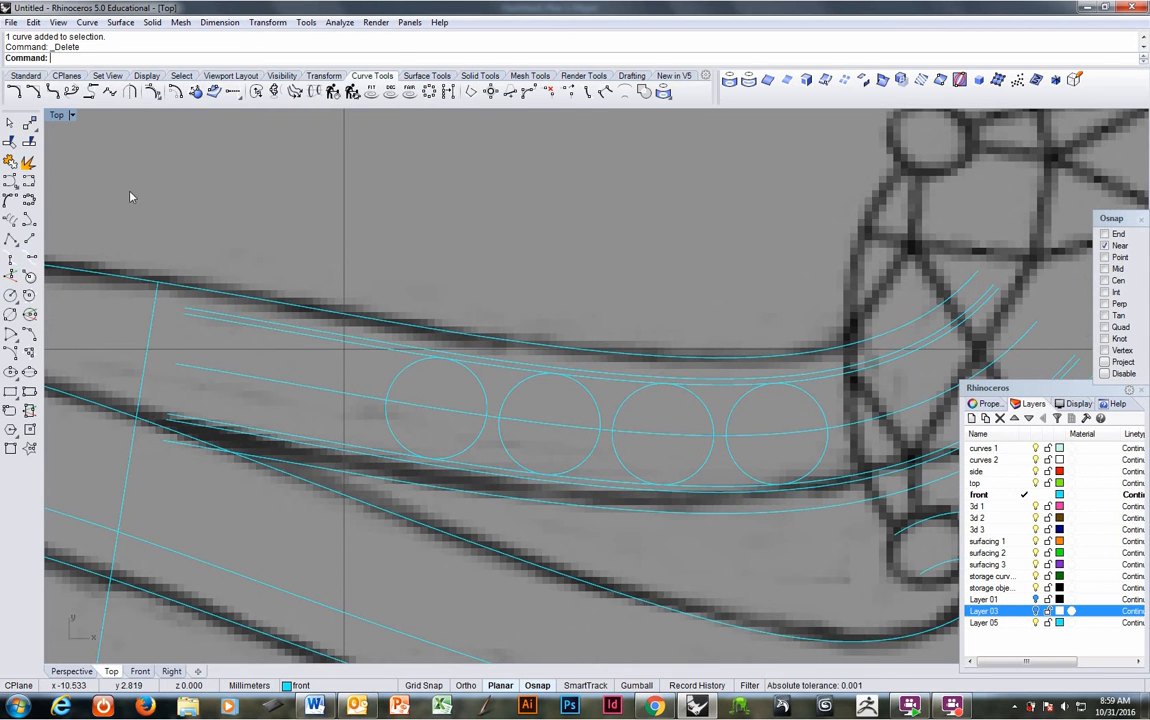
click(29, 257)
click(345, 390)
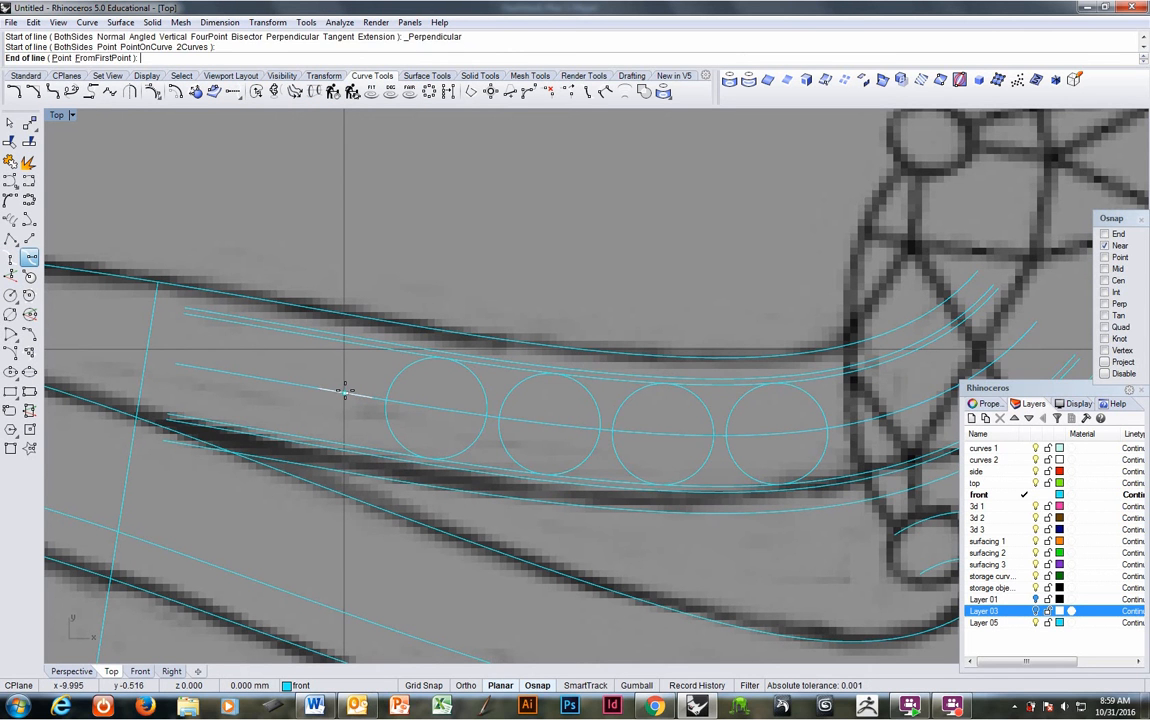
text(b)
key(Return)
key(Escape)
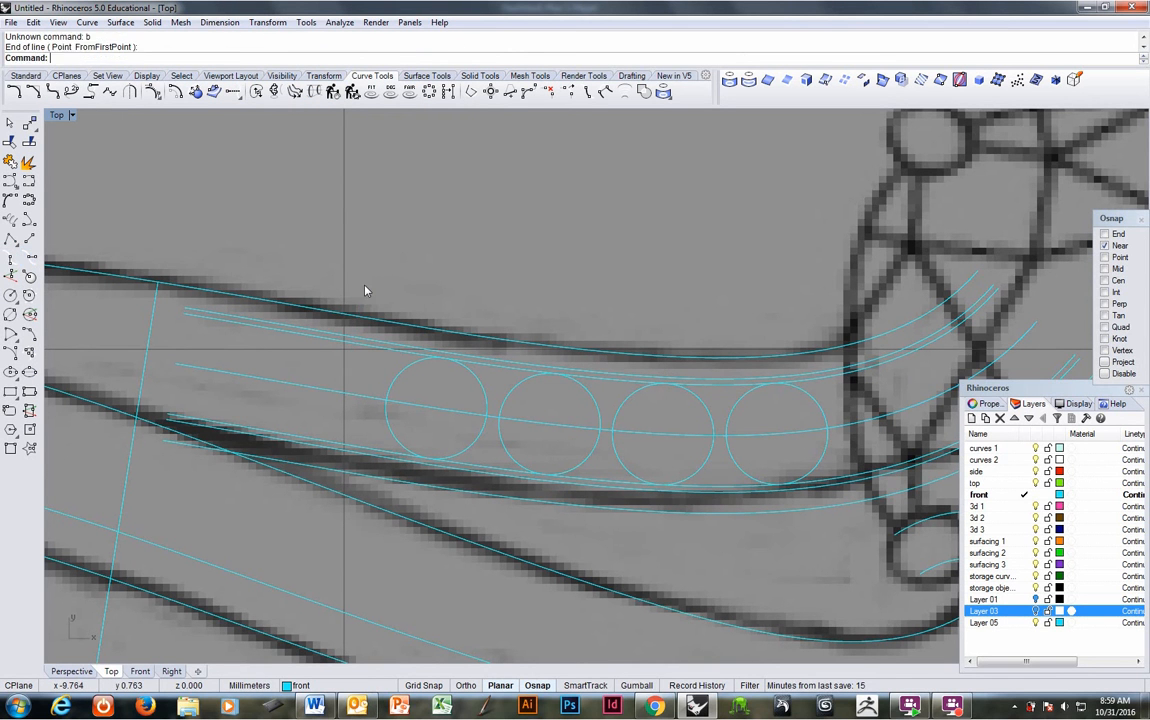
Draw a BothSides line perpendicular to the centre curve, just beyond the stone circle farthest from the gemstone, crossing the band's edges.
right_click(366, 286)
text(b)
key(Return)
click(345, 392)
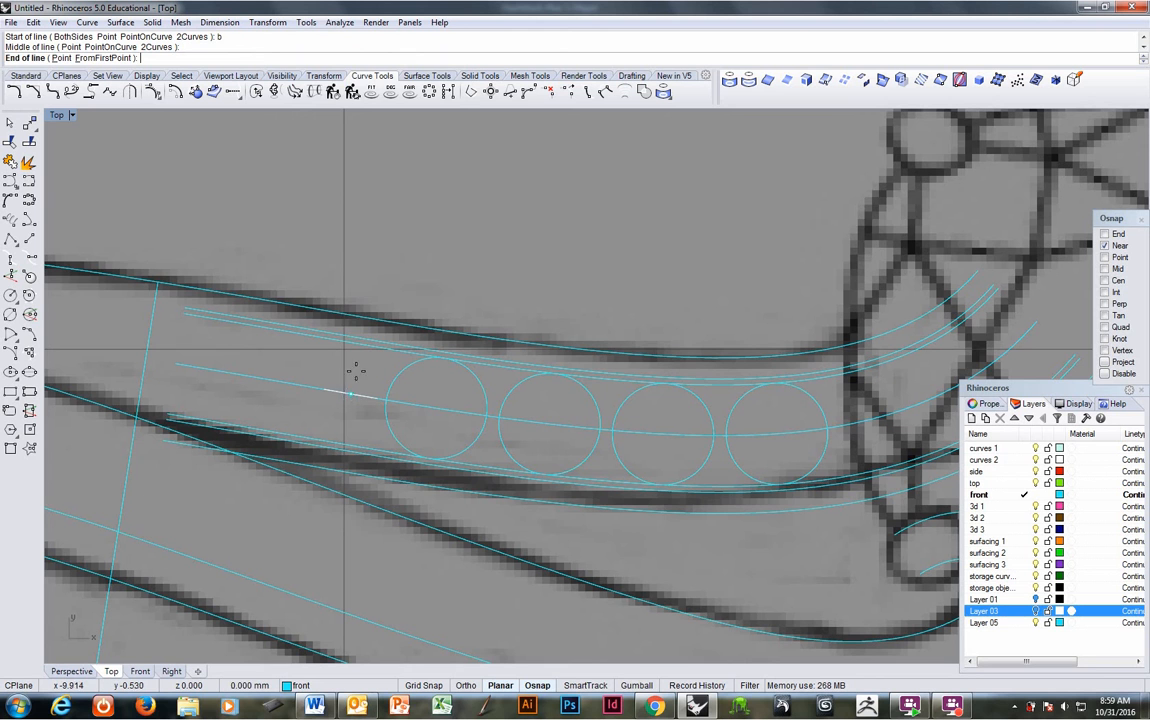
click(391, 231)
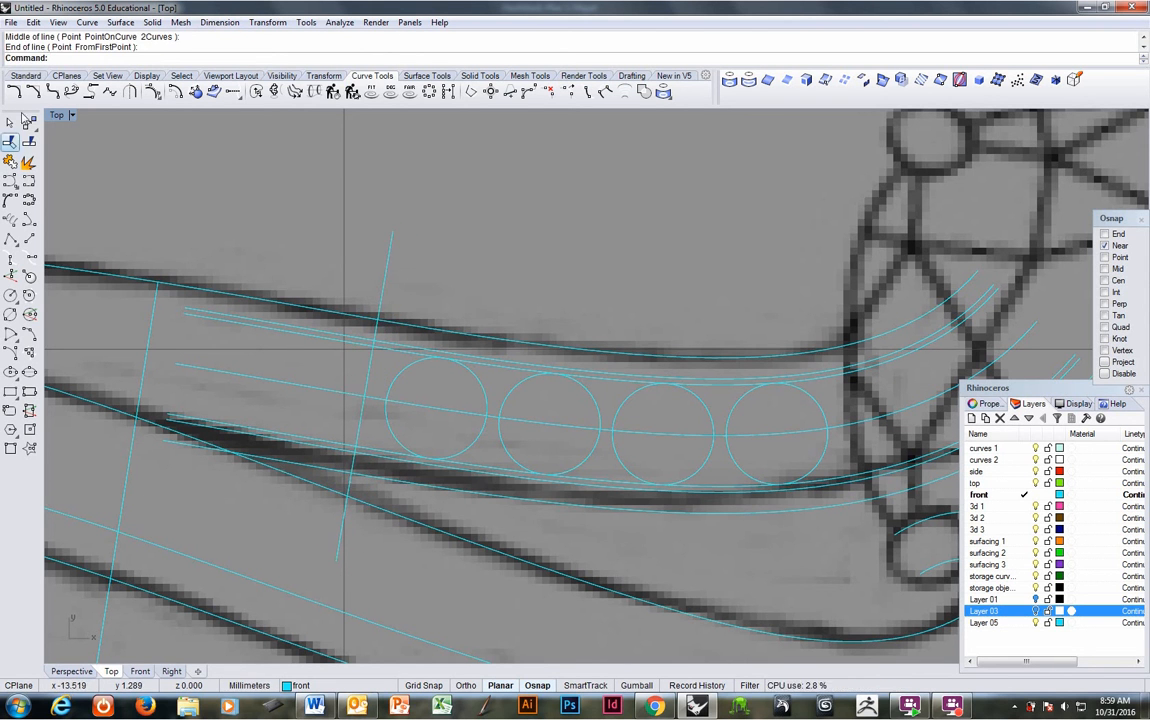
Fillet the perpendicular line to the outer curve of each offset pair above and below the stones, using radius 0.
click(14, 91)
click(373, 352)
click(390, 351)
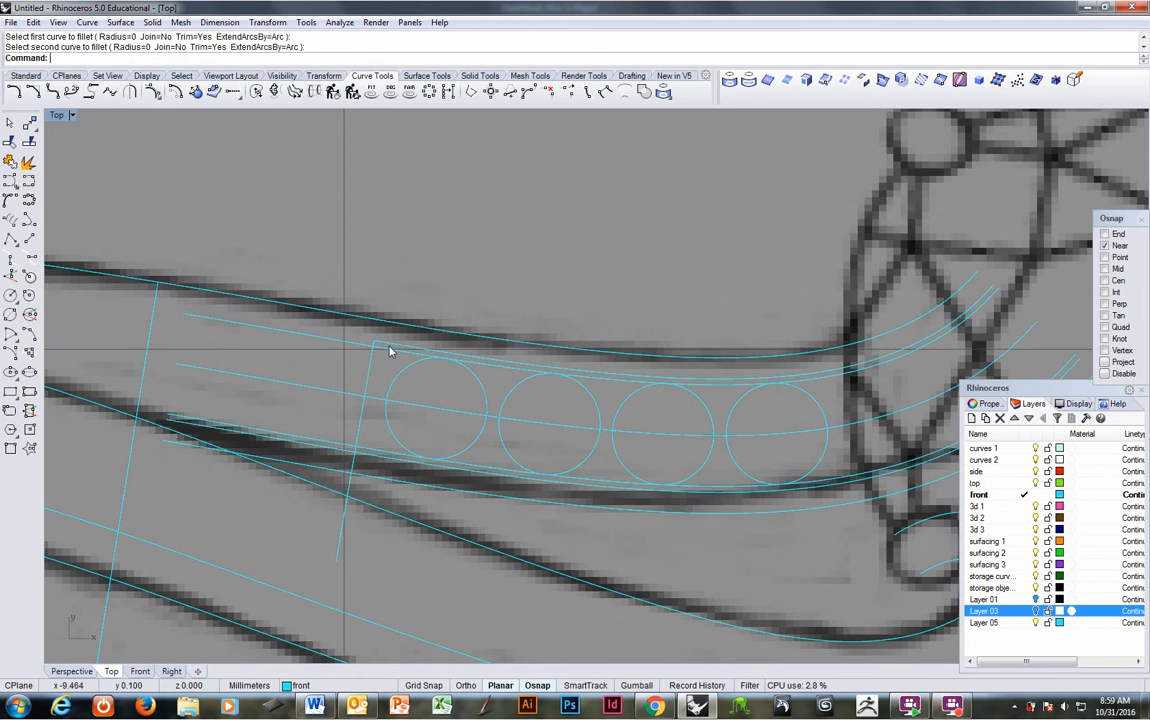
key(Return)
click(366, 390)
click(367, 462)
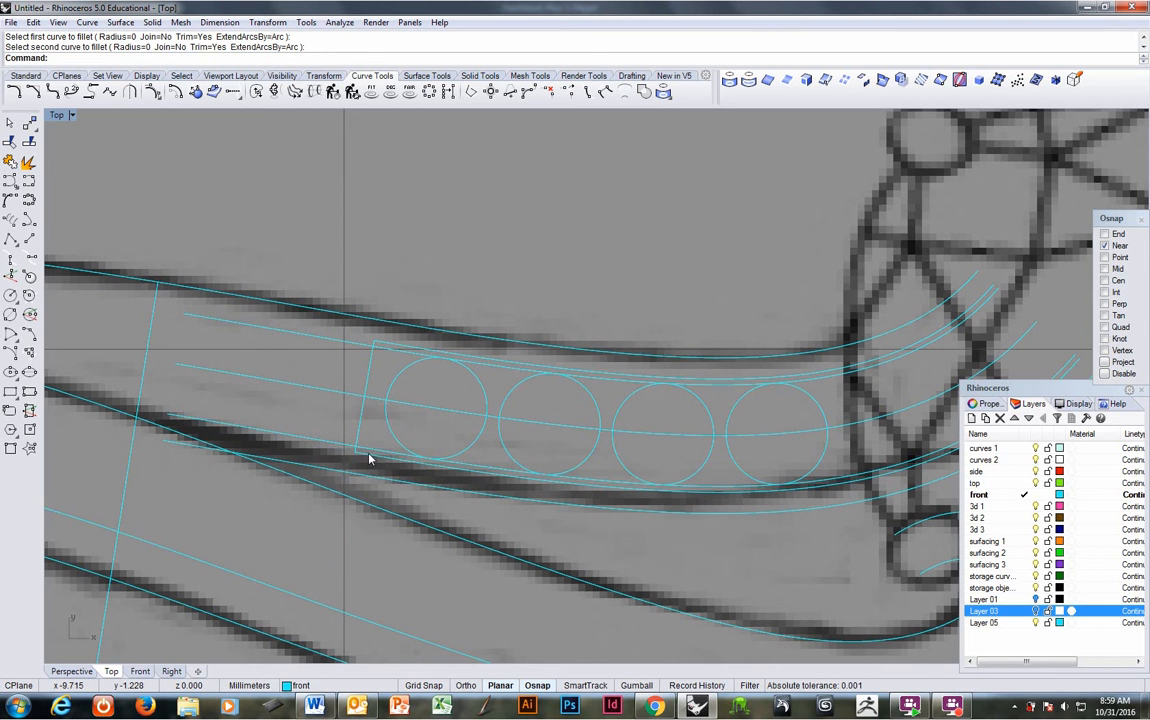
Trim the centre curve beyond the perpendicular end line and delete the two inner offset curves beside the stone circles.
click(360, 427)
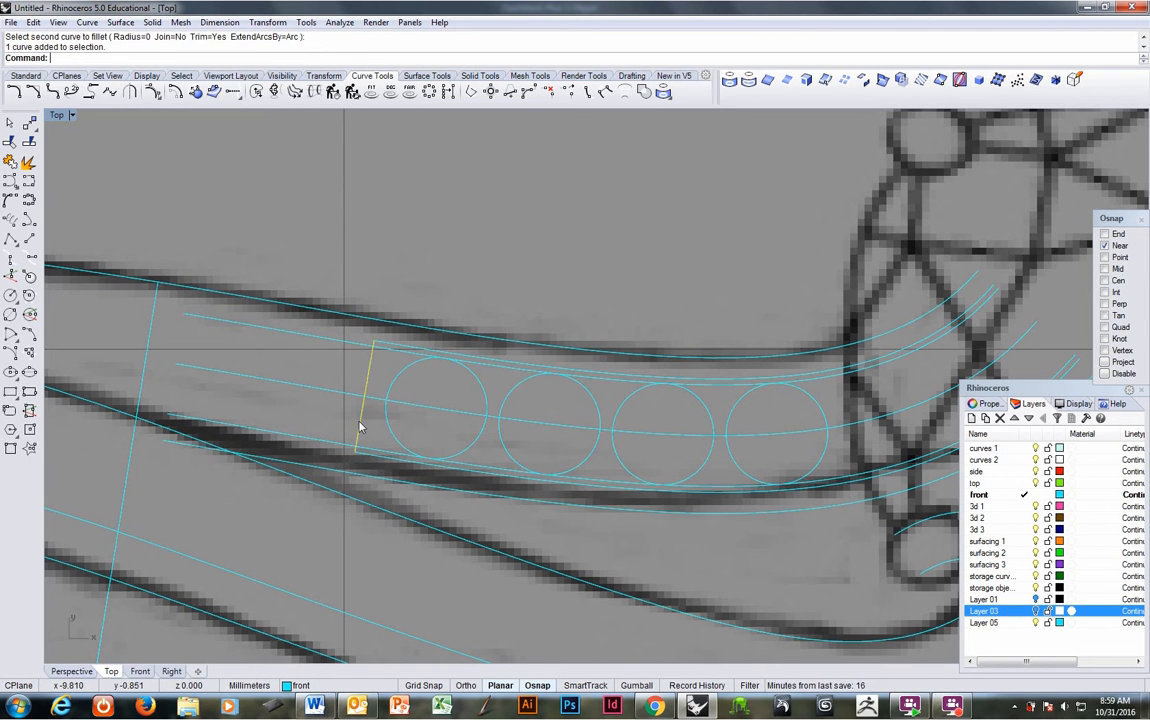
click(10, 141)
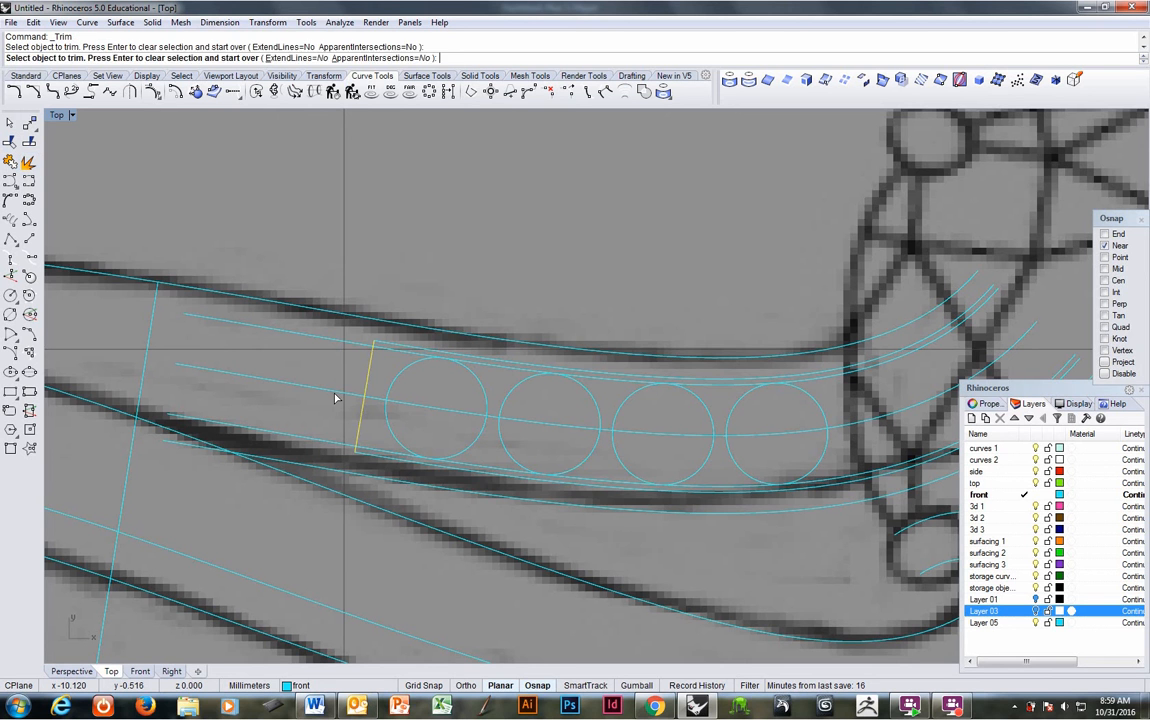
click(390, 455)
click(400, 356)
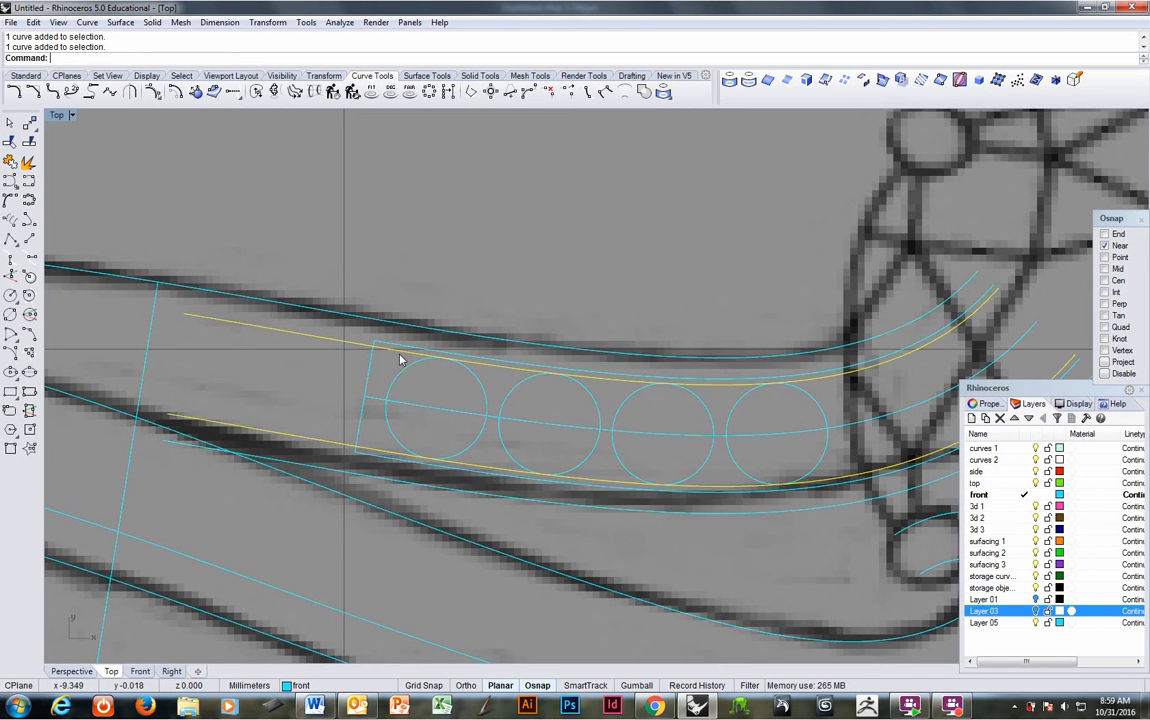
key(Delete)
Draw a BothSides perpendicular line about 2.9 mm long across the centre curve, between the last stone circle and the gemstone.
right_drag(682, 410, 259, 420)
scroll(386, 390, up, 2)
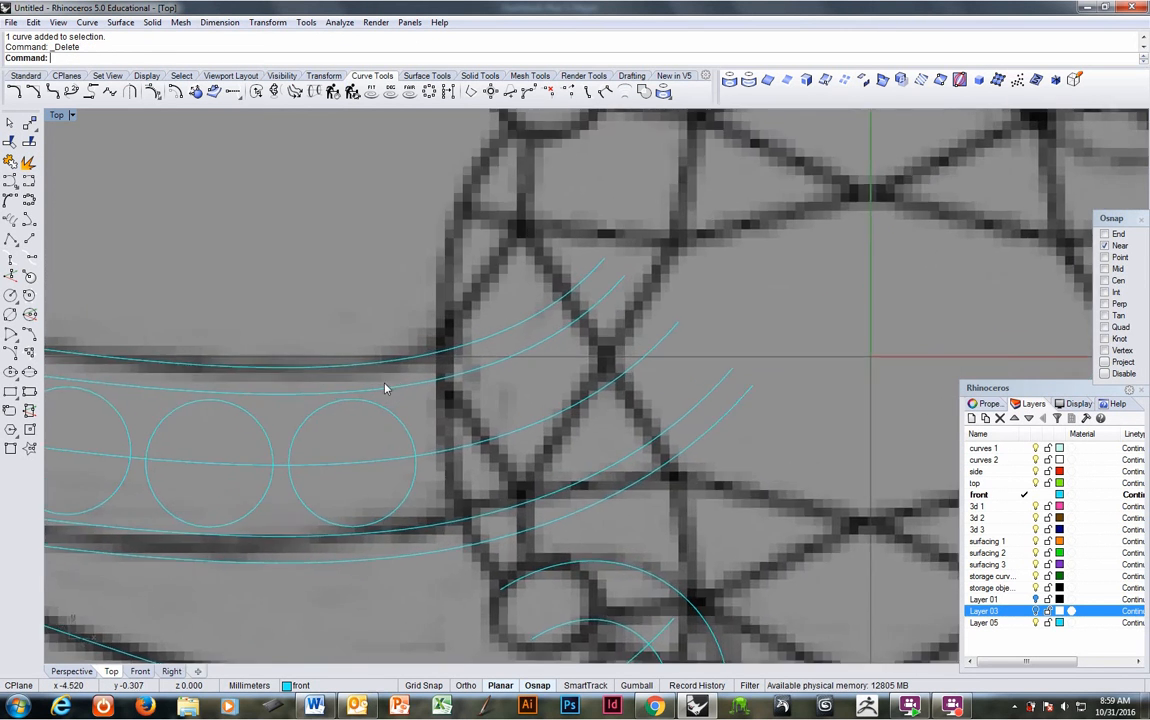
click(29, 238)
key(Return)
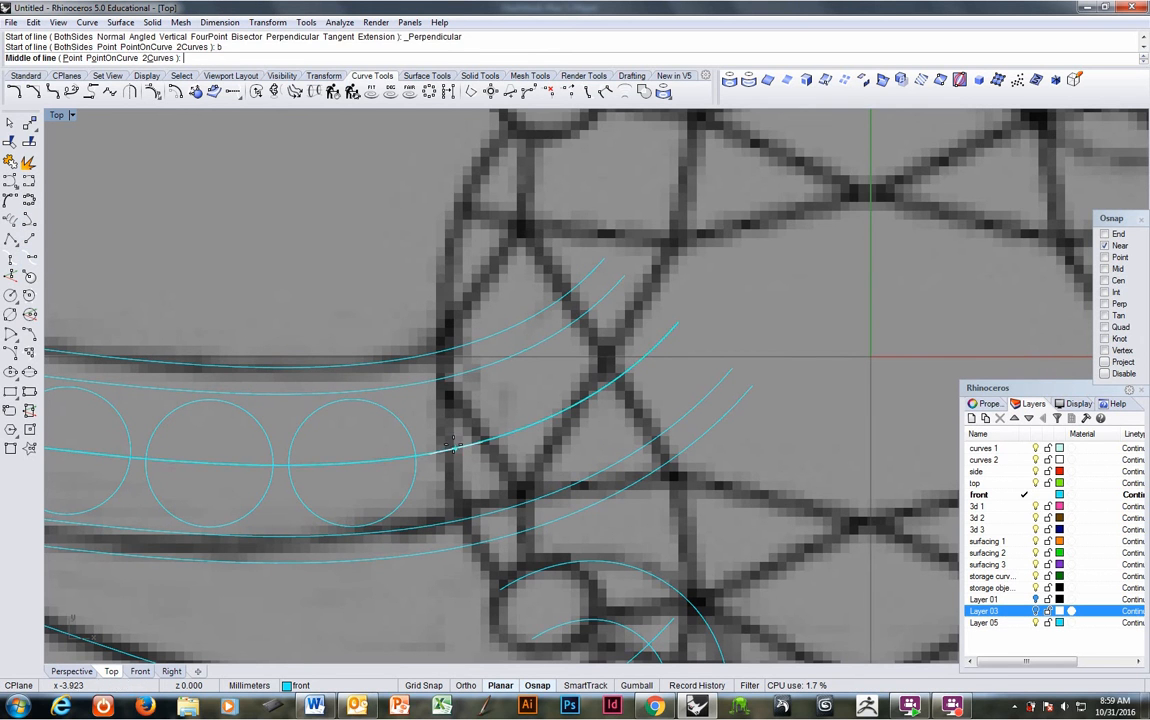
click(449, 449)
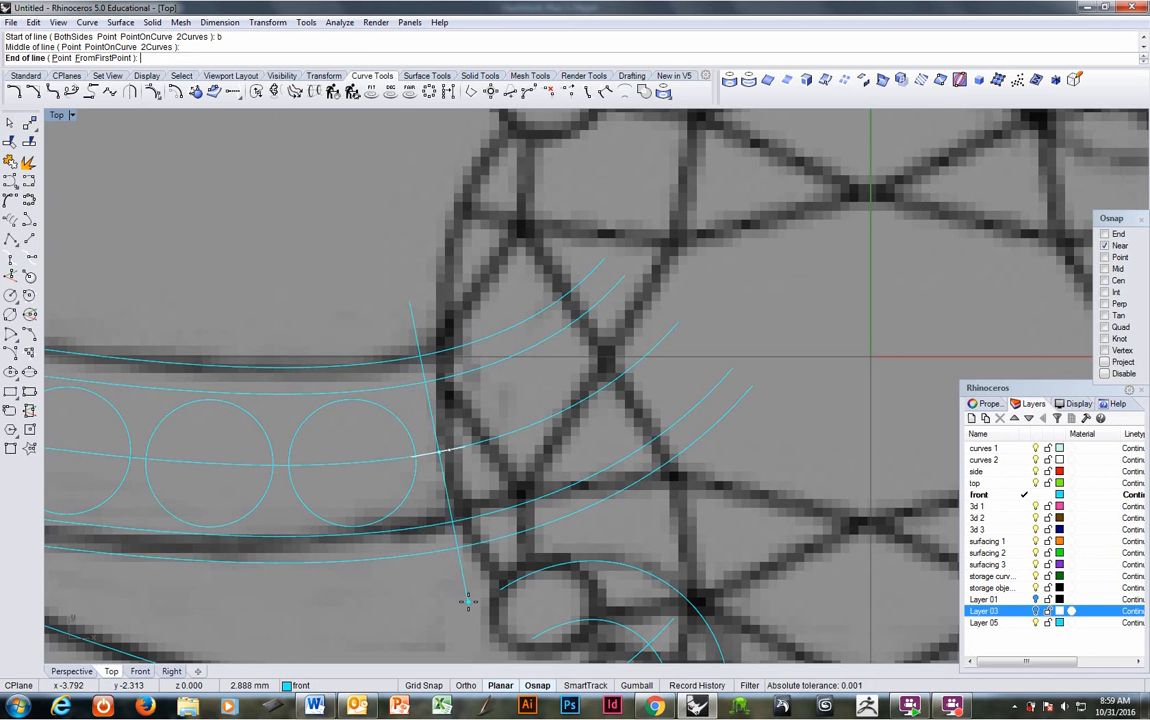
click(469, 600)
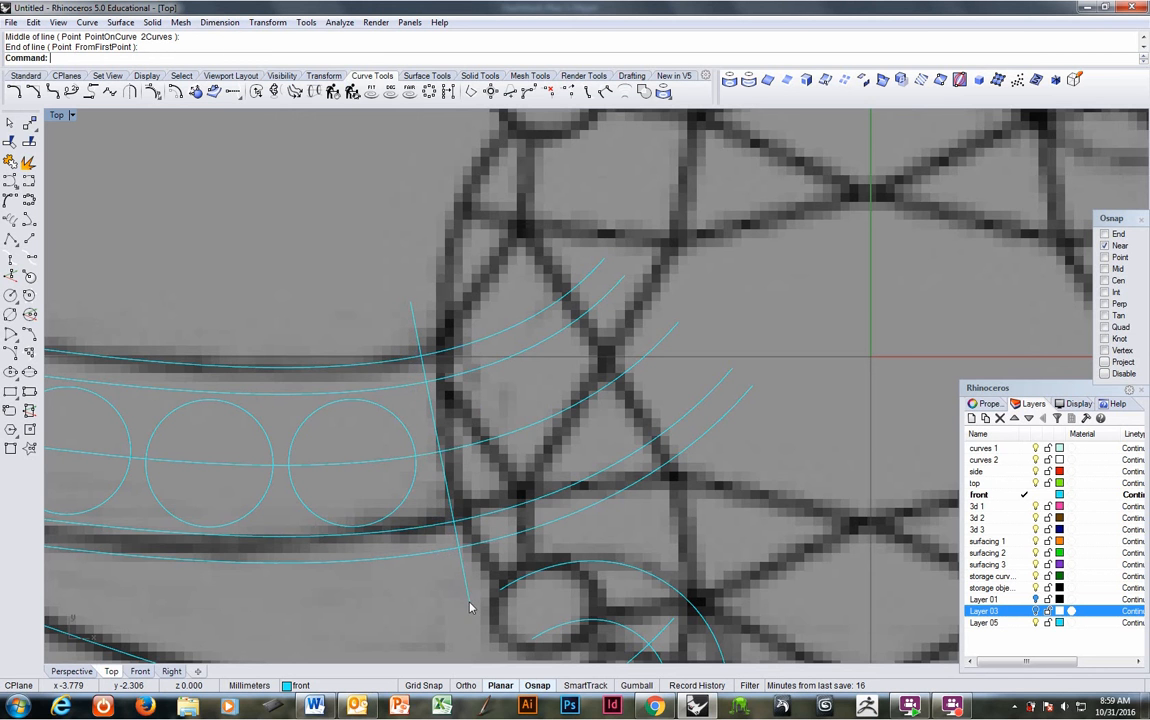
Fillet the perpendicular line near the gemstone to the two inner curves above and below the stones, using radius 0.
scroll(437, 490, down, 5)
scroll(437, 490, up, 4)
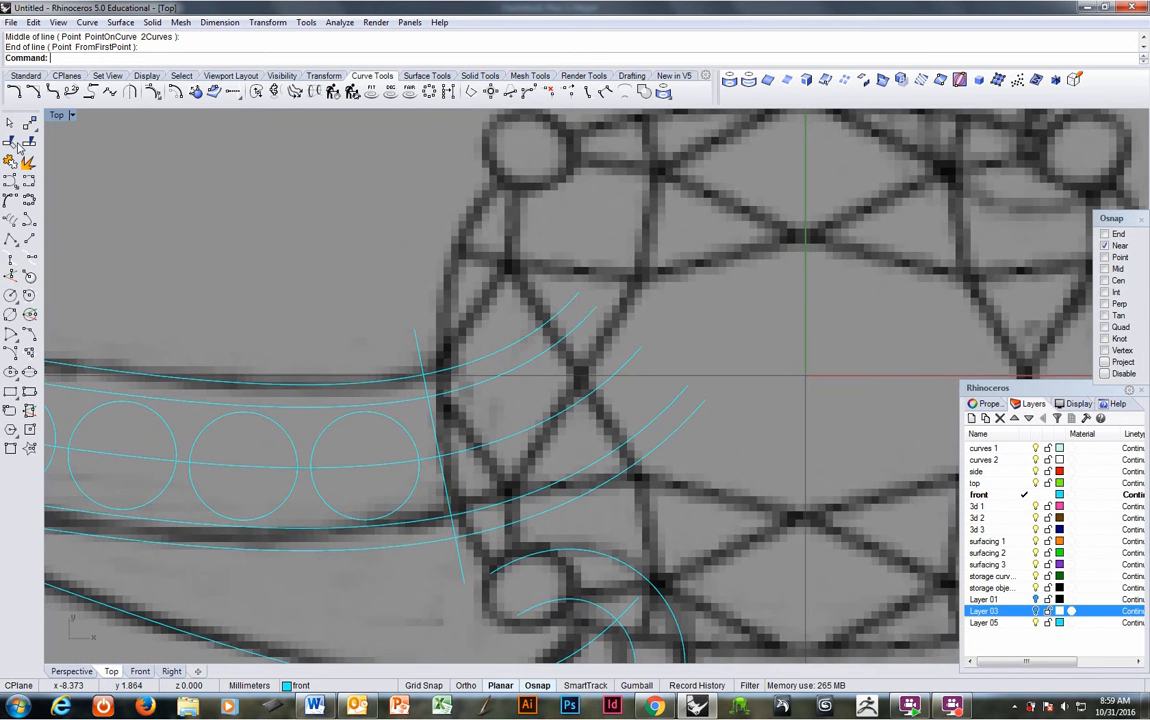
click(14, 95)
click(431, 411)
click(414, 398)
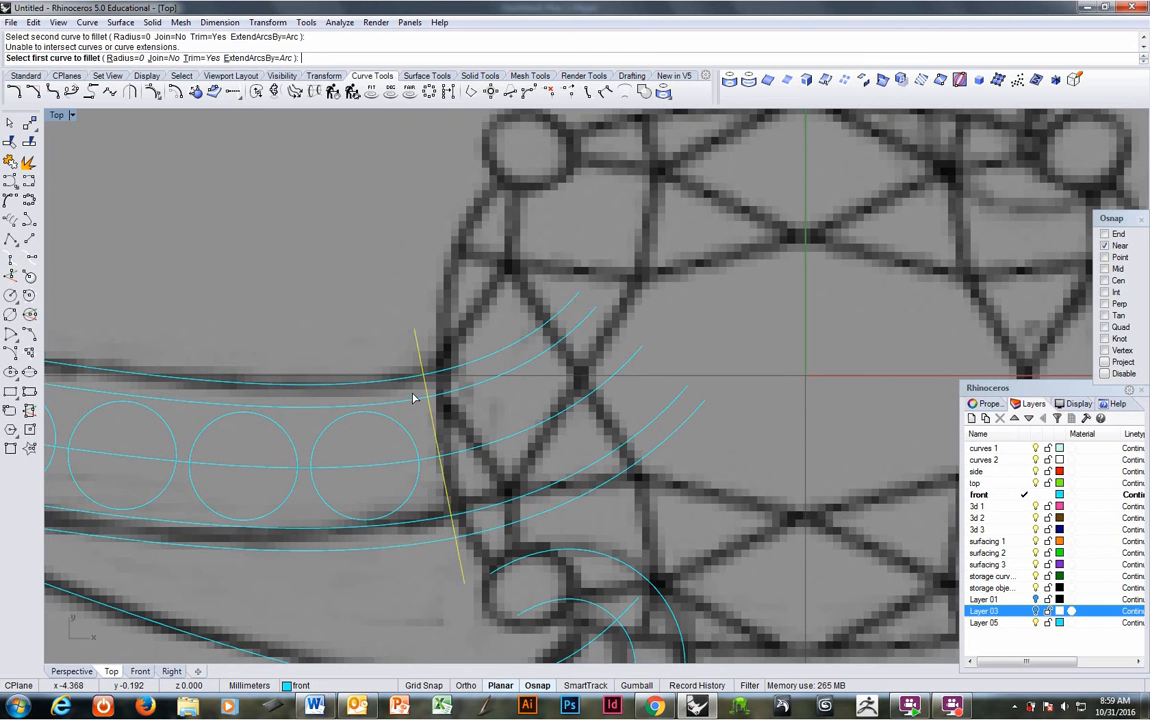
click(416, 398)
right_click(434, 411)
right_click(433, 411)
click(433, 413)
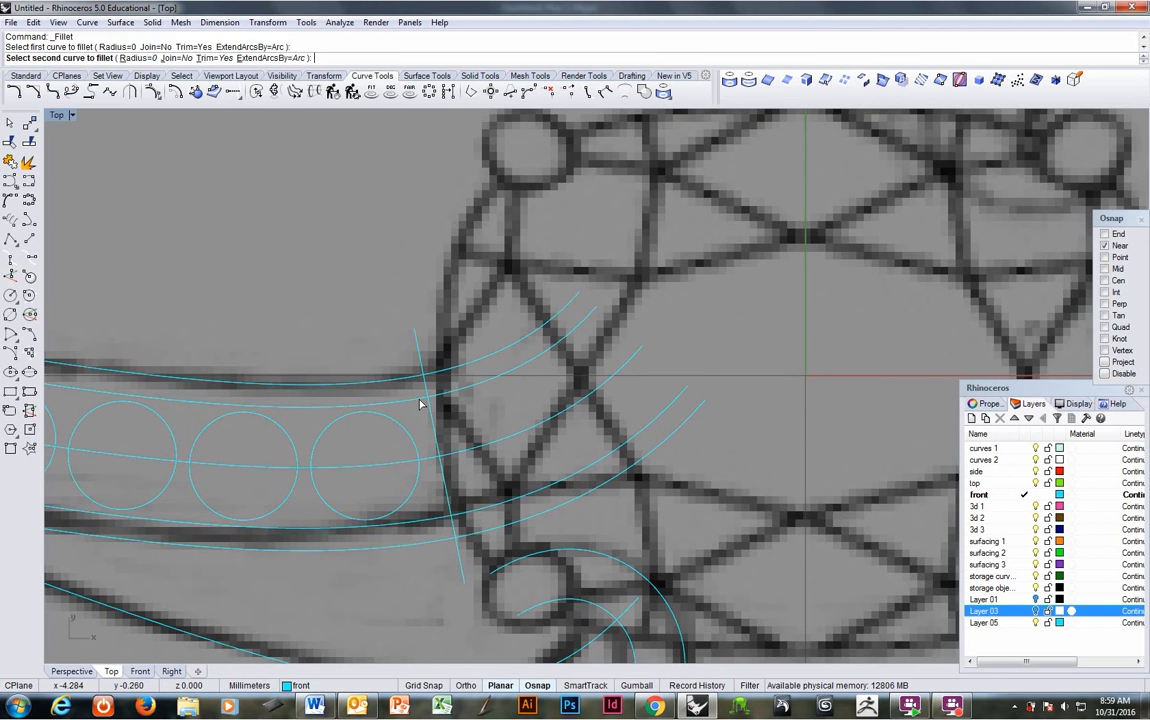
click(420, 400)
right_click(434, 462)
click(449, 508)
click(439, 519)
scroll(439, 528, down, 5)
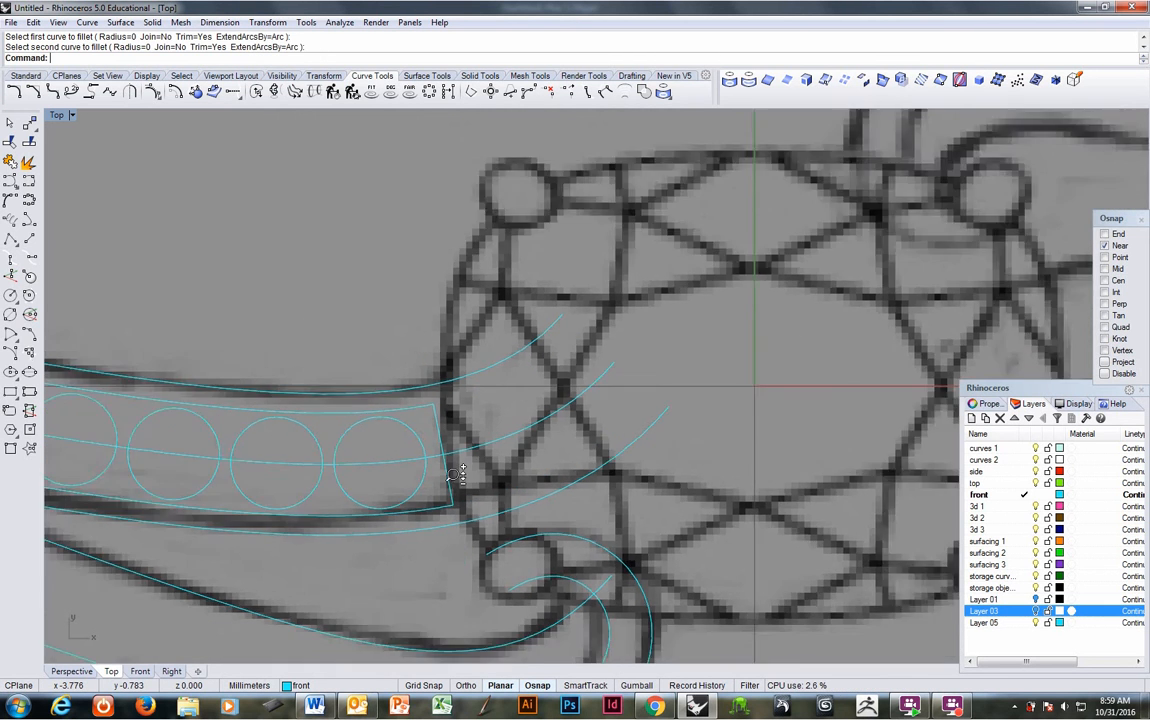
Trim off the centre curve where it runs past the stone channel's end line towards the gemstone.
scroll(459, 459, up, 1)
click(458, 463)
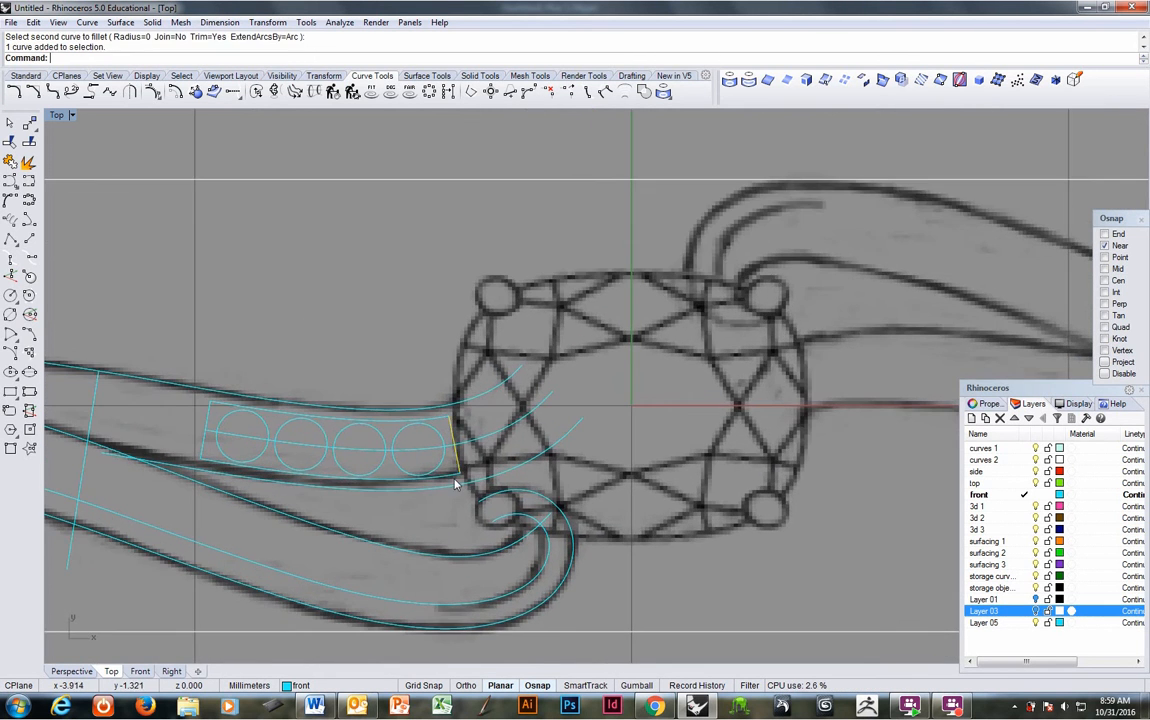
click(10, 142)
click(474, 434)
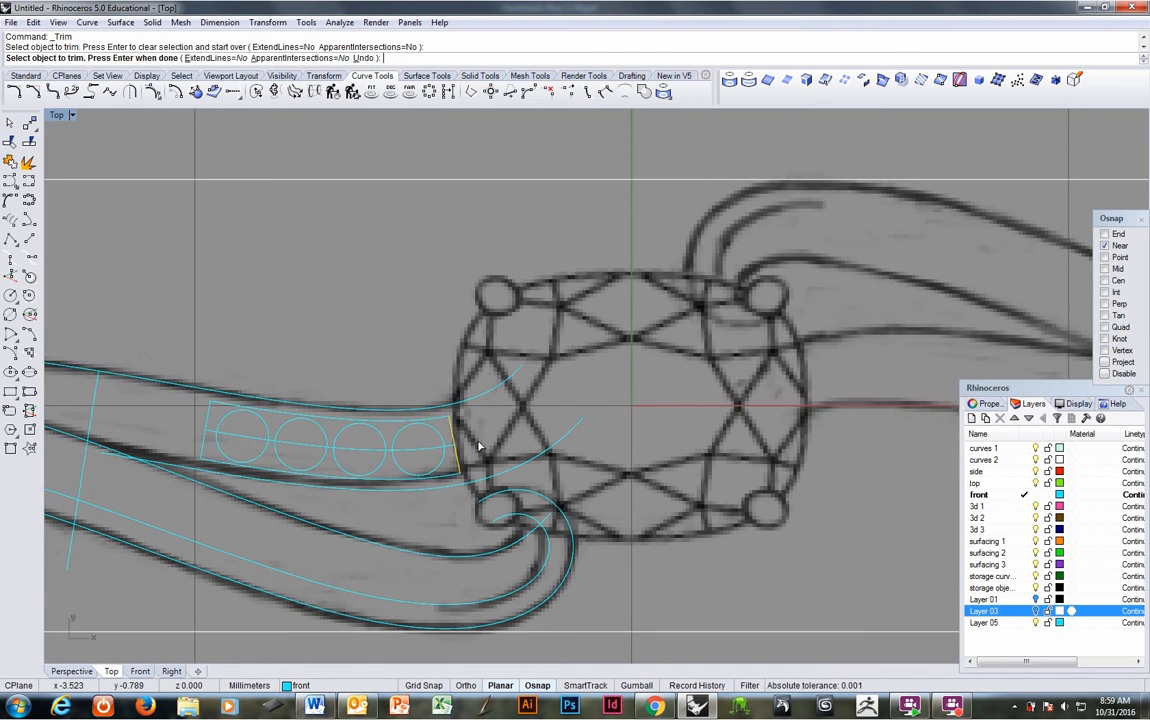
right_click(475, 433)
Group the four stone circles with their centre curve and channel outline.
scroll(475, 433, down, 2)
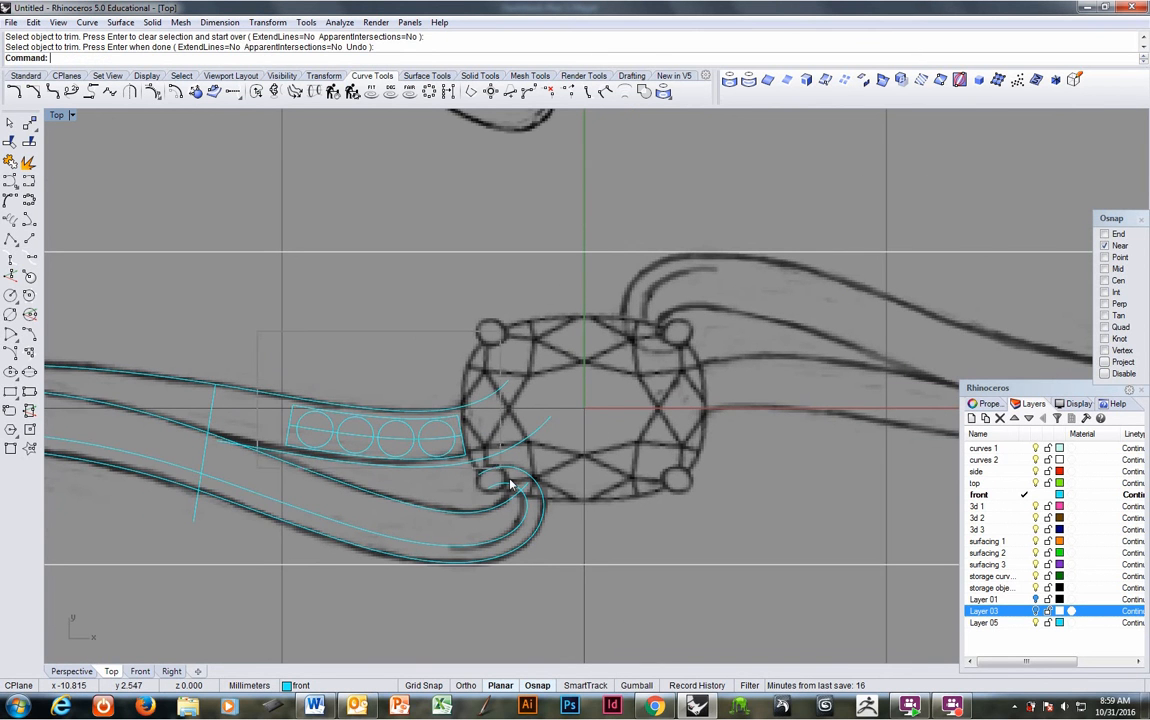
drag(257, 337, 467, 489)
key(ctrl+g)
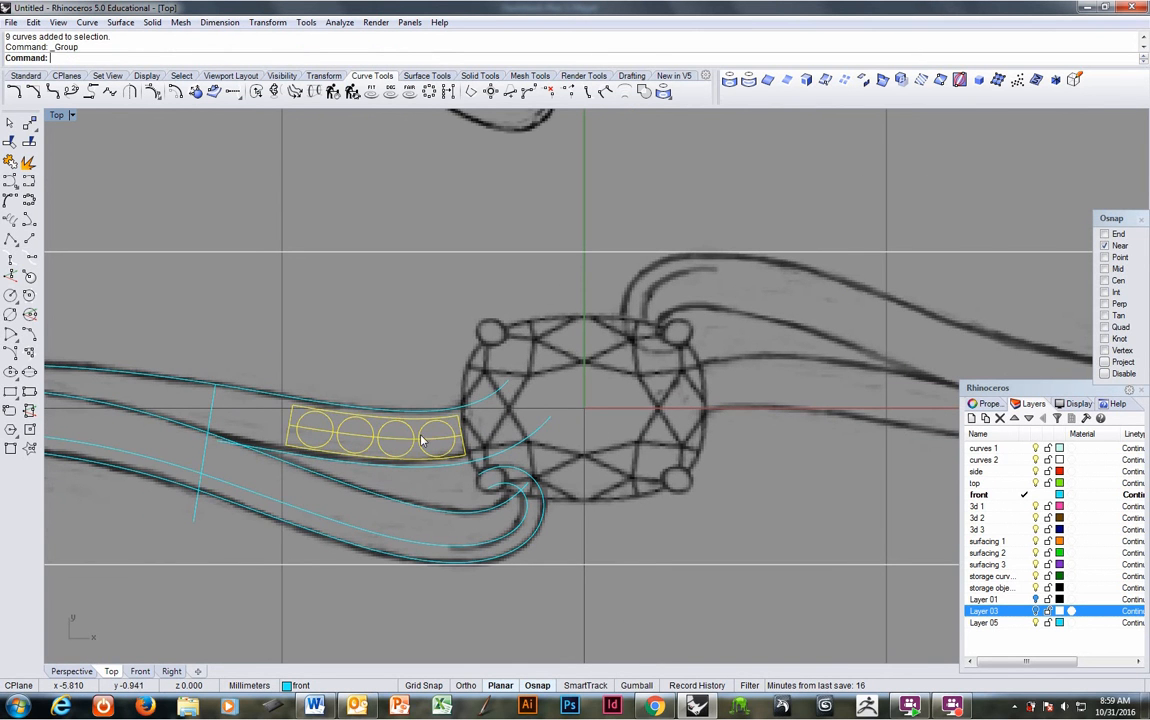
Delete the slanted construction line crossing the band beyond the stone channel.
scroll(408, 437, down, 1)
click(250, 455)
scroll(287, 411, up, 3)
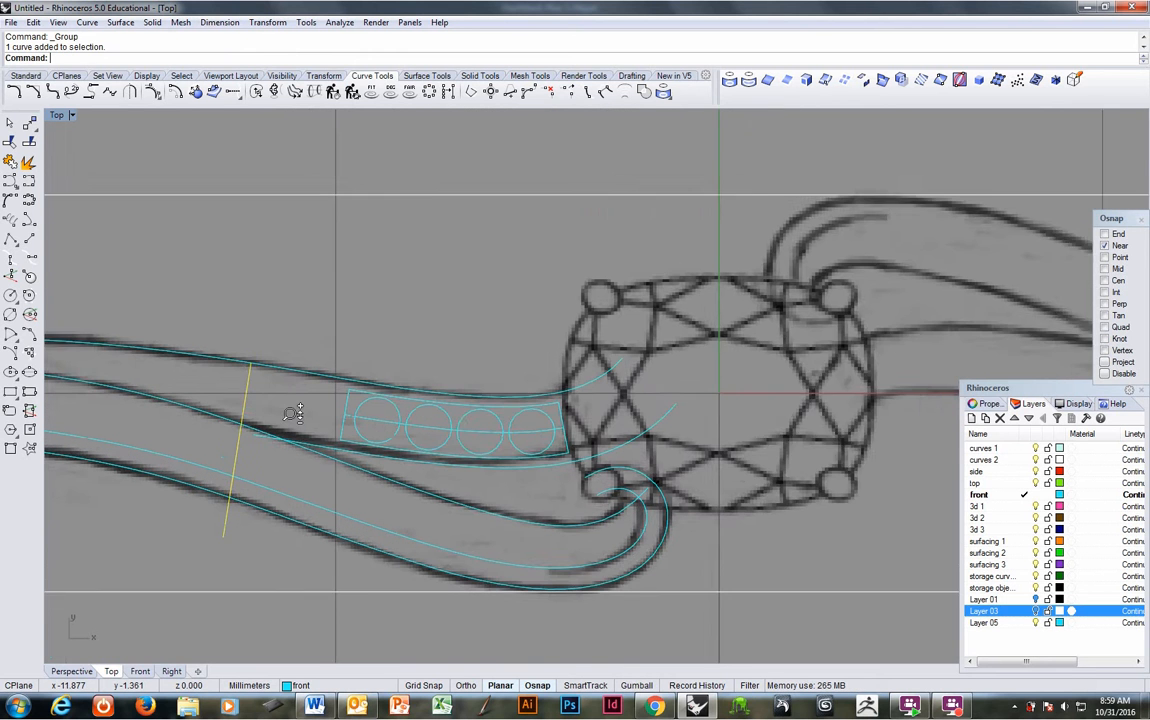
key(Delete)
Trim the lower strand's inner offset curve at the vertical construction line, removing the part towards the band's far end.
scroll(287, 421, down, 6)
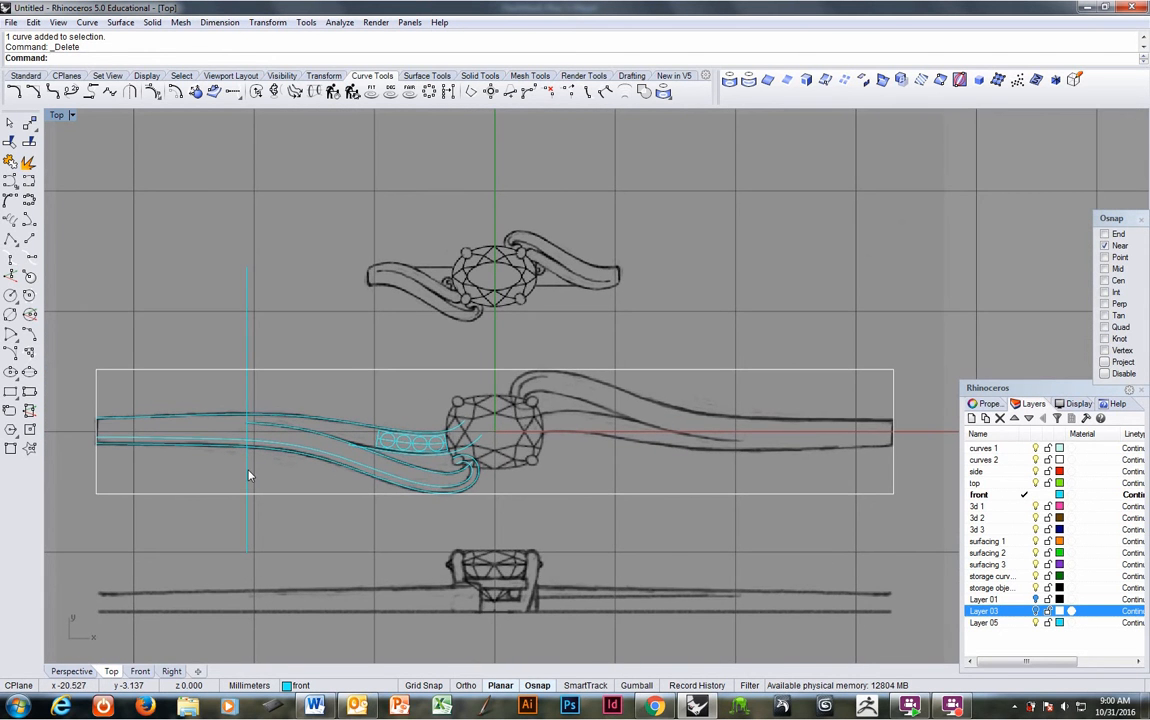
click(248, 476)
scroll(255, 455, up, 3)
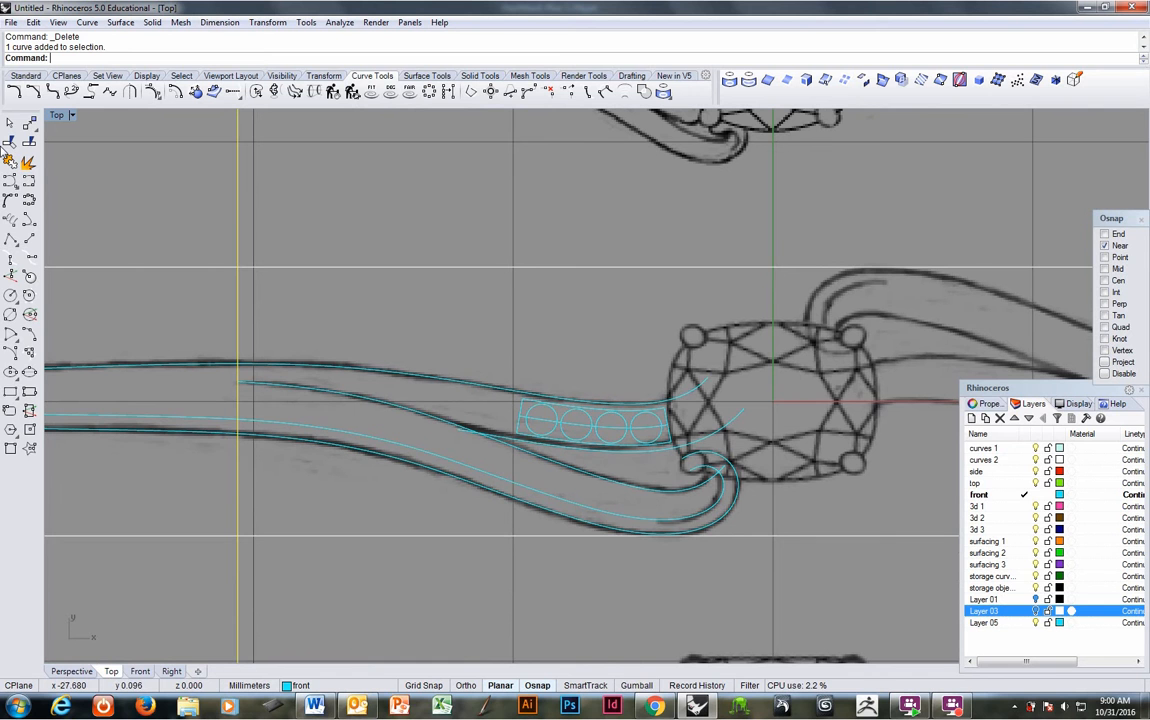
click(218, 422)
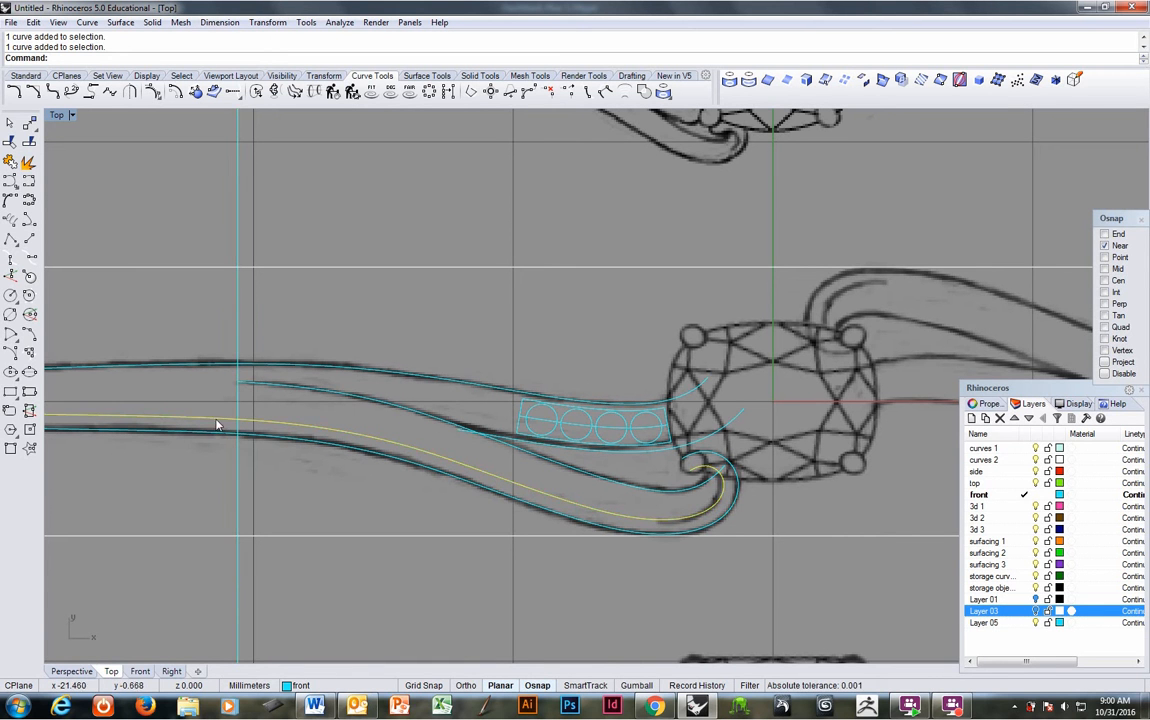
click(238, 411)
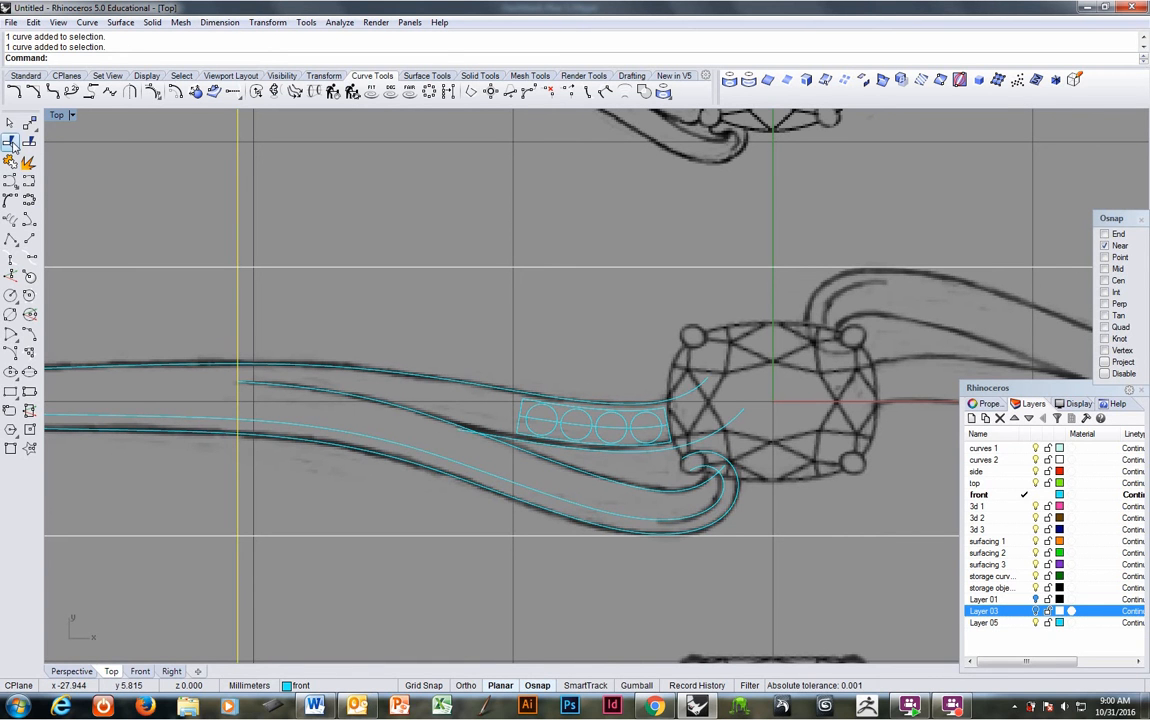
click(11, 142)
click(220, 422)
key(Return)
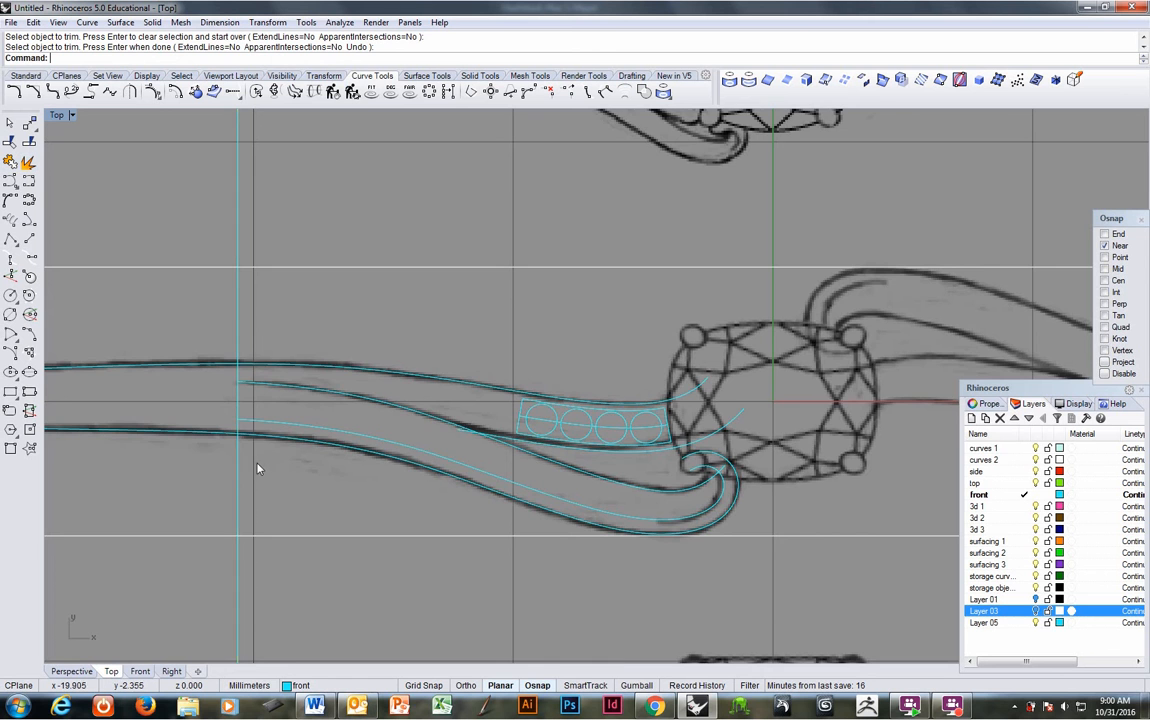
Delete the long vertical construction line crossing the left band.
scroll(248, 468, down, 3)
click(246, 470)
scroll(250, 470, down, 2)
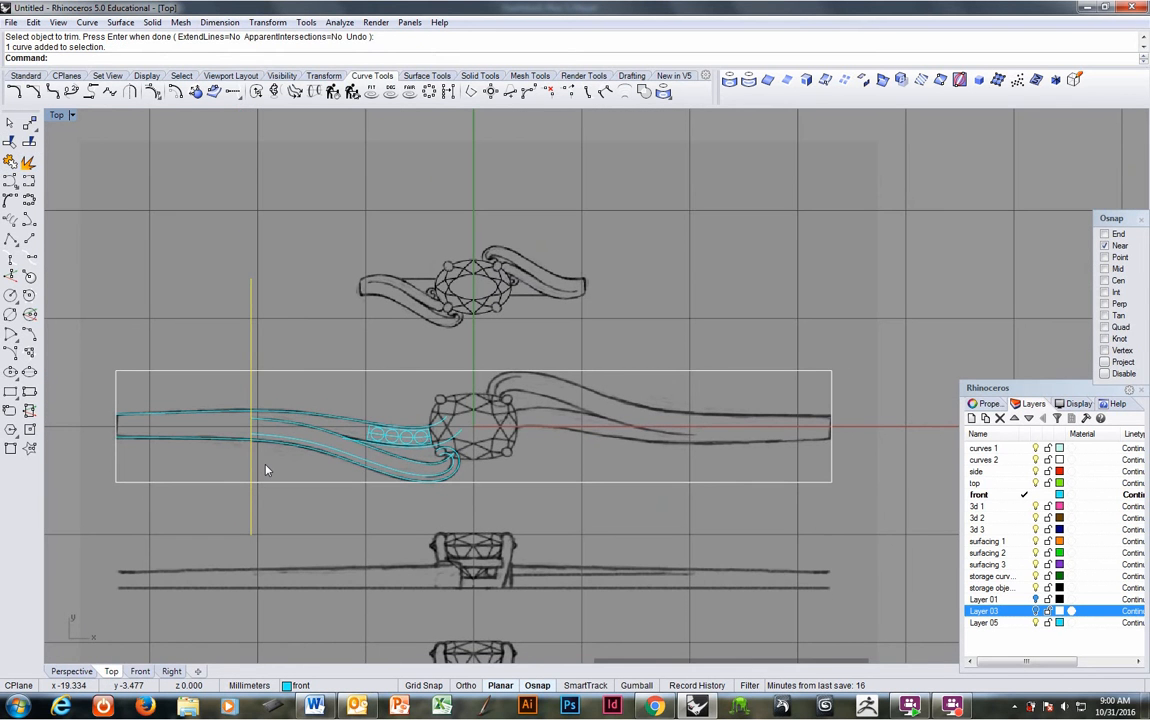
key(Delete)
scroll(275, 452, up, 3)
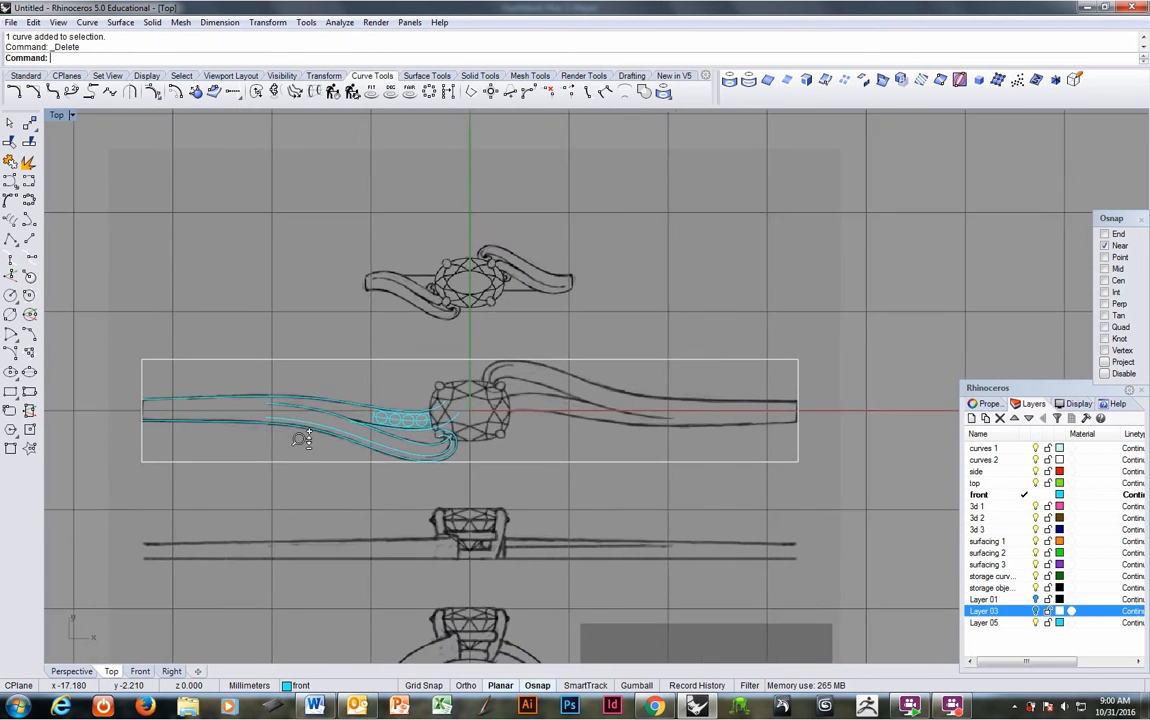
Draw a line joining the endpoints of the two outer stone-strand curves inside the gemstone, using the End snap.
scroll(352, 402, up, 3)
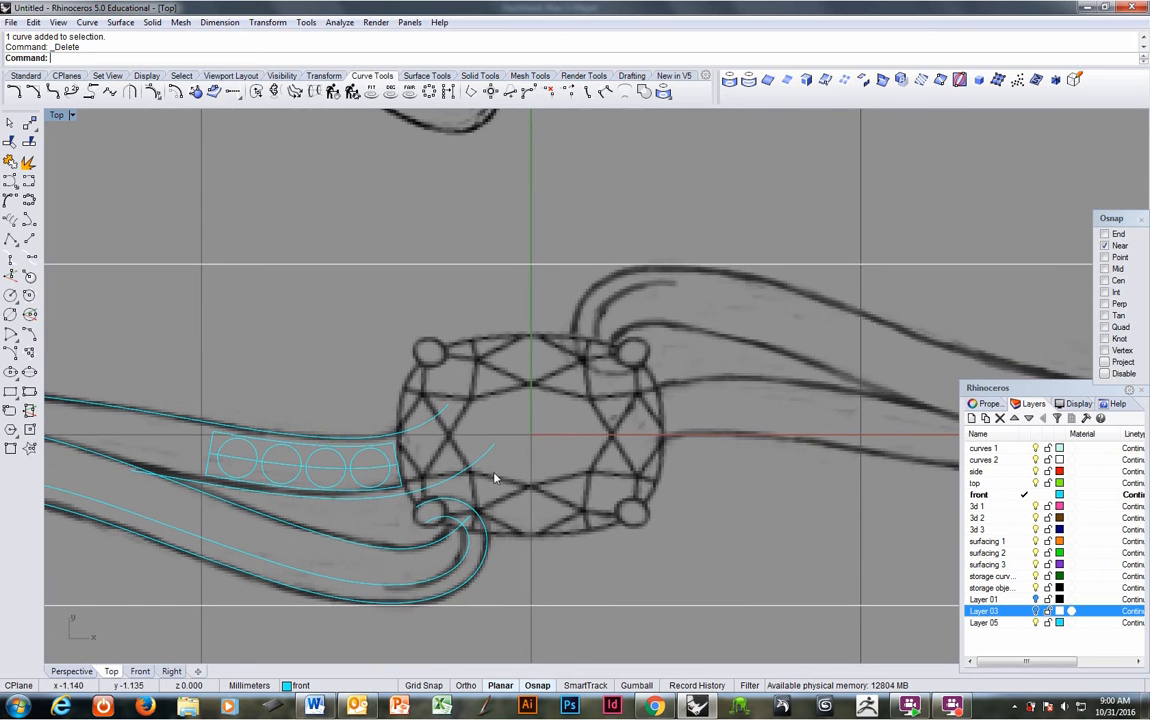
click(31, 231)
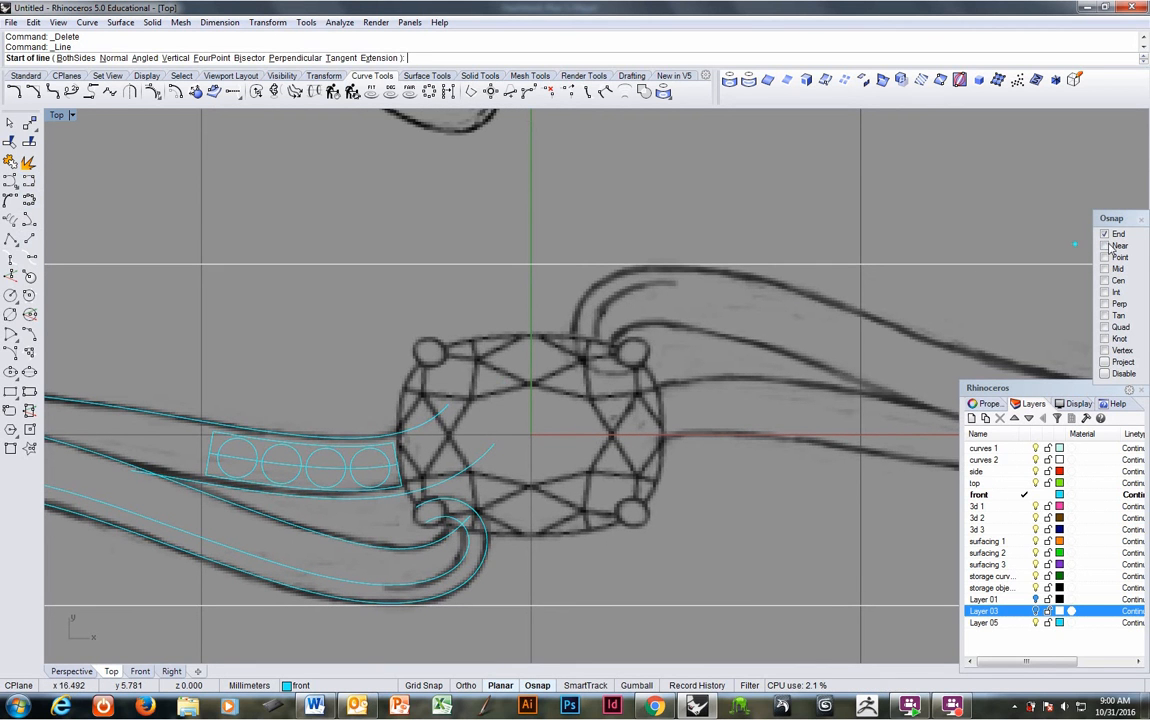
click(448, 405)
click(494, 445)
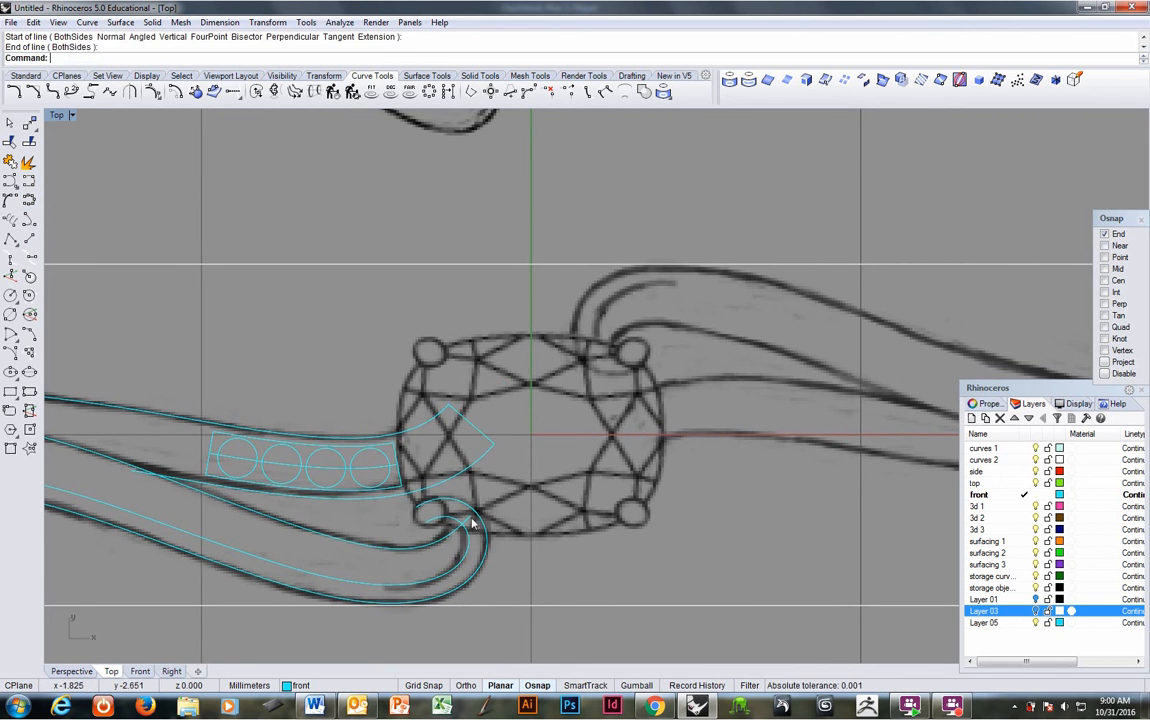
Close the curled tip near the lower prong with a line between the ends of its inner and outer curves.
scroll(490, 475, up, 3)
right_drag(428, 530, 518, 470)
right_click(519, 472)
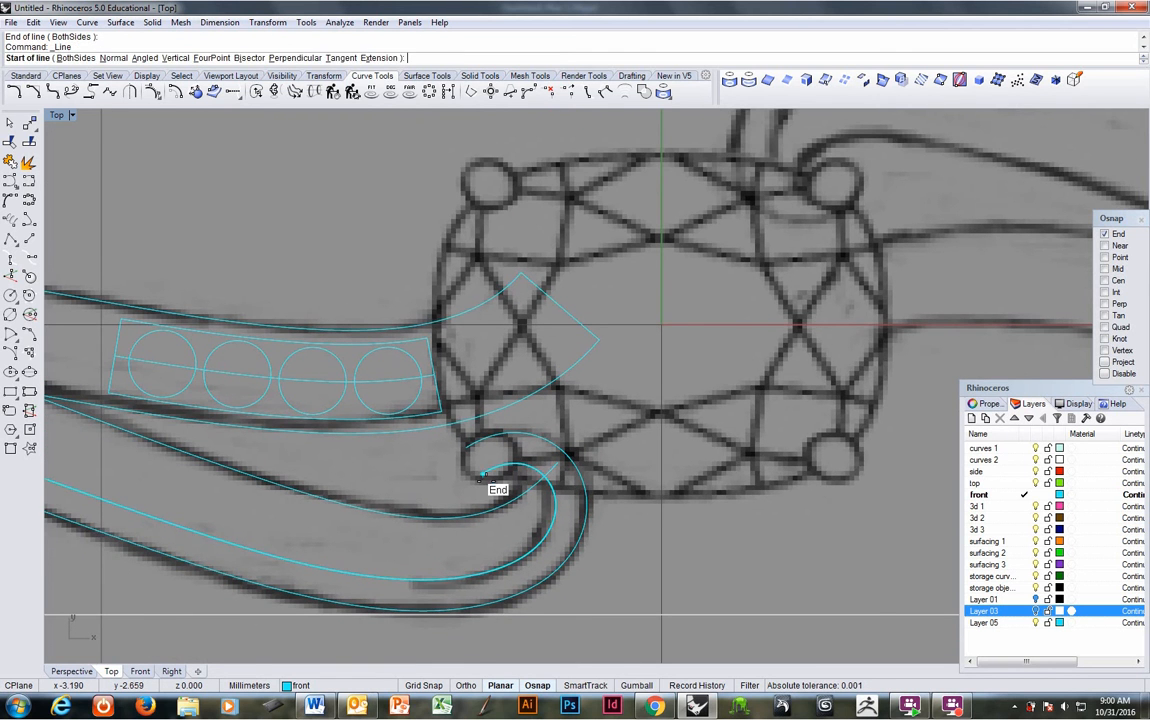
click(484, 476)
click(477, 458)
scroll(480, 468, down, 5)
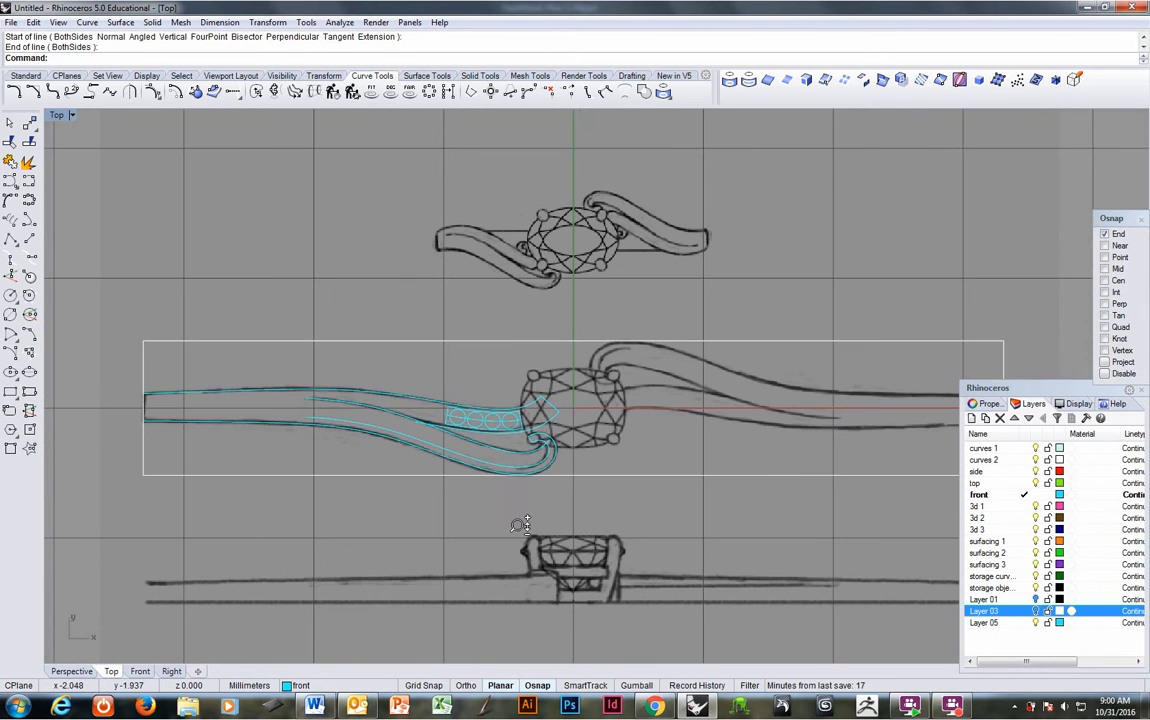
Draw a line between the endpoints of the upper and lower edge curves at the band's far left end.
scroll(143, 408, up, 6)
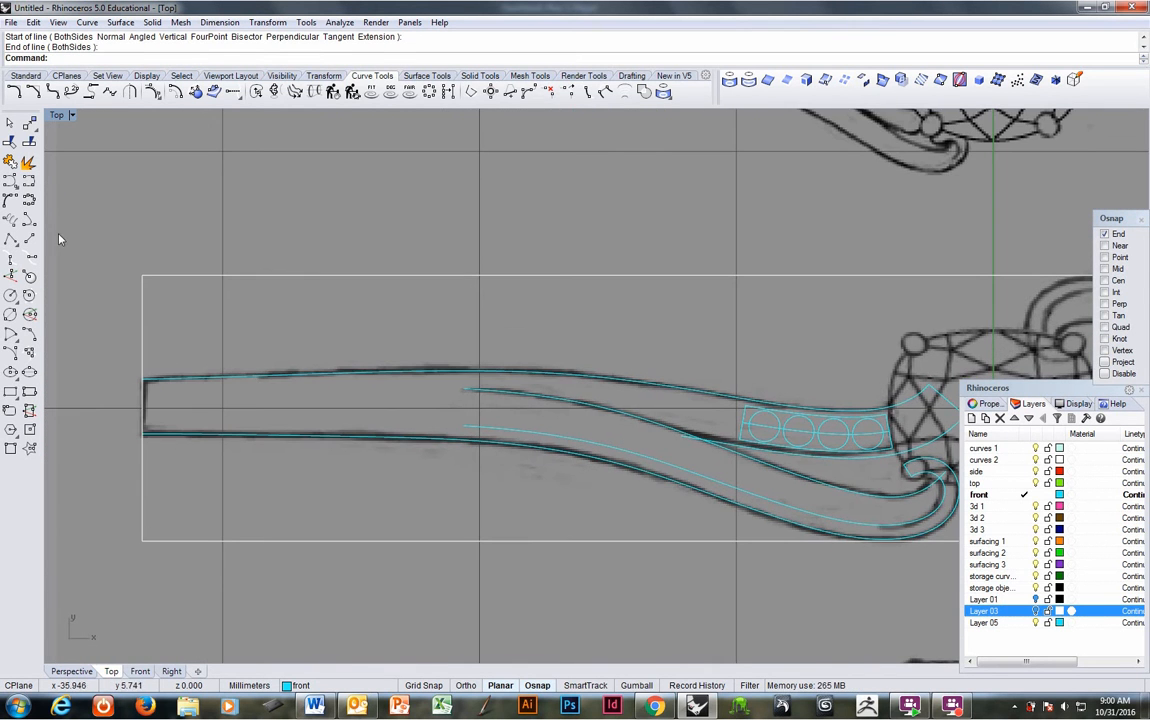
click(30, 240)
click(145, 380)
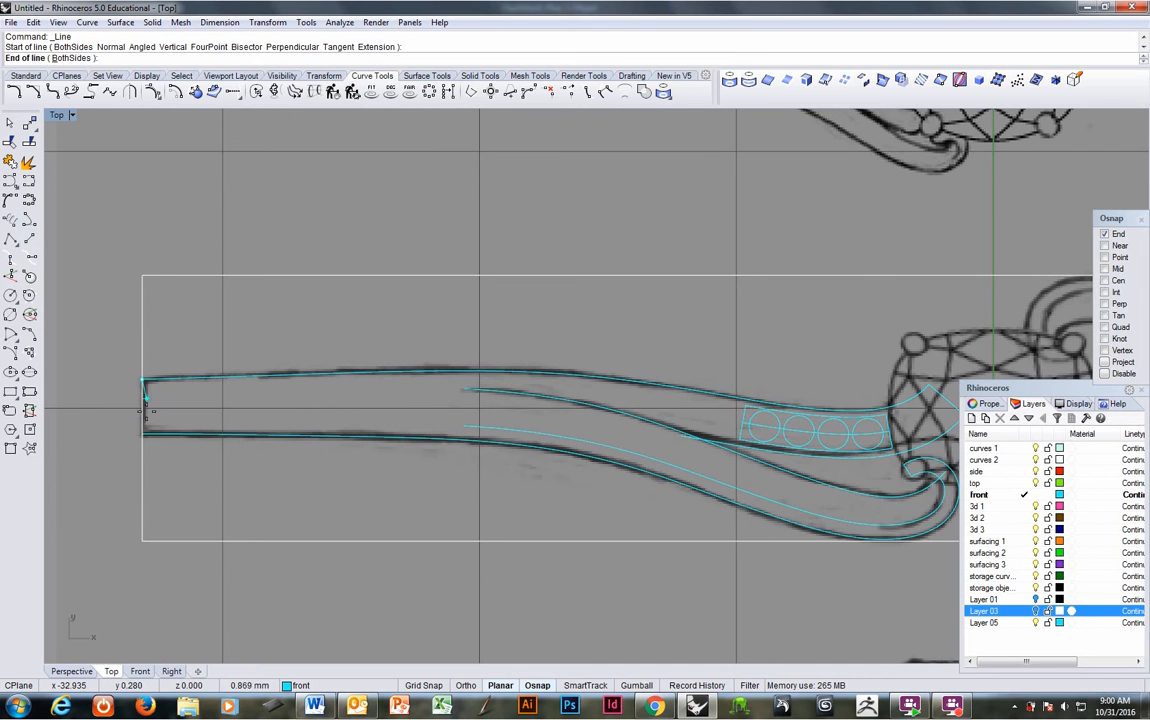
click(145, 432)
scroll(186, 412, down, 1)
scroll(186, 412, down, 4)
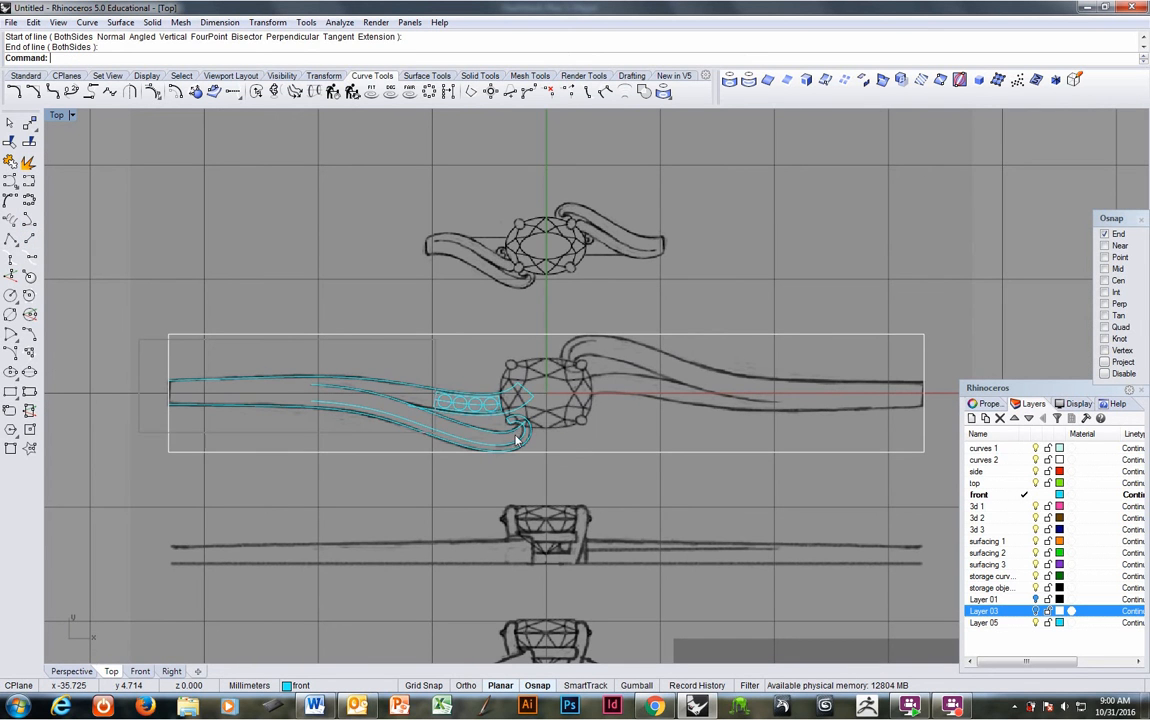
Join all the curves of the left band.
key(ctrl+a)
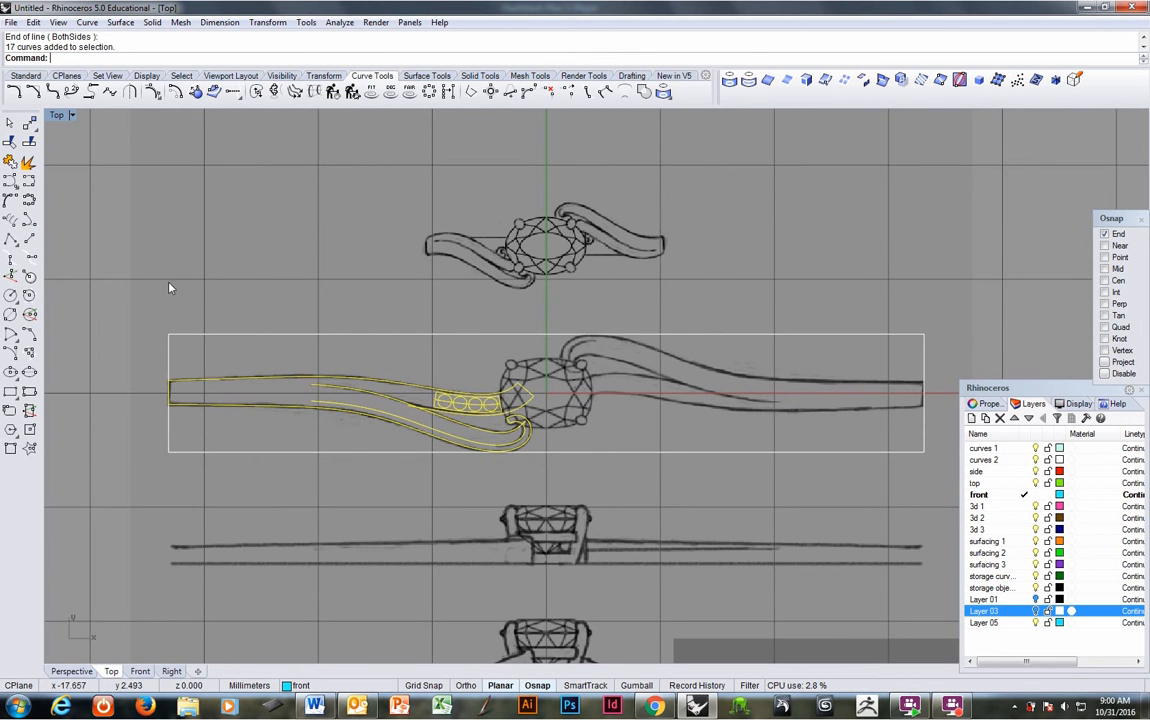
click(10, 160)
scroll(345, 345, down, 3)
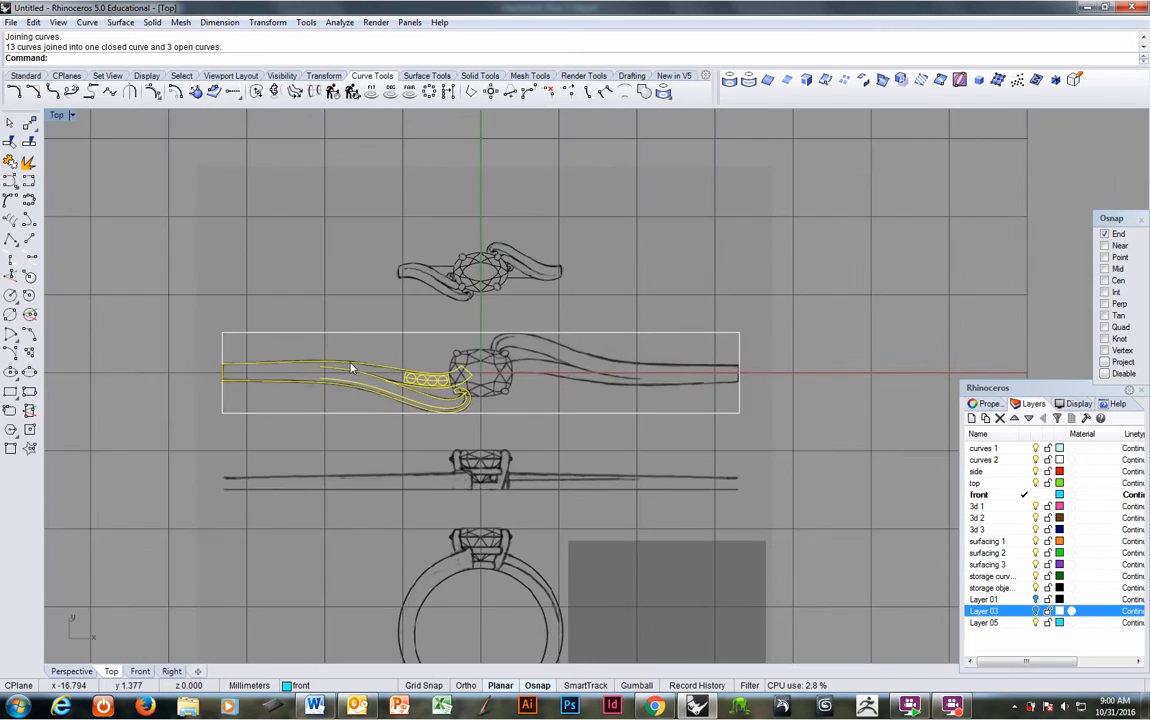
scroll(352, 357, up, 3)
right_drag(316, 352, 229, 387)
Rotate a copy of the left band's curves 180 degrees about the origin to form the right band.
click(324, 77)
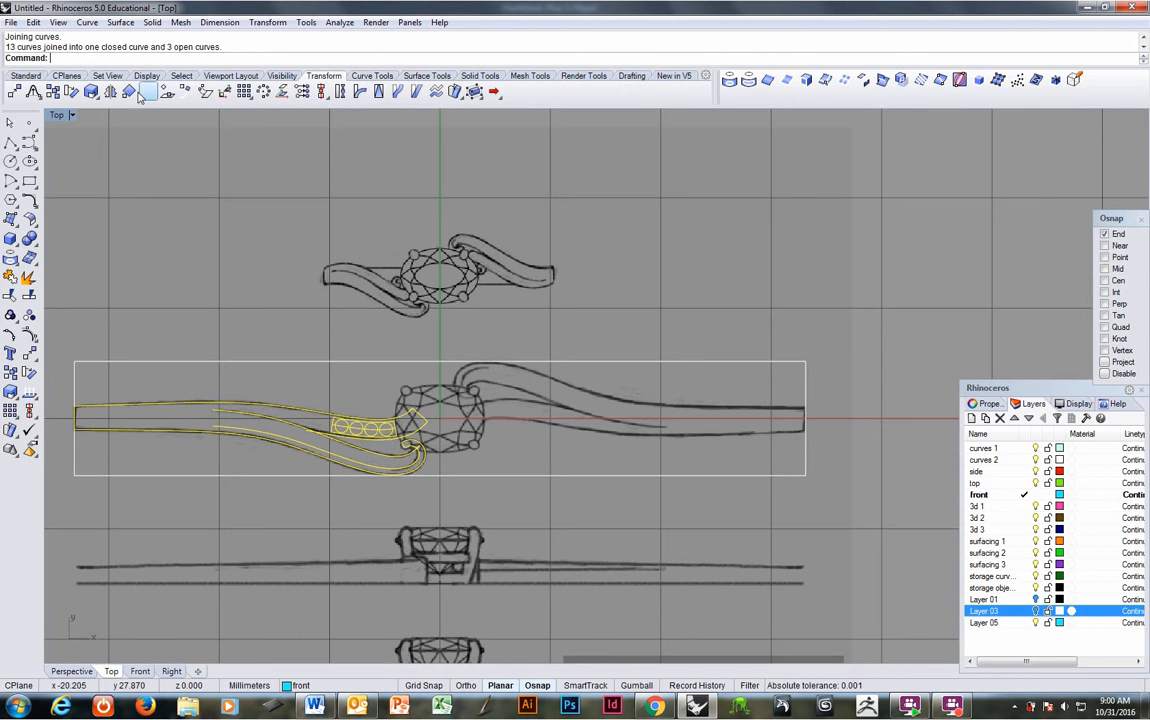
click(72, 91)
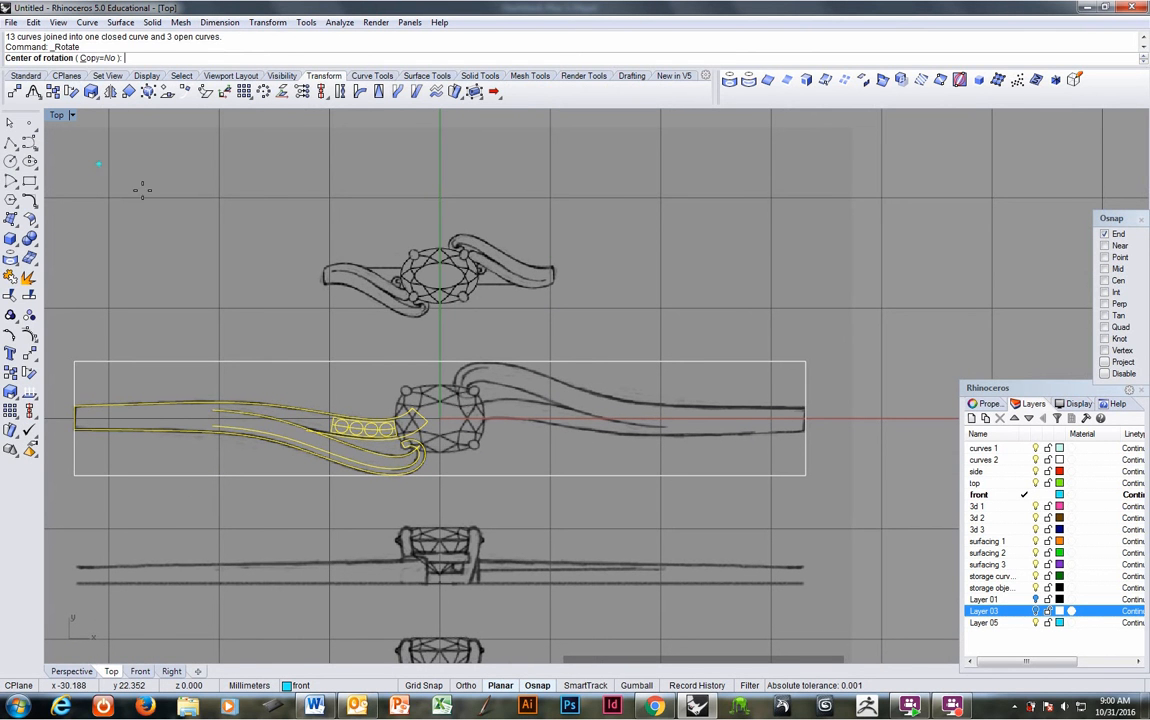
click(97, 57)
text(0)
key(Return)
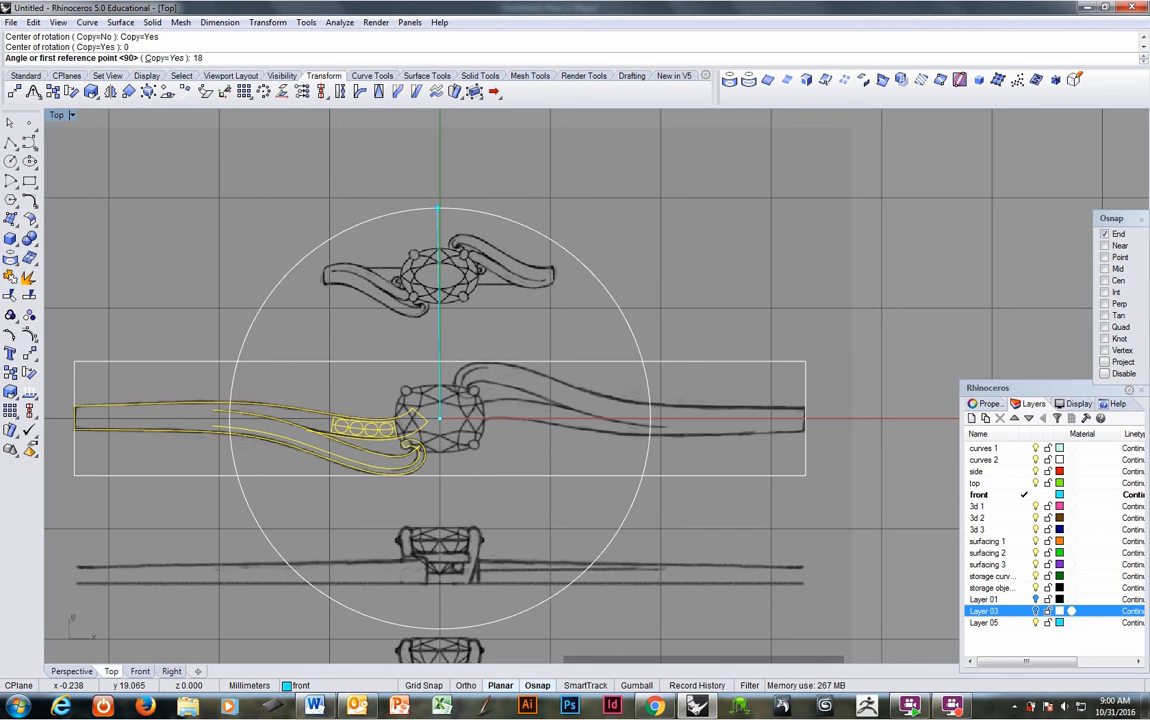
key(Return)
key(Return)
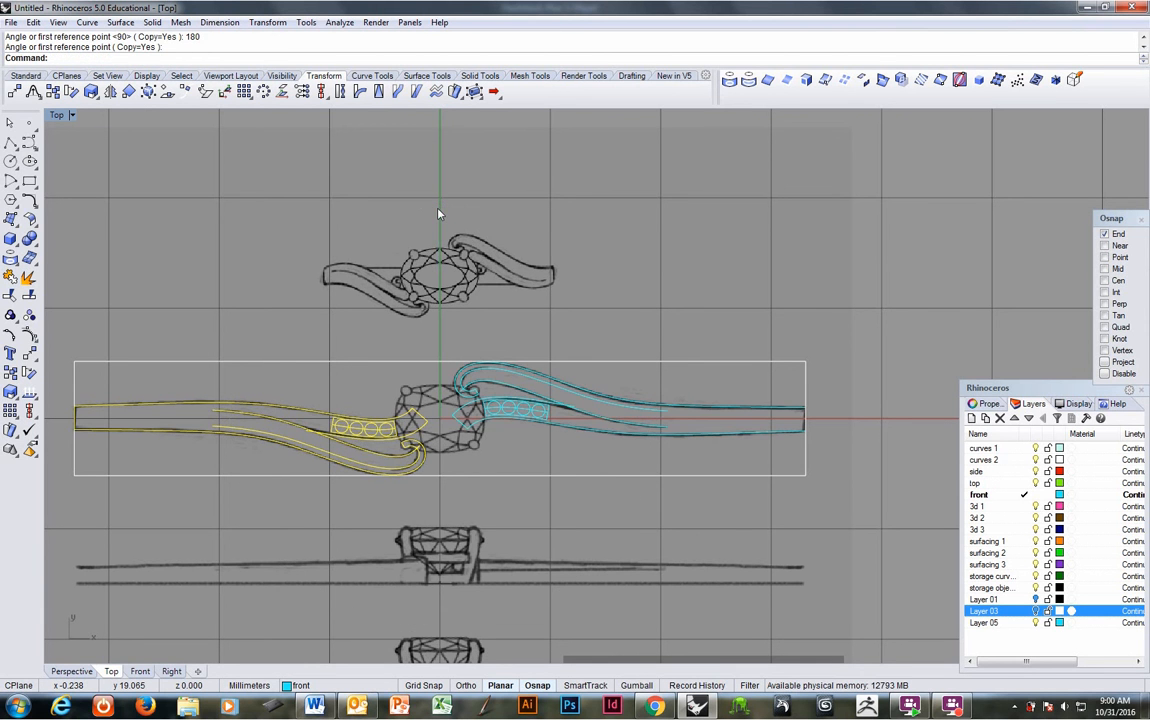
ctrl+right_drag(508, 310, 506, 322)
click(518, 424)
Draw a line from the midpoint of the left band's end line to the midpoint of the right band's end line.
ctrl+right_drag(463, 409, 552, 364)
ctrl+right_drag(552, 364, 543, 393)
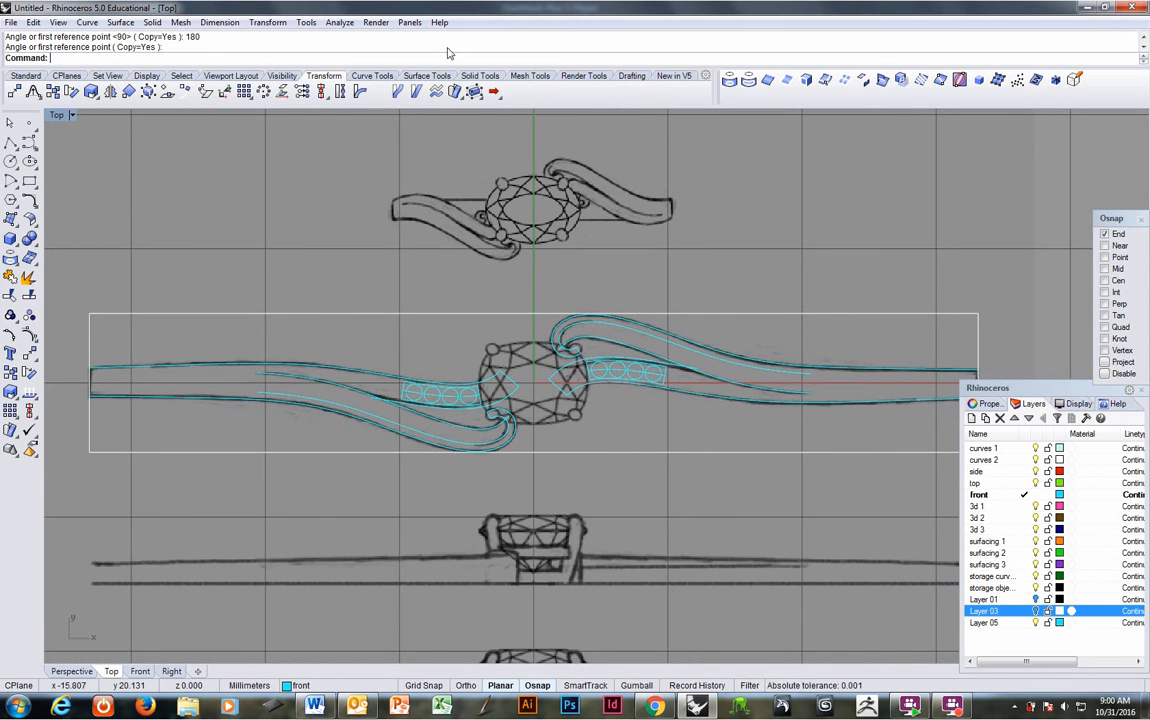
click(384, 77)
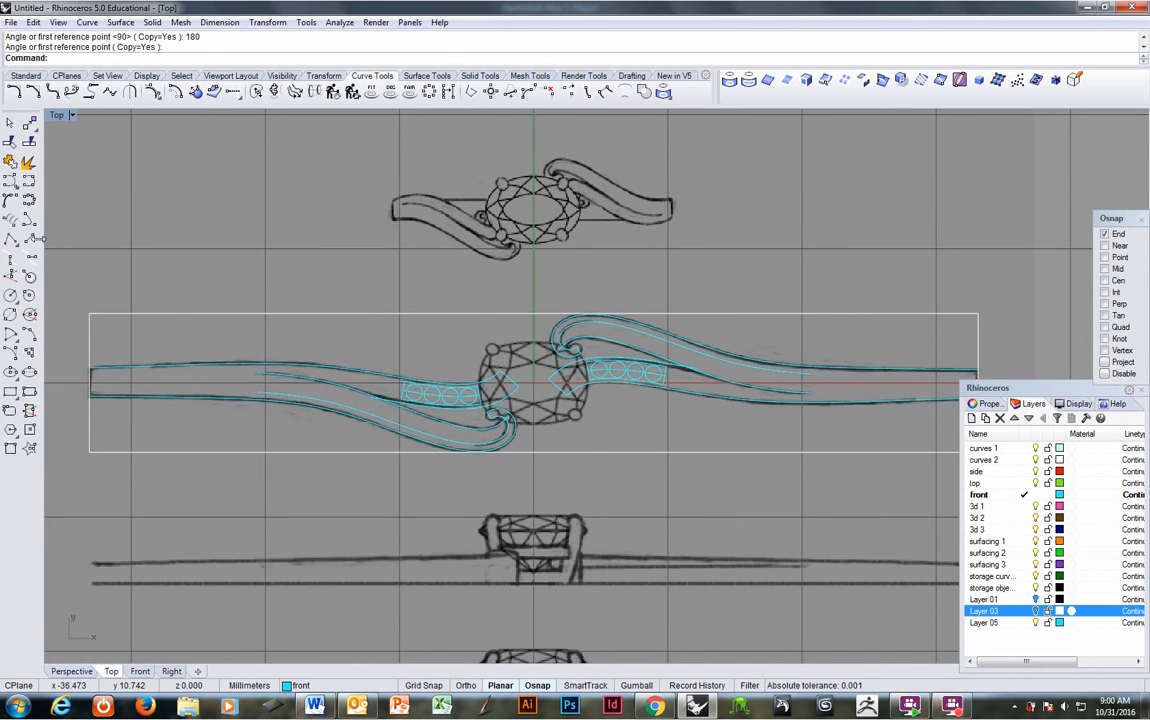
click(30, 240)
right_click(1118, 269)
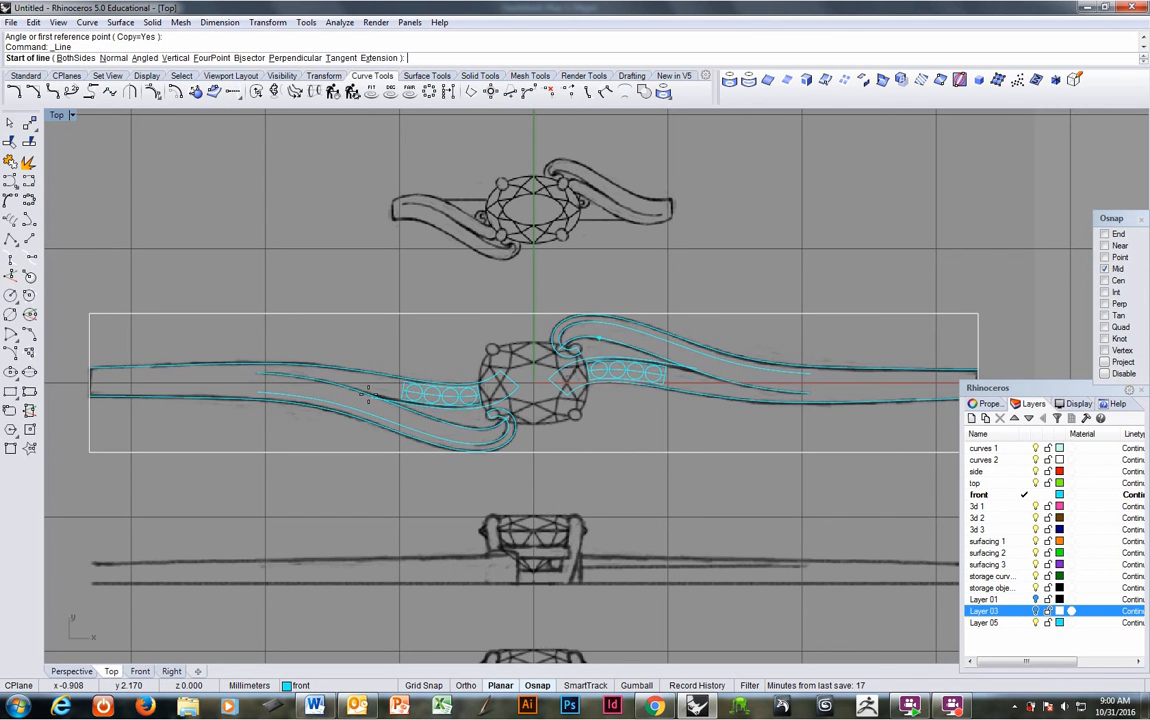
click(87, 379)
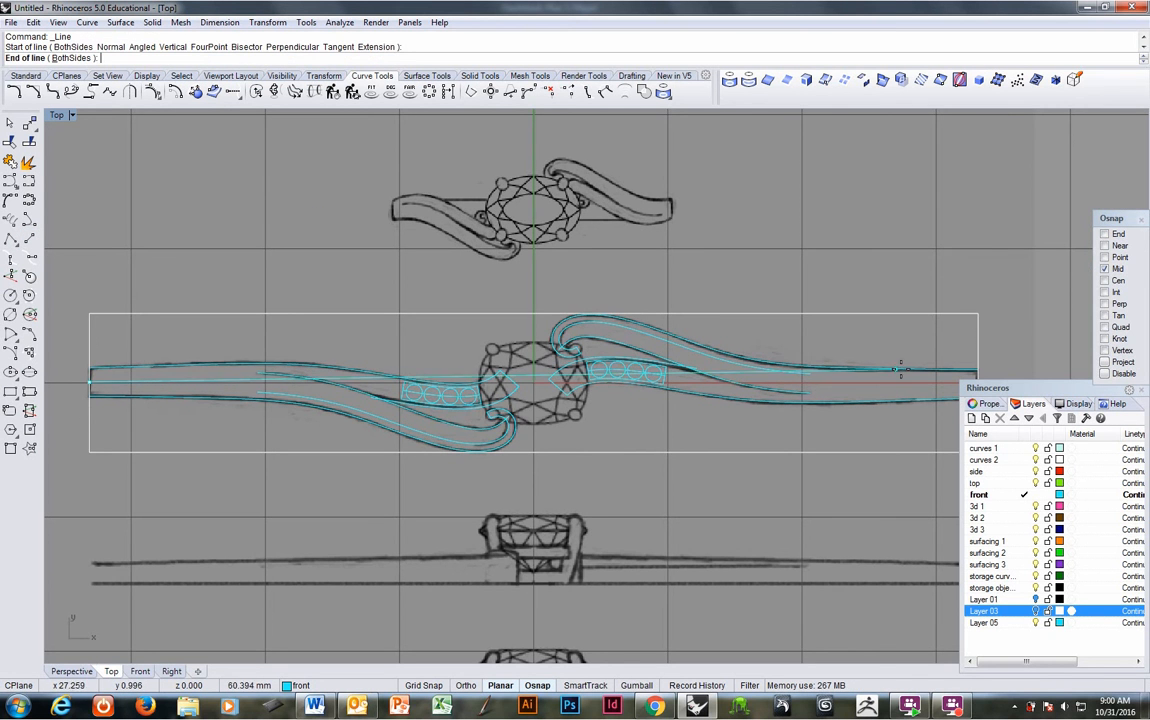
right_drag(977, 378, 745, 376)
click(745, 376)
scroll(711, 298, up, 5)
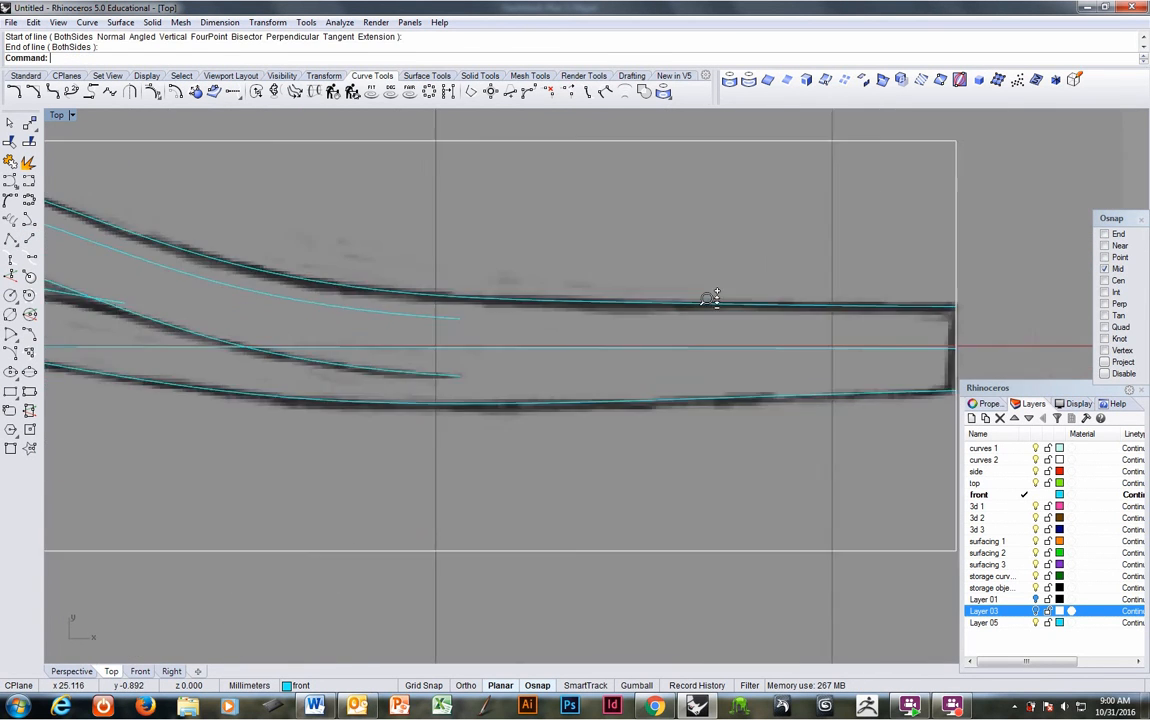
Turn on Layer 01 to show the gemstone and ungroup the curves of its top-view drawing.
scroll(680, 340, down, 4)
right_drag(101, 413, 343, 396)
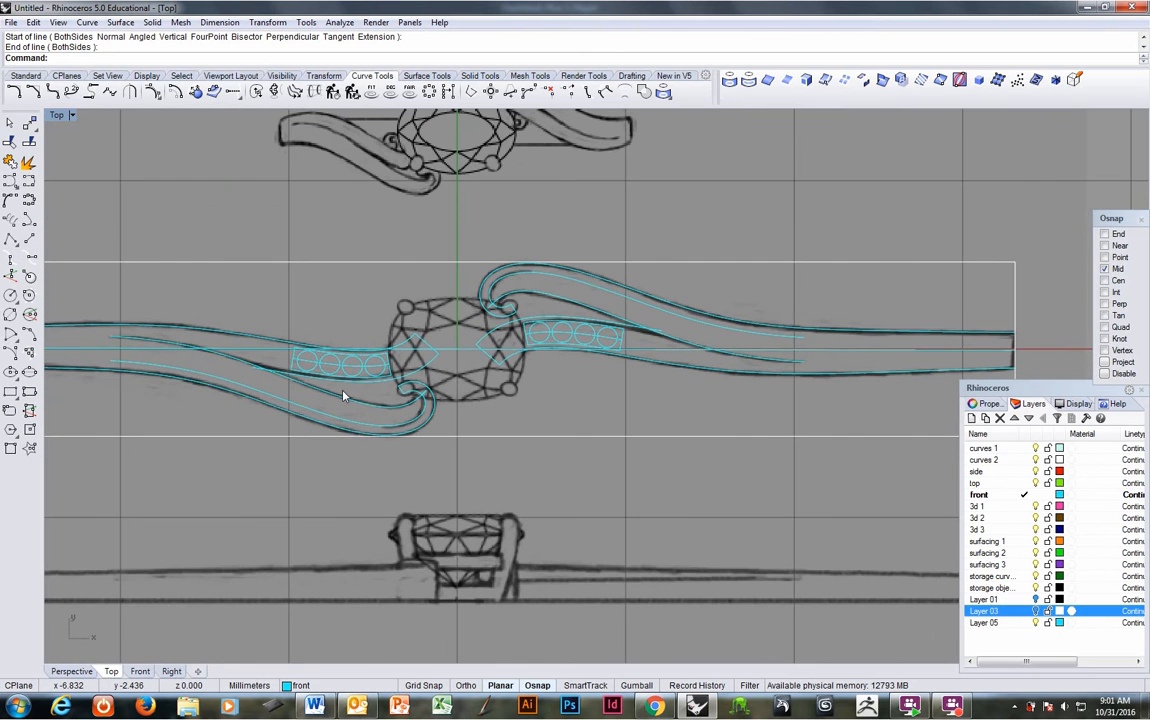
scroll(340, 398, down, 3)
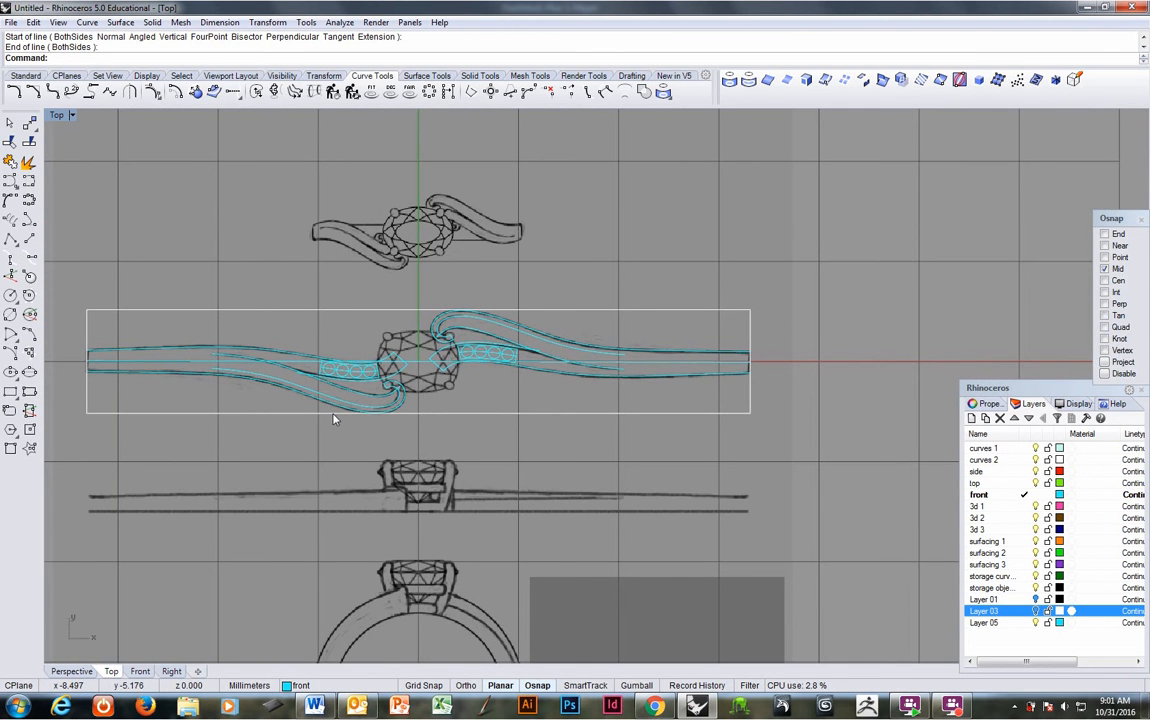
right_drag(411, 411, 424, 398)
scroll(431, 397, down, 1)
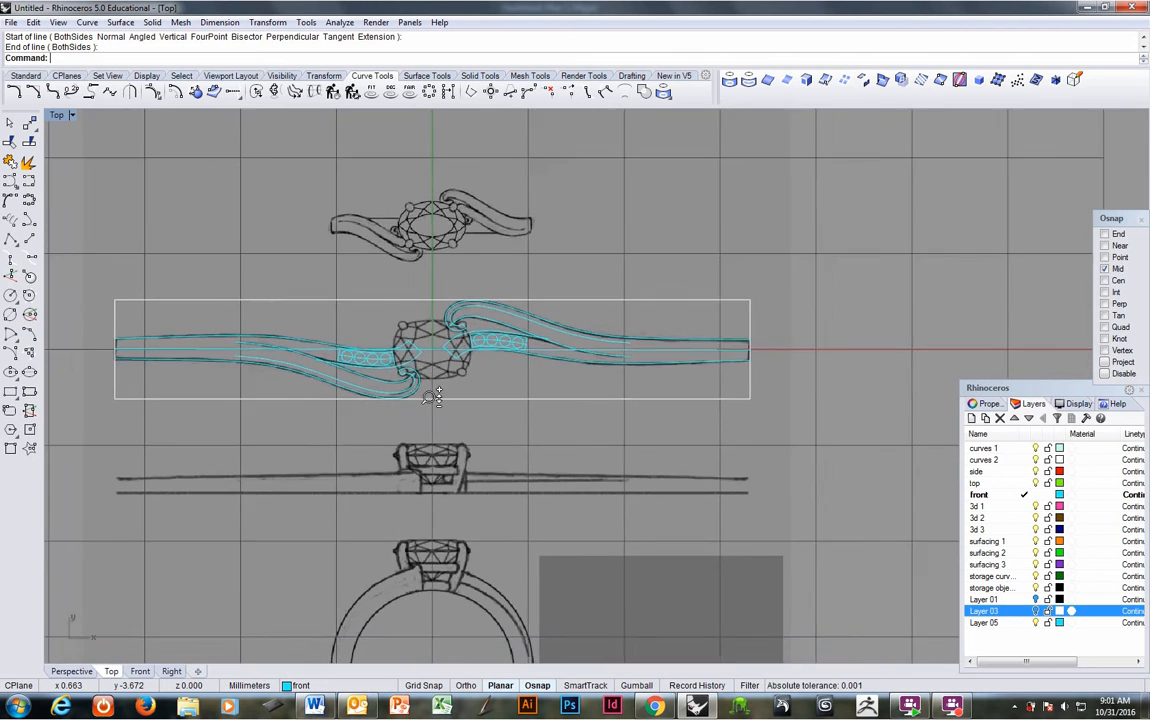
scroll(431, 393, down, 2)
scroll(438, 393, up, 2)
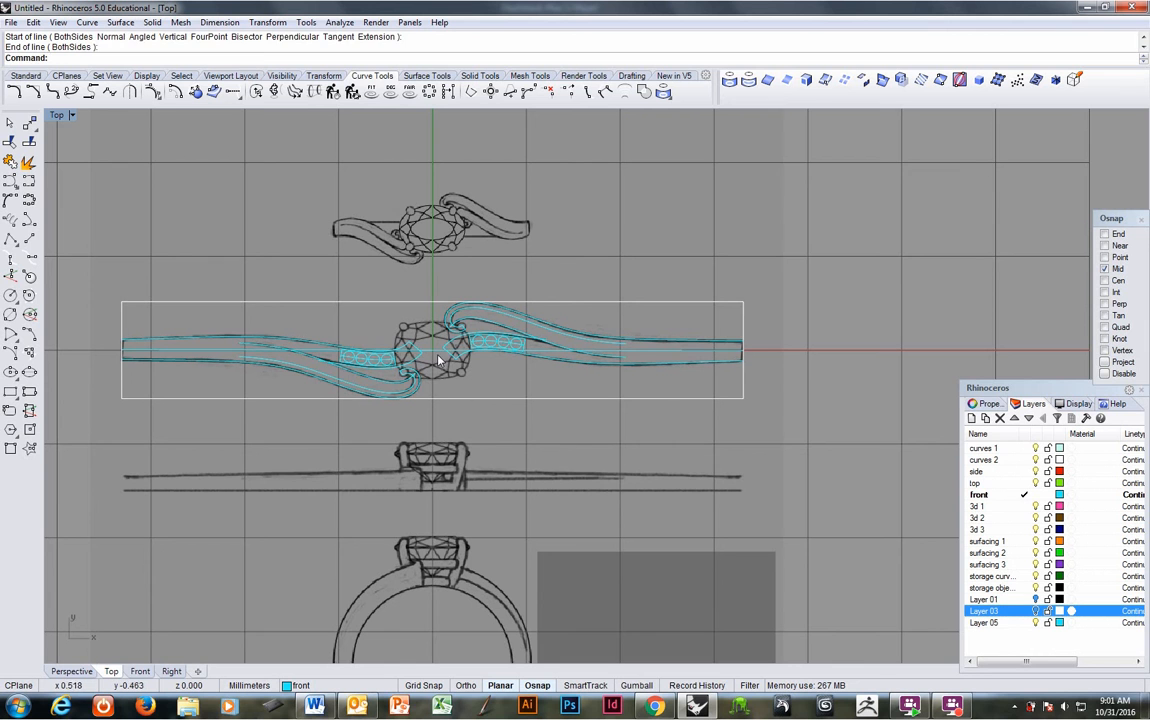
click(438, 362)
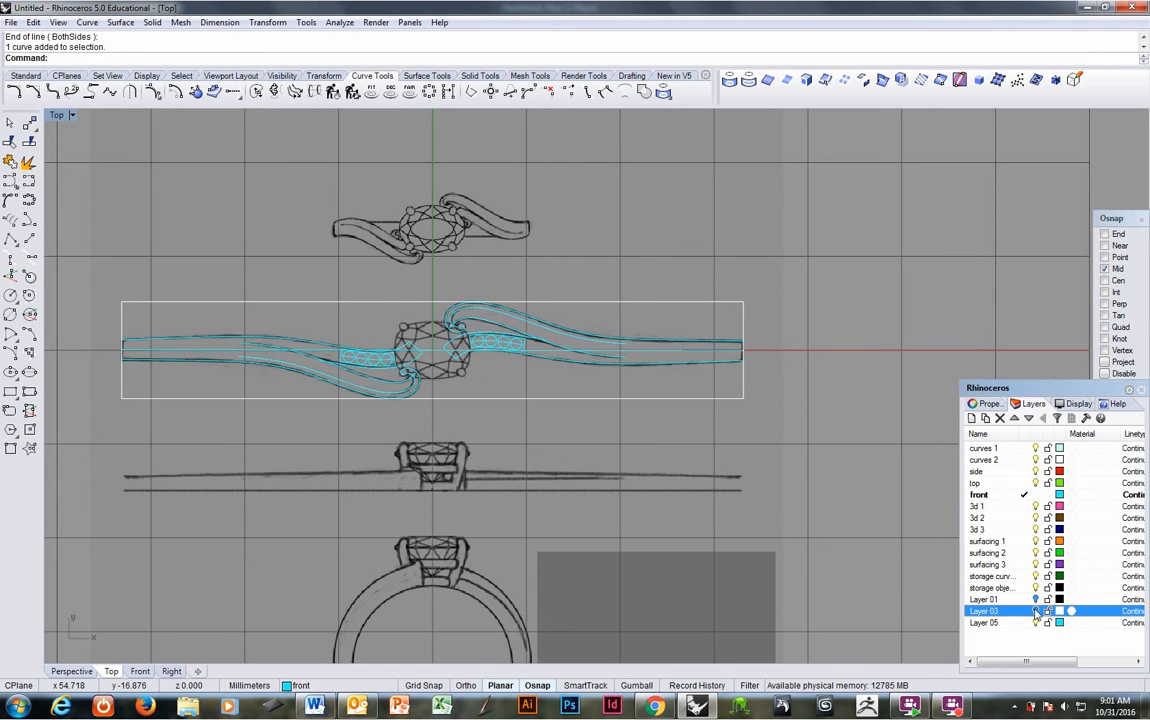
click(1036, 599)
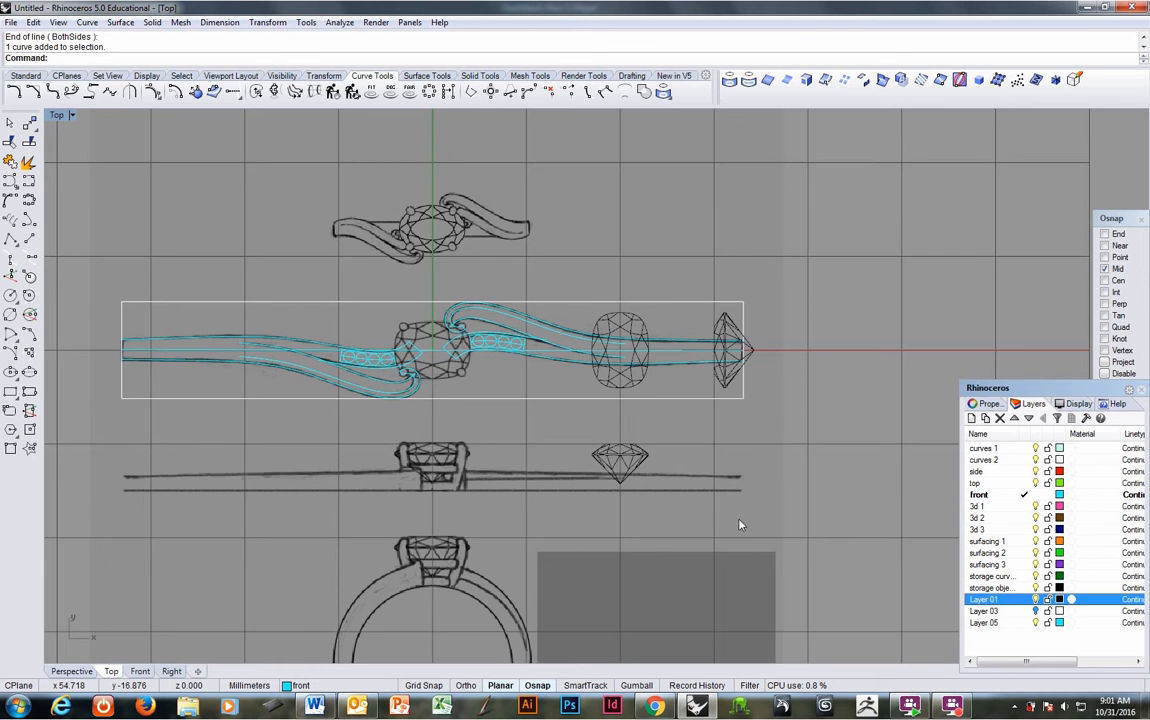
scroll(617, 391, up, 2)
click(614, 389)
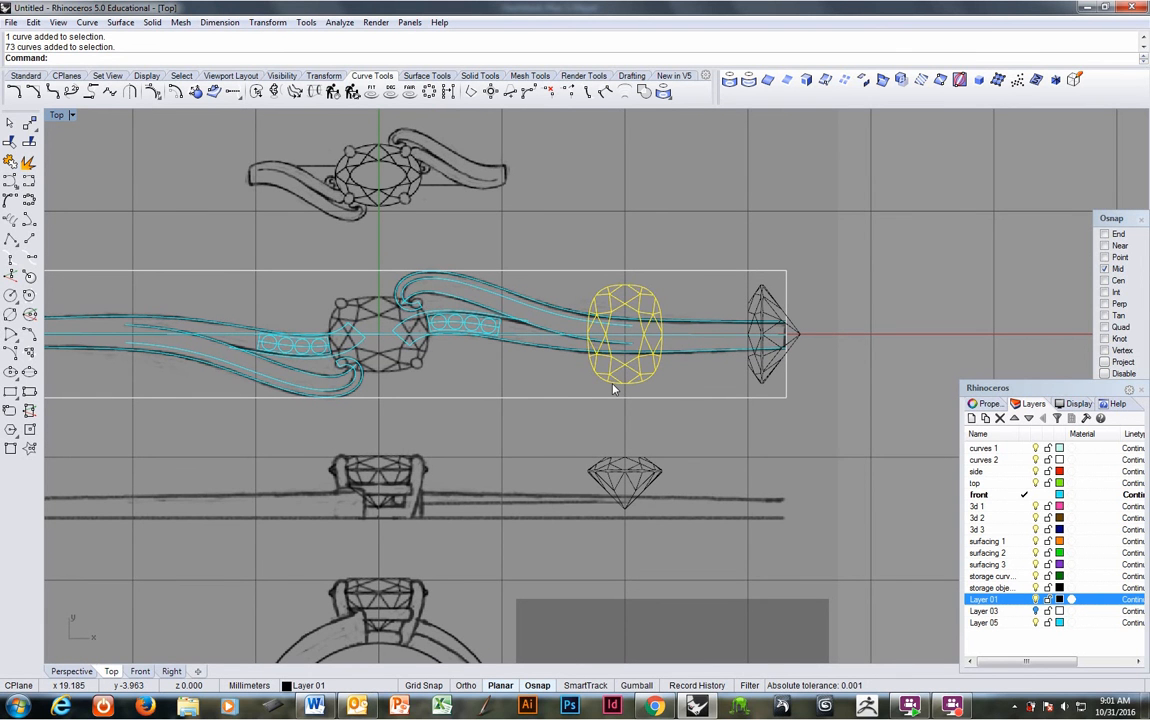
key(ctrl+shift+g)
click(613, 385)
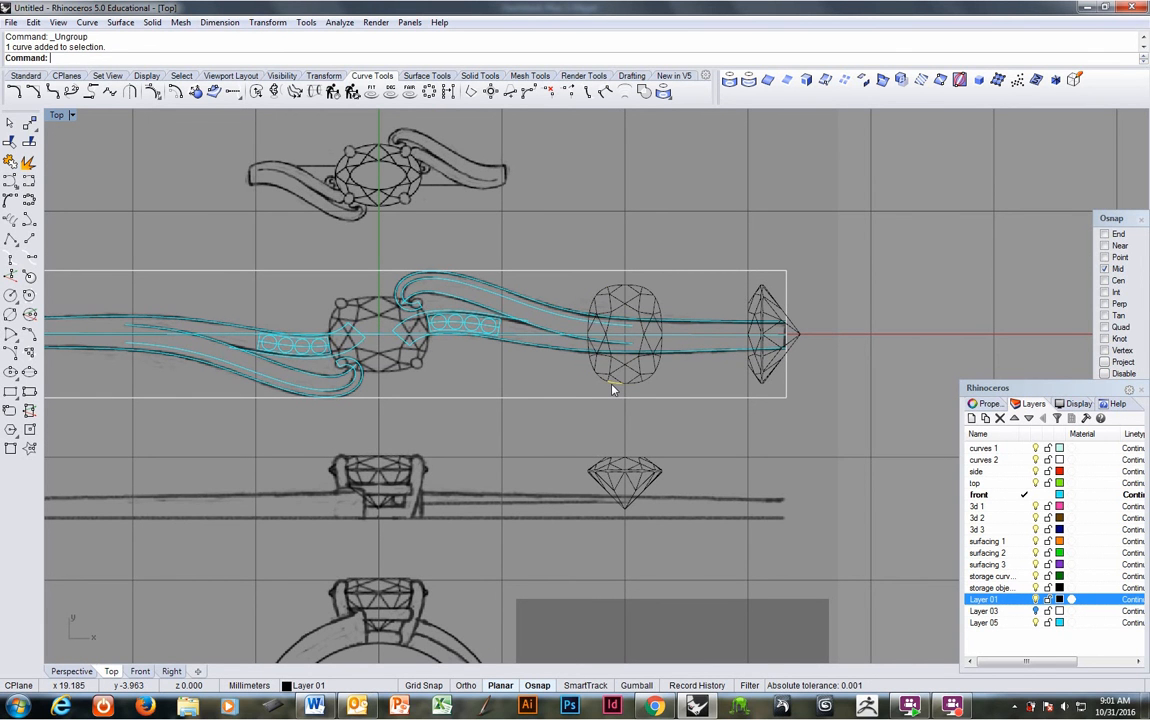
click(634, 390)
scroll(630, 388, up, 4)
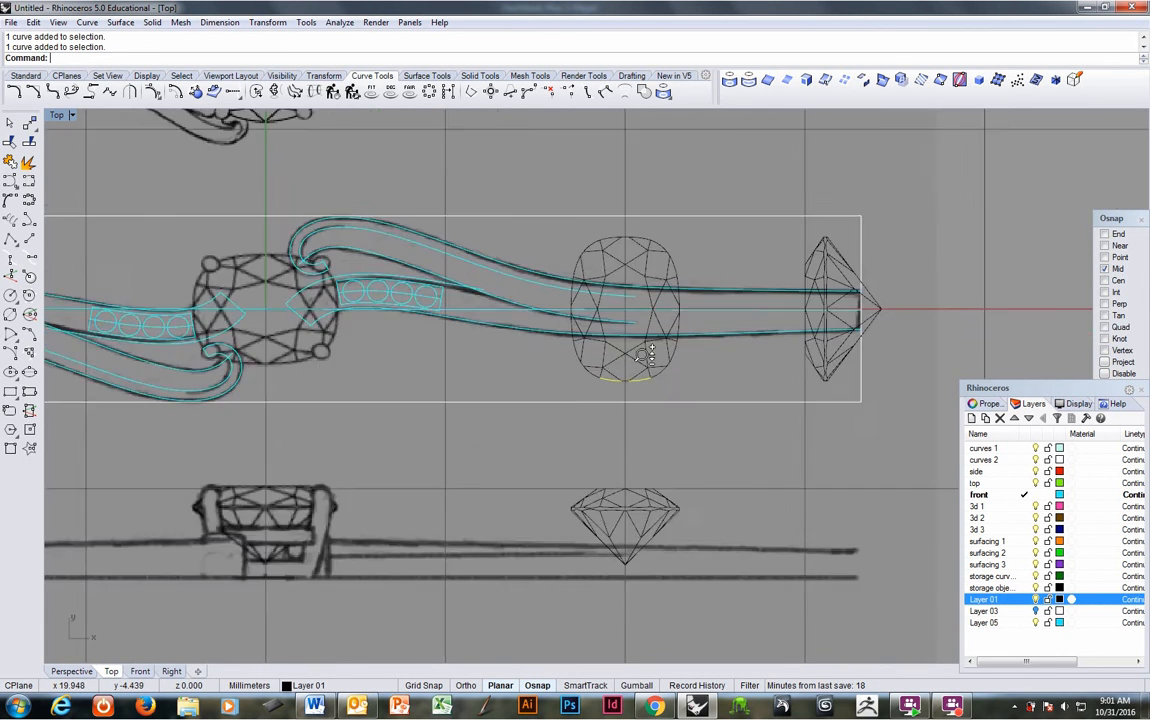
right_drag(593, 381, 540, 432)
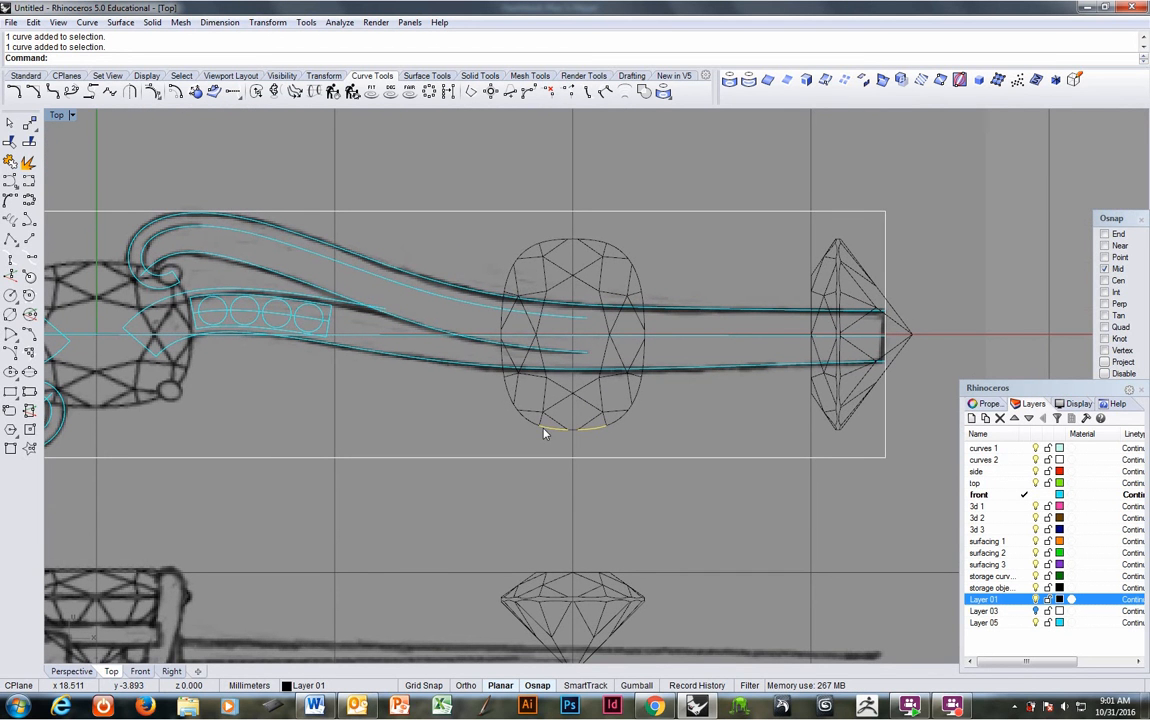
click(9, 161)
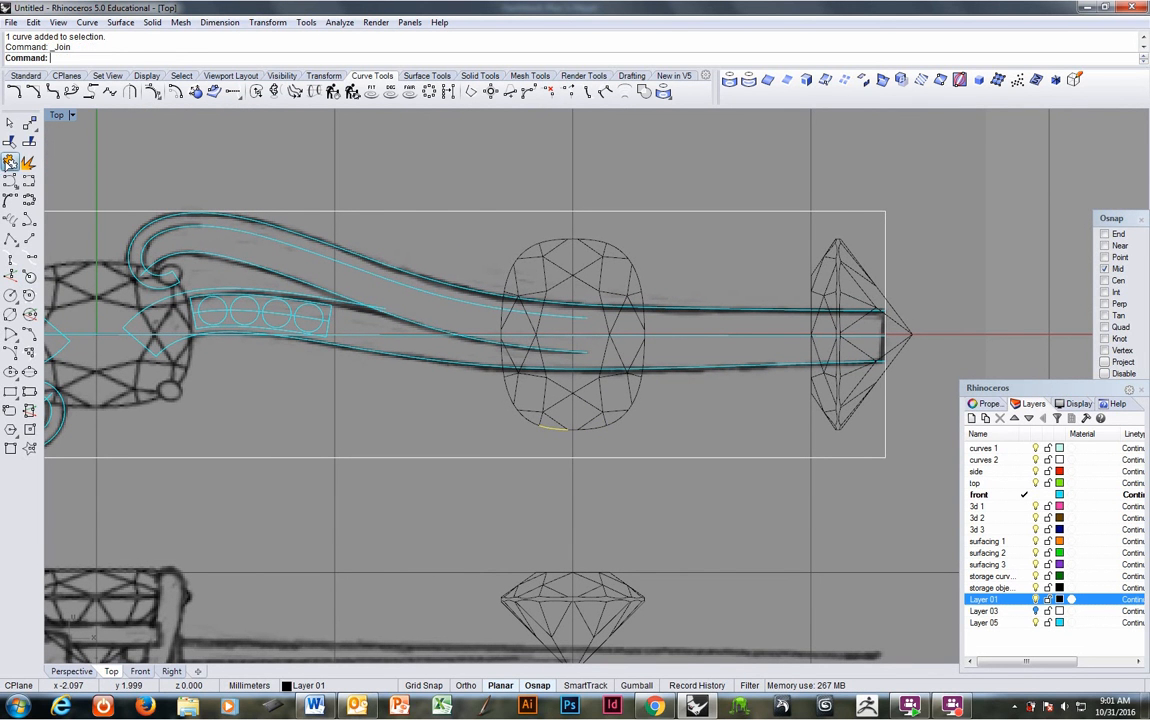
click(572, 434)
click(586, 432)
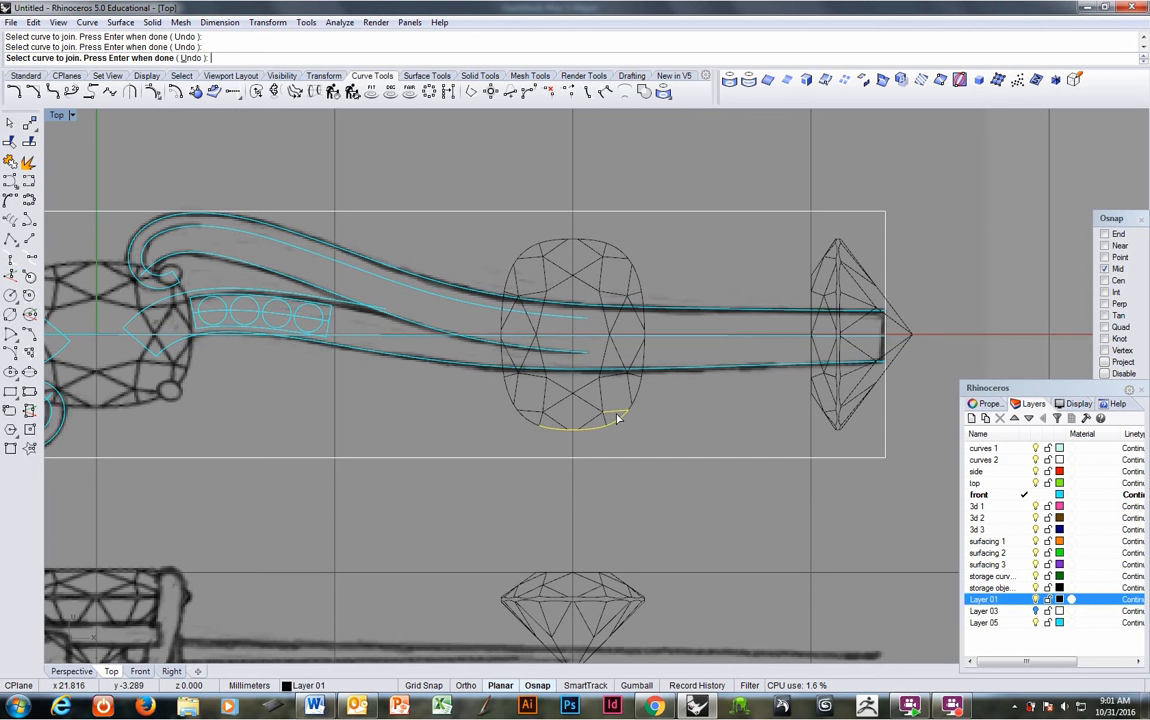
key(Return)
Join the three short outline segments at the lower edge of the top-view gemstone into one curve.
key(Return)
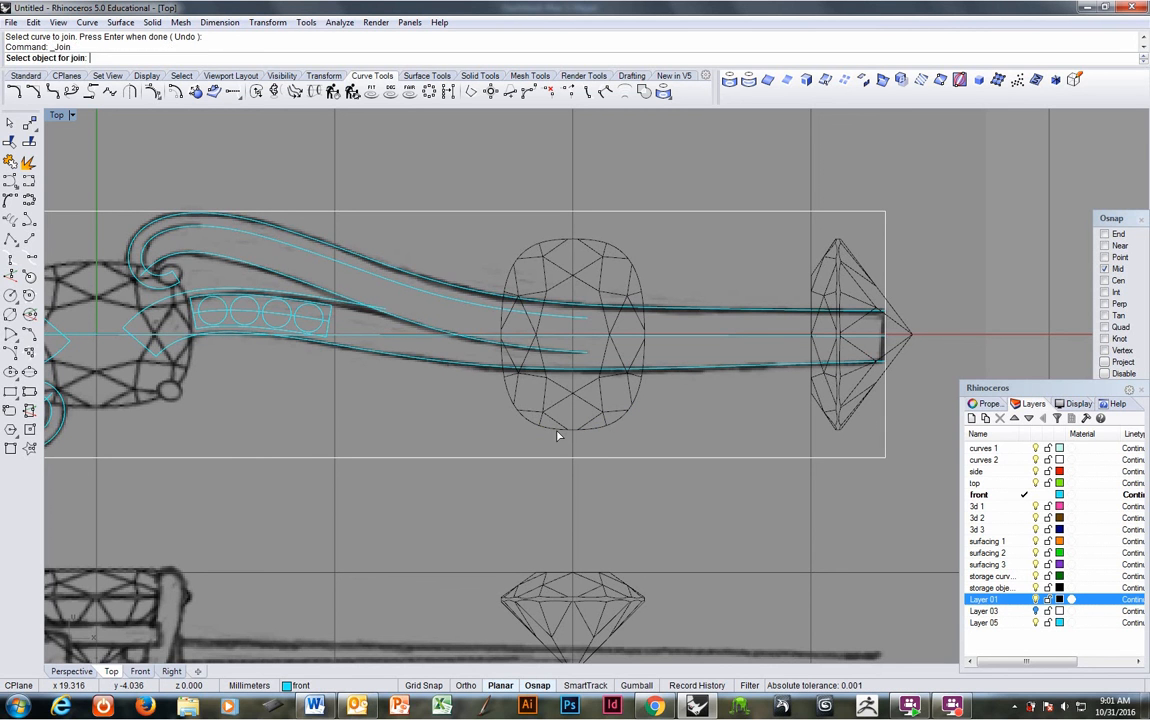
click(565, 435)
click(580, 433)
click(587, 431)
key(Return)
Extend the joined lower edge of the gemstone by joining the outline segments at its lower right corner.
key(Return)
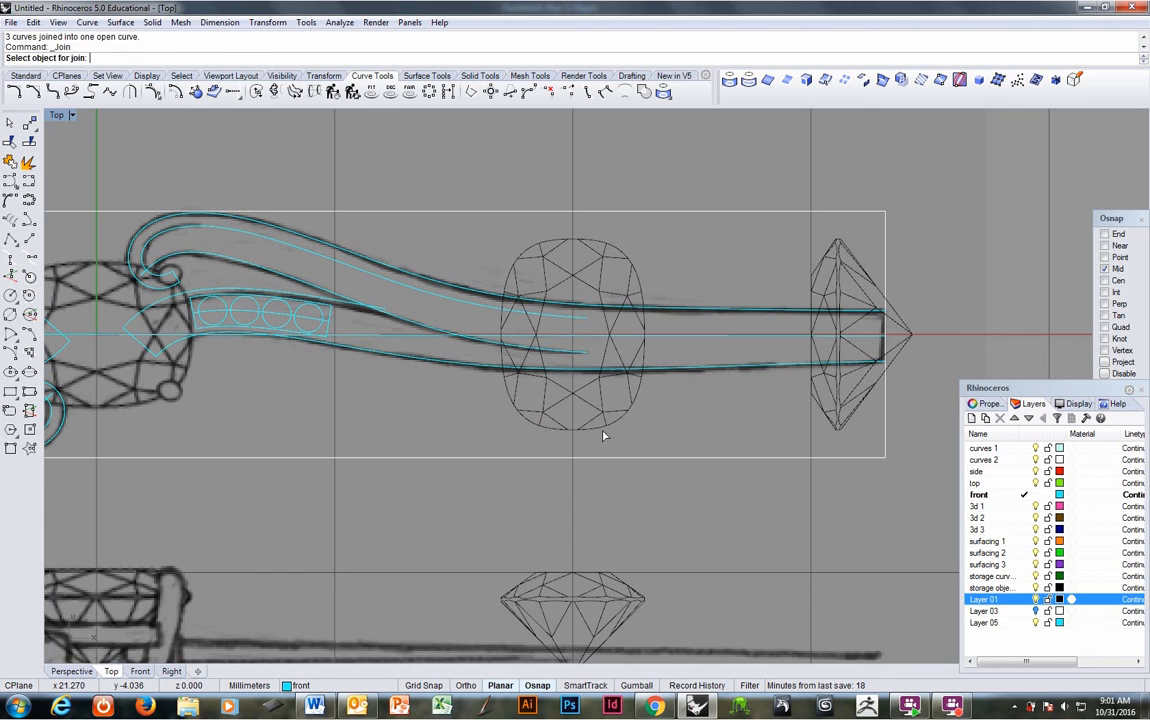
click(614, 428)
click(620, 413)
click(624, 418)
key(Return)
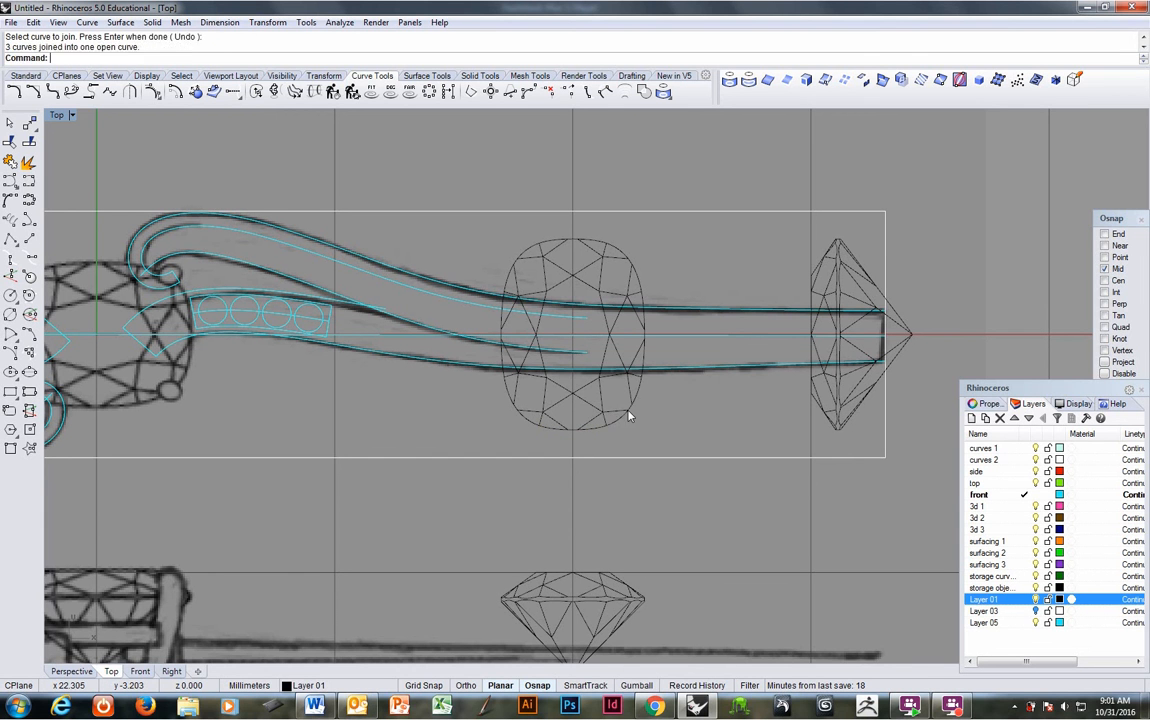
key(Return)
click(627, 413)
key(Return)
Join the remaining outer segments of the top-view gemstone all the way around into one closed outline.
key(Return)
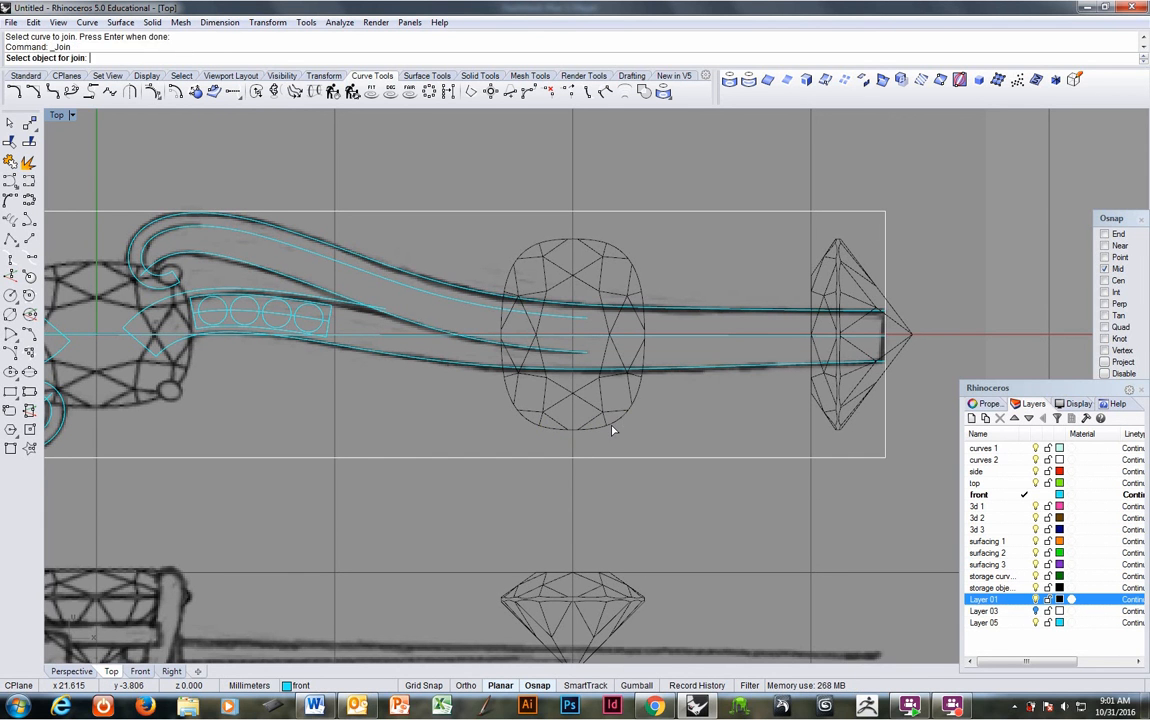
click(620, 421)
click(638, 403)
key(Return)
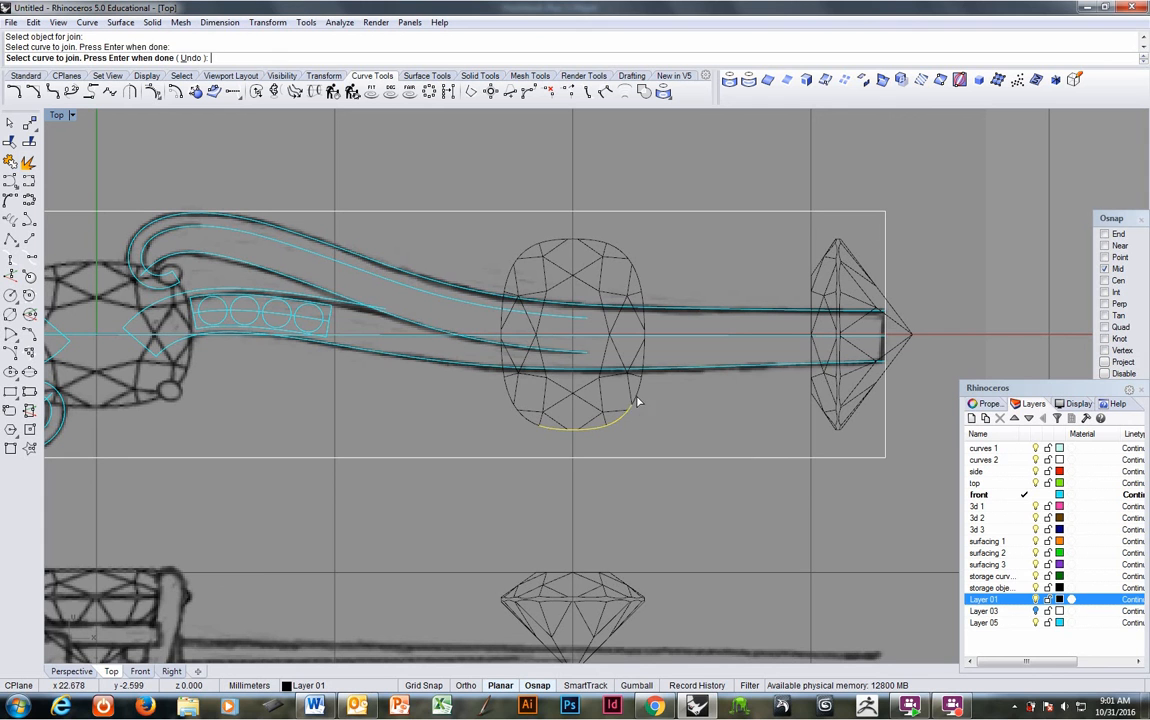
click(641, 390)
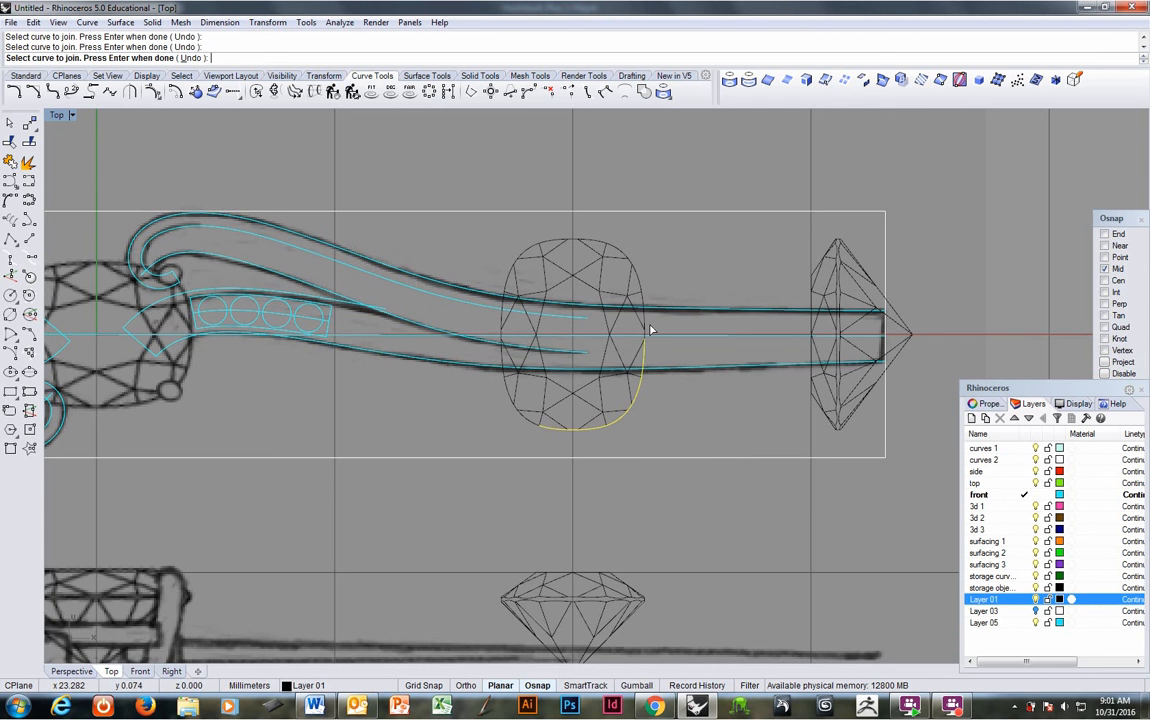
click(647, 322)
click(651, 383)
scroll(652, 334, up, 5)
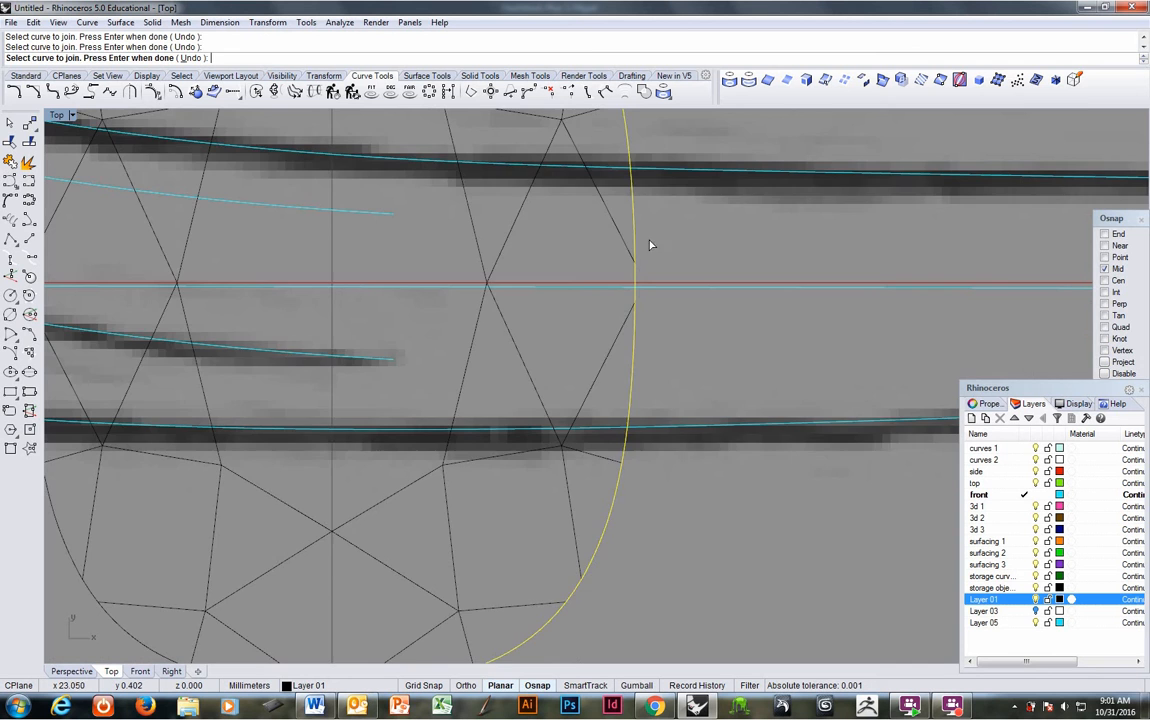
scroll(647, 300, down, 4)
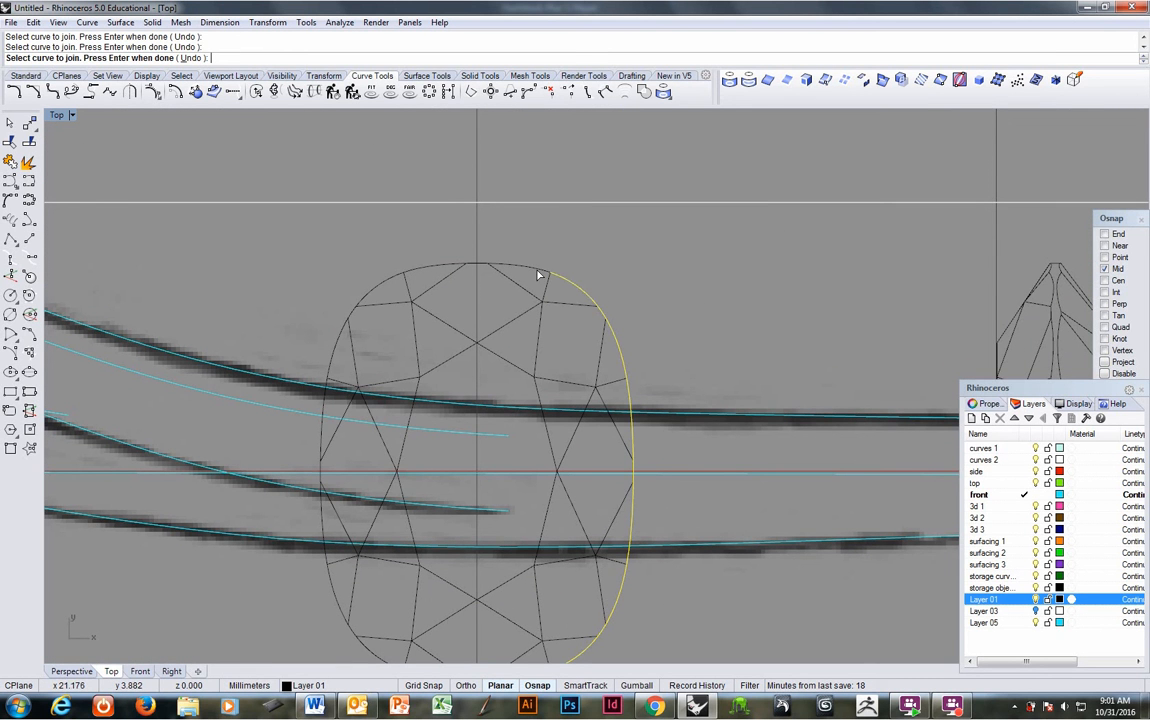
click(486, 267)
click(430, 267)
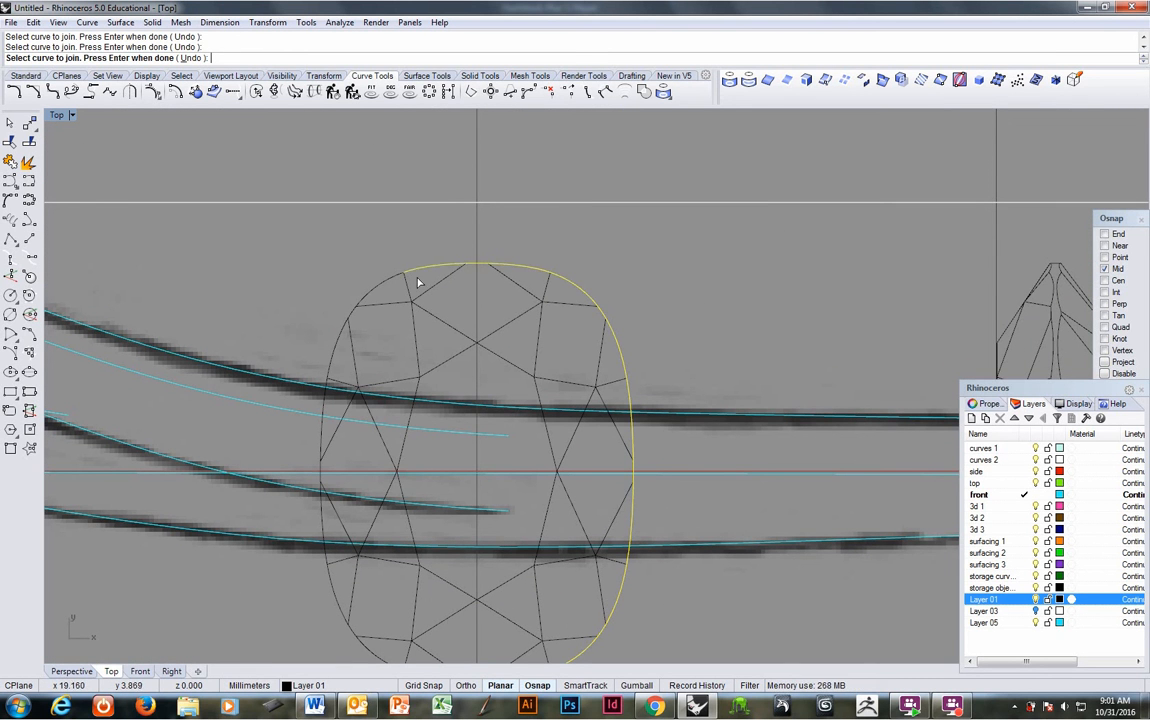
click(336, 349)
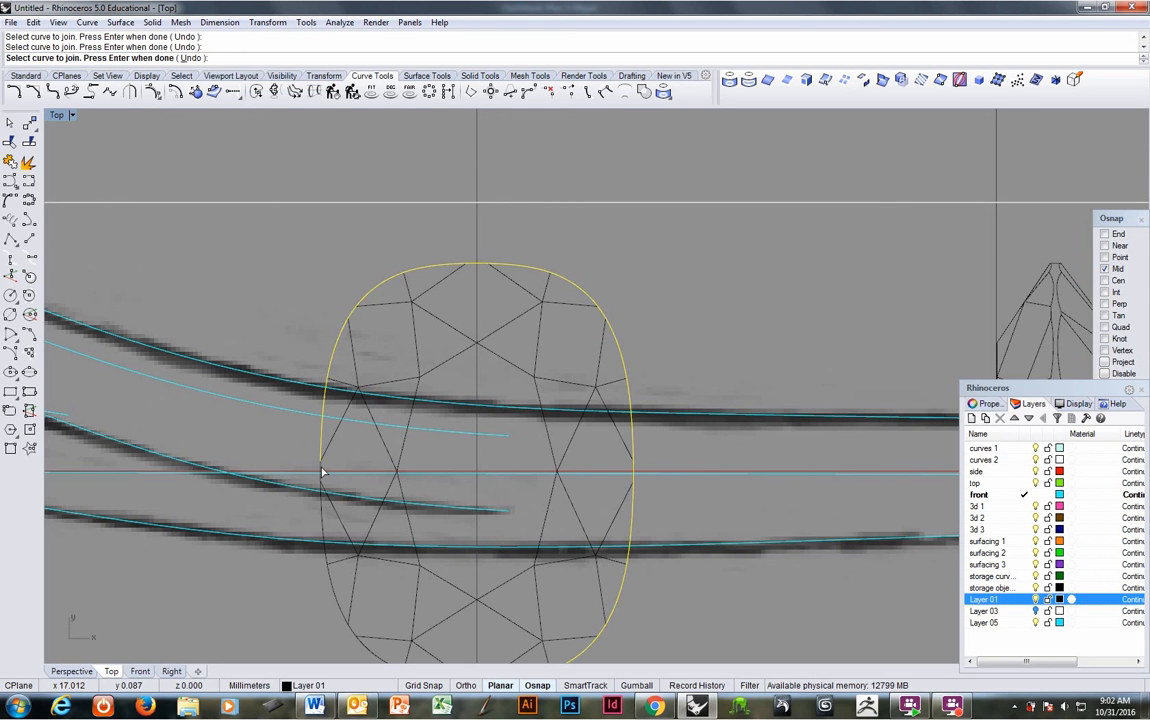
click(322, 516)
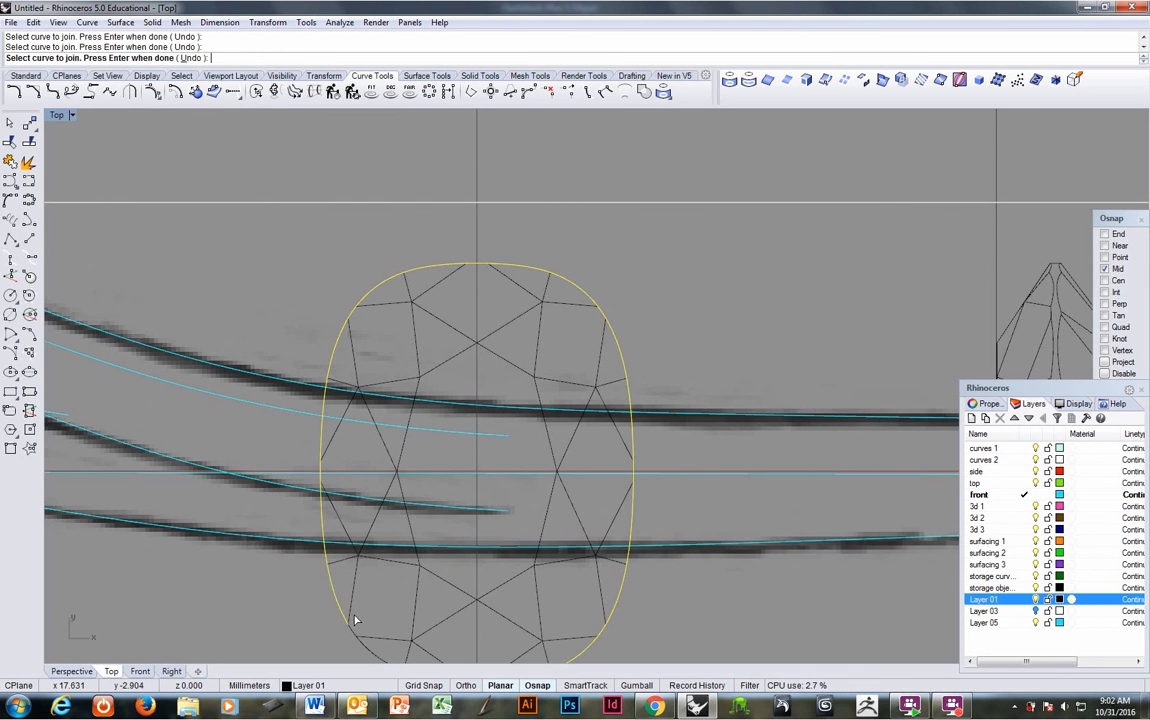
right_drag(355, 620, 352, 497)
key(Return)
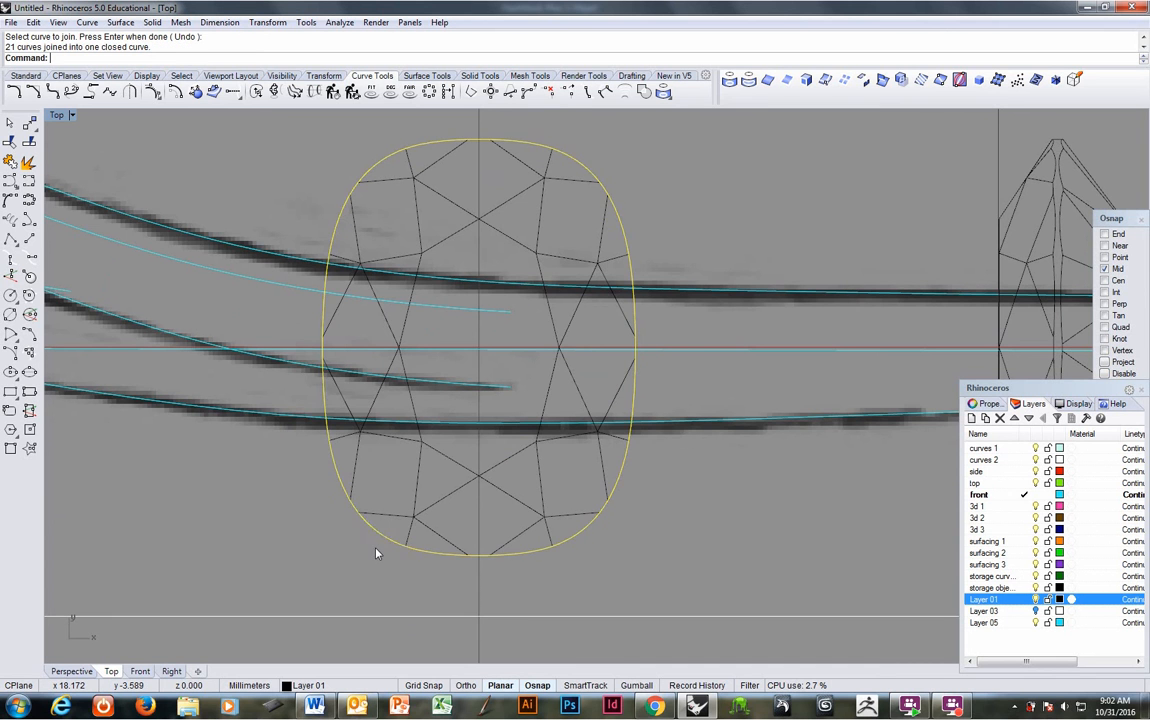
Copy the closed gemstone outline and paste a duplicate in place.
scroll(390, 535, down, 2)
click(393, 538)
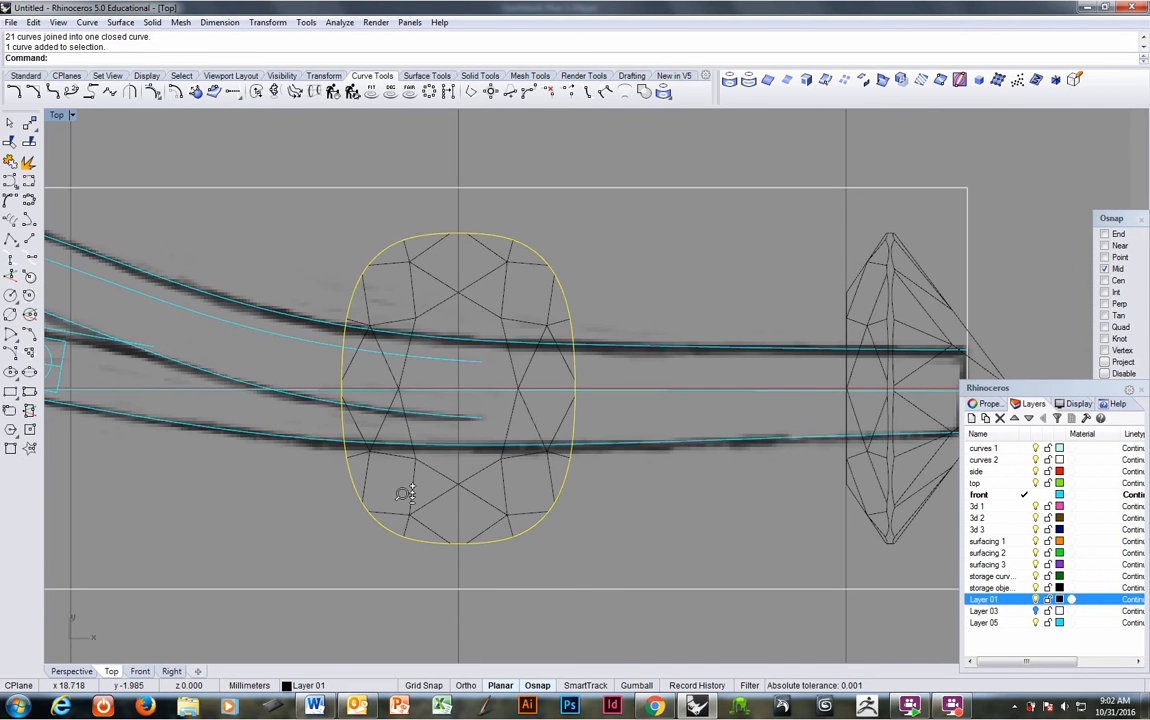
scroll(452, 495, down, 4)
right_drag(452, 495, 644, 467)
key(ctrl+c)
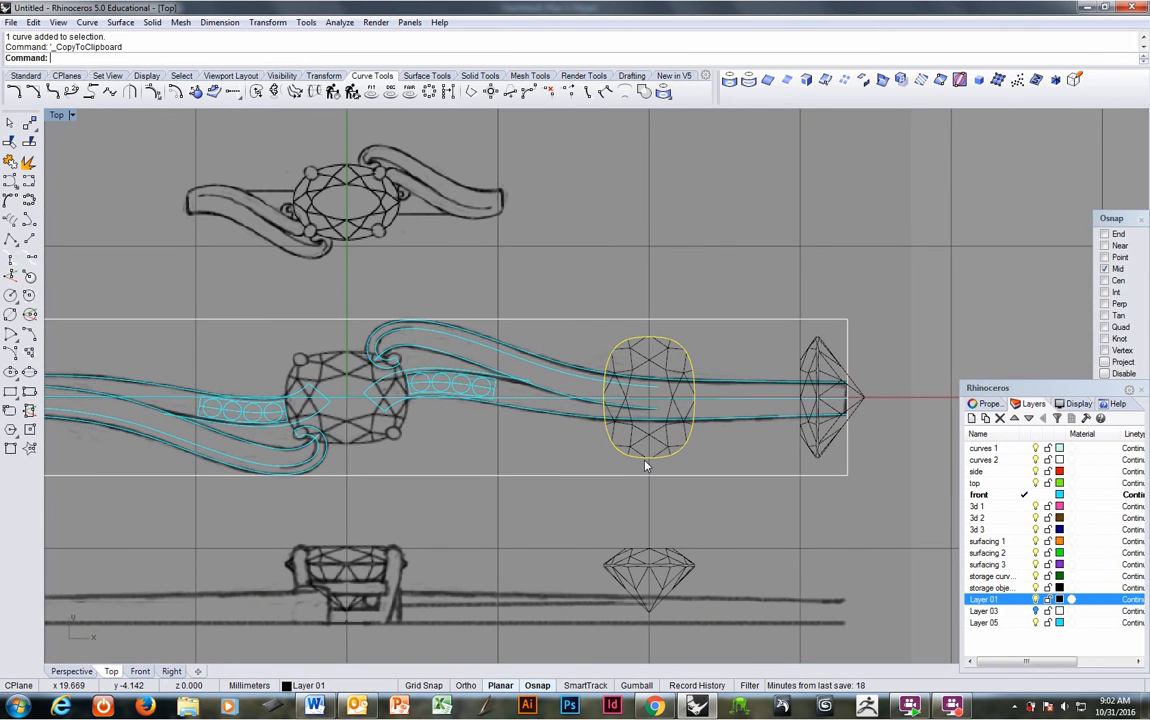
key(ctrl+v)
Turn on Grid Snap and move the pasted outline from its center at 20,0 to the origin, 0.
text(m)
key(Return)
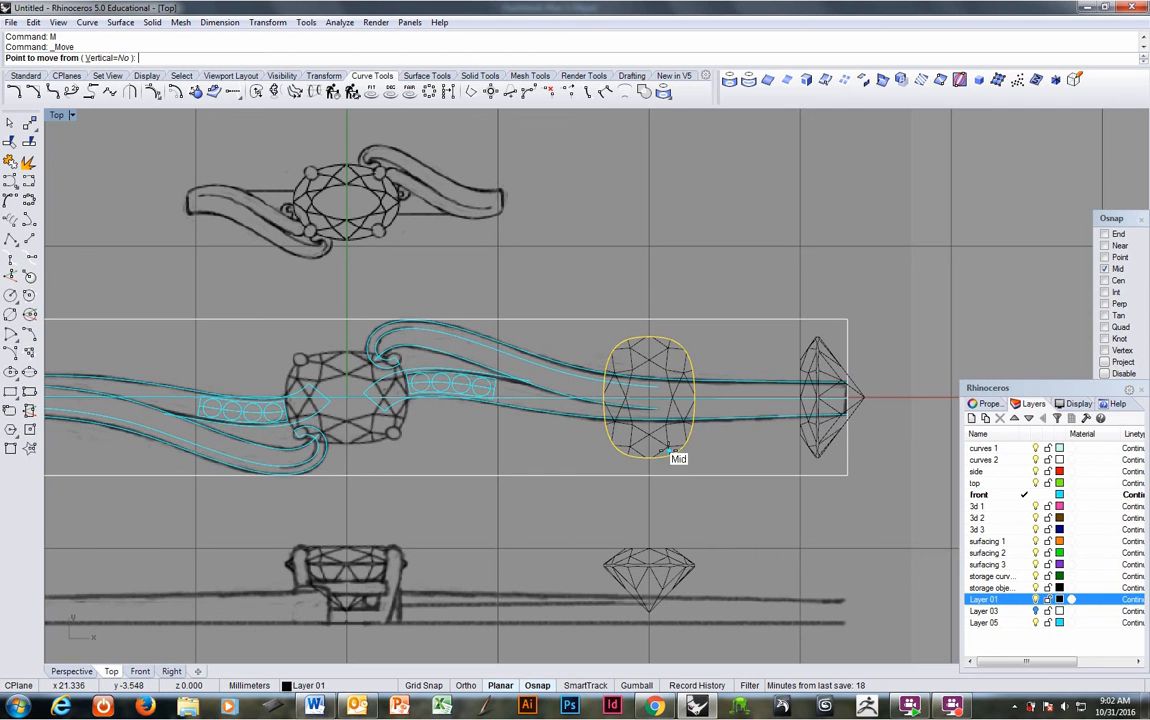
key(F9)
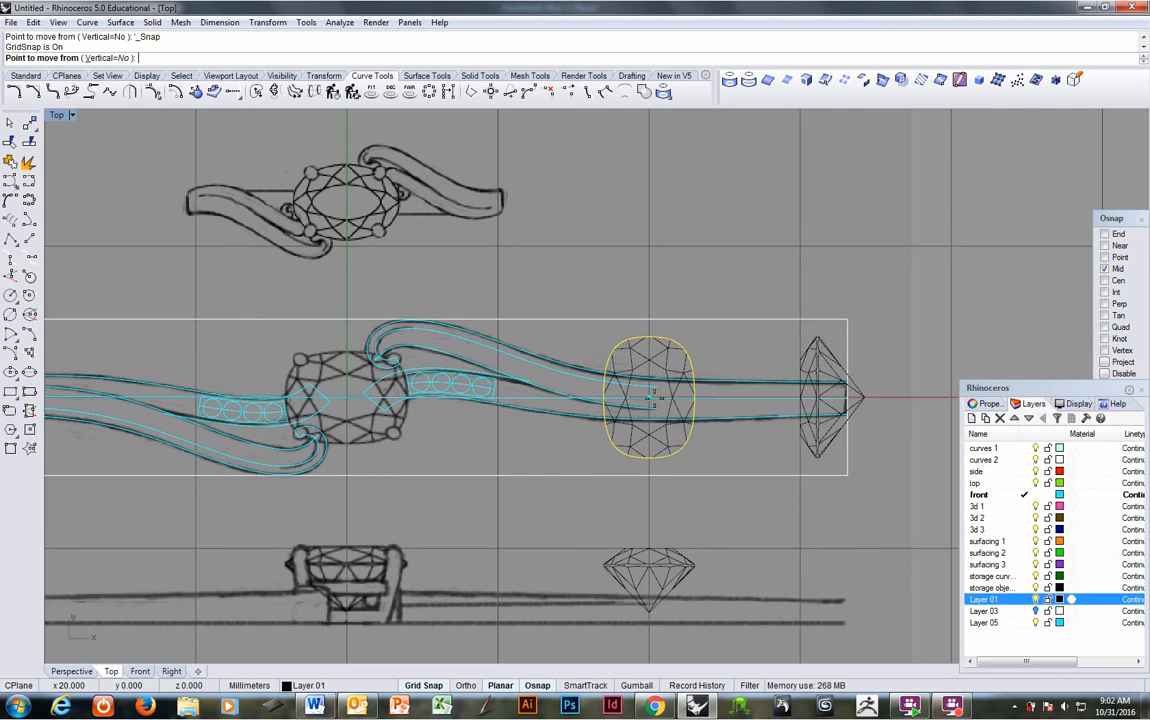
click(651, 398)
text(2)
key(Return)
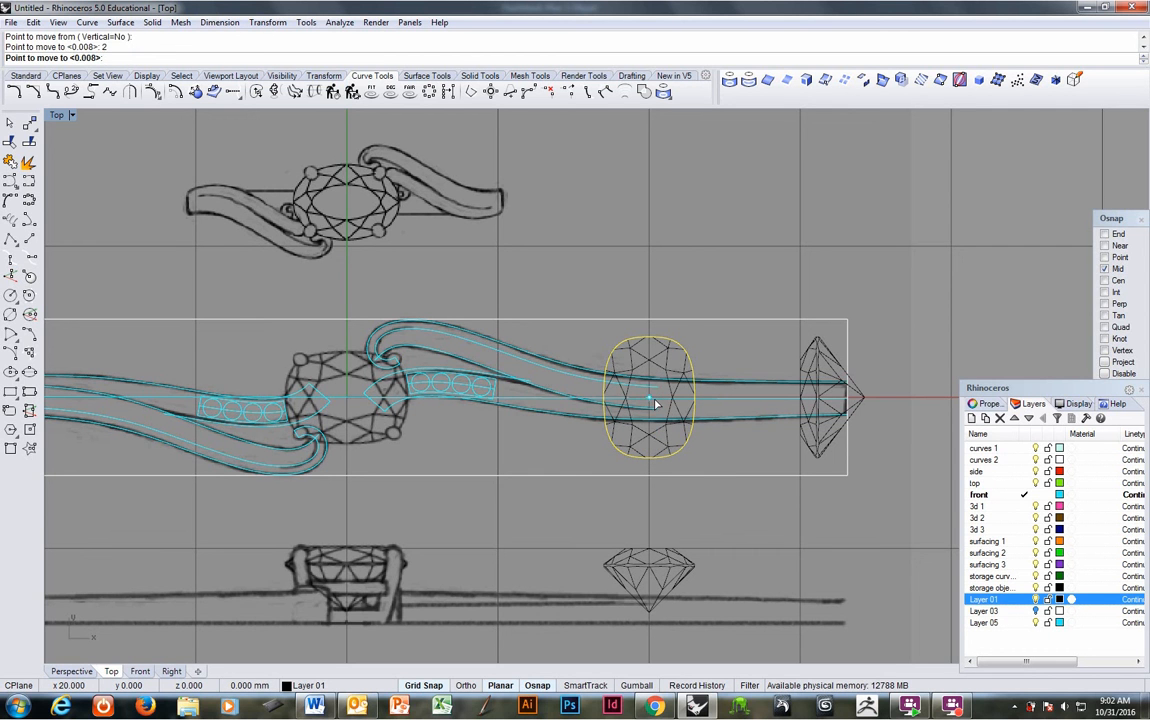
key(Escape)
text(m)
key(Return)
click(650, 407)
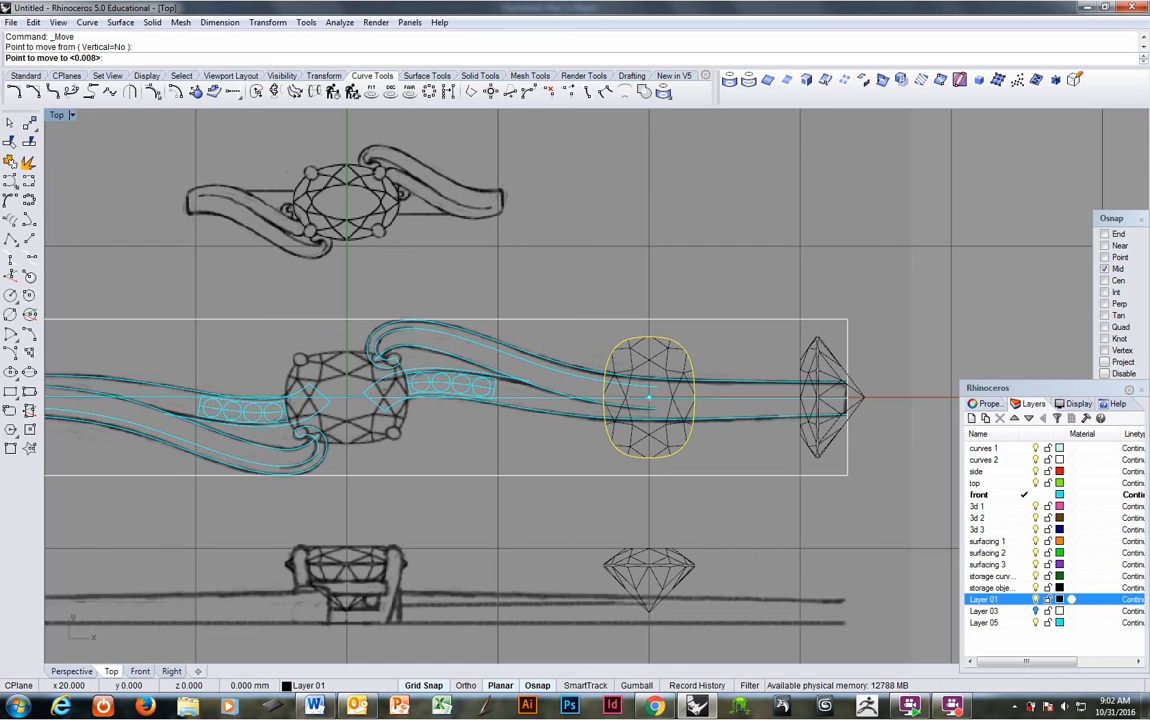
text(0)
key(Return)
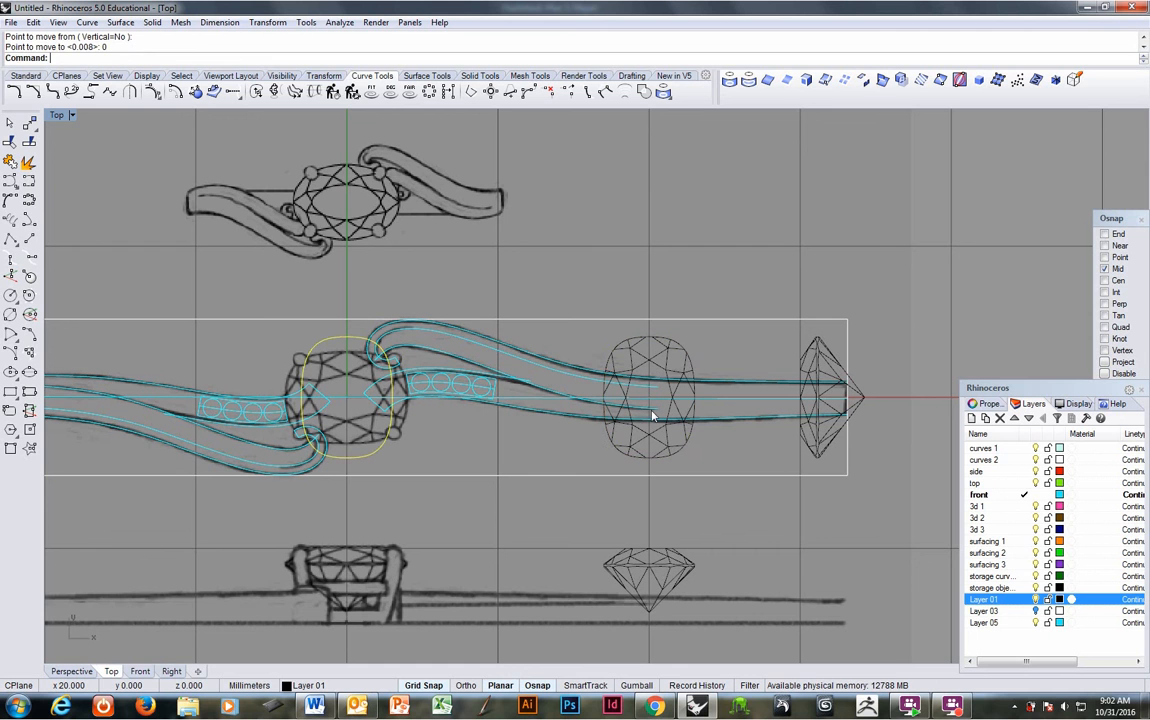
click(326, 76)
click(66, 91)
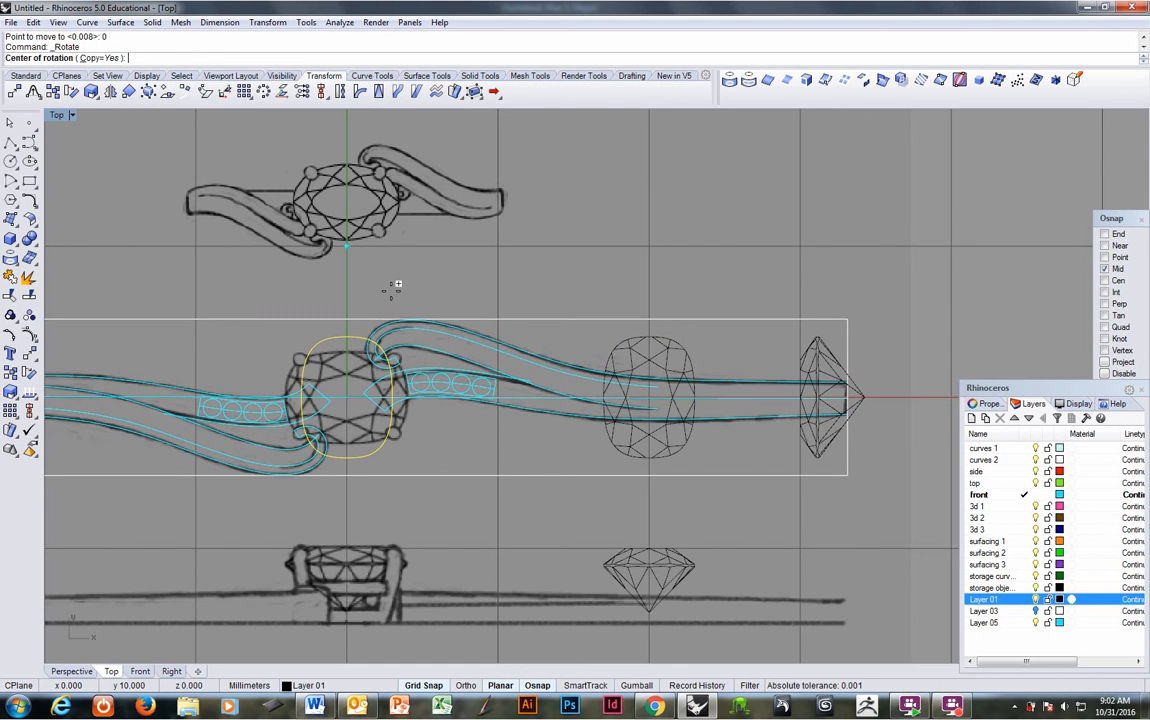
click(367, 412)
text(90)
key(Return)
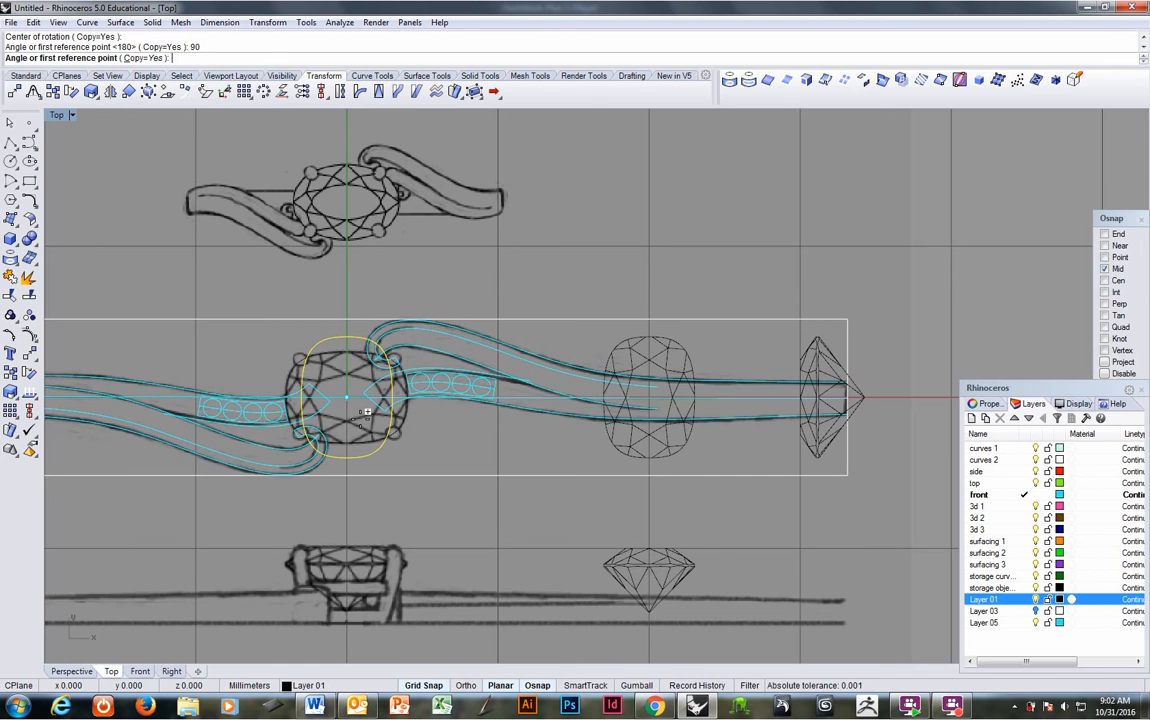
key(Return)
Rotate the gemstone outline at the origin by 90 degrees about 0, with copying turned off and object snaps disabled.
key(Return)
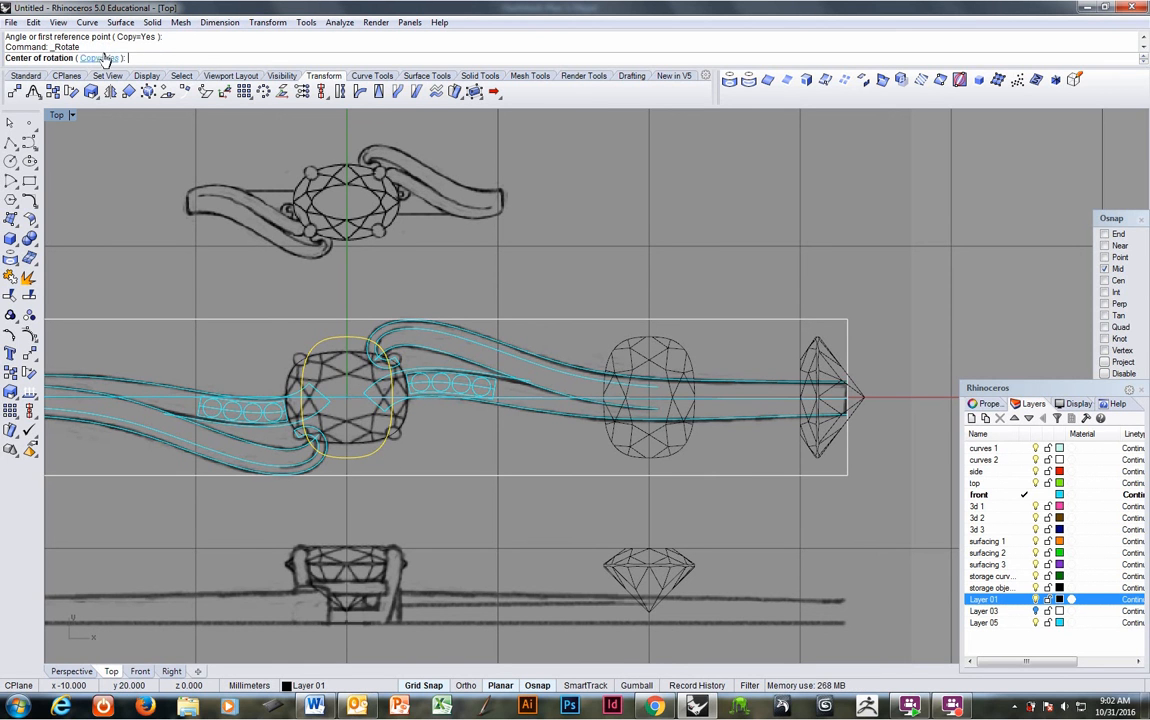
click(95, 58)
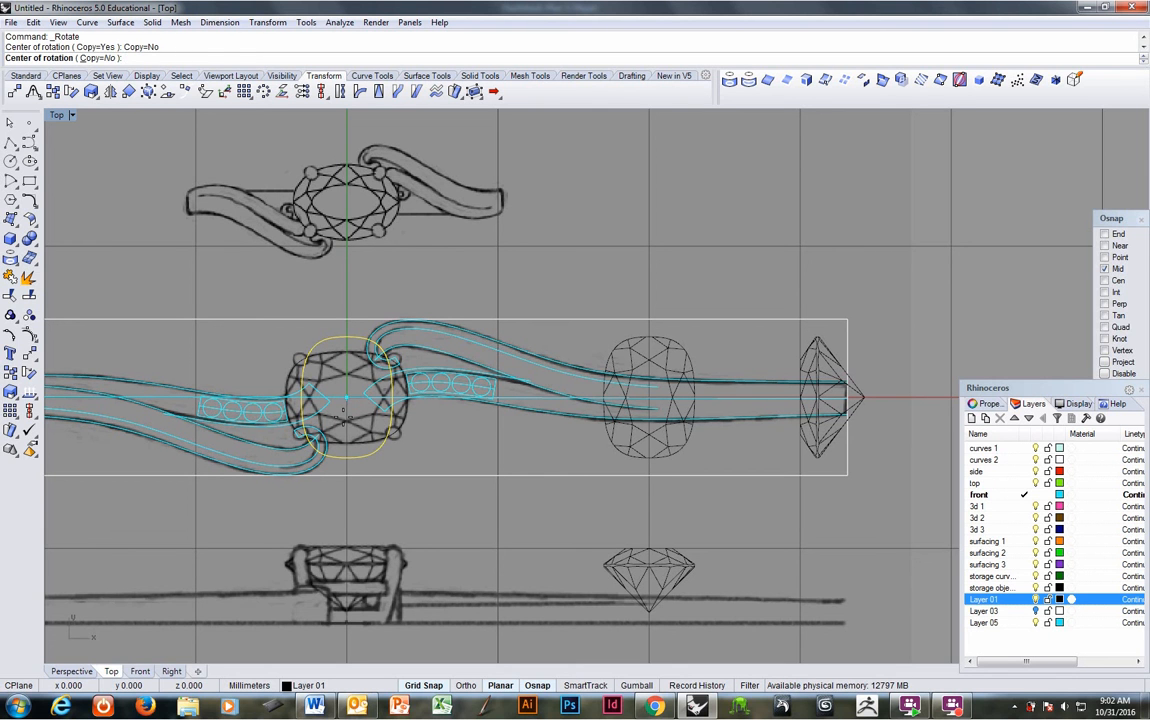
key(F4)
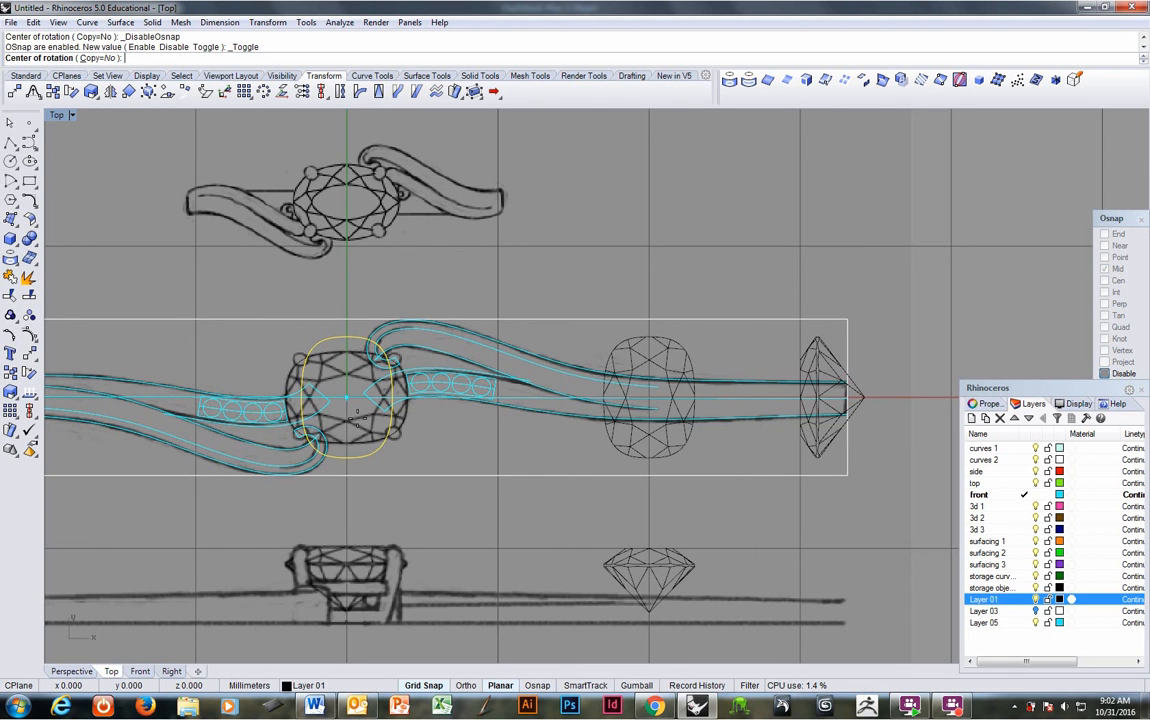
text(0)
key(Return)
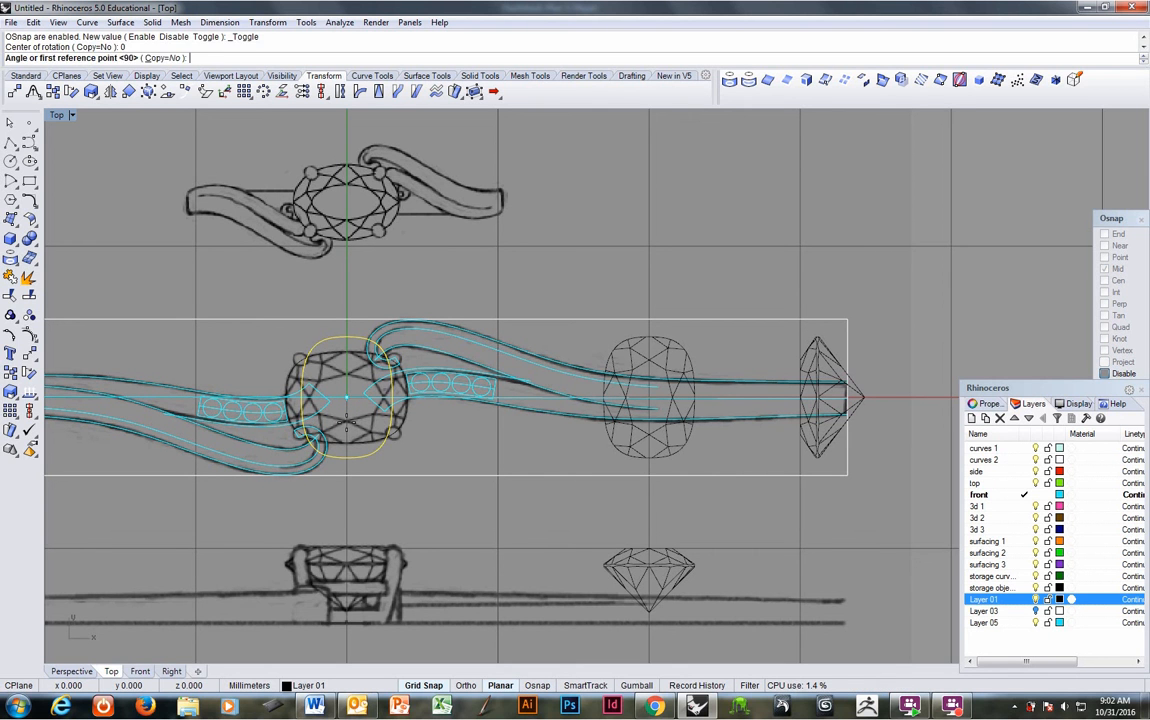
key(Return)
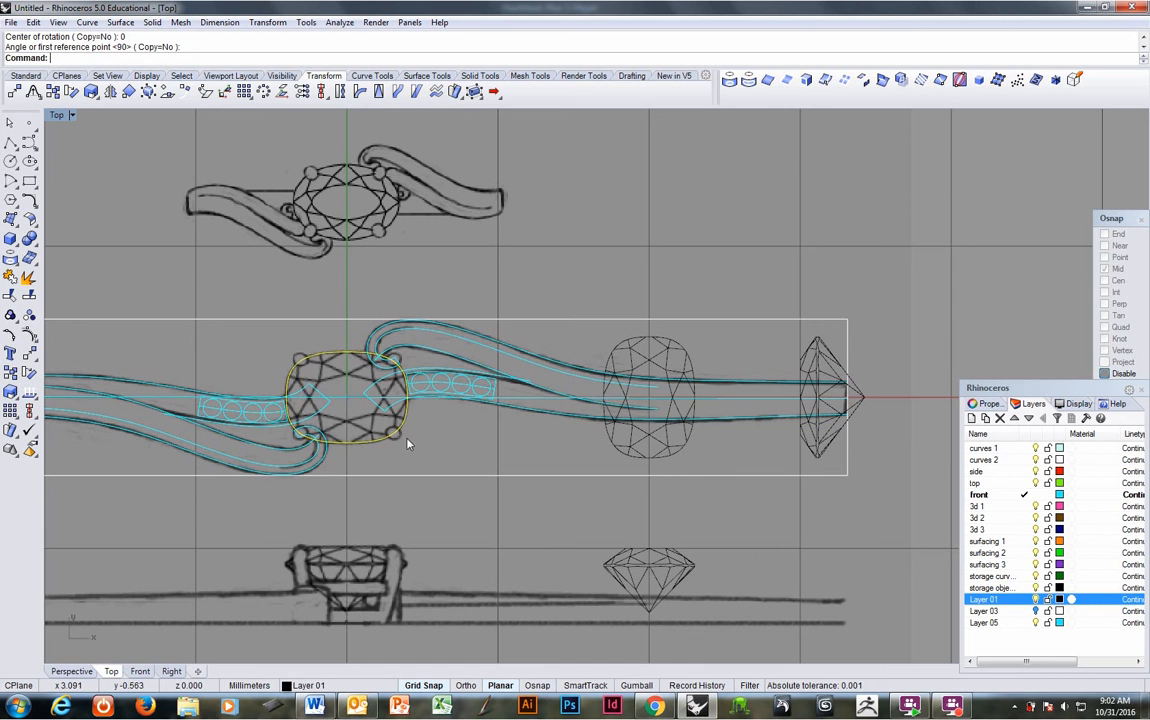
key(Escape)
Delete one of the two overlapping gemstone outlines around the sketch's center stone.
scroll(375, 430, up, 5)
click(386, 441)
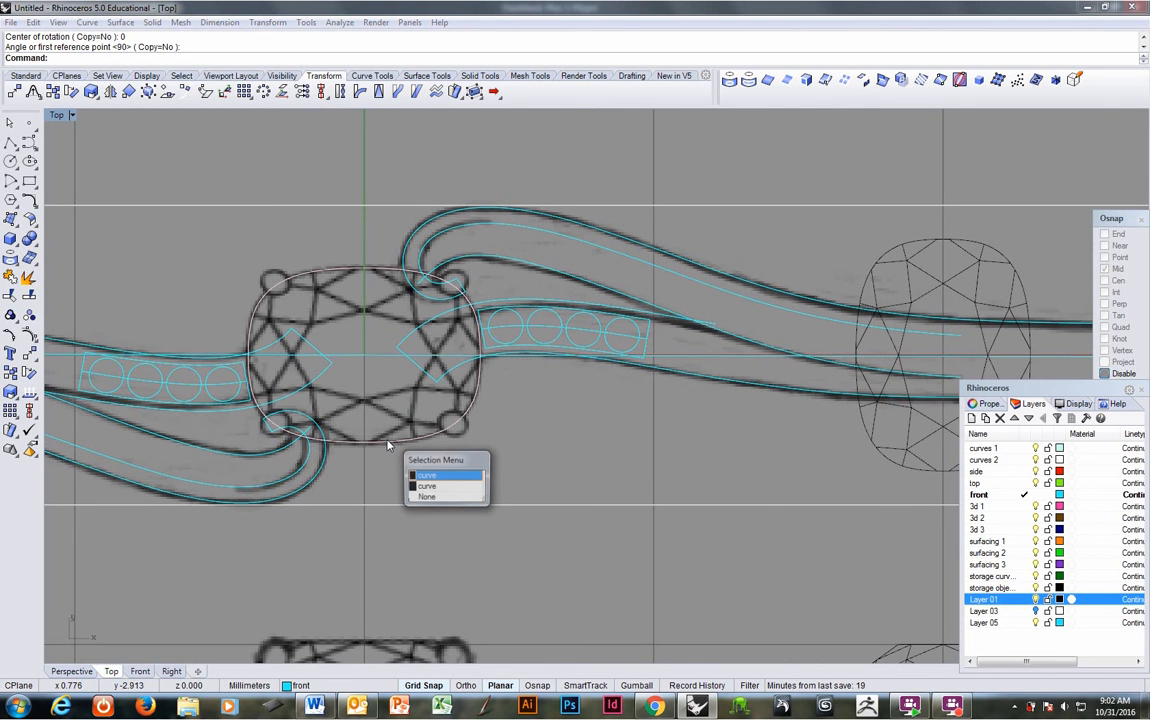
key(Return)
key(Delete)
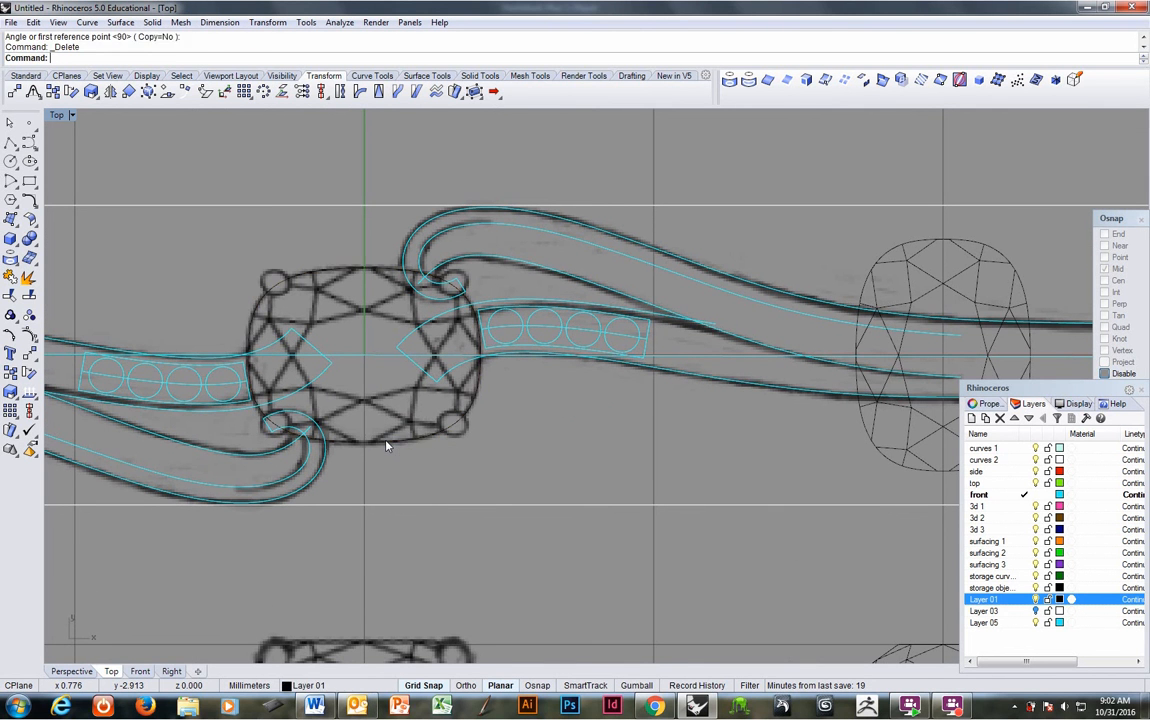
Move the remaining gemstone outline around the center stone to the front layer.
click(386, 441)
key(F4)
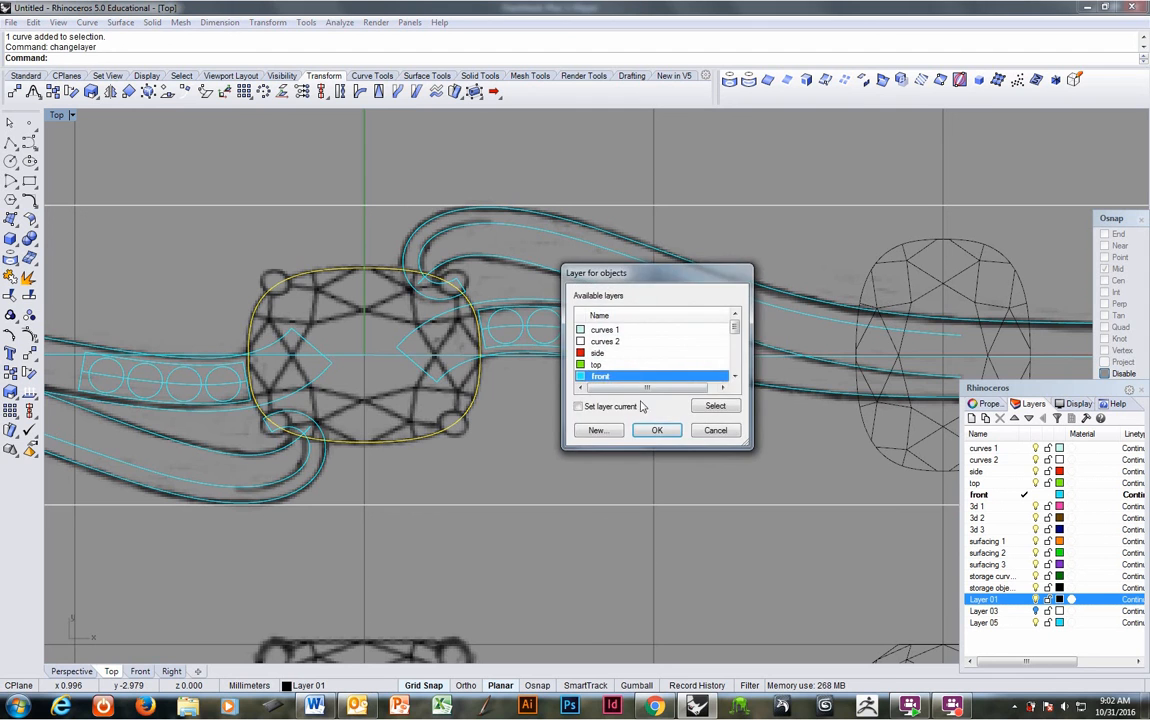
key(Return)
scroll(478, 473, down, 5)
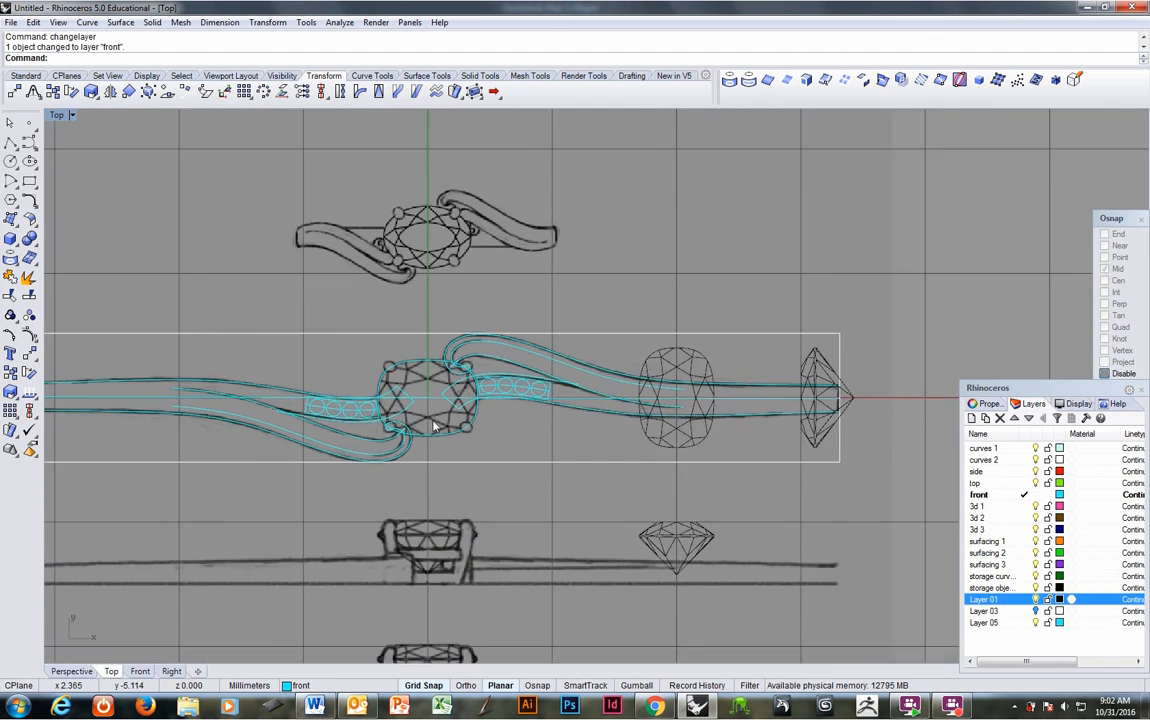
Hide Layer 01, which holds the reference gemstone drawings.
scroll(434, 388, up, 6)
scroll(435, 388, down, 15)
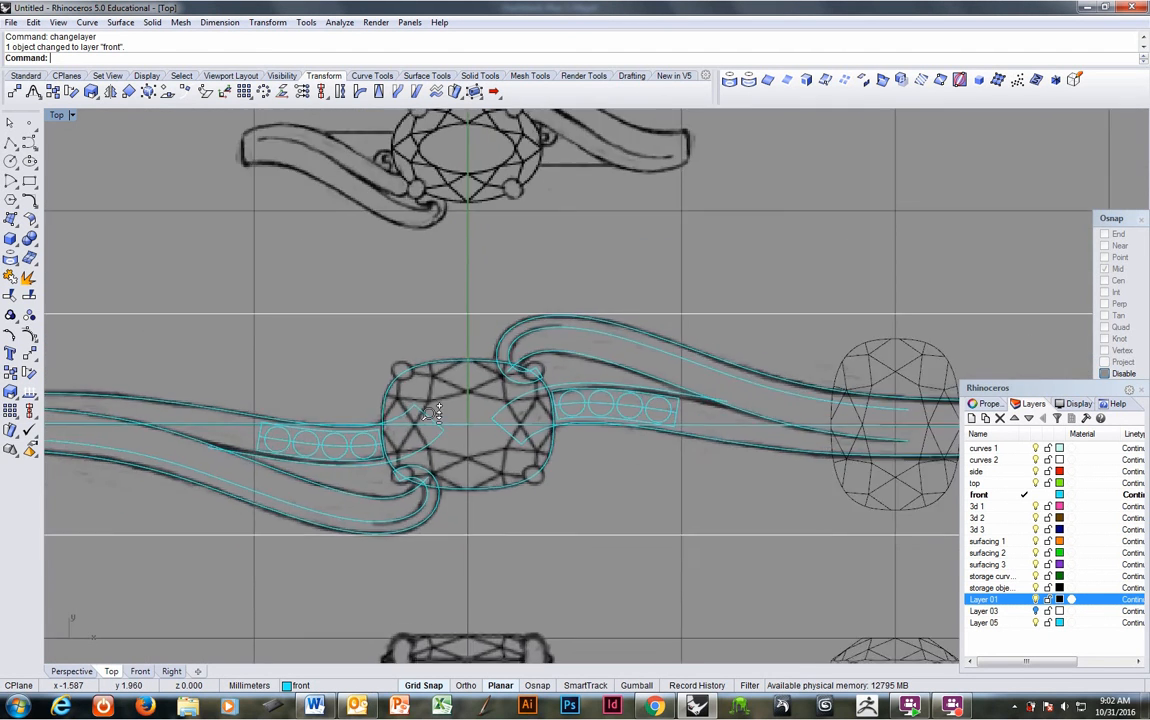
scroll(435, 386, up, 6)
right_drag(463, 447, 452, 459)
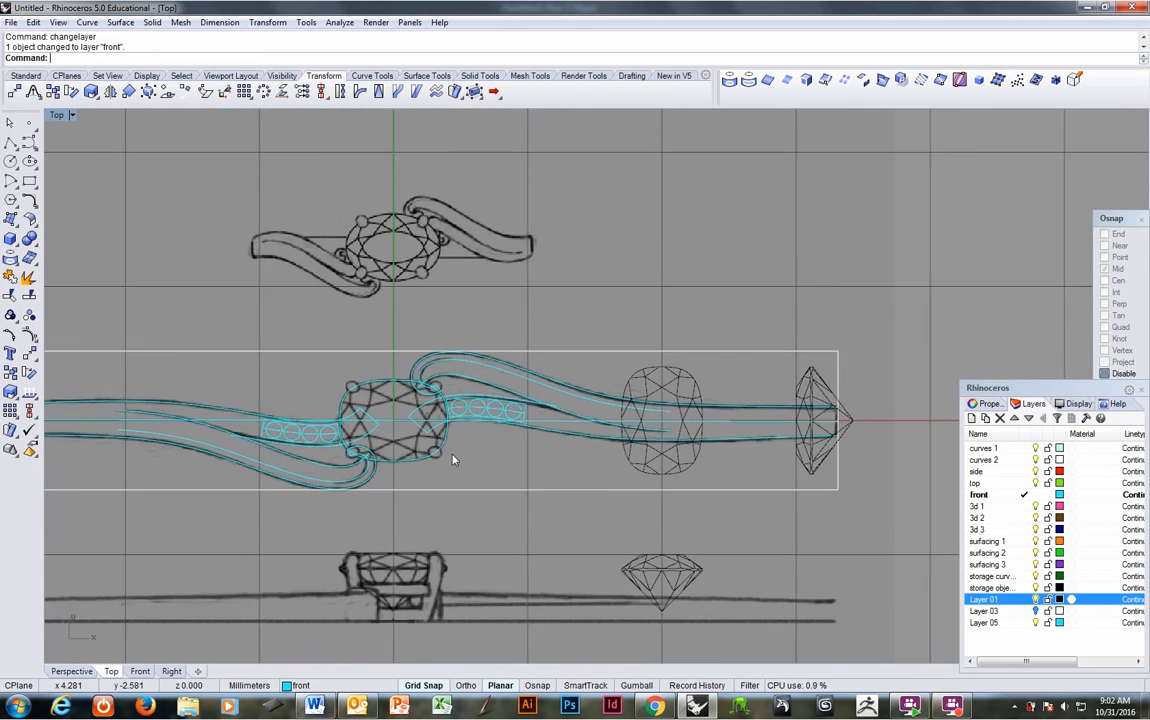
scroll(453, 460, down, 1)
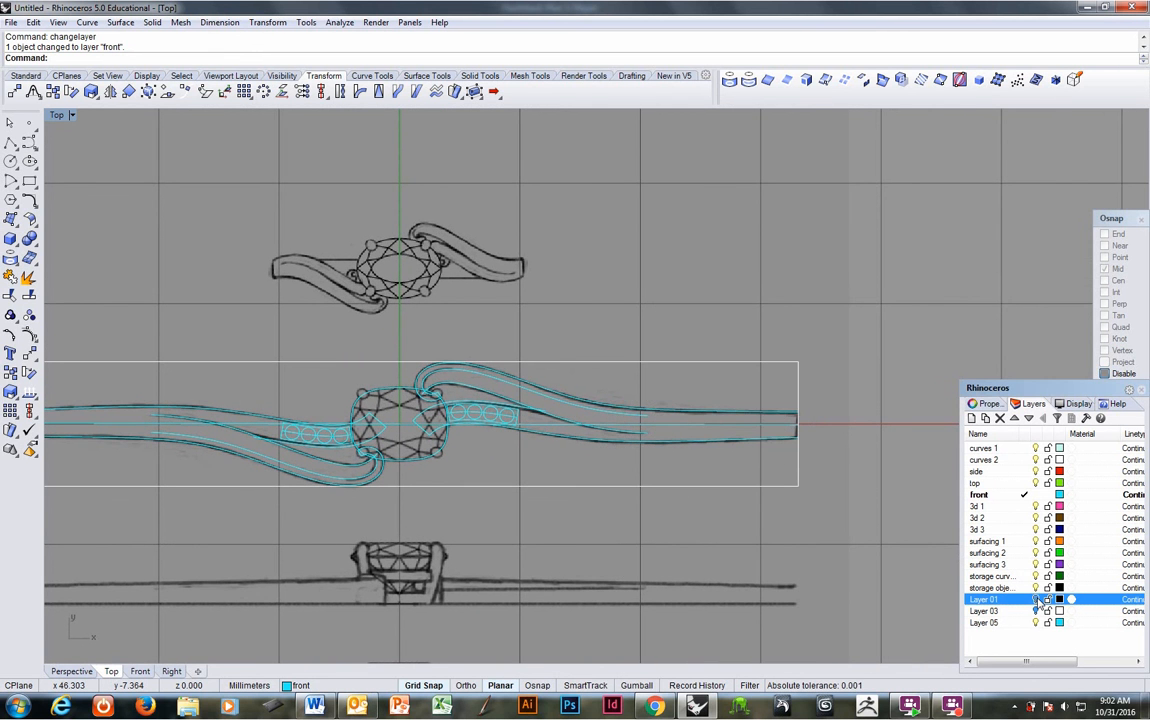
Delete the rectangular frame surrounding the traced ring curves in the top view.
scroll(561, 471, up, 2)
right_drag(411, 433, 509, 453)
scroll(465, 420, up, 7)
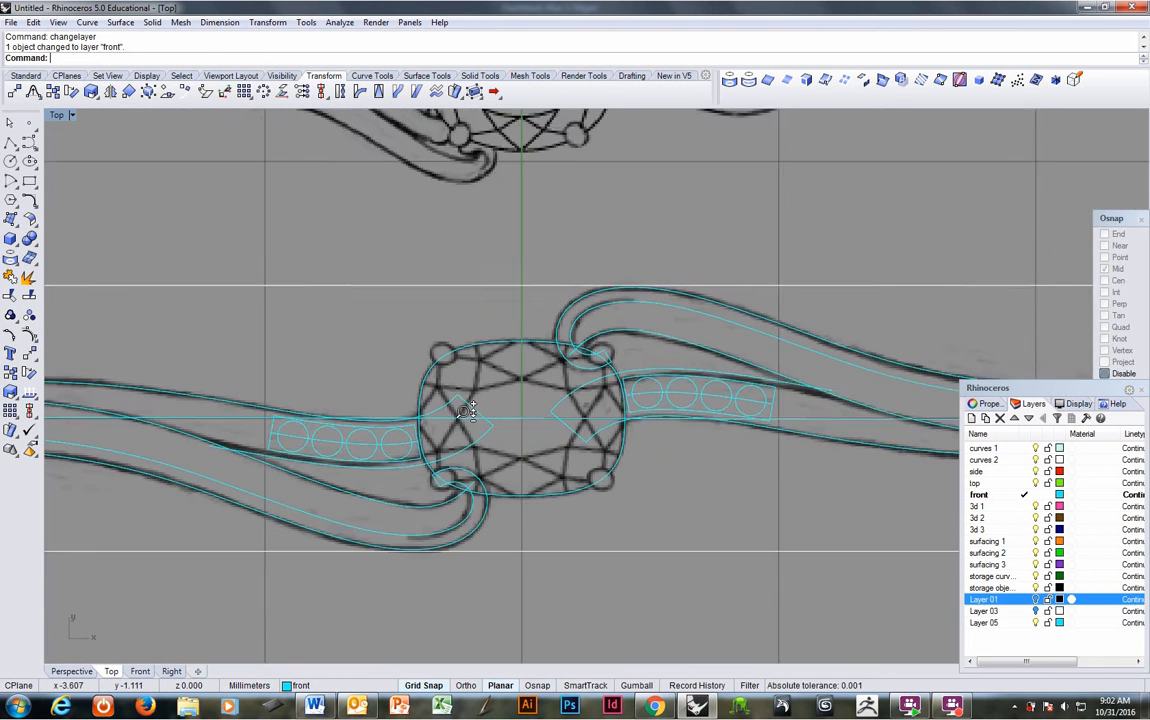
right_drag(470, 404, 393, 428)
scroll(346, 453, up, 3)
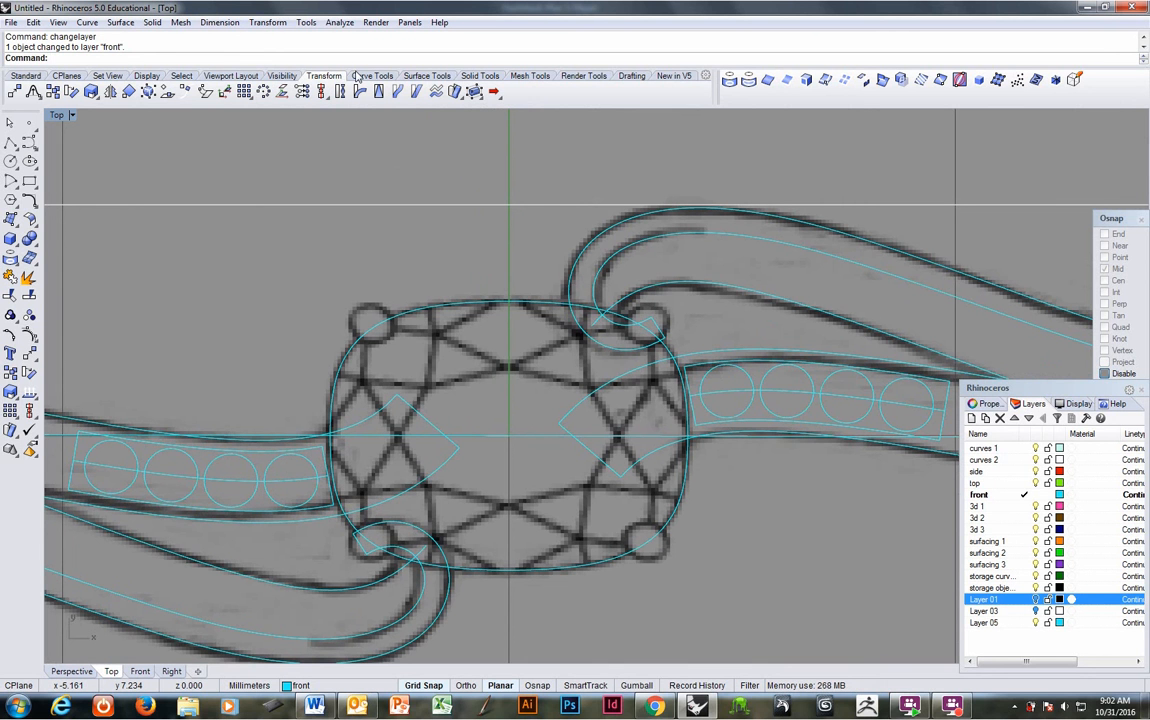
scroll(426, 332, down, 10)
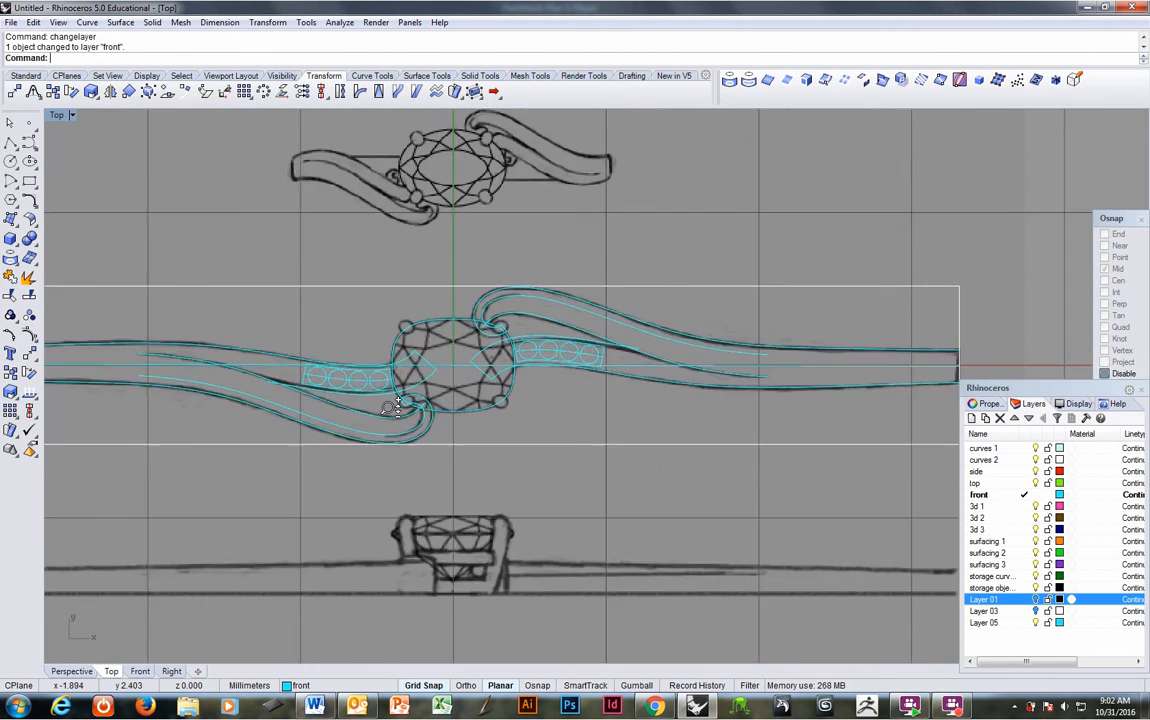
click(502, 404)
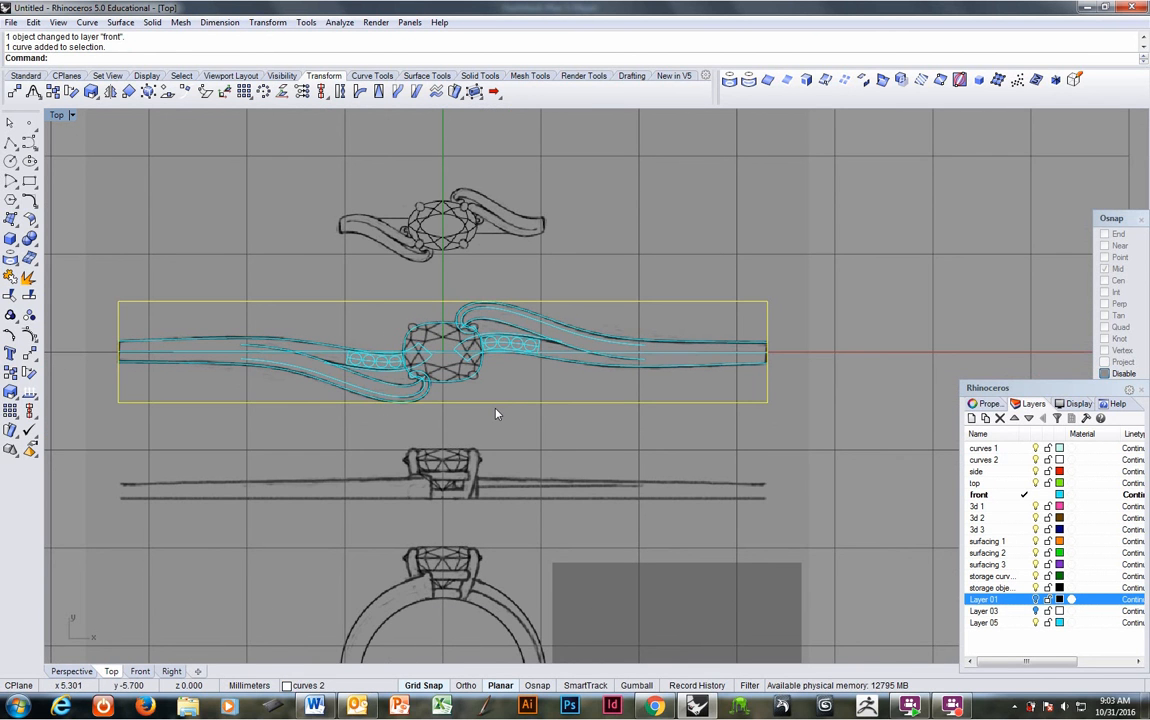
key(Delete)
scroll(495, 415, down, 4)
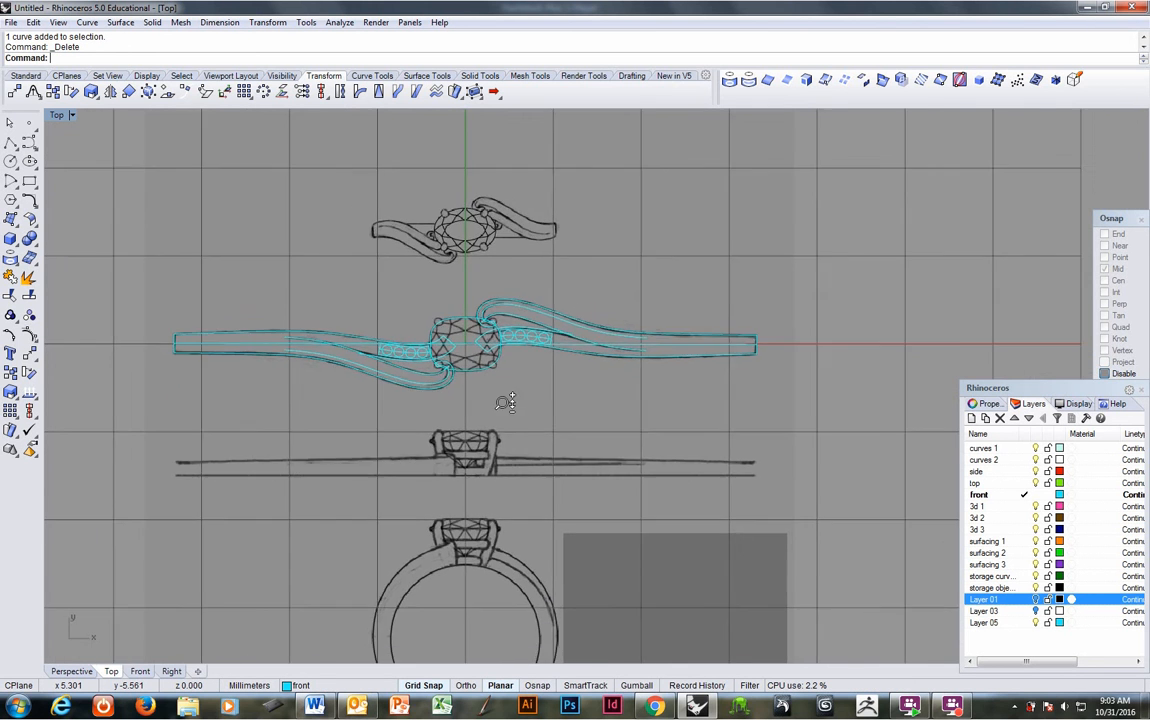
scroll(495, 415, up, 5)
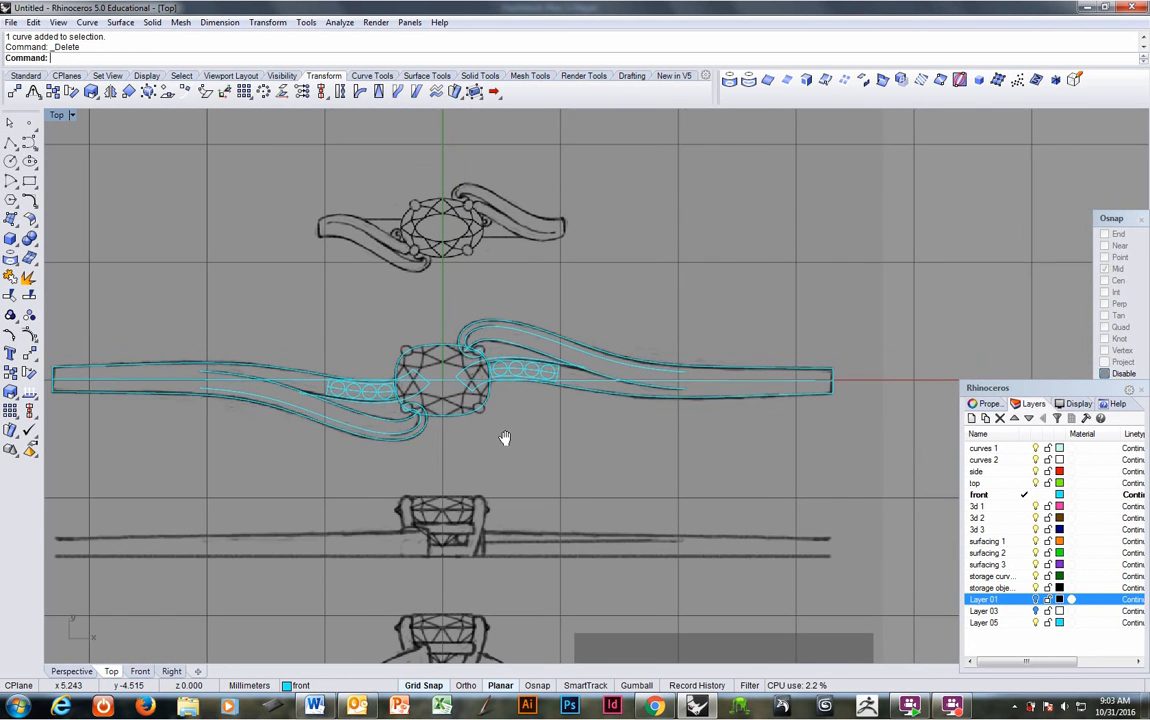